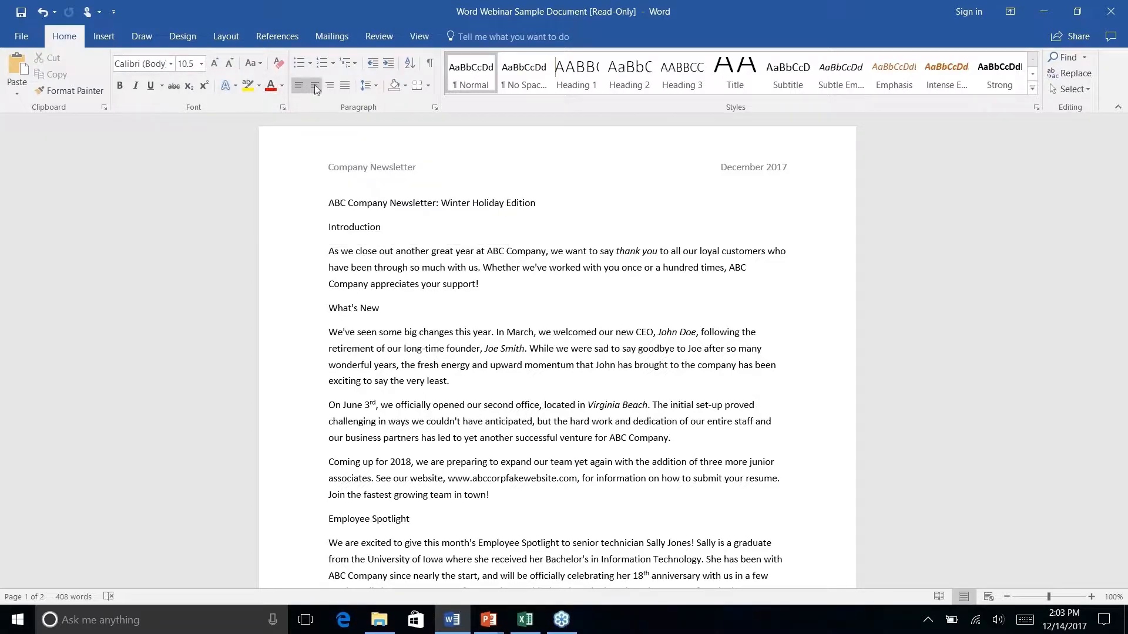
# Move the Quick Access Toolbar below the ribbon using the ribbon's right-click menu
pyautogui.rightClick(294, 88)
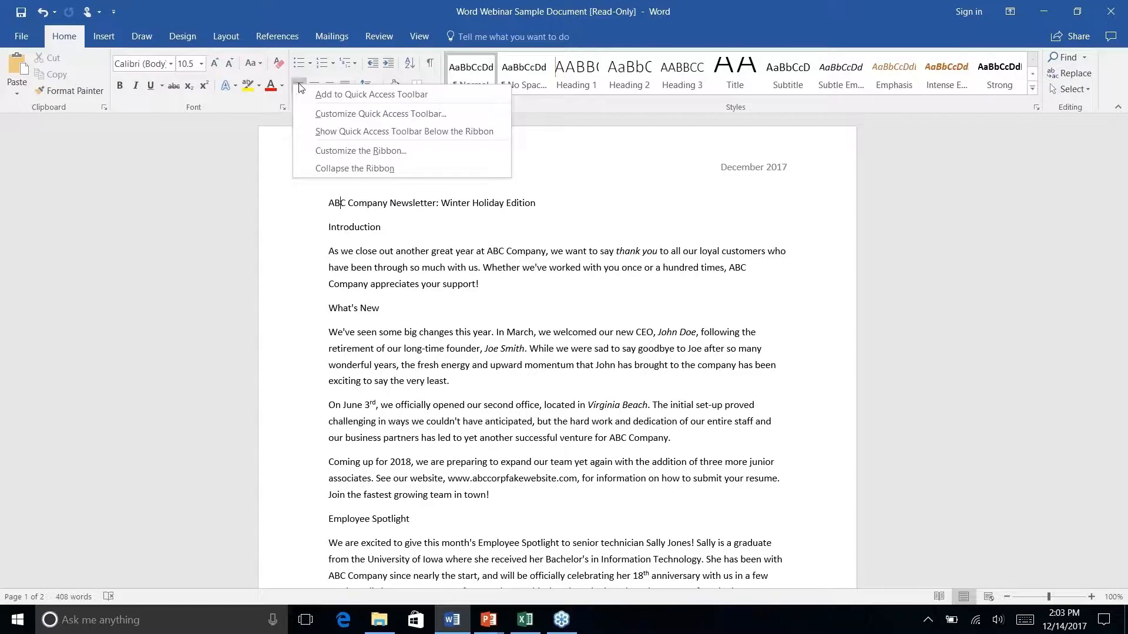
pyautogui.click(386, 133)
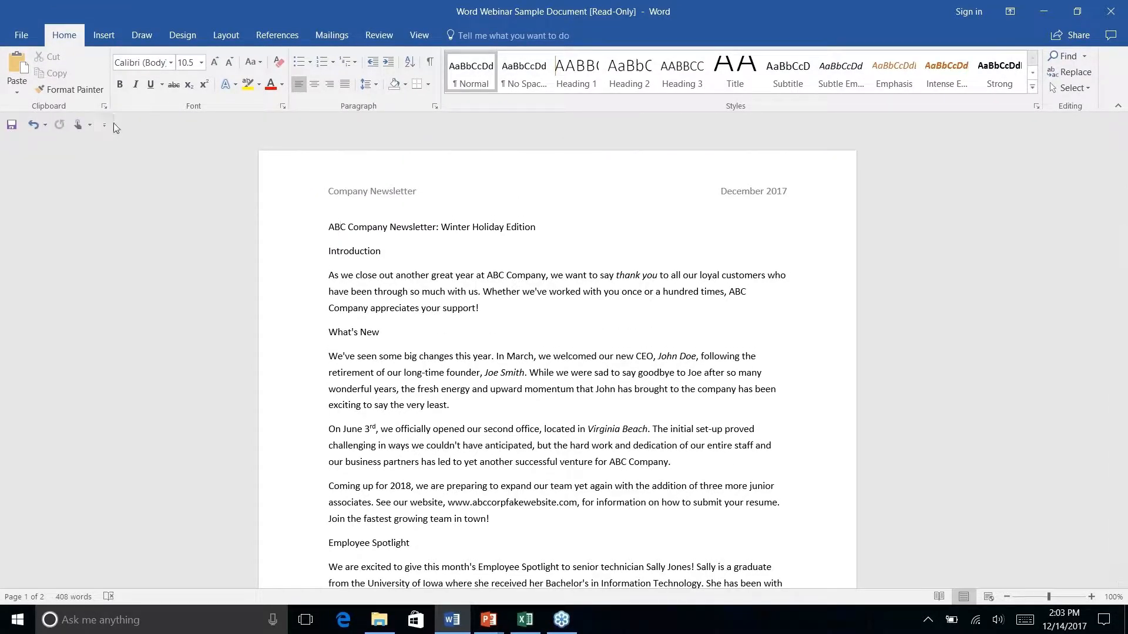
pyautogui.rightClick(297, 86)
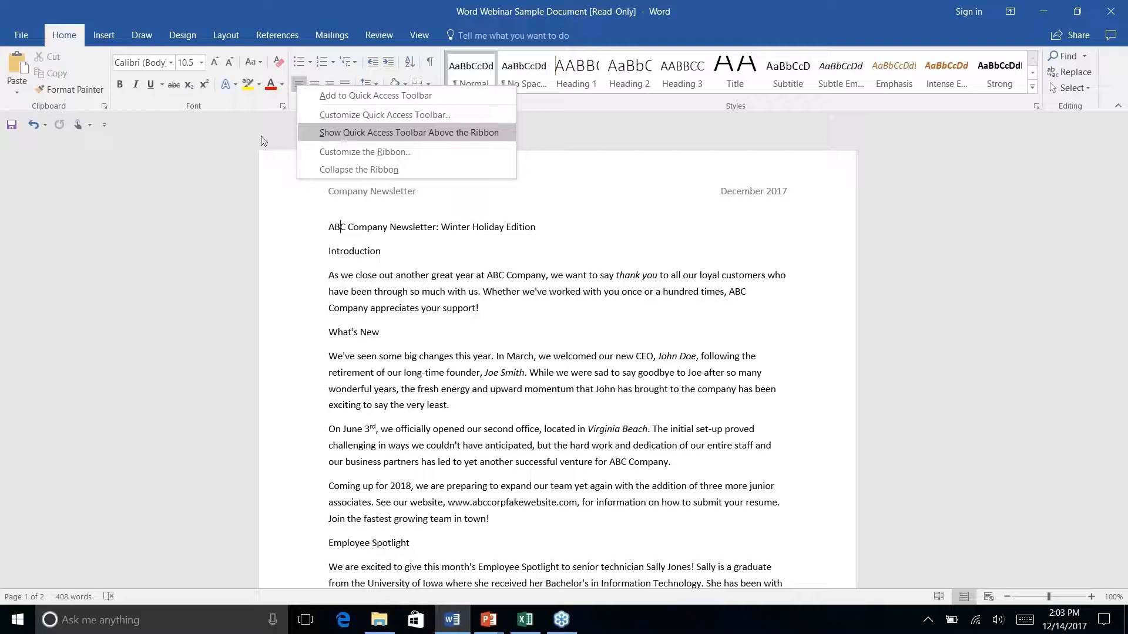
pyautogui.click(137, 123)
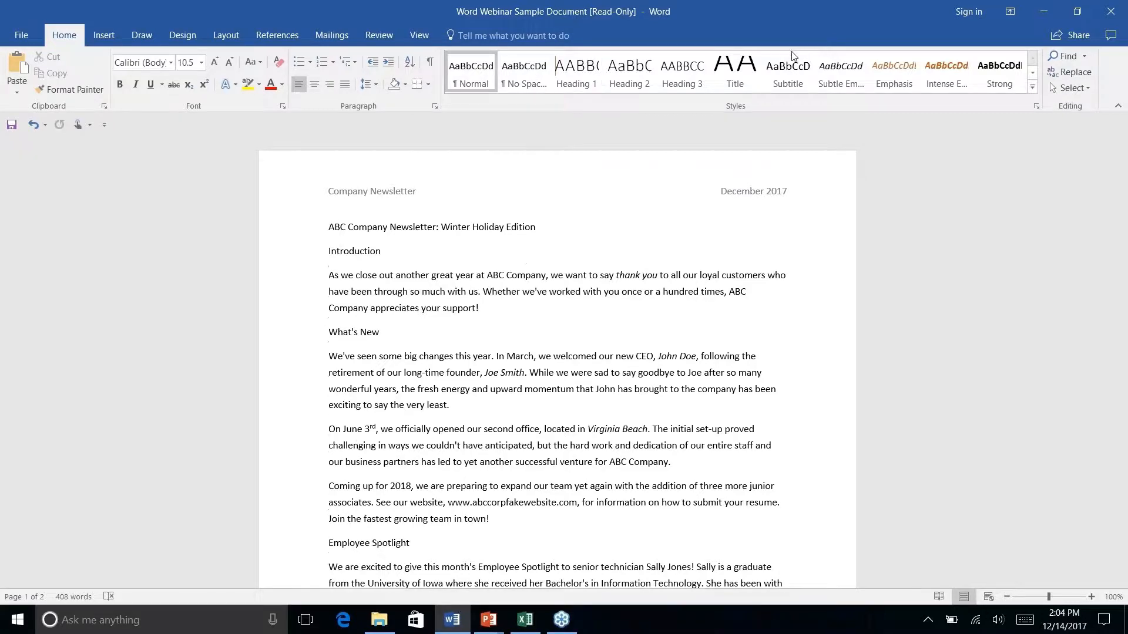
pyautogui.rightClick(734, 77)
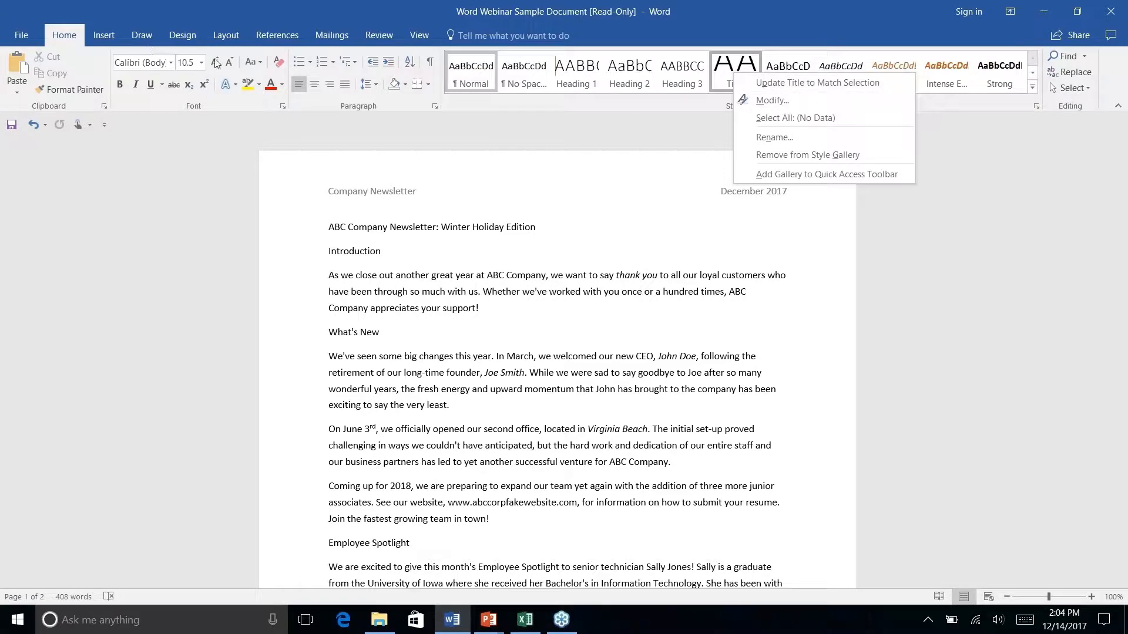
pyautogui.rightClick(308, 61)
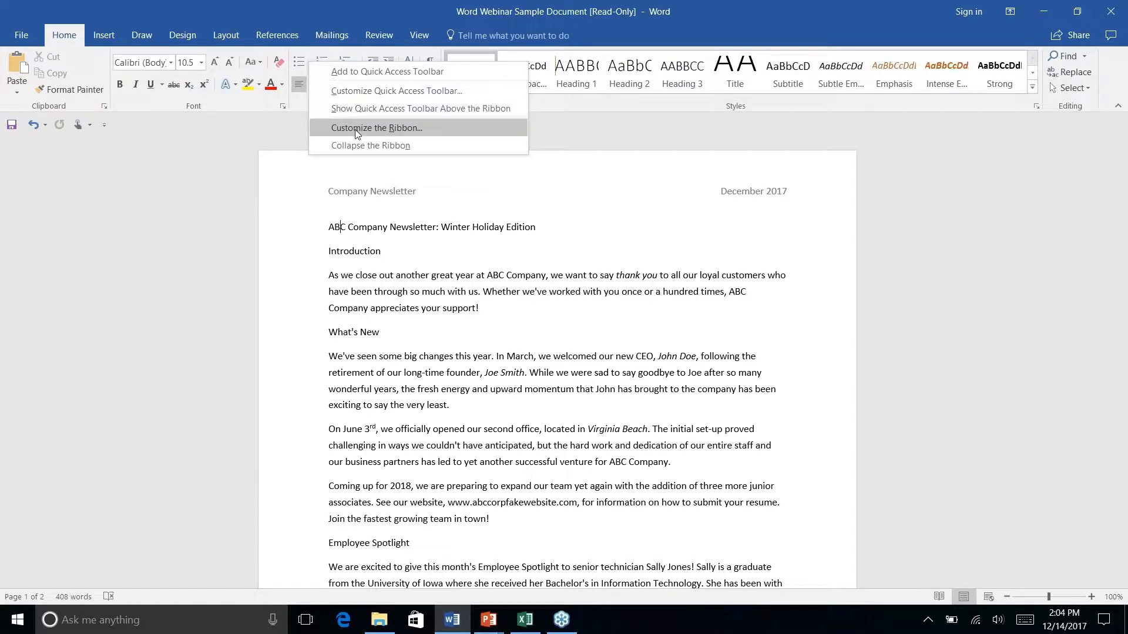
pyautogui.click(121, 120)
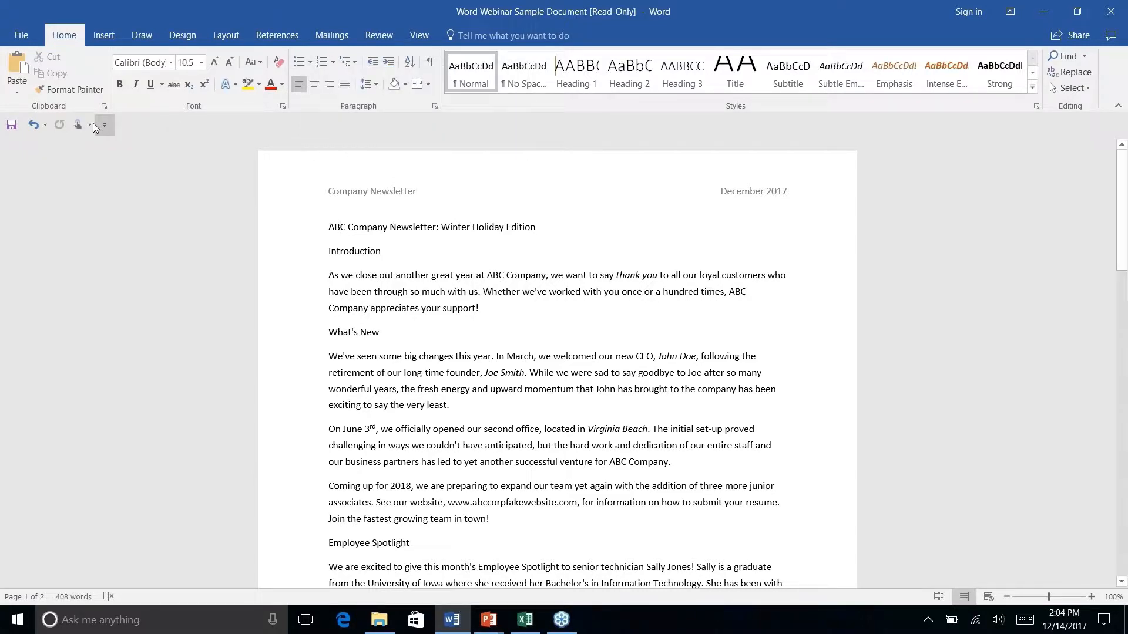
# Collapse the ribbon to tab names, then preview the View, Design, Home and Insert tabs
pyautogui.click(1117, 108)
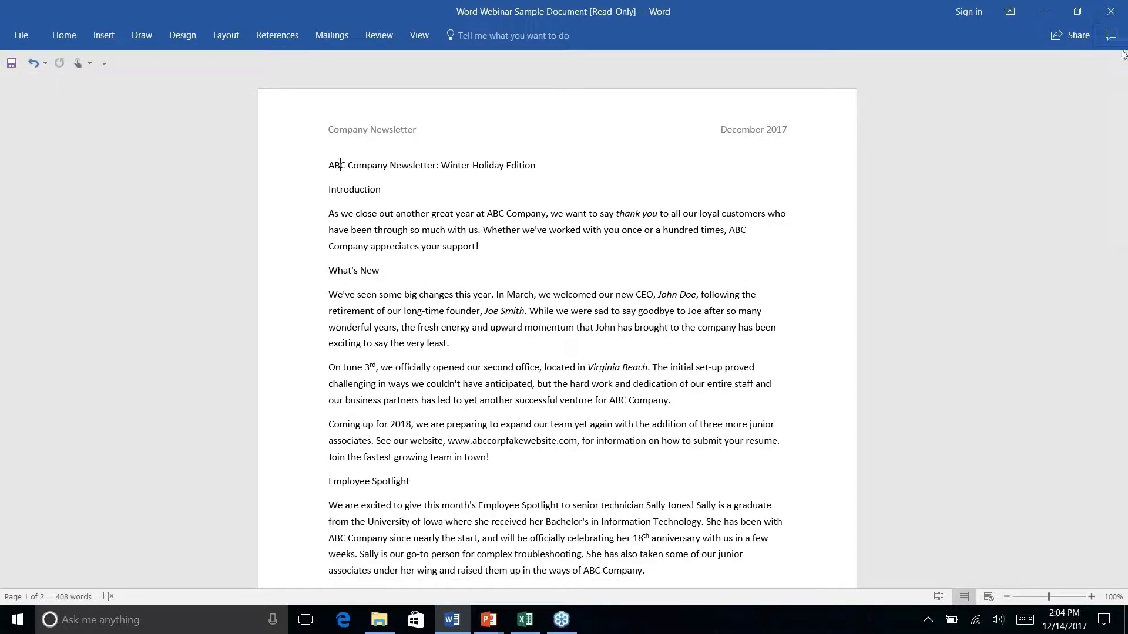
pyautogui.click(428, 34)
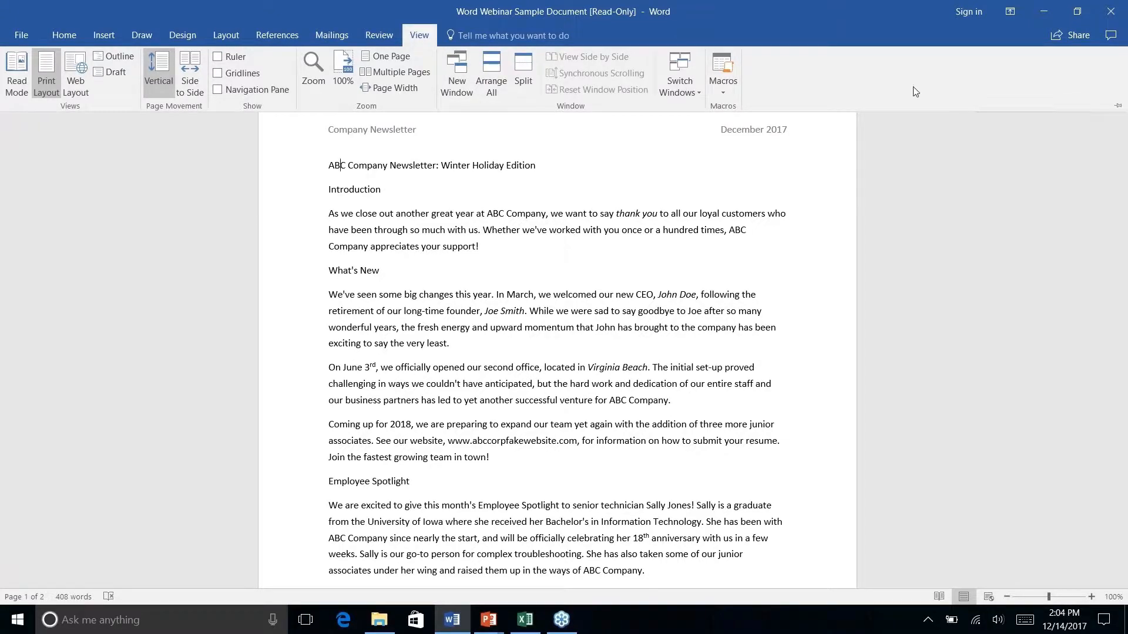
pyautogui.doubleClick(422, 35)
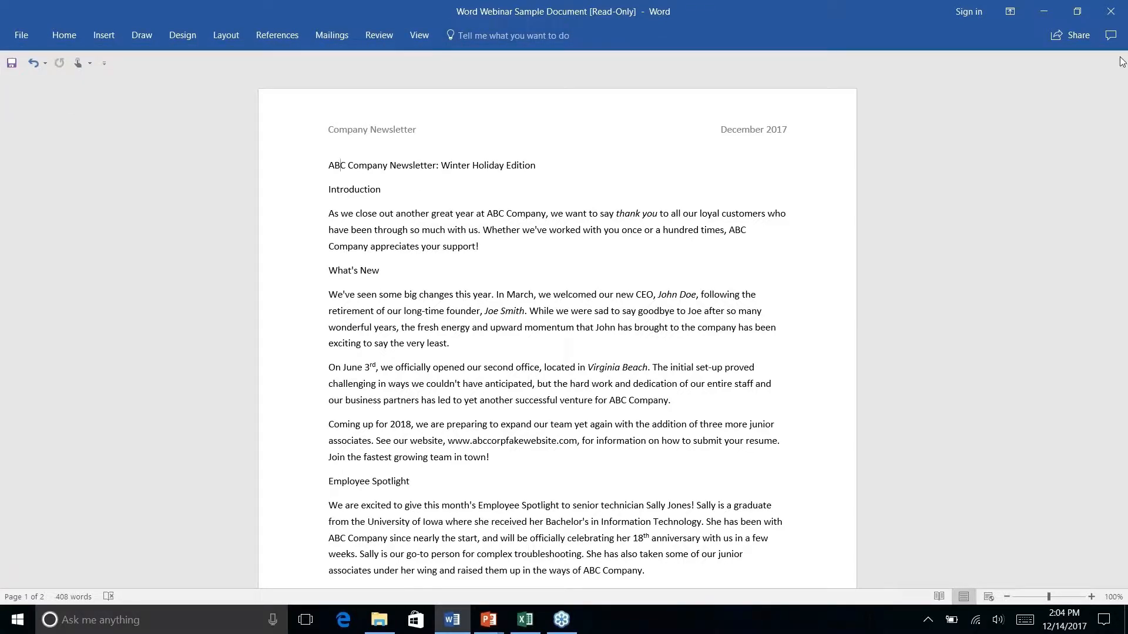
pyautogui.click(188, 35)
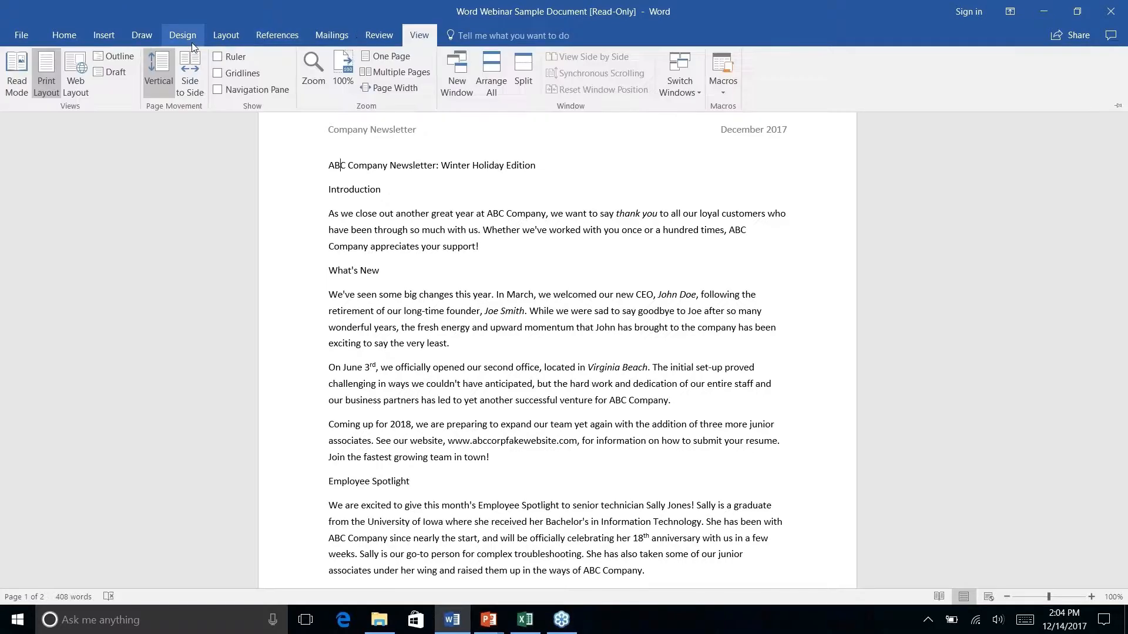
pyautogui.click(77, 36)
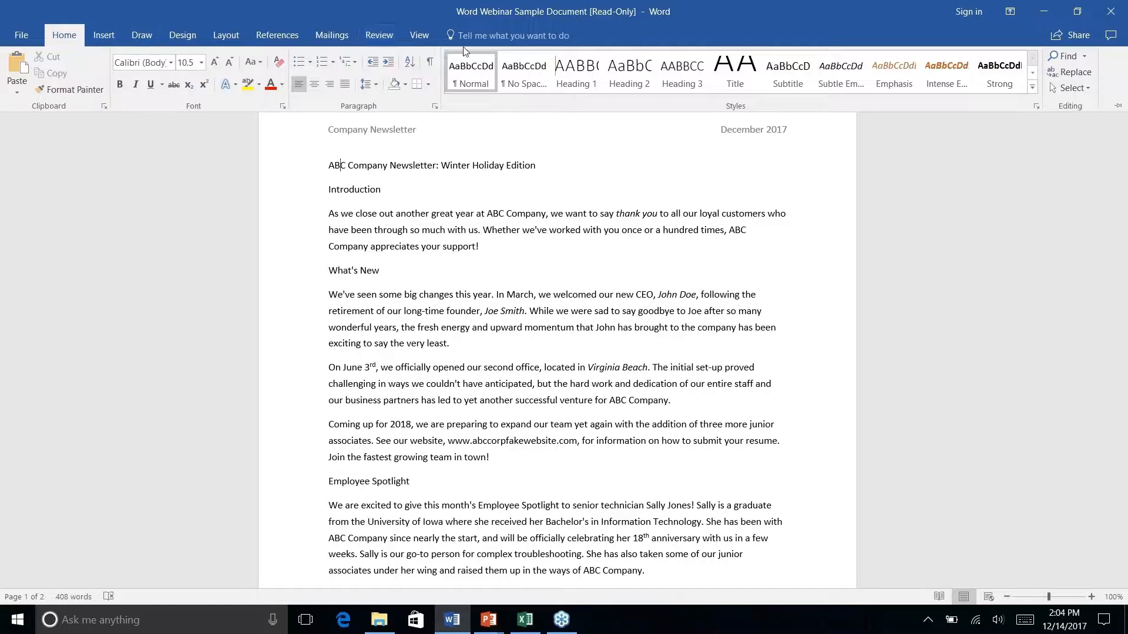
pyautogui.click(103, 39)
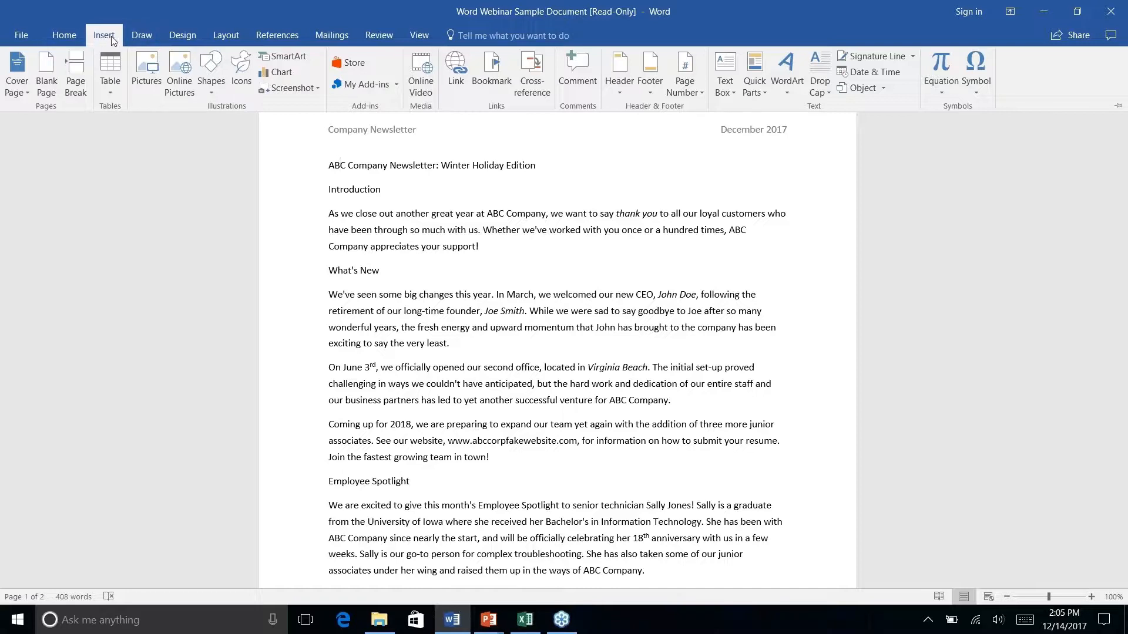
# Preview the Draw, Design, Layout and References tabs, then return to Home
pyautogui.click(147, 39)
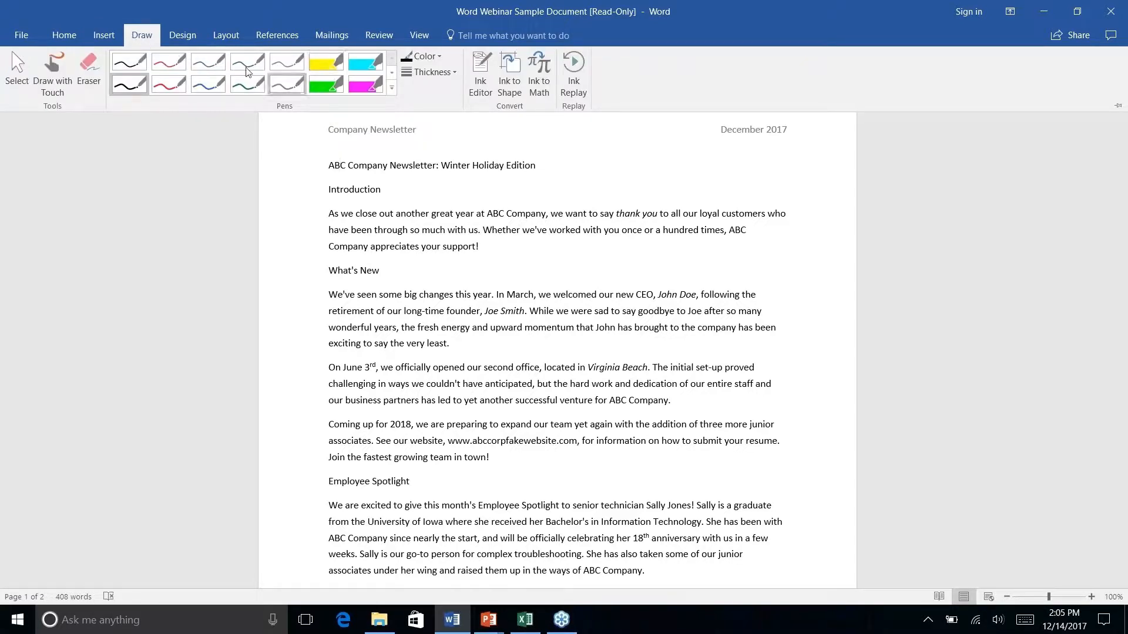
pyautogui.click(179, 41)
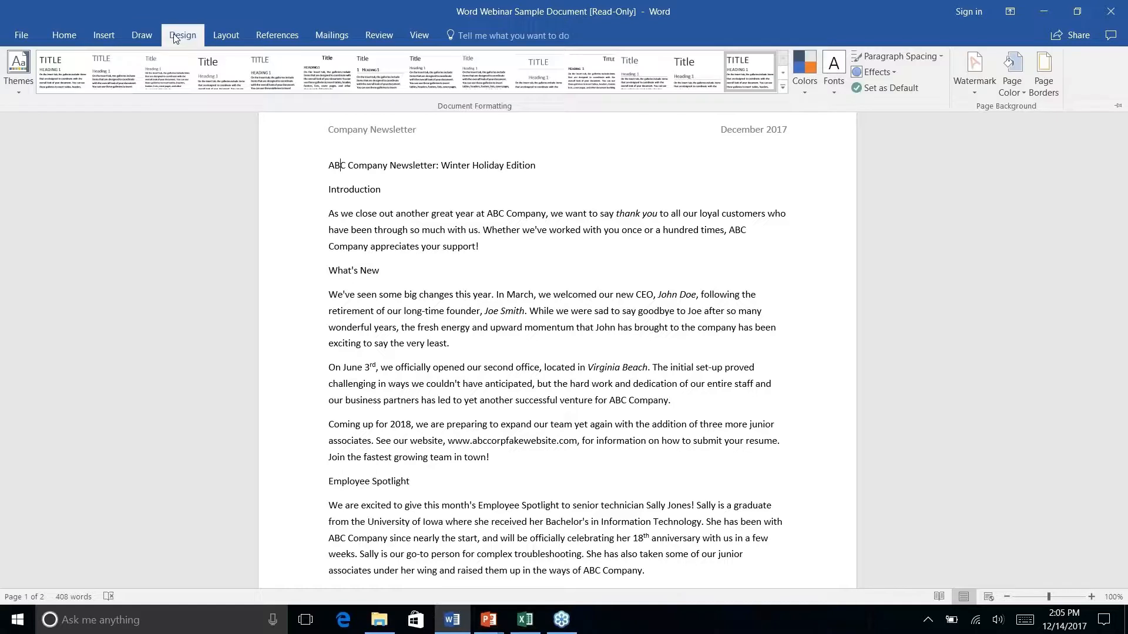
pyautogui.click(230, 38)
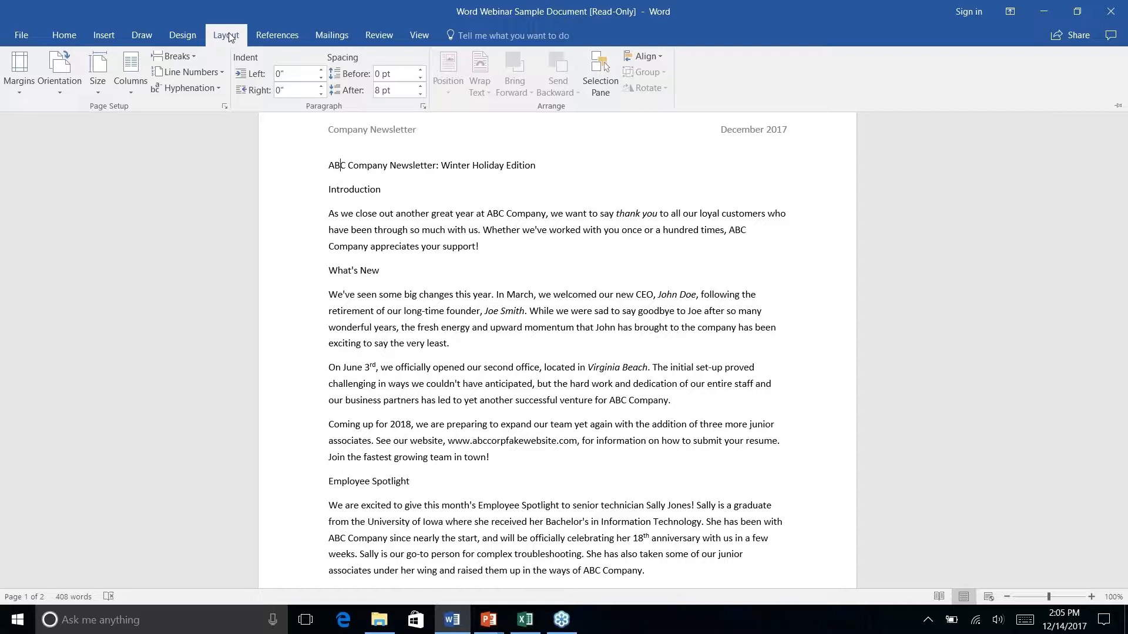
pyautogui.click(282, 37)
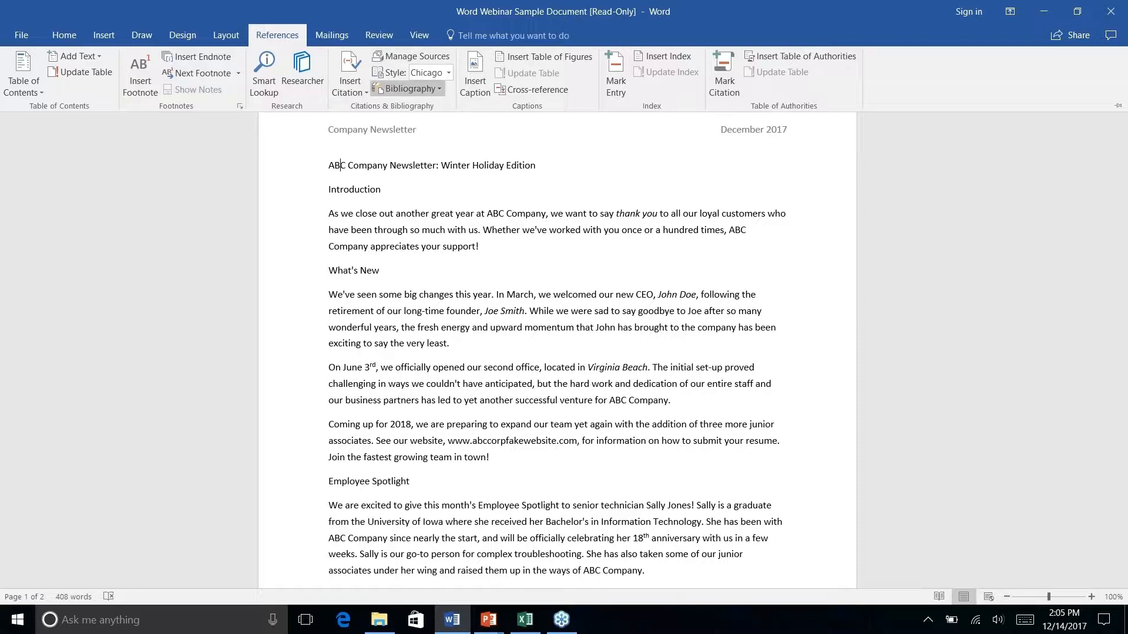
pyautogui.click(64, 35)
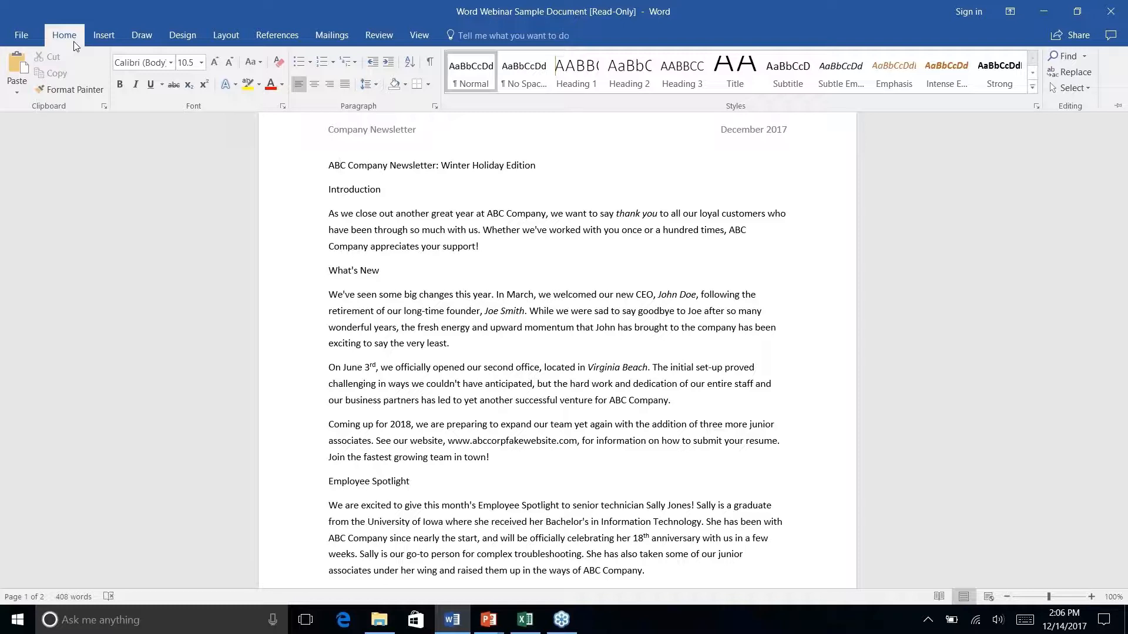
pyautogui.rightClick(253, 85)
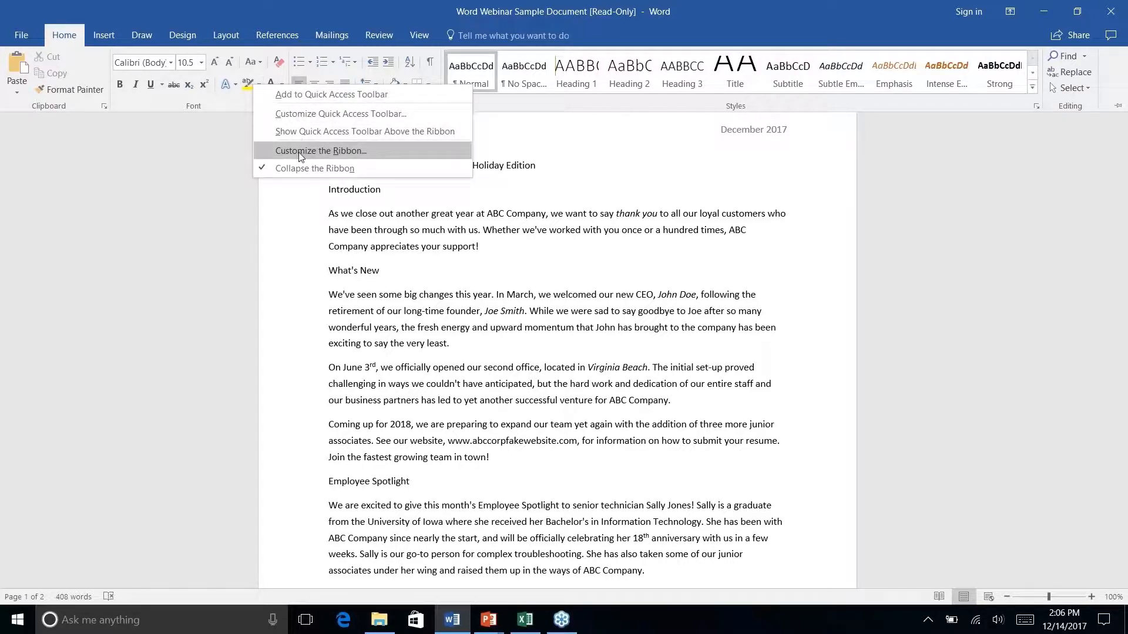
pyautogui.click(373, 145)
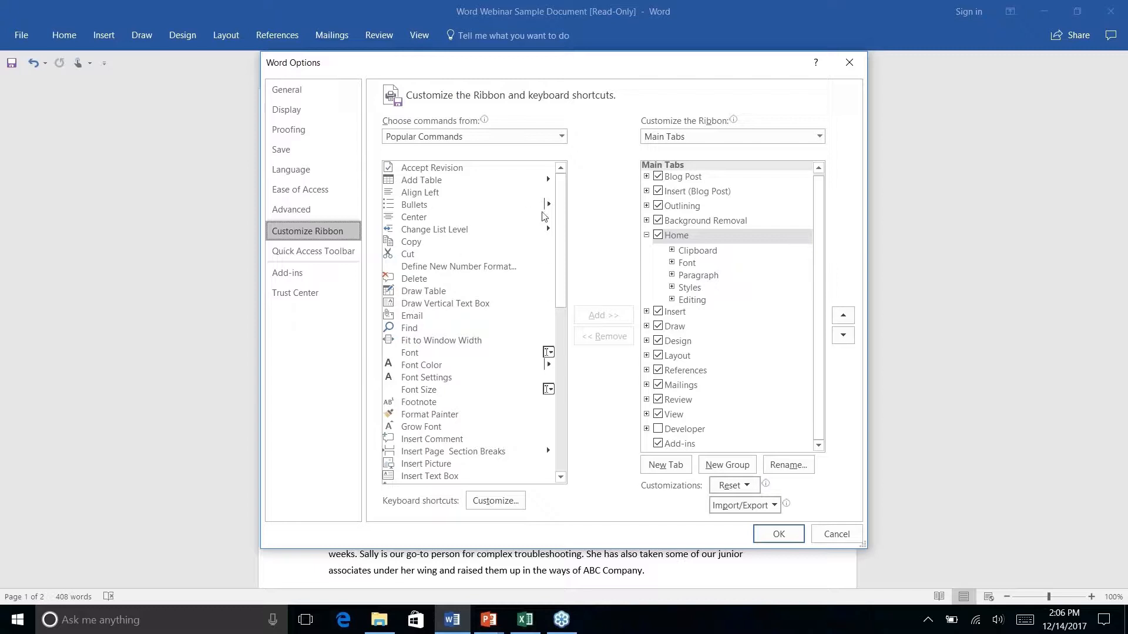
pyautogui.moveTo(560, 218); pyautogui.dragTo(543, 406)
pyautogui.click(560, 137)
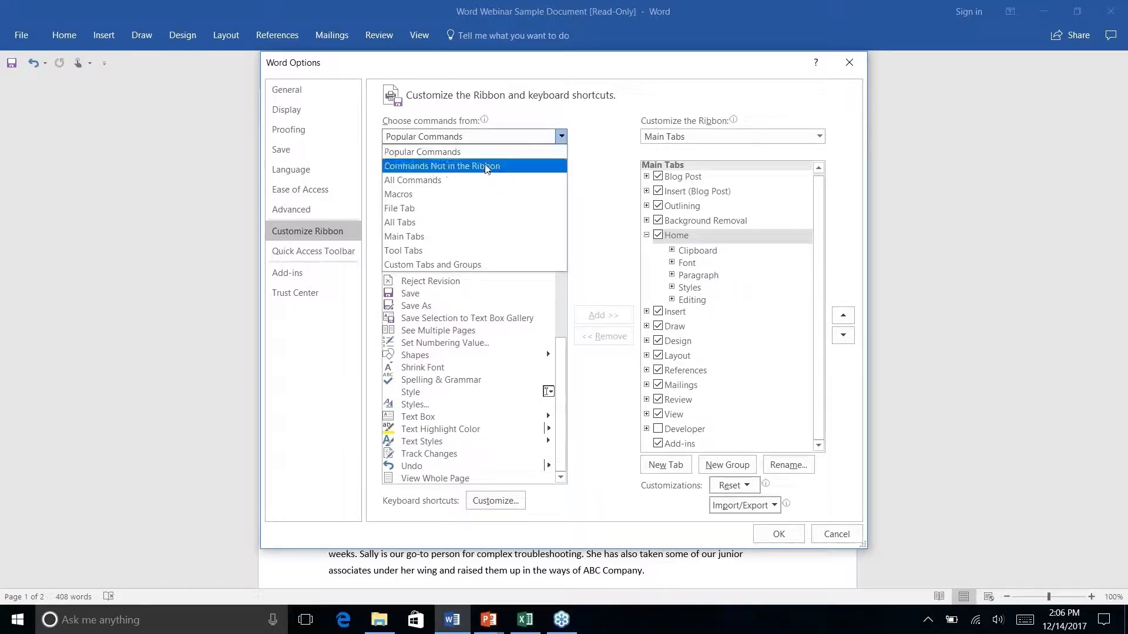
pyautogui.click(486, 166)
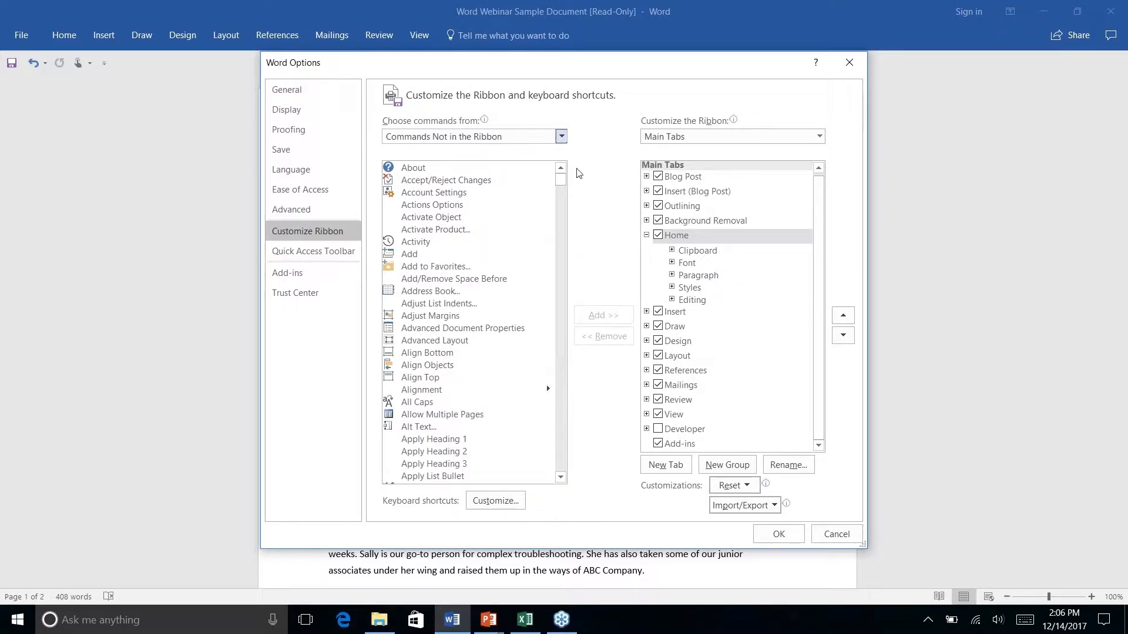
pyautogui.scroll(-1, 561, 188)
pyautogui.moveTo(561, 188); pyautogui.dragTo(558, 310)
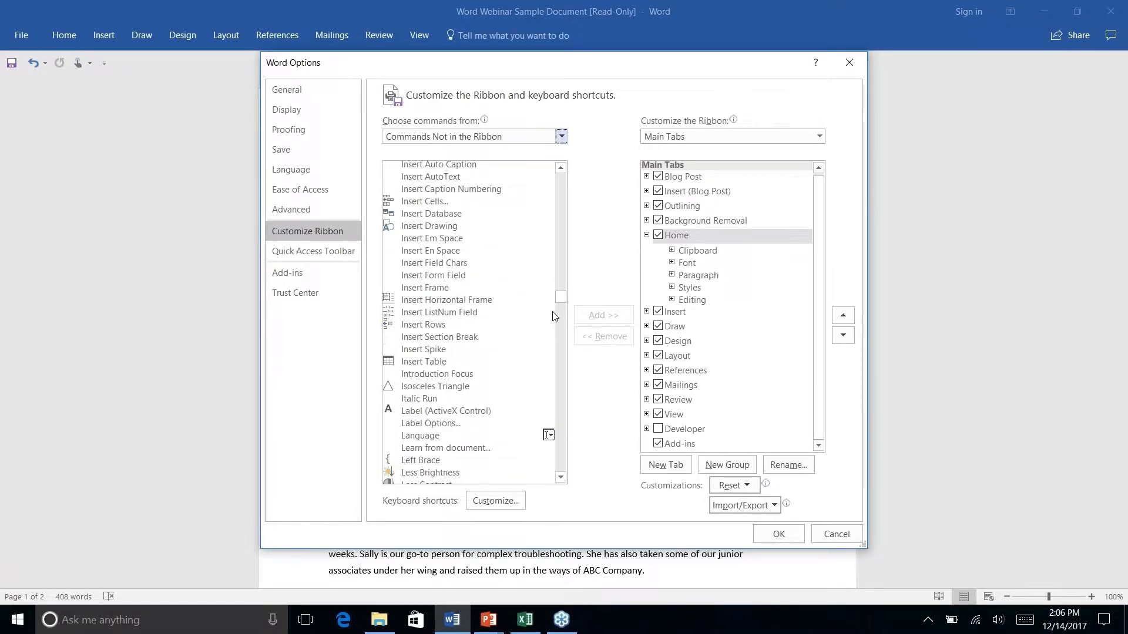
pyautogui.scroll(-3, 482, 333)
pyautogui.scroll(20, 482, 333)
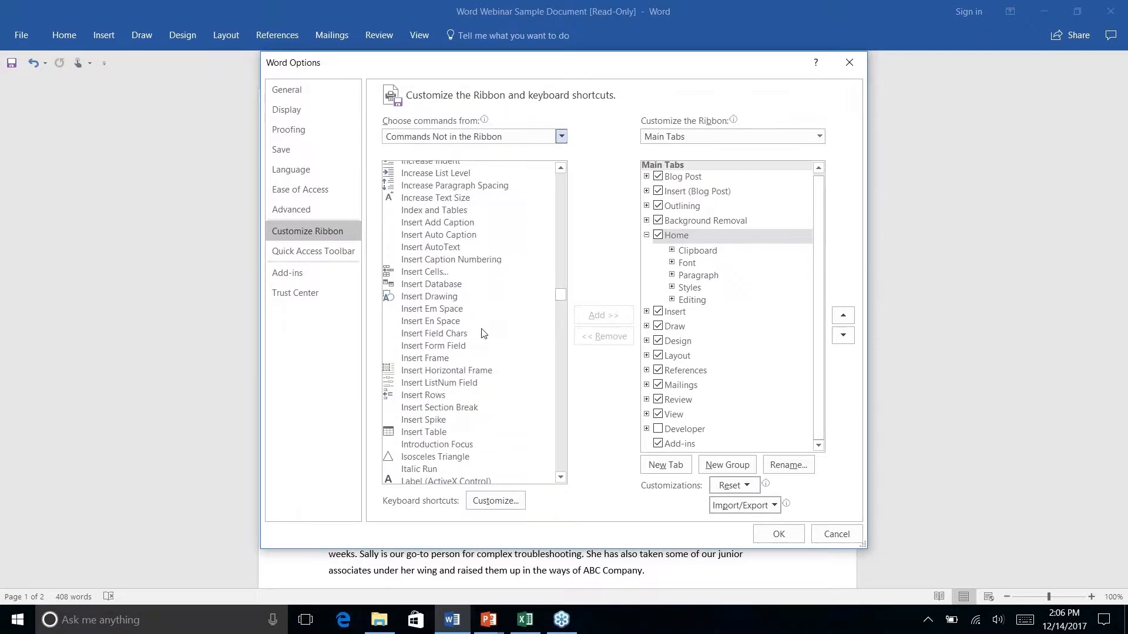
pyautogui.scroll(5, 482, 333)
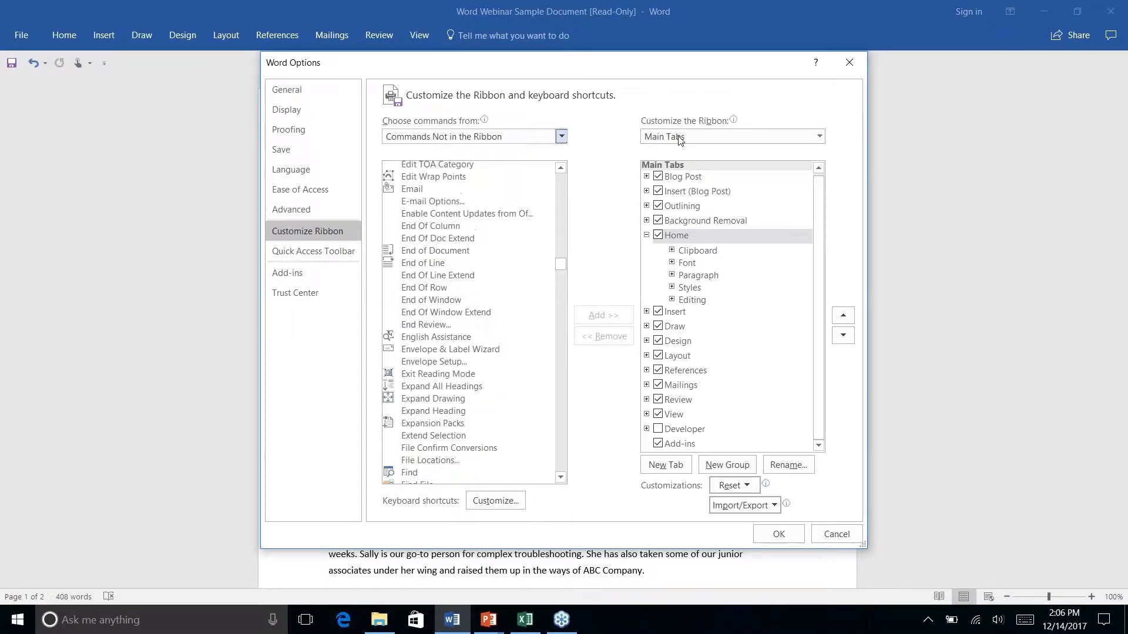
pyautogui.click(849, 62)
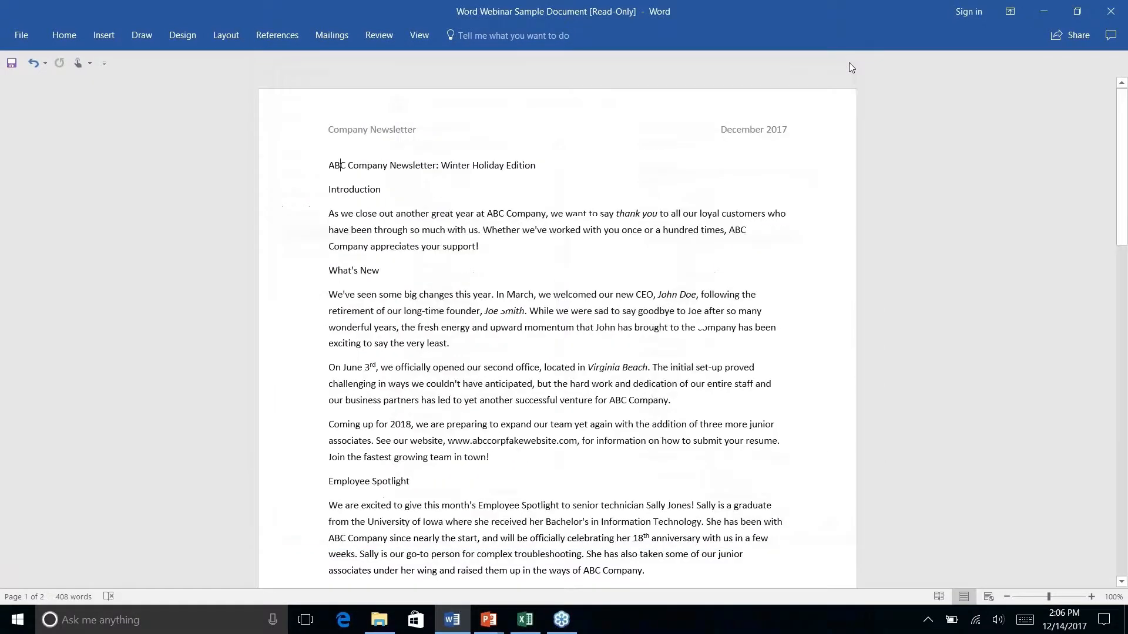
pyautogui.hotkey('alt', 'q')
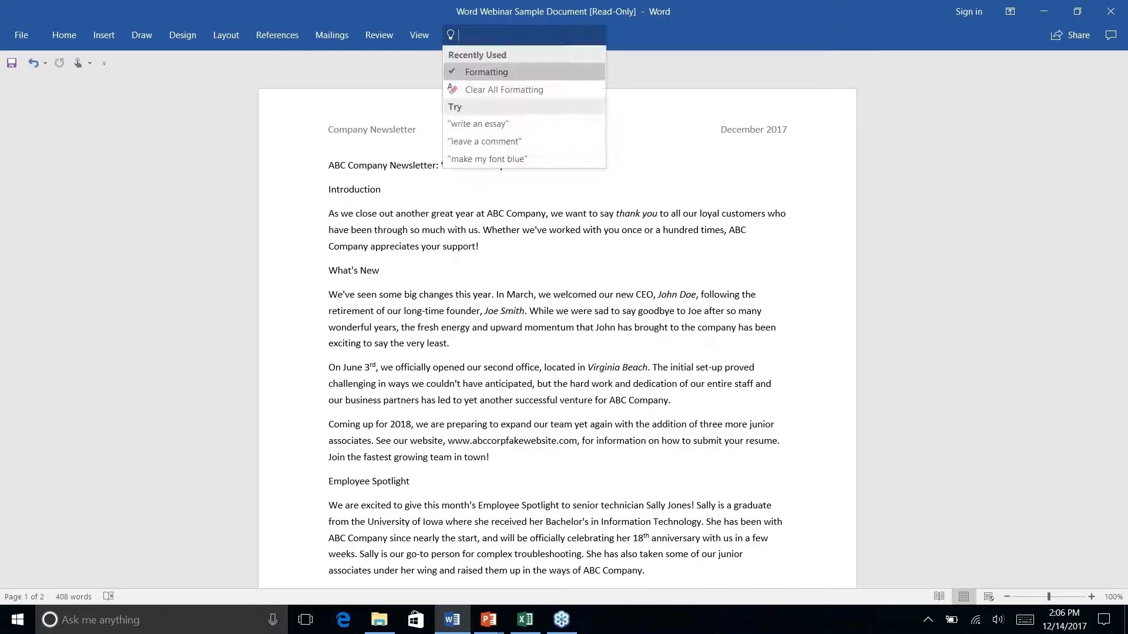
pyautogui.press('Escape')
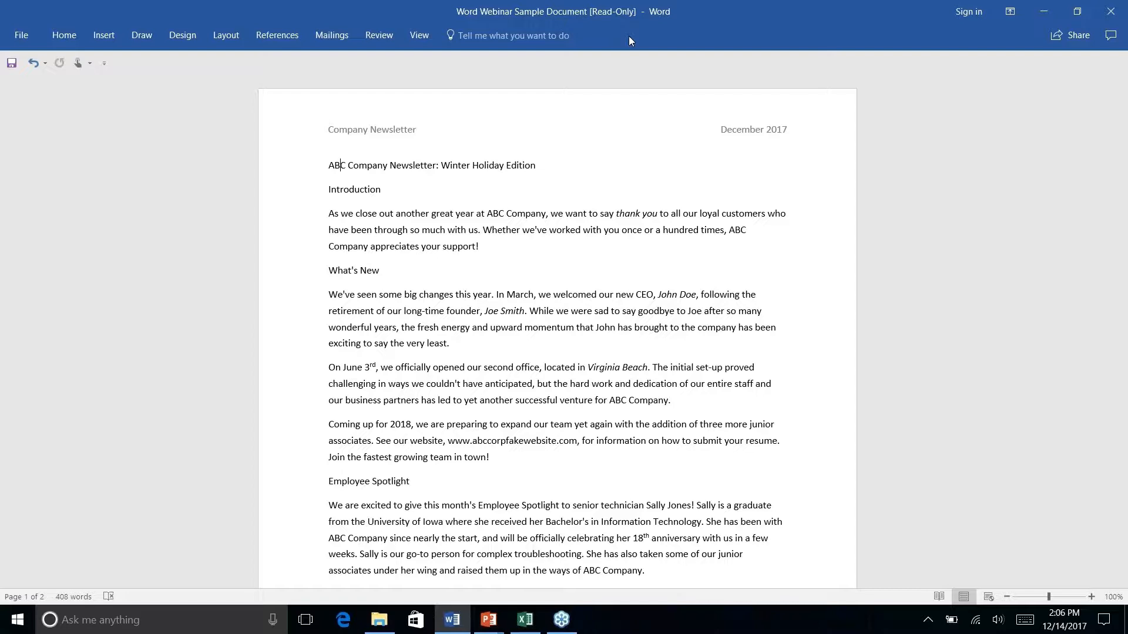
pyautogui.click(528, 38)
pyautogui.click(660, 29)
pyautogui.hotkey('alt', 'q')
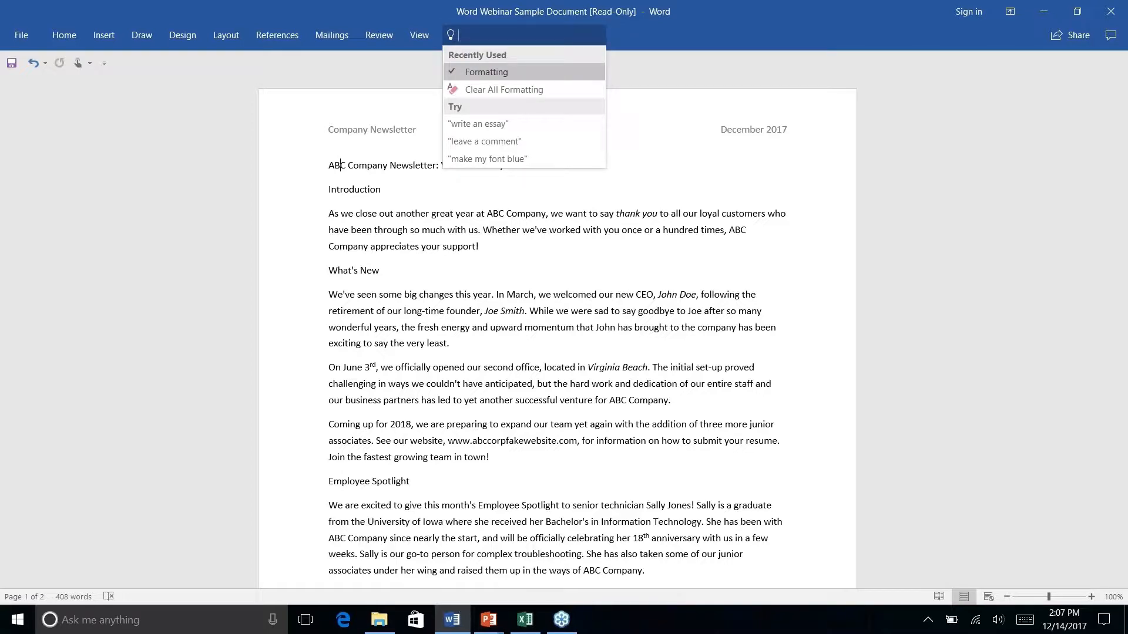
pyautogui.write('add')
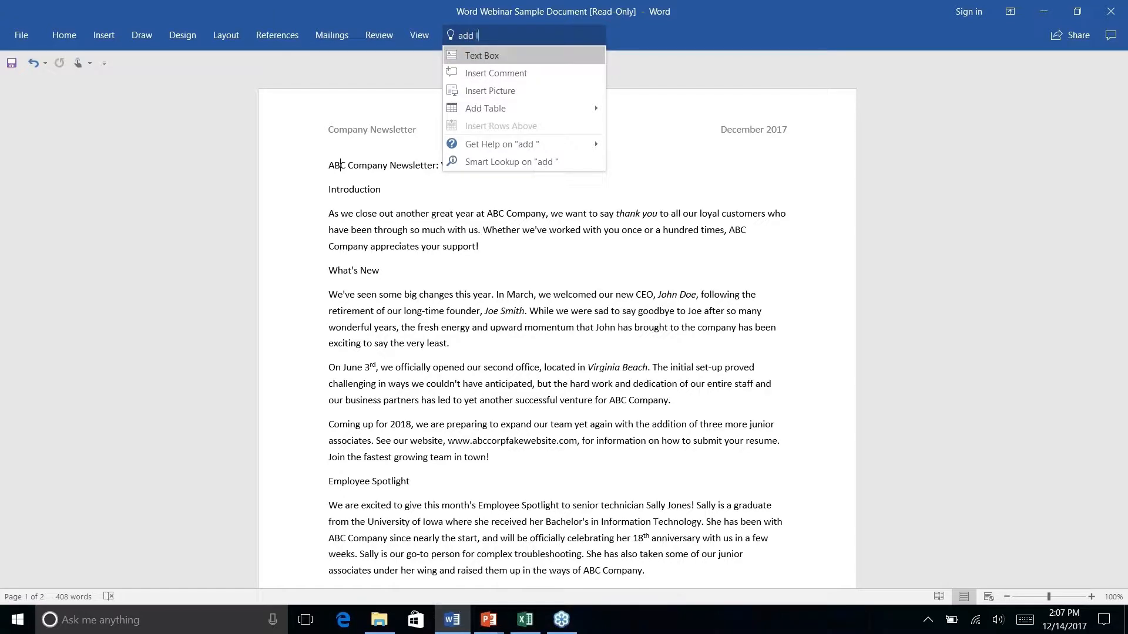
pyautogui.write(' link')
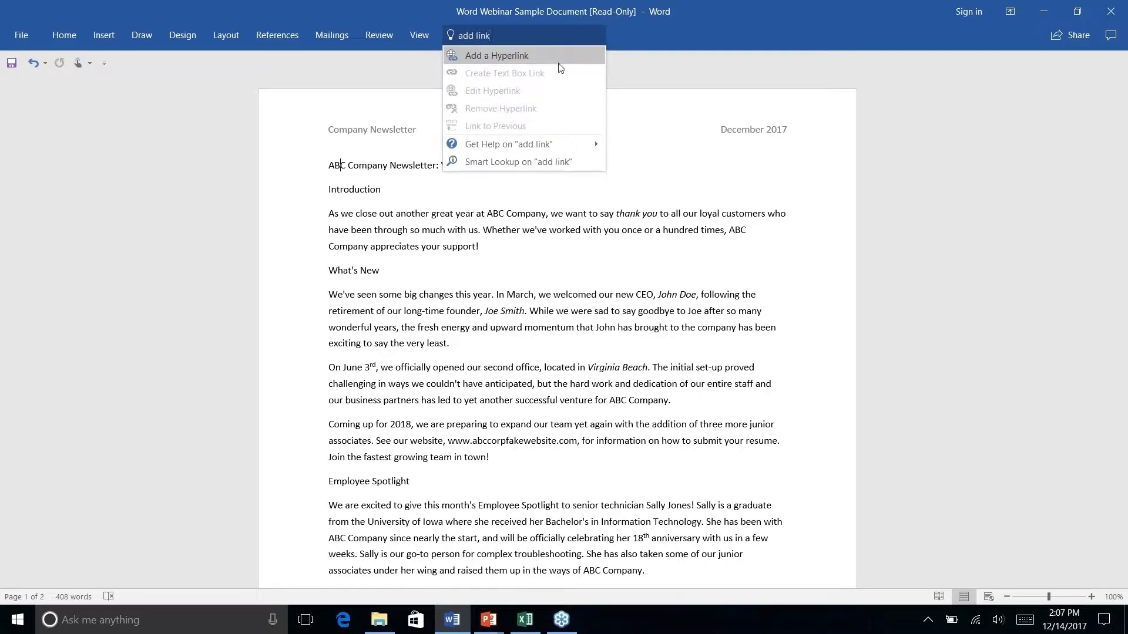
pyautogui.click(554, 56)
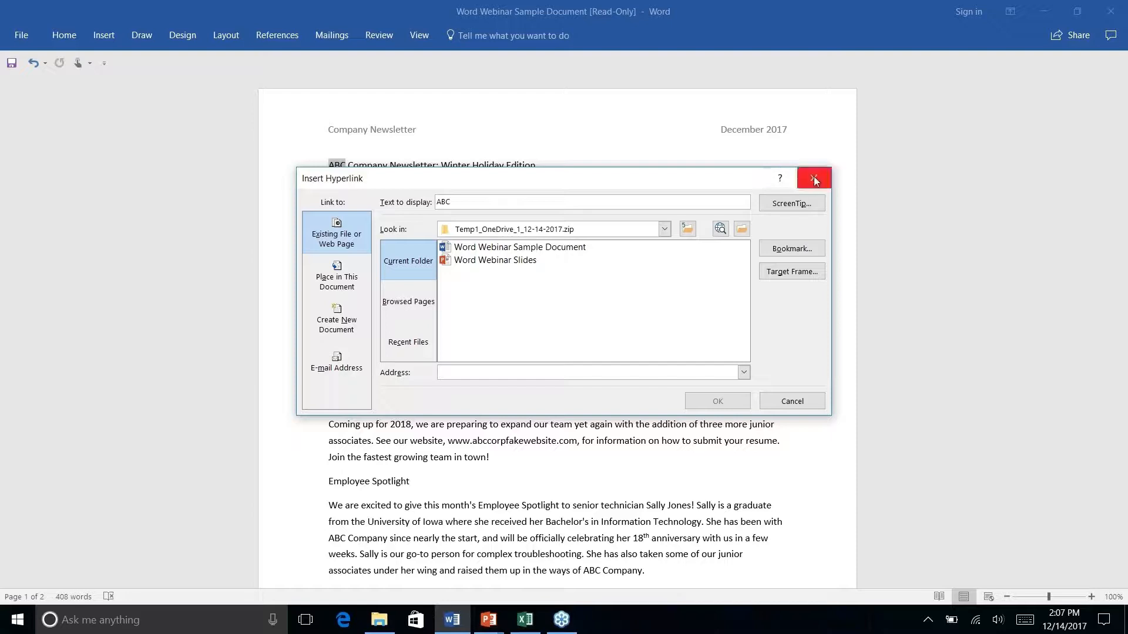
pyautogui.press('Escape')
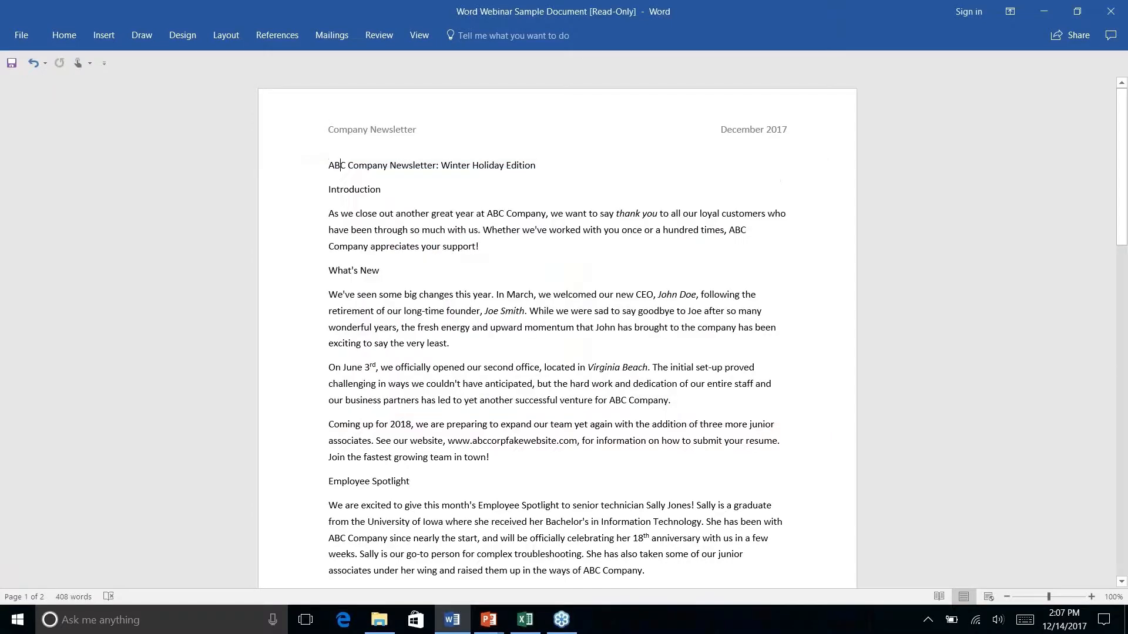
pyautogui.click(515, 39)
pyautogui.click(790, 66)
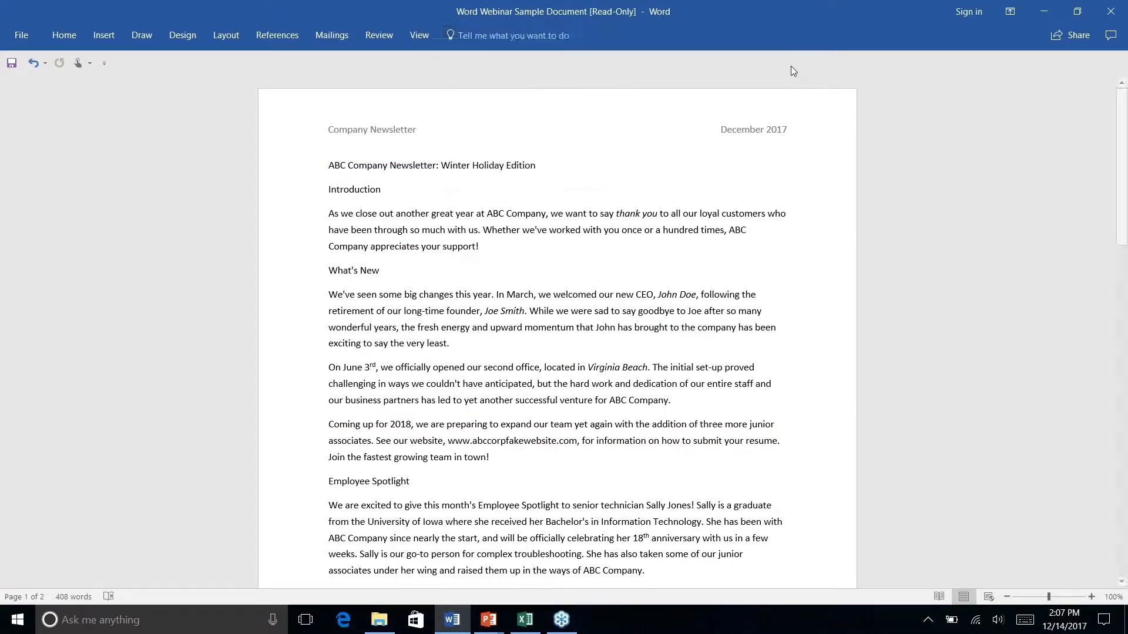
# Show the Home tab, then switch to the PowerPoint slide show window with Alt+Tab
pyautogui.click(64, 37)
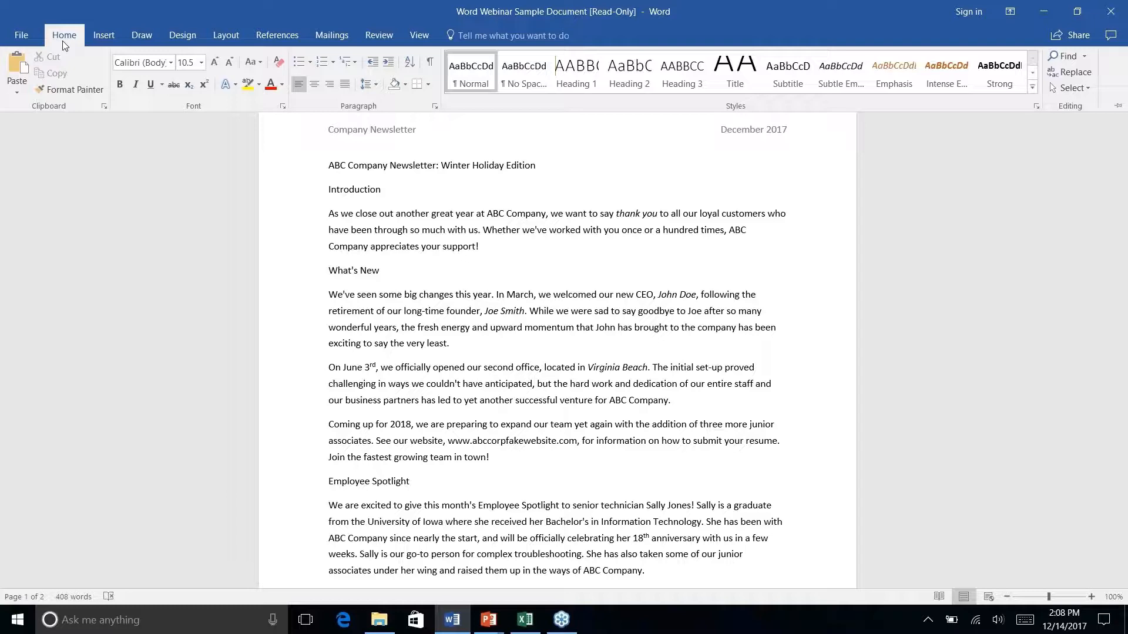
pyautogui.hotkey('alt', 'Tab')
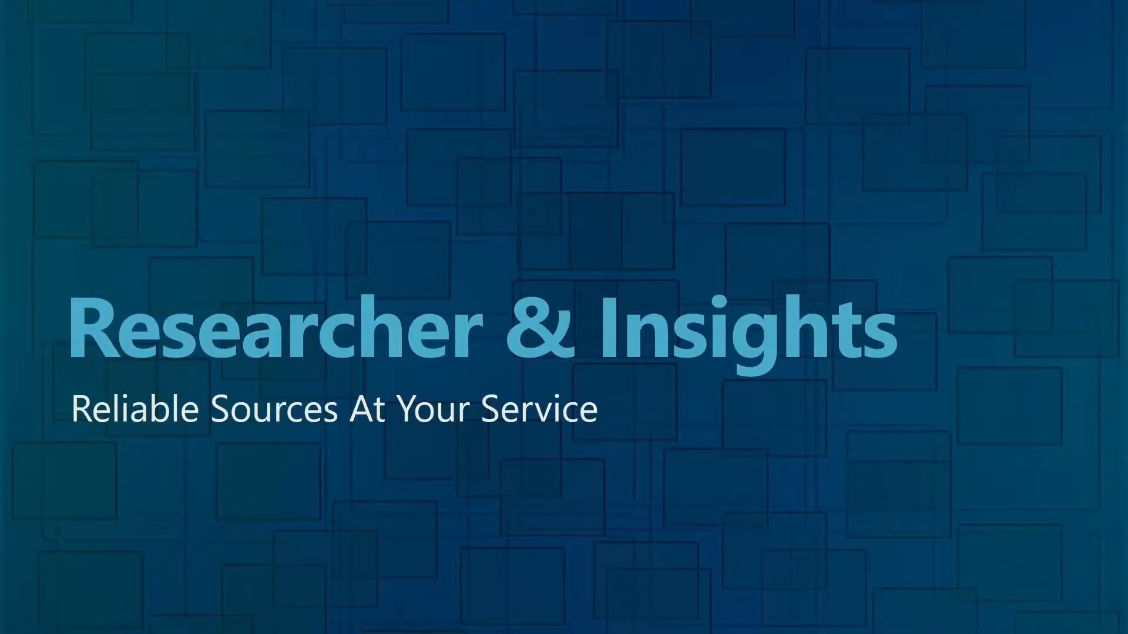
pyautogui.hotkey('alt', 'Tab')
pyautogui.scroll(-12, 546, 388)
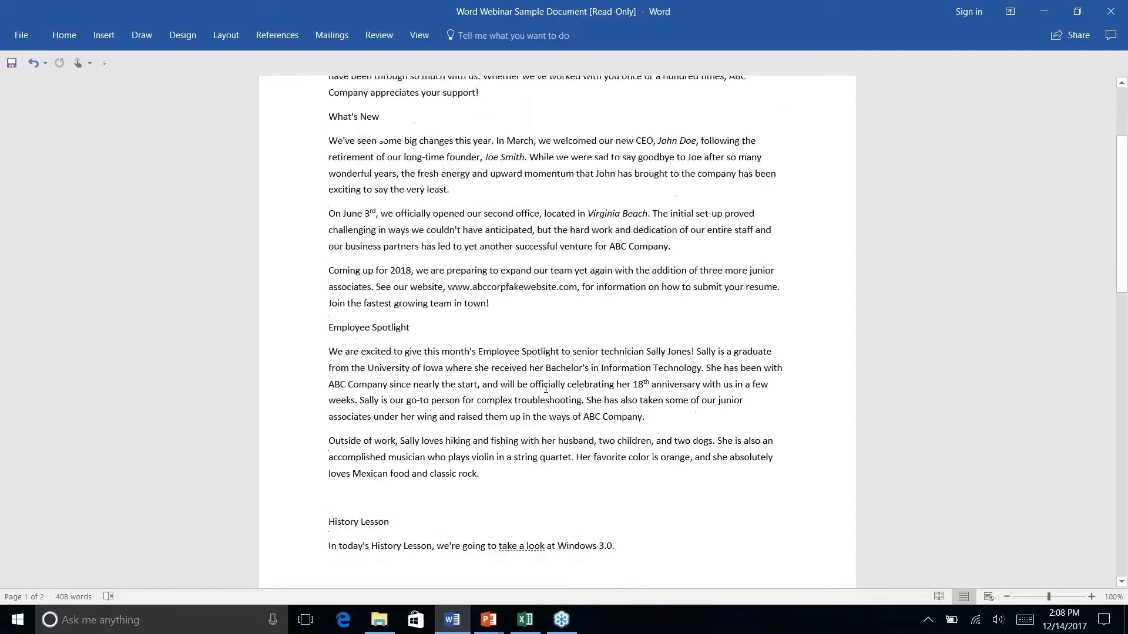
pyautogui.scroll(3, 546, 388)
pyautogui.scroll(10, 546, 388)
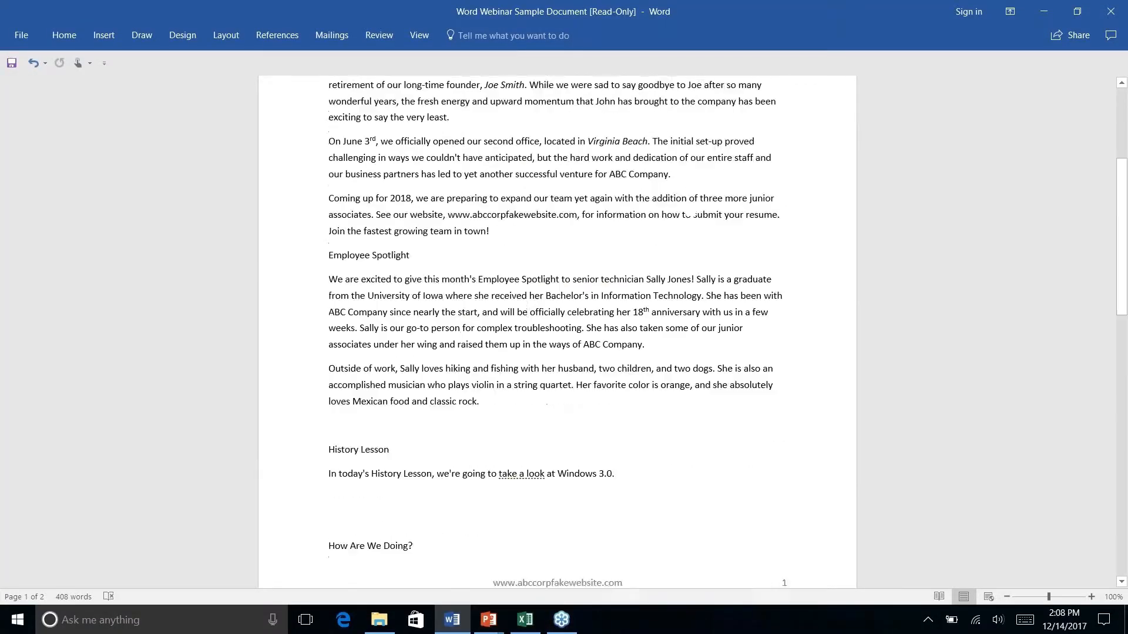
pyautogui.scroll(-1, 557, 332)
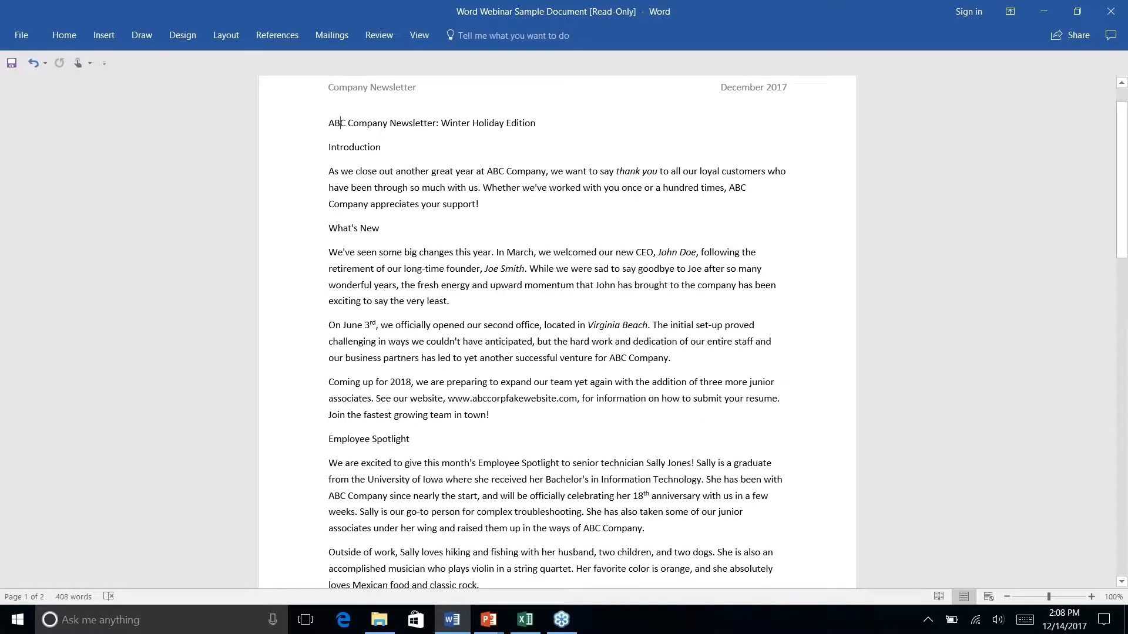
pyautogui.scroll(-6, 556, 387)
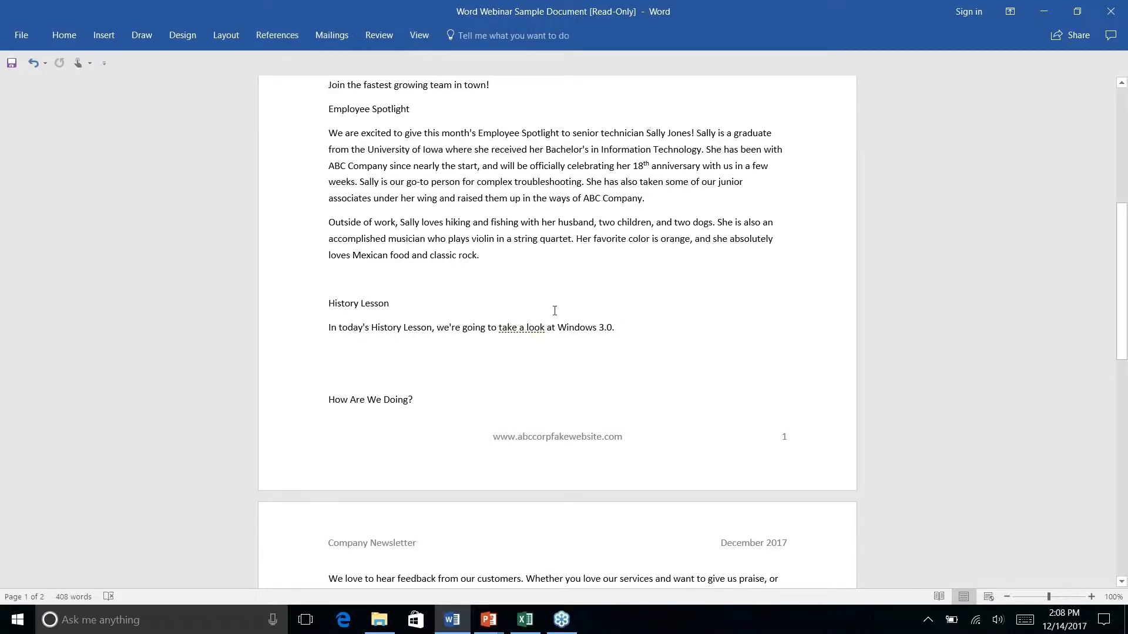
pyautogui.scroll(-5, 642, 350)
pyautogui.scroll(7, 642, 350)
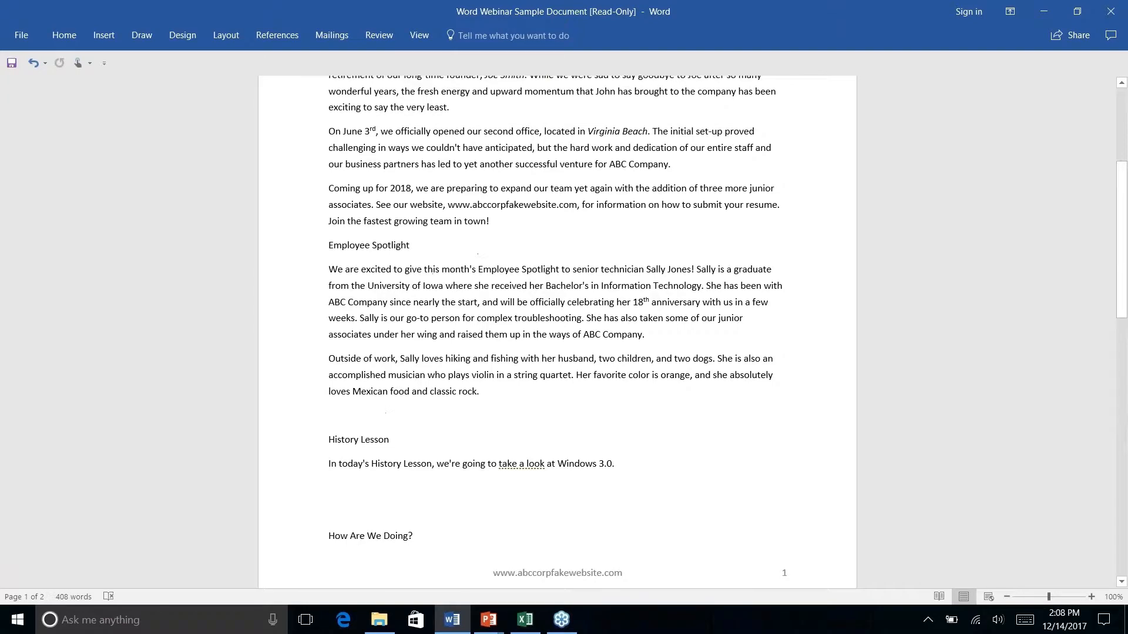
pyautogui.scroll(4, 557, 329)
pyautogui.scroll(-6, 557, 329)
pyautogui.scroll(-3, 556, 328)
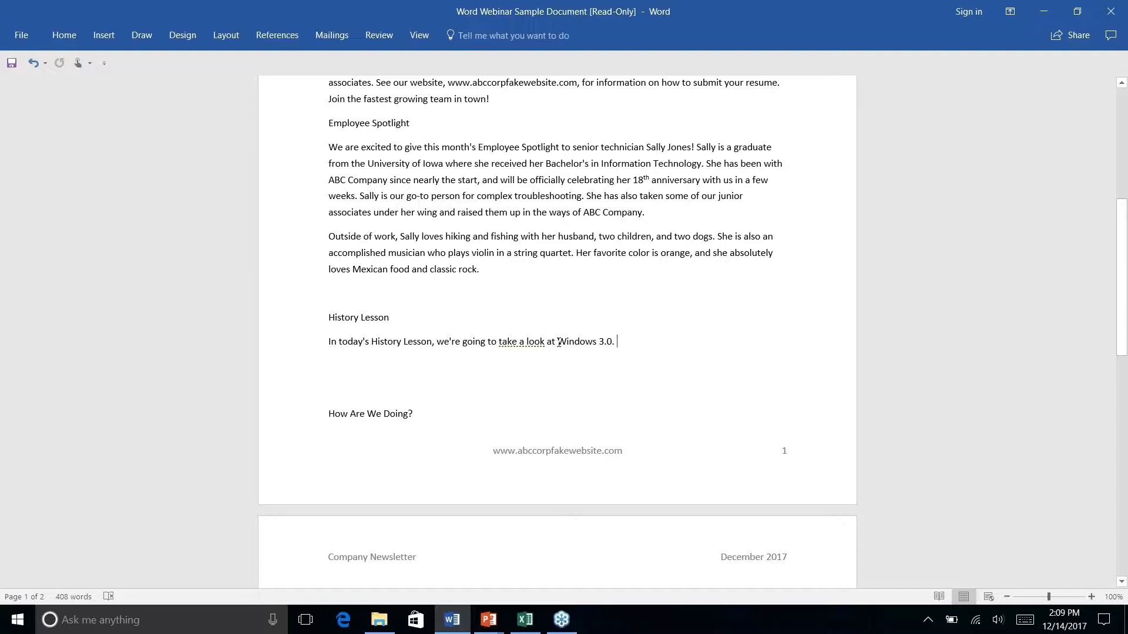
# Run Smart Lookup on 'Windows 3.0.' in the History Lesson and show the explore results
pyautogui.moveTo(558, 343); pyautogui.dragTo(617, 336)
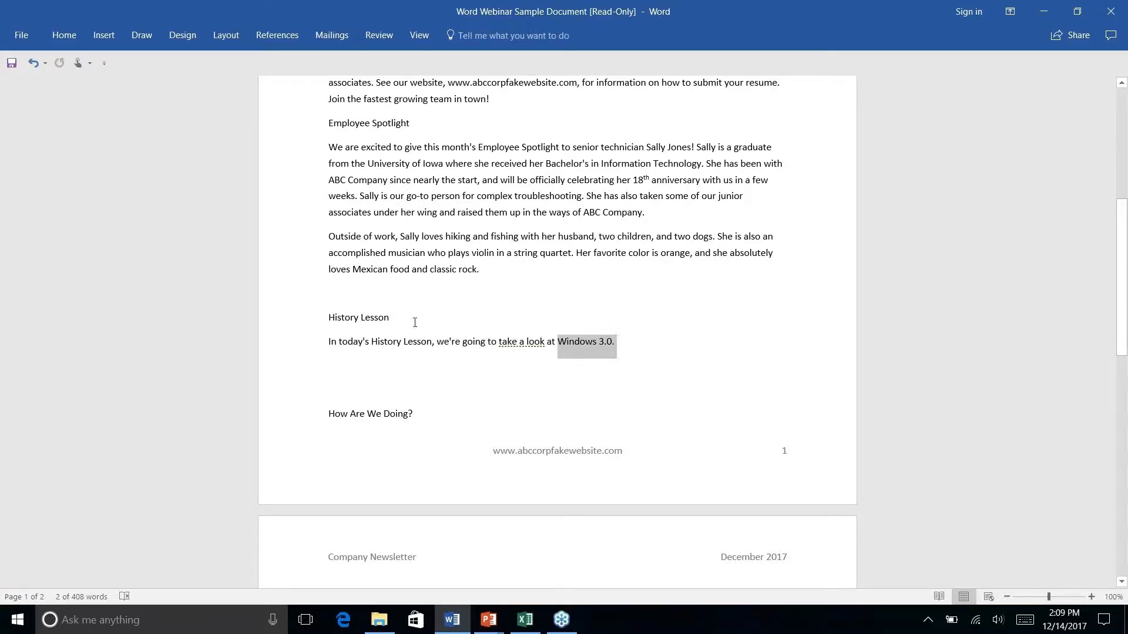
pyautogui.rightClick(613, 345)
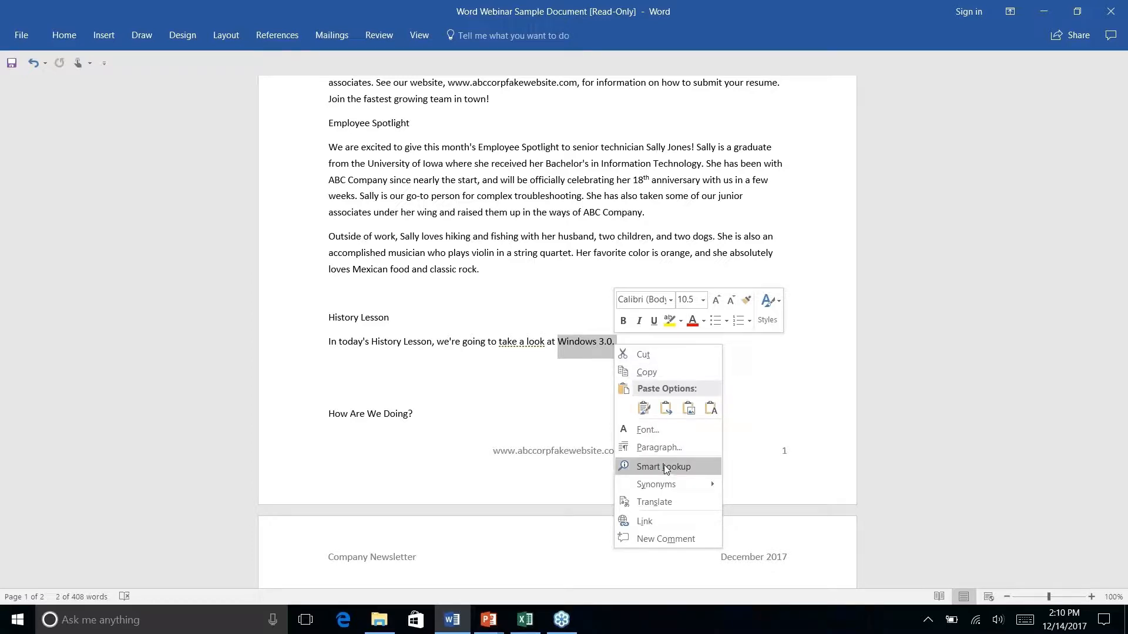
pyautogui.click(648, 468)
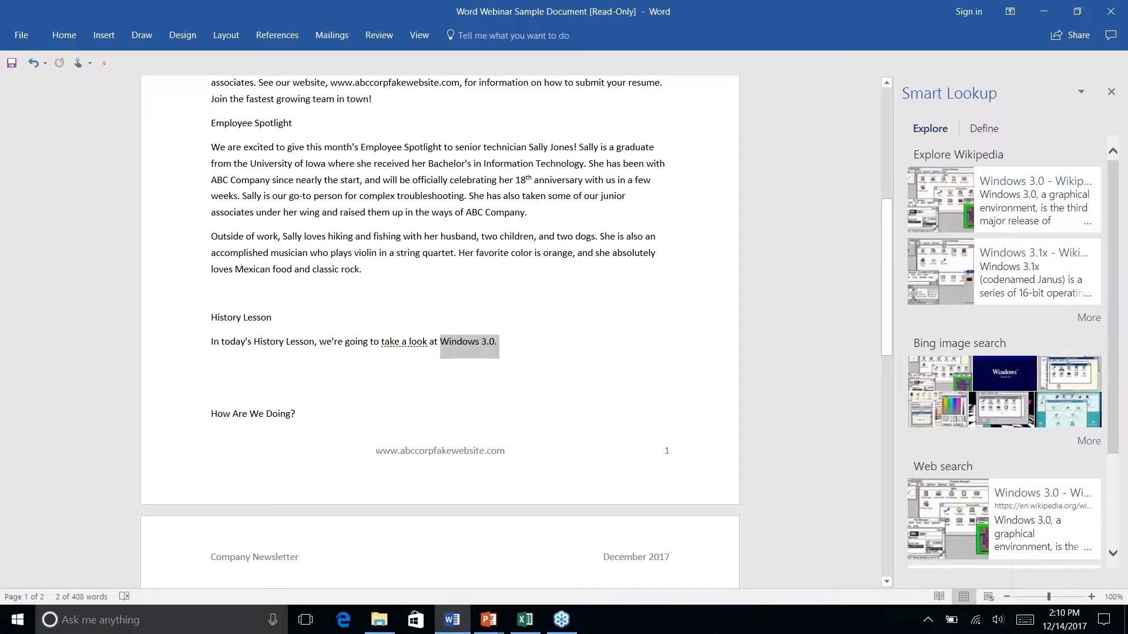
pyautogui.click(1001, 330)
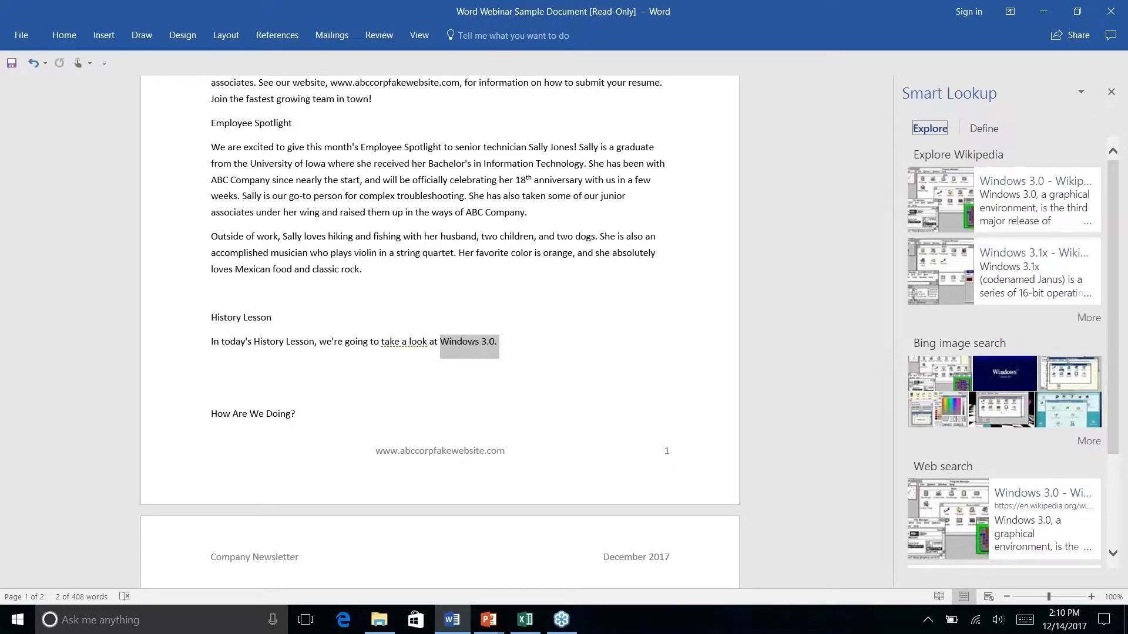
# Scroll through the Wikipedia, Bing image and web results for Windows 3.0
pyautogui.scroll(-1, 991, 382)
pyautogui.scroll(-2, 1037, 328)
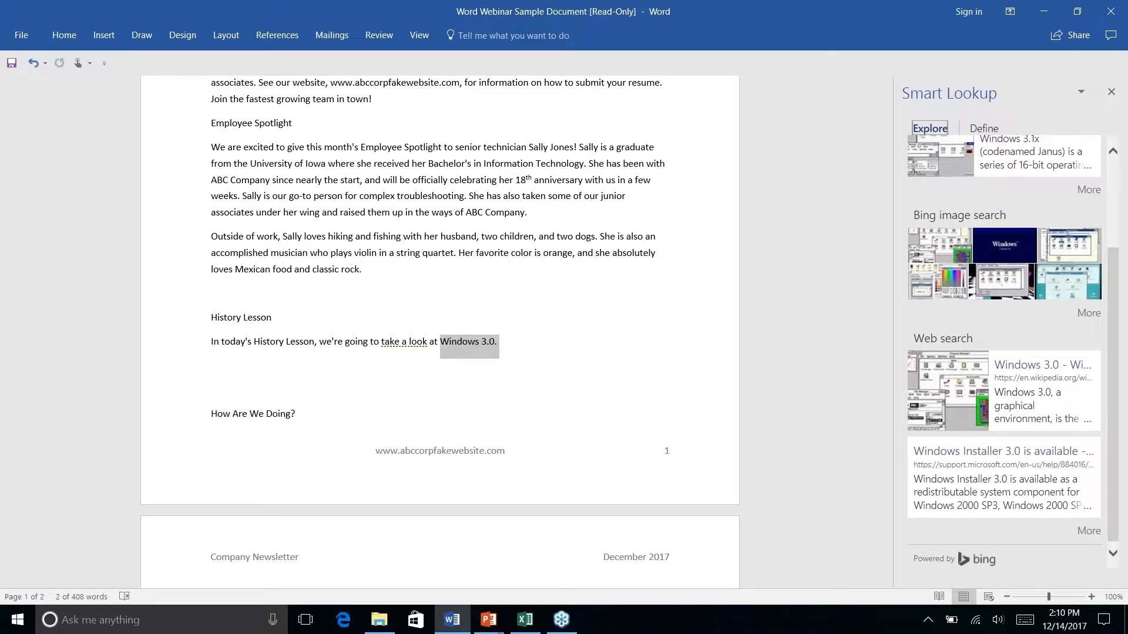
pyautogui.scroll(2, 1053, 194)
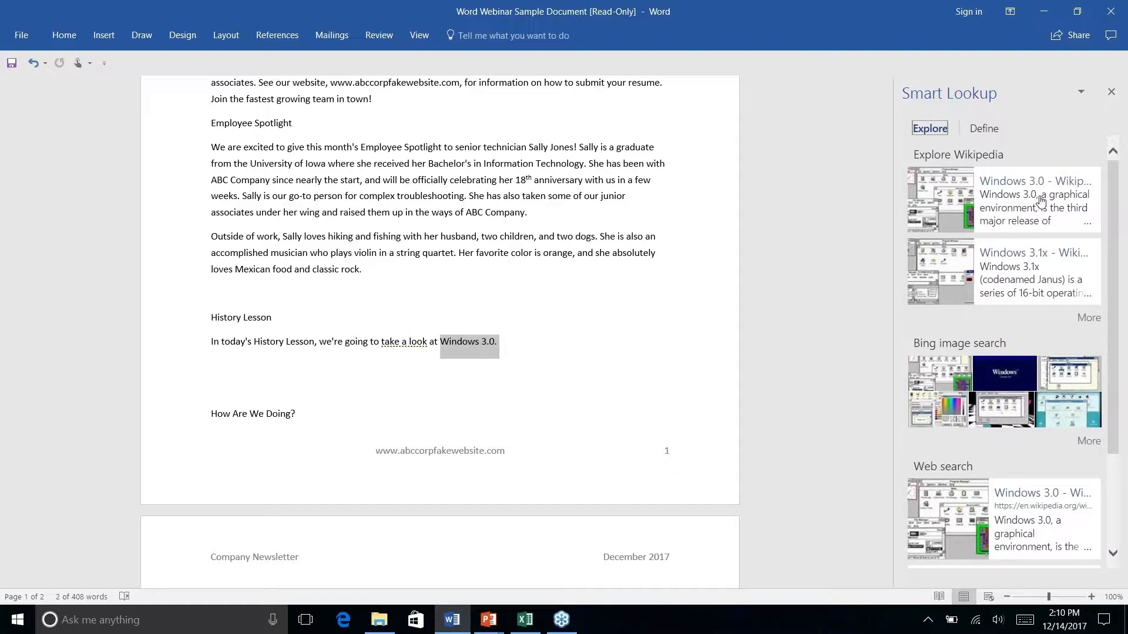
pyautogui.scroll(-1, 1027, 279)
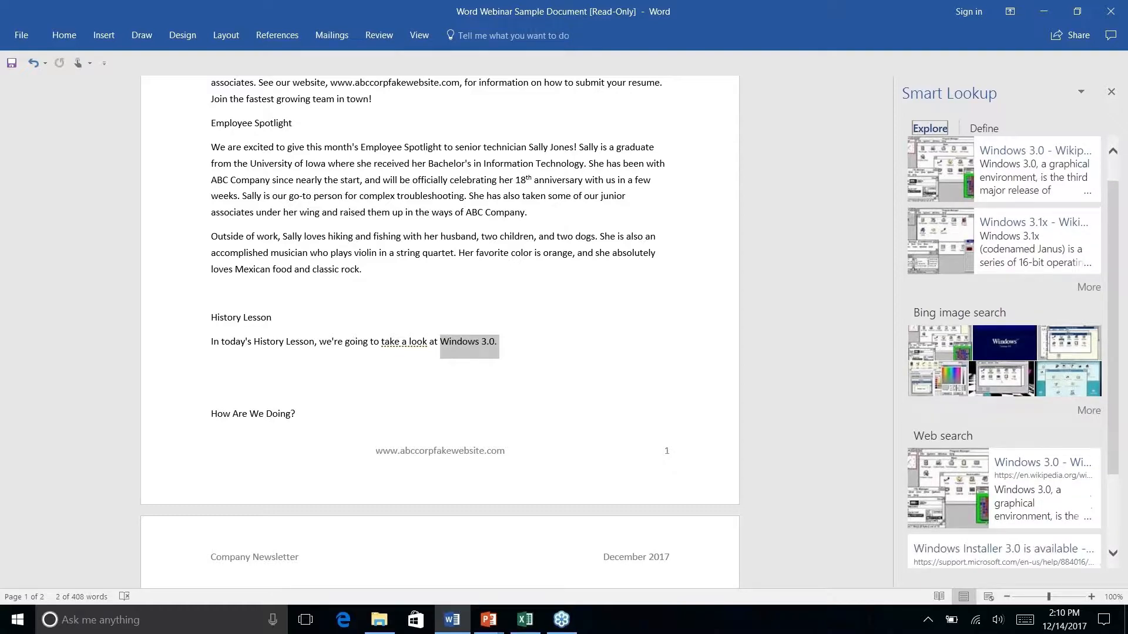
pyautogui.scroll(-3, 1004, 353)
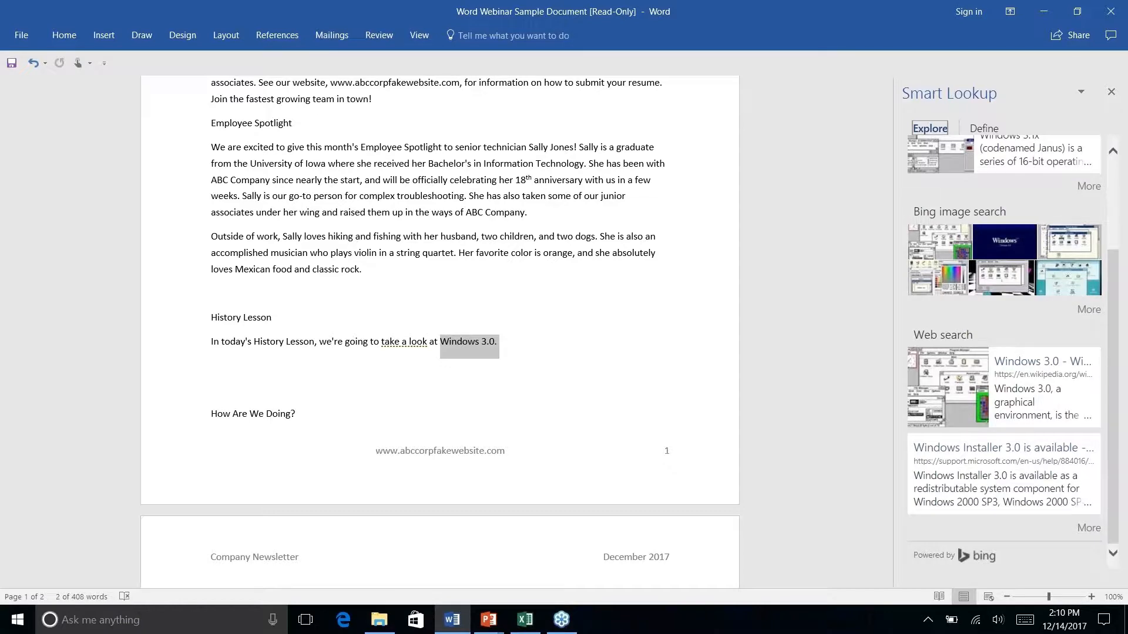
pyautogui.scroll(4, 1004, 353)
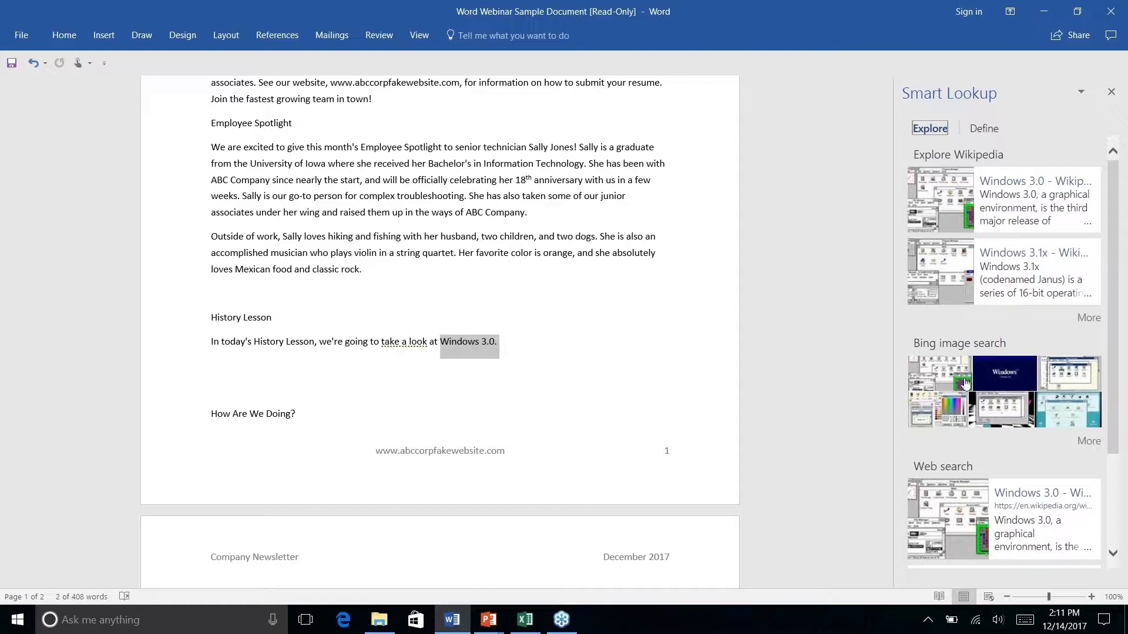
pyautogui.scroll(-3, 978, 467)
pyautogui.scroll(3, 978, 467)
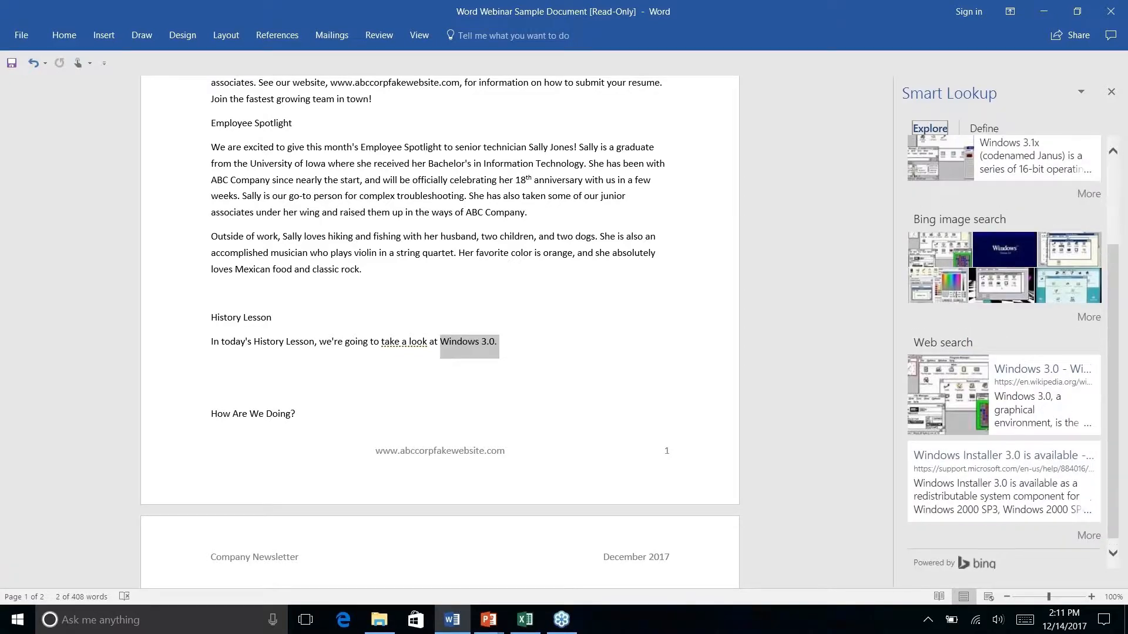
pyautogui.click(1023, 184)
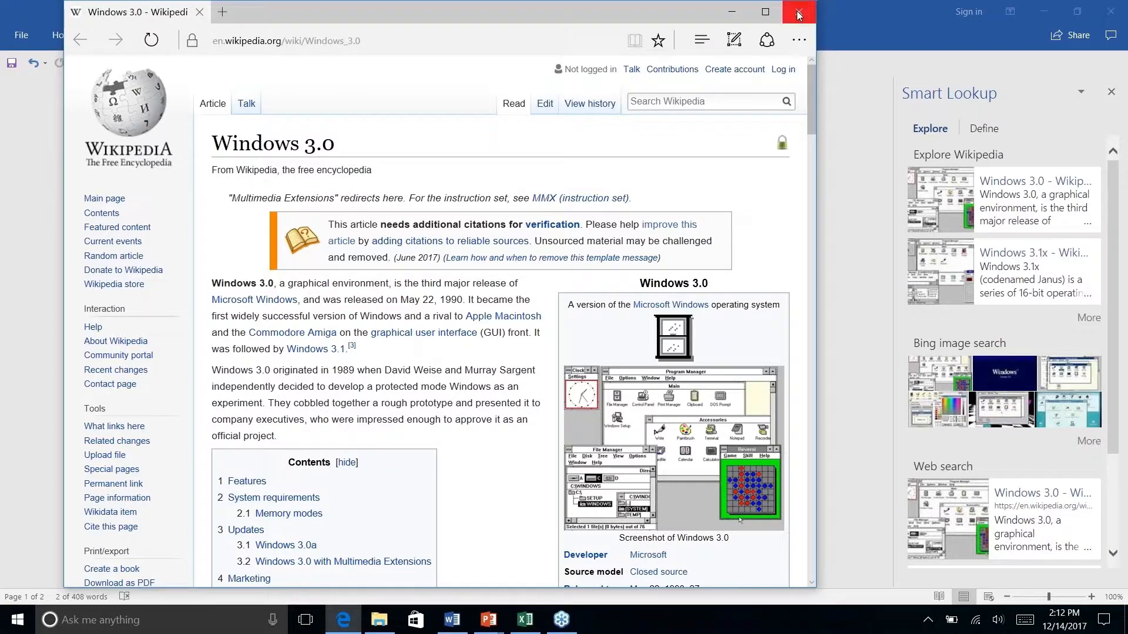
pyautogui.click(798, 13)
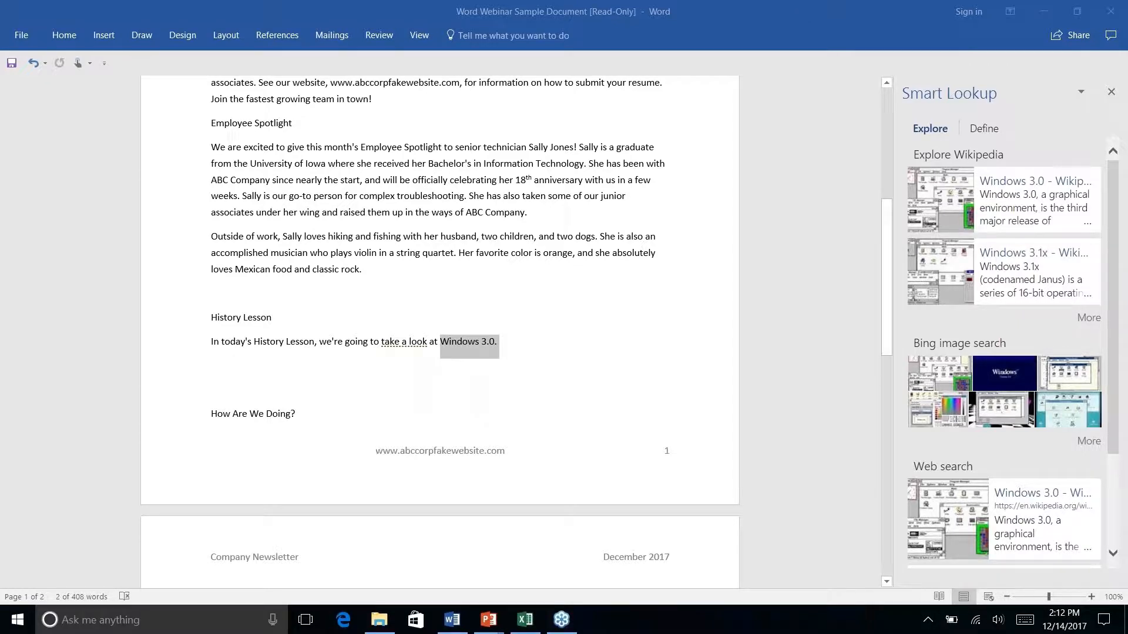
# Close the lookup pane and open the References citation Style list, currently Chicago Sixteenth Edition
pyautogui.click(508, 343)
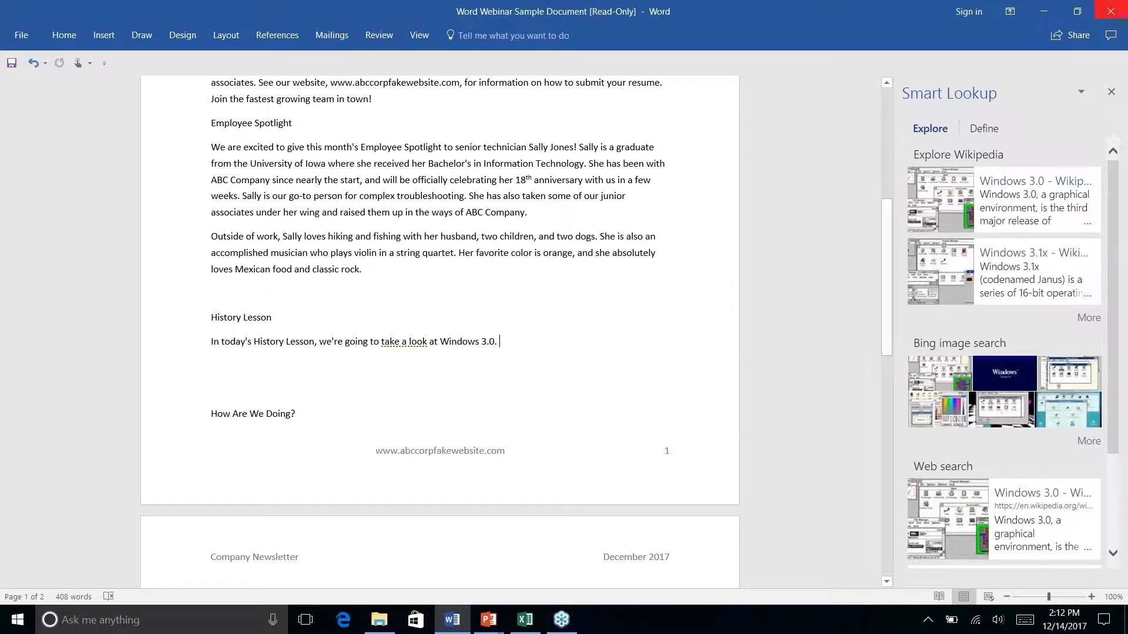
pyautogui.click(1110, 92)
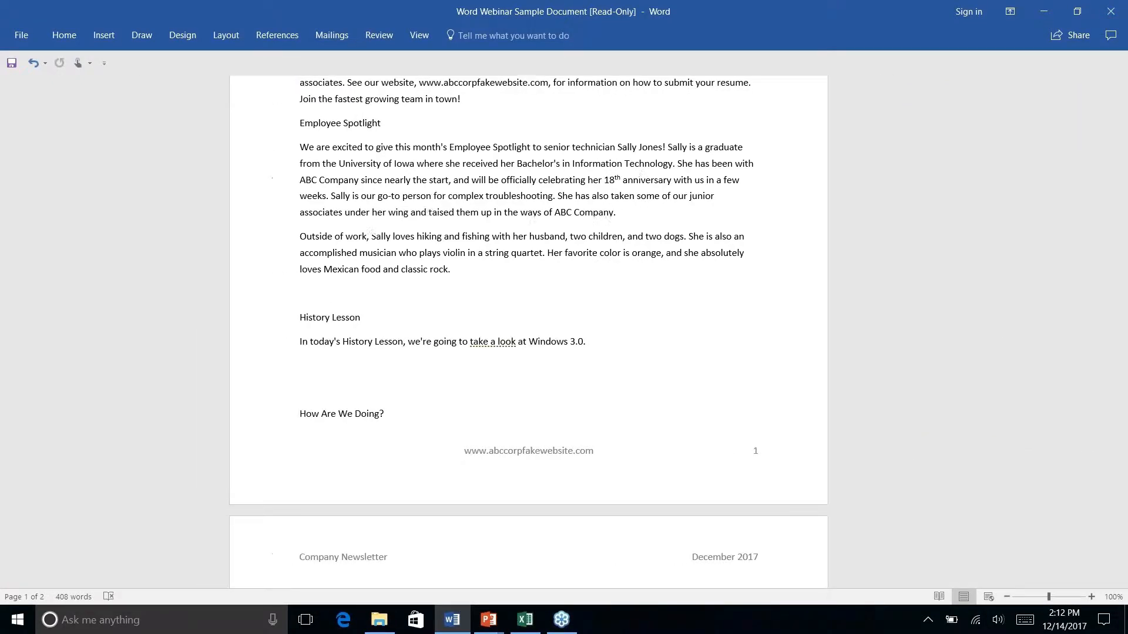
pyautogui.click(282, 39)
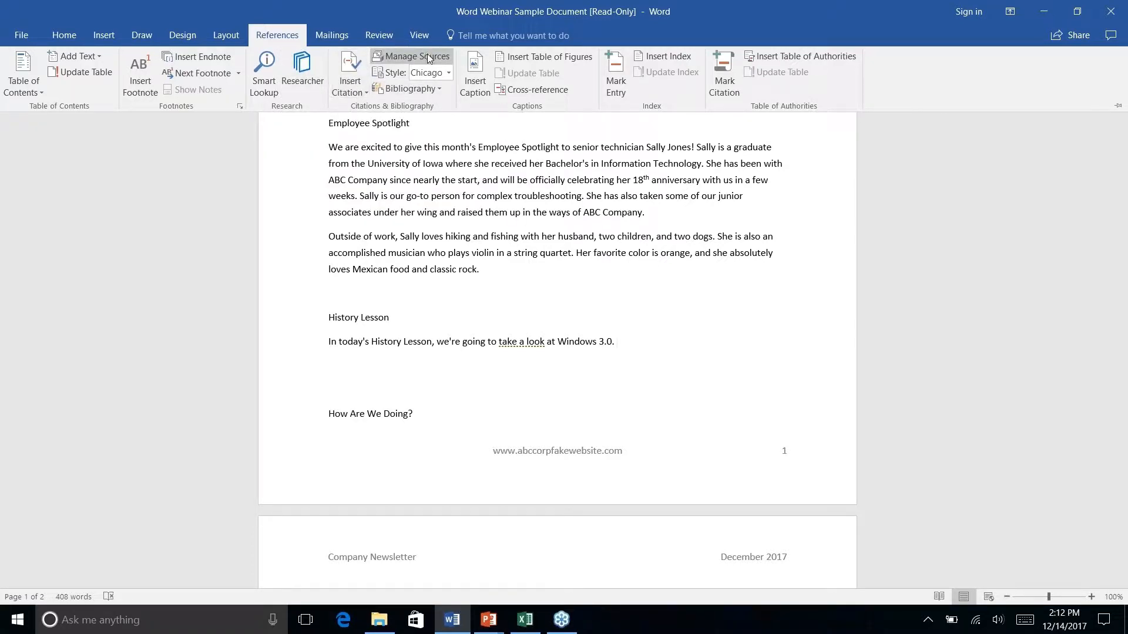
pyautogui.click(449, 73)
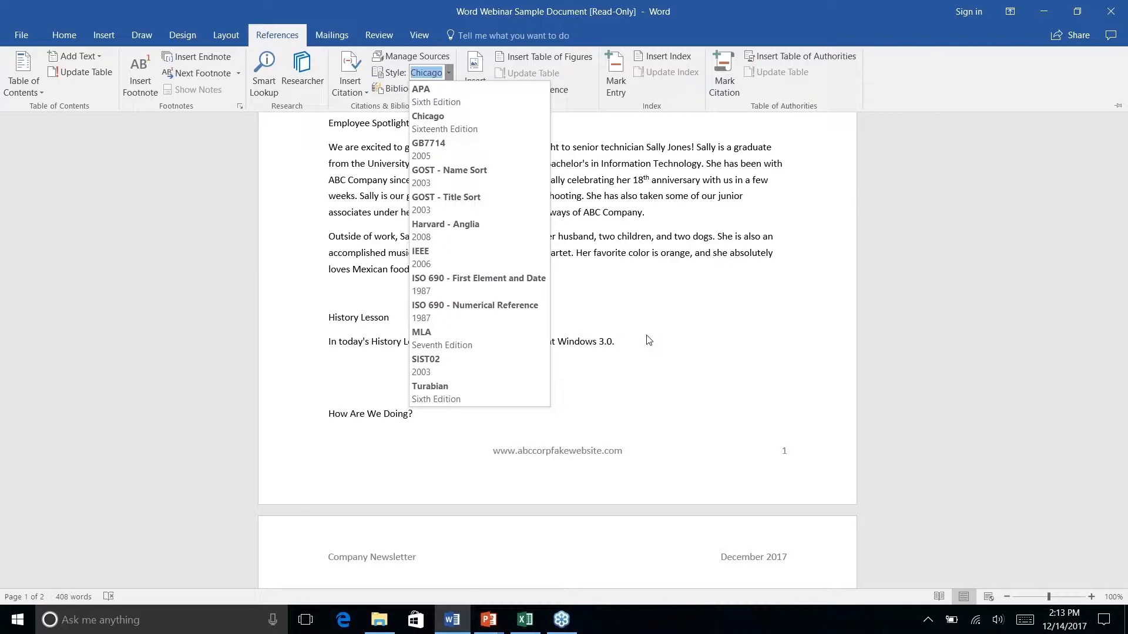
# Run a Researcher search for 'windows 3.0'
pyautogui.click(309, 81)
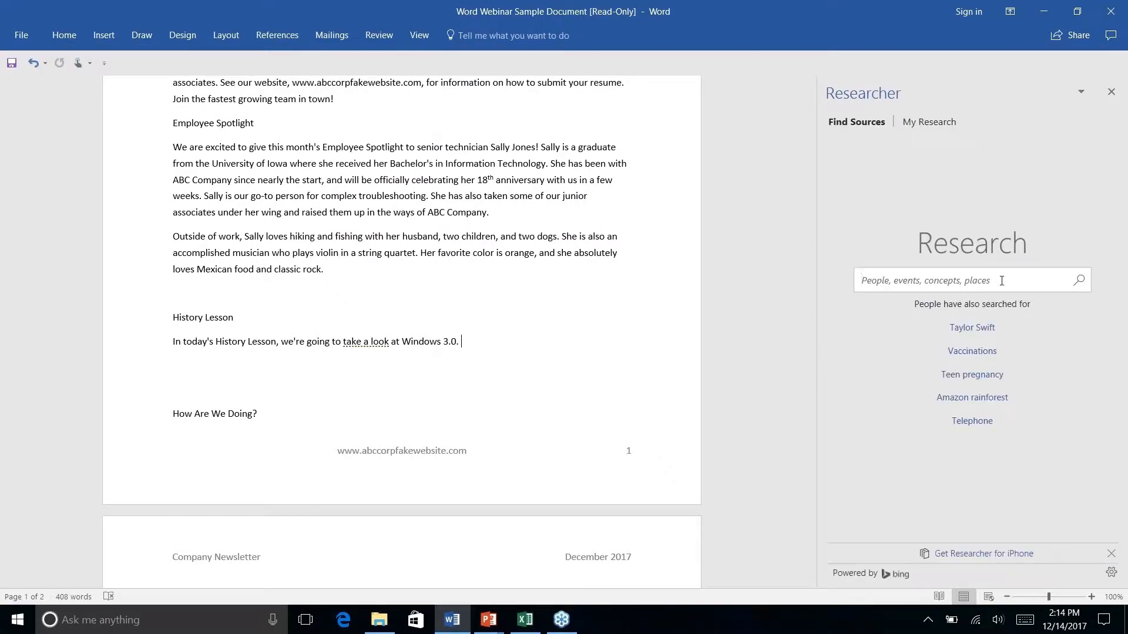
pyautogui.click(1001, 280)
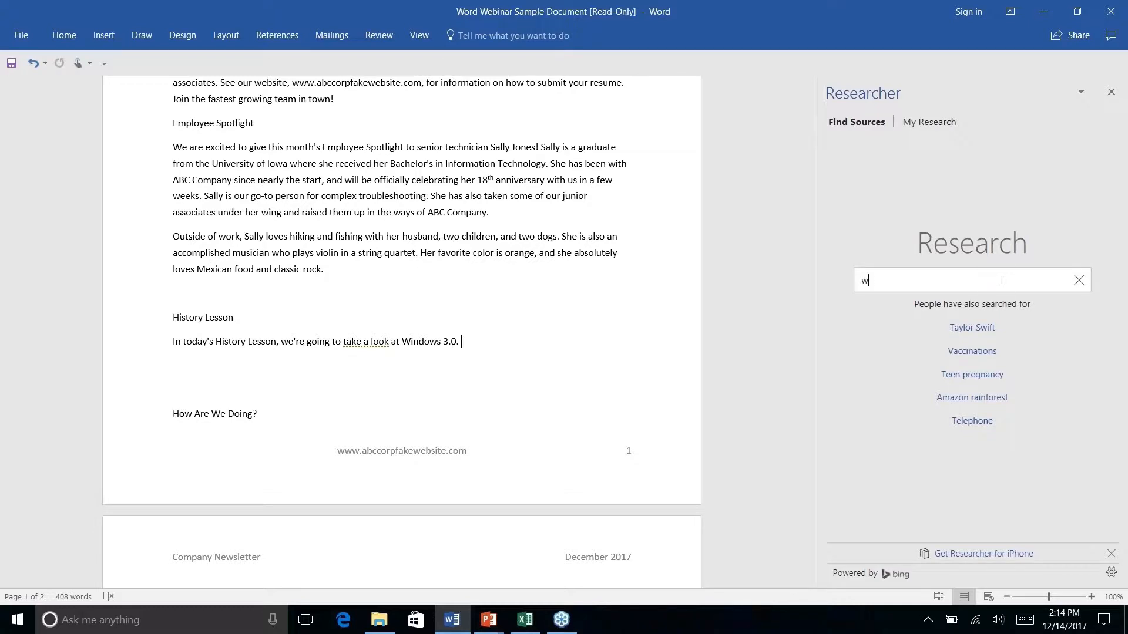
pyautogui.write('windows')
pyautogui.write('3.0')
pyautogui.press('Return')
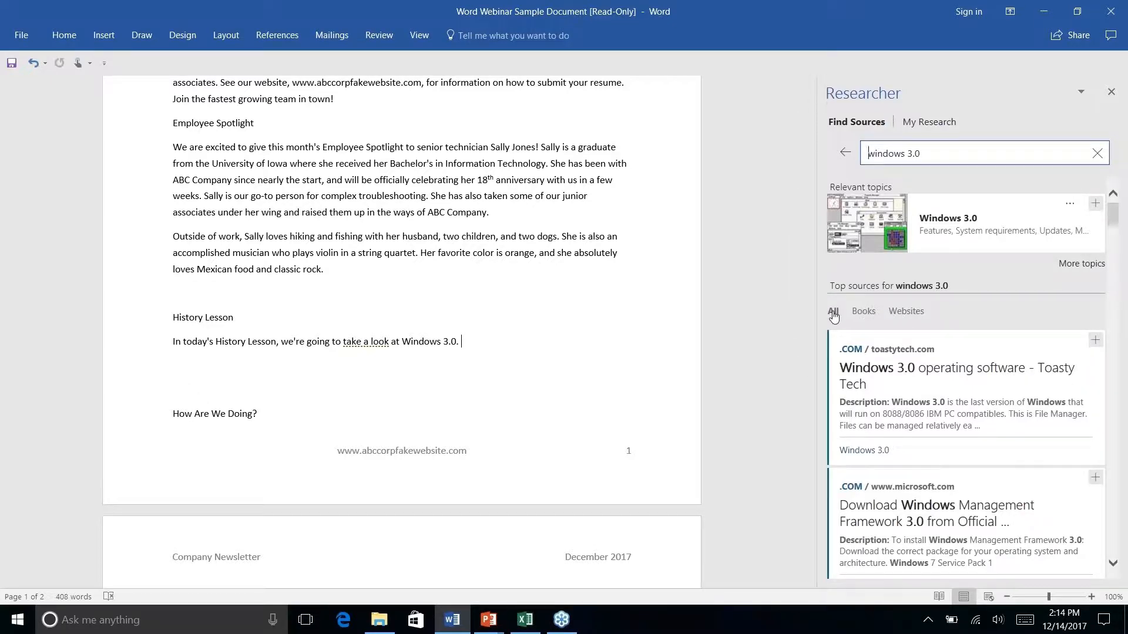
pyautogui.click(865, 313)
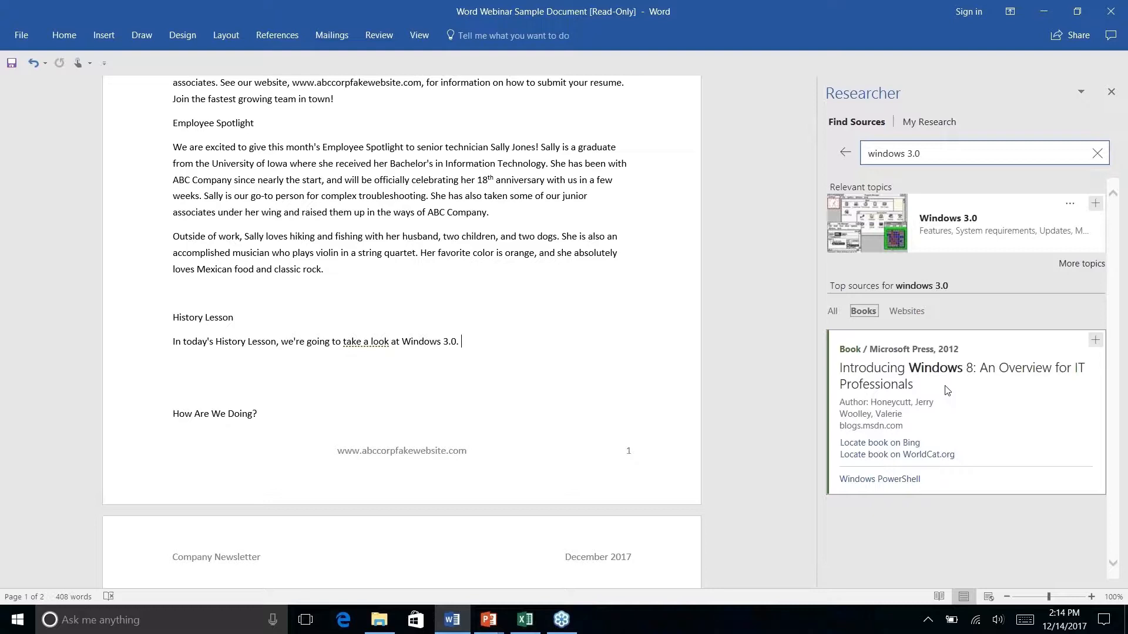
pyautogui.click(831, 315)
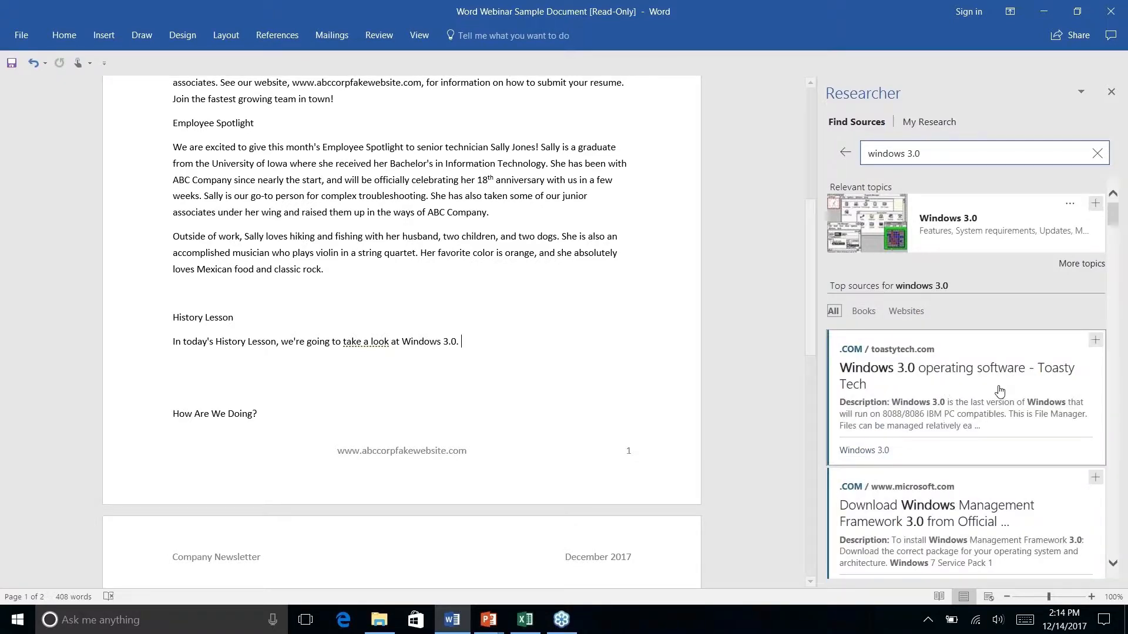
pyautogui.scroll(-5, 1000, 390)
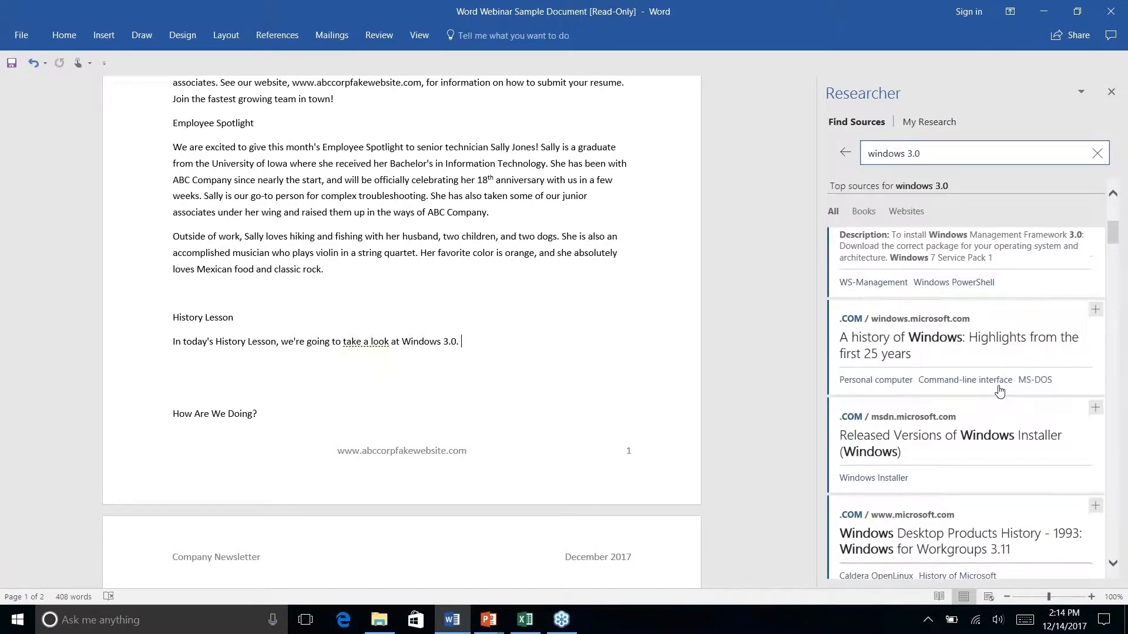
pyautogui.scroll(5, 999, 391)
pyautogui.scroll(-6, 999, 391)
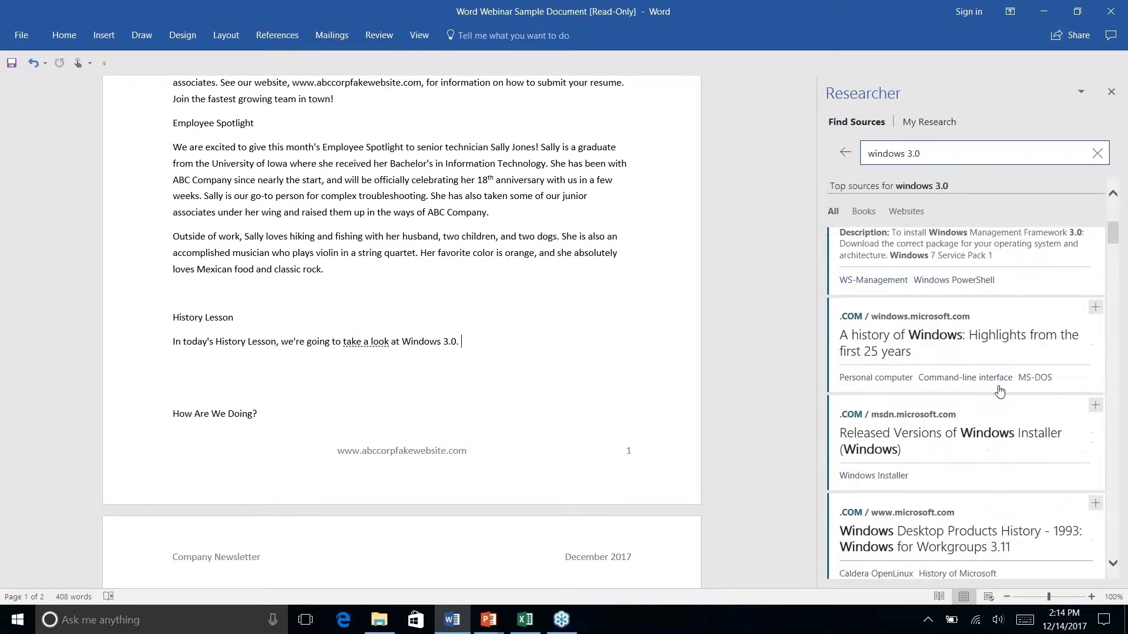
pyautogui.scroll(-10, 999, 391)
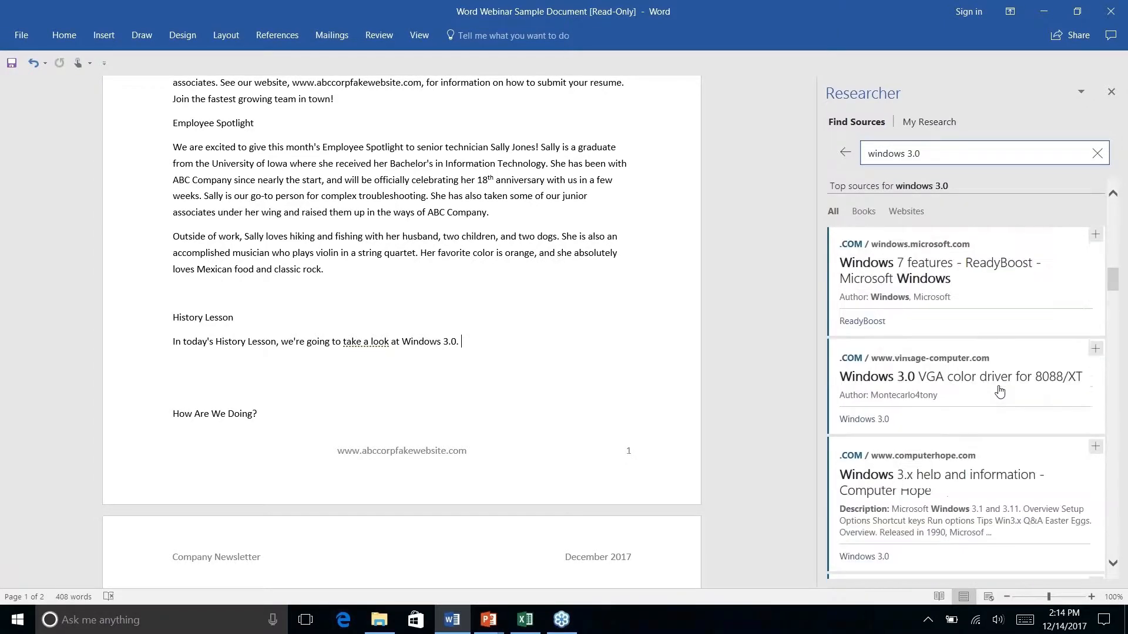
pyautogui.scroll(-8, 999, 391)
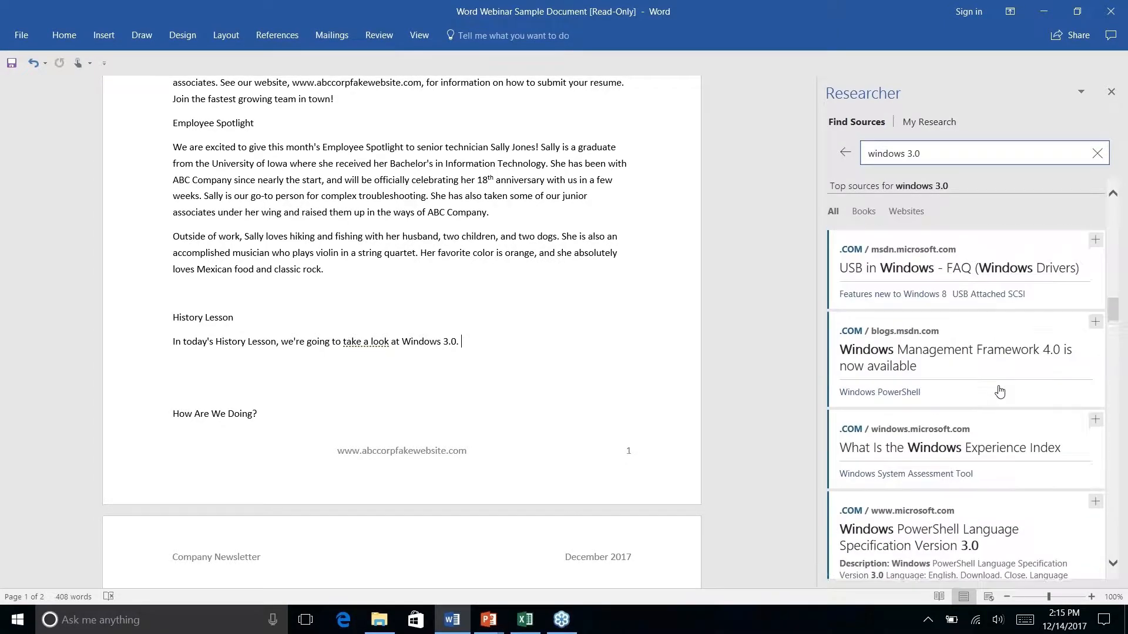
pyautogui.scroll(5, 999, 390)
pyautogui.scroll(6, 999, 390)
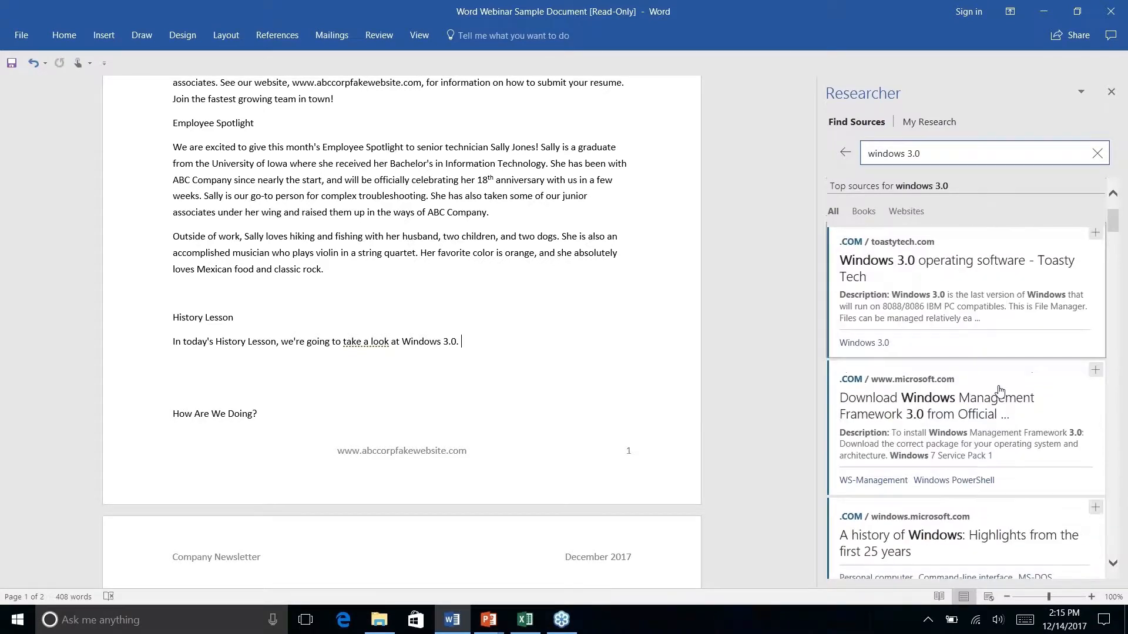
pyautogui.scroll(5, 999, 390)
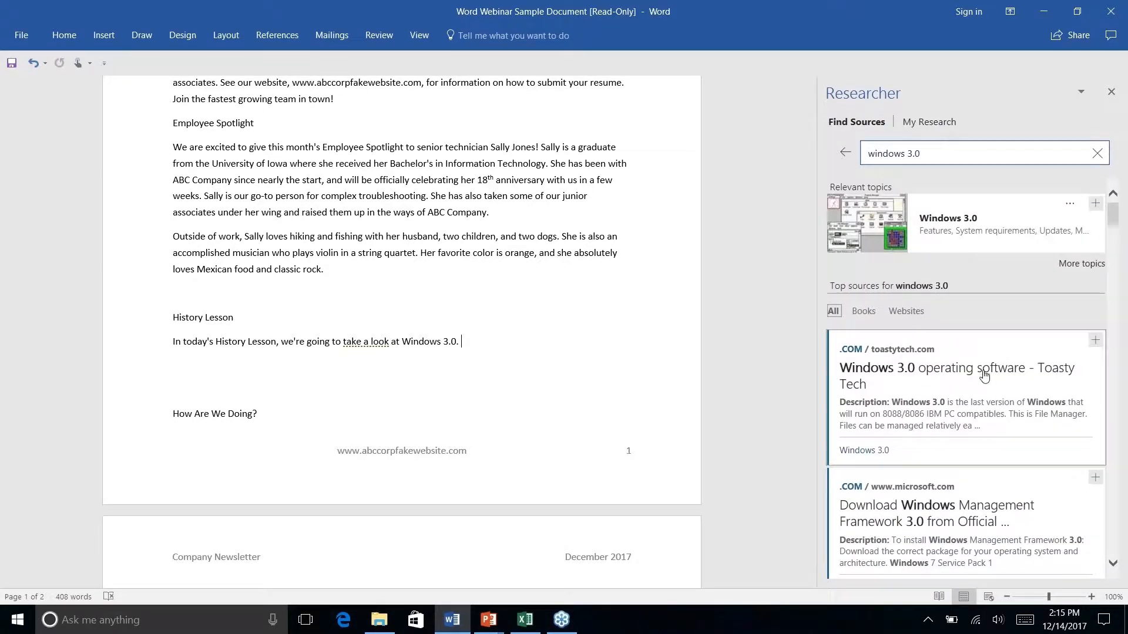
pyautogui.click(979, 380)
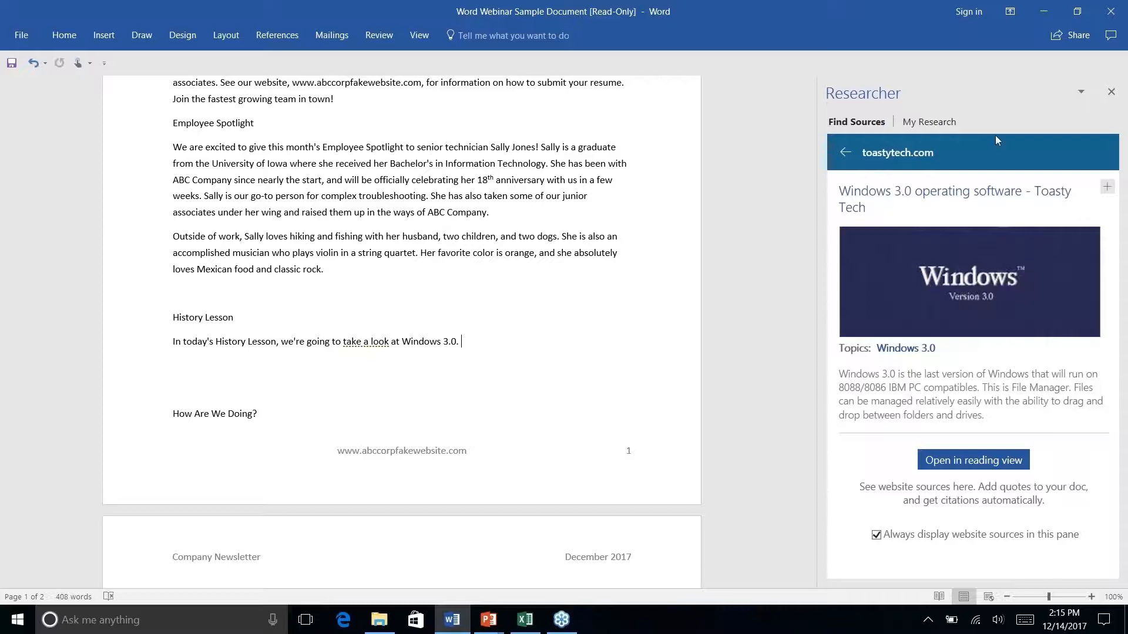
pyautogui.click(844, 155)
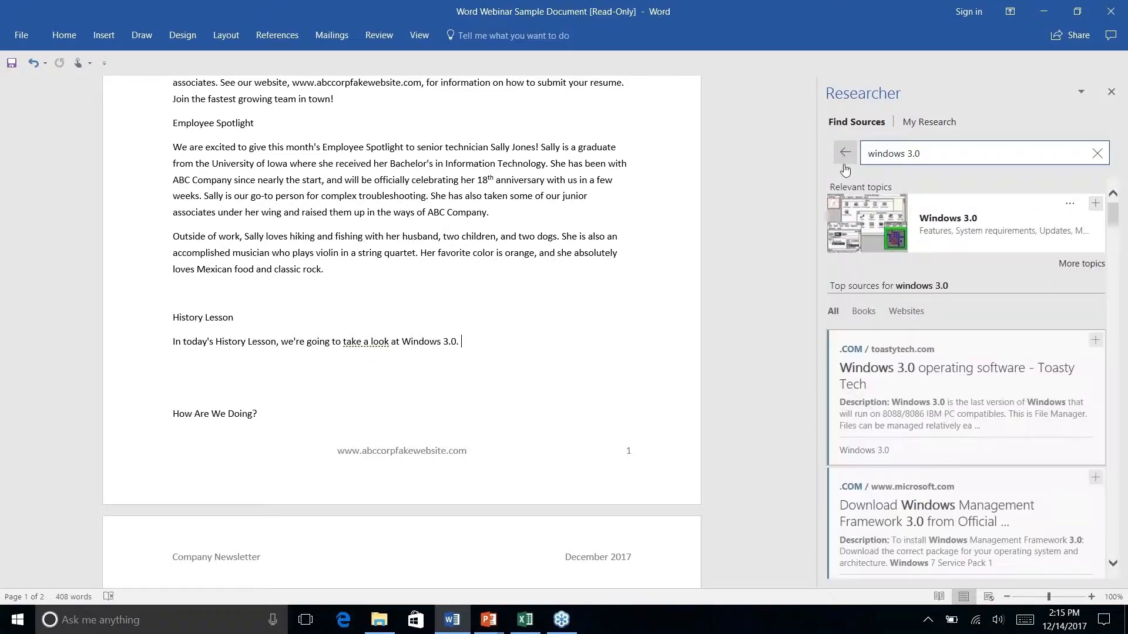
pyautogui.click(963, 154)
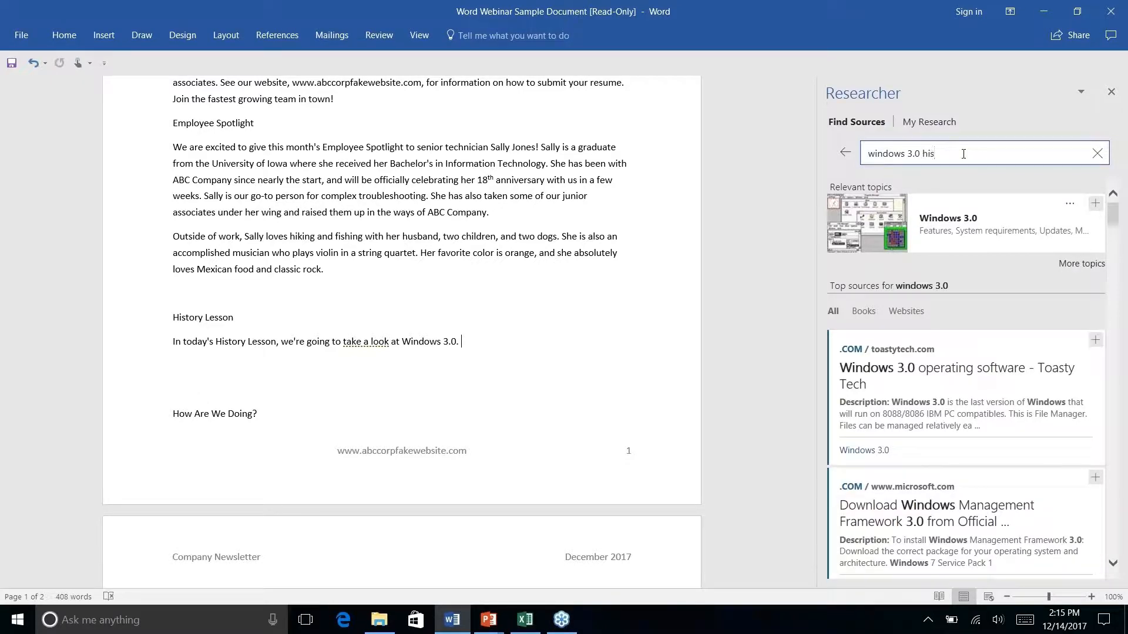
pyautogui.press('Return')
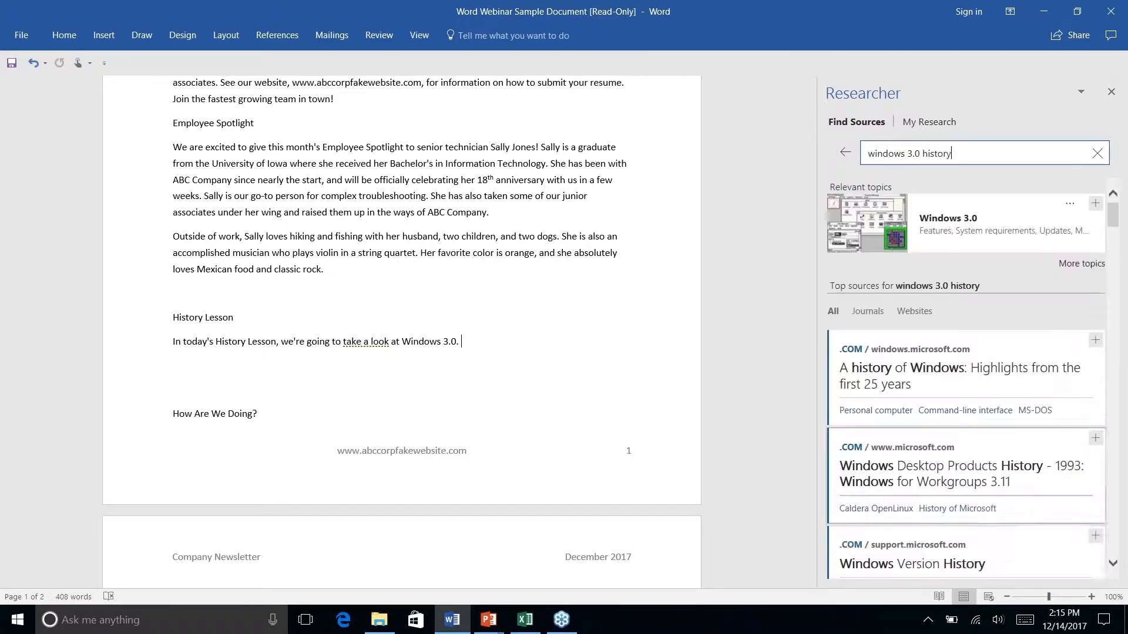
pyautogui.scroll(-3, 1008, 397)
pyautogui.scroll(-10, 1009, 398)
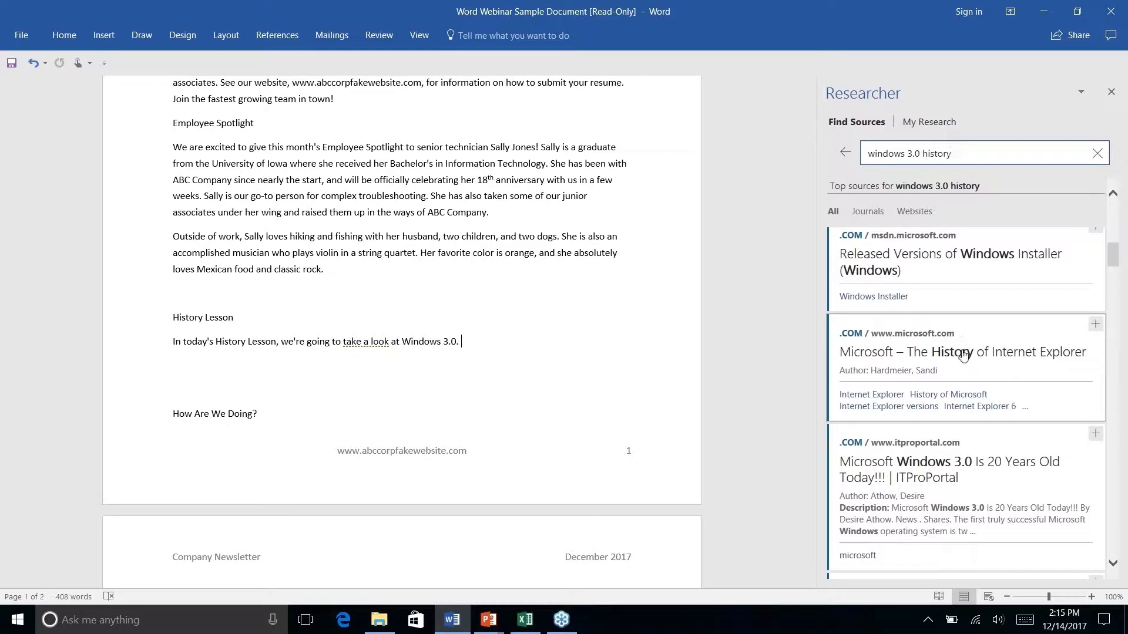
pyautogui.click(945, 455)
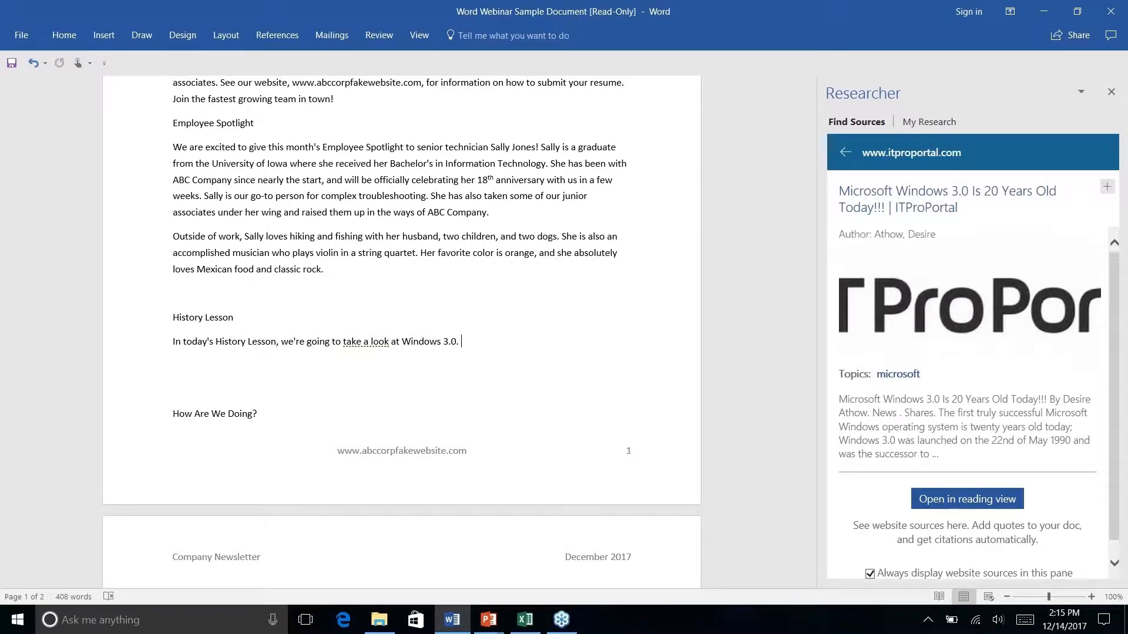
pyautogui.click(846, 153)
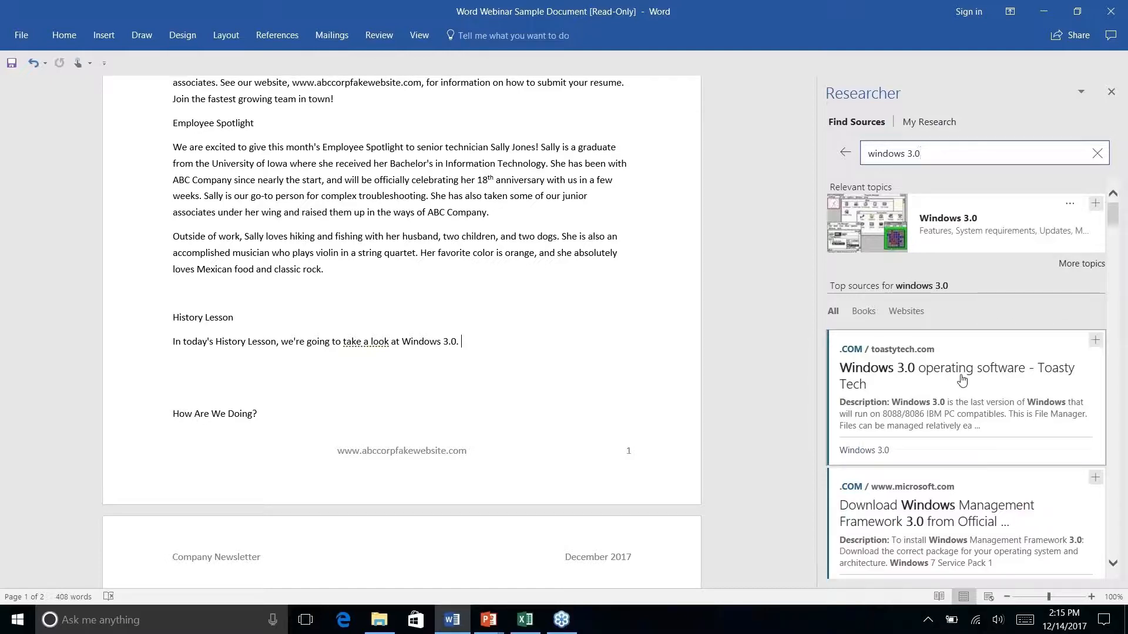
# Drag the 'Windows 3.0 with Multimedia Extensions' 286-requirements snippet under the History Lesson intro
pyautogui.scroll(-4, 962, 381)
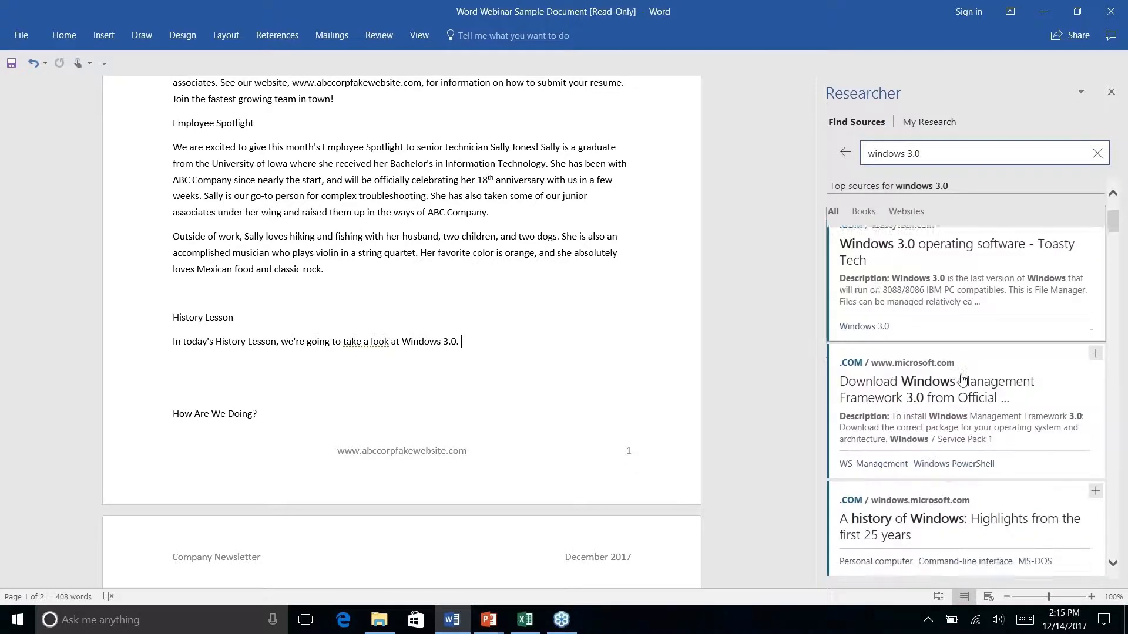
pyautogui.scroll(-6, 962, 381)
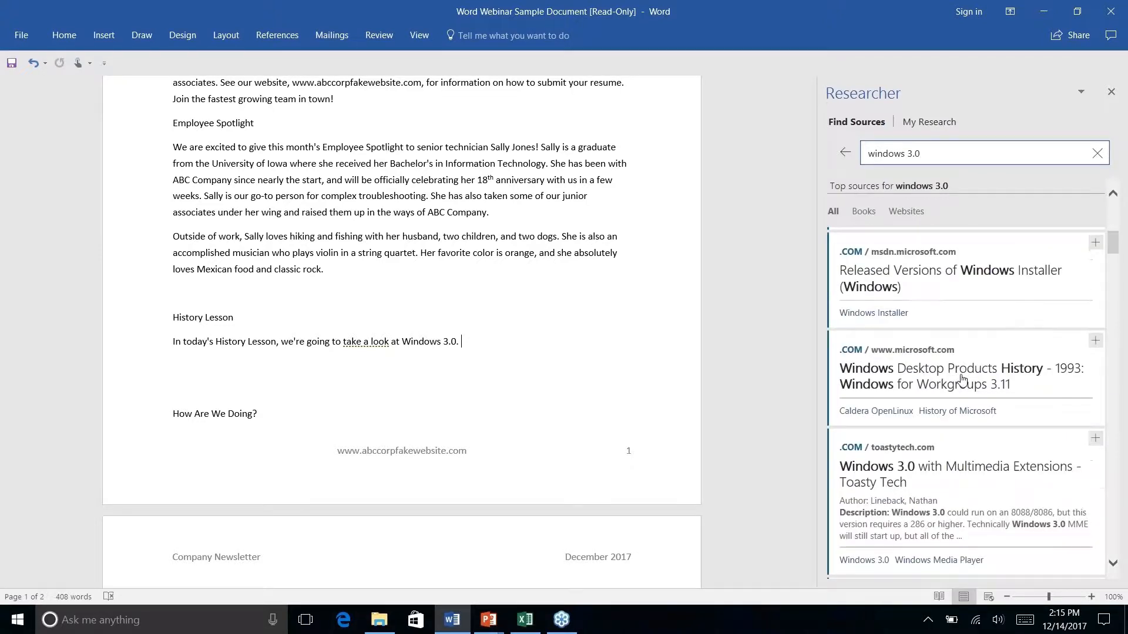
pyautogui.scroll(-1, 962, 381)
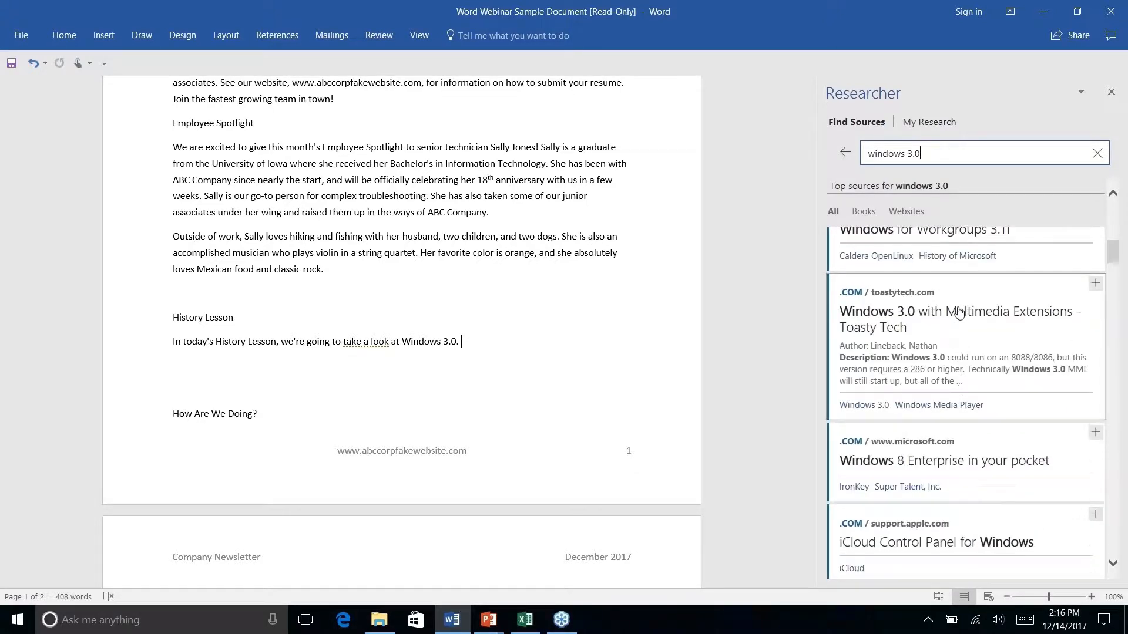
pyautogui.click(959, 318)
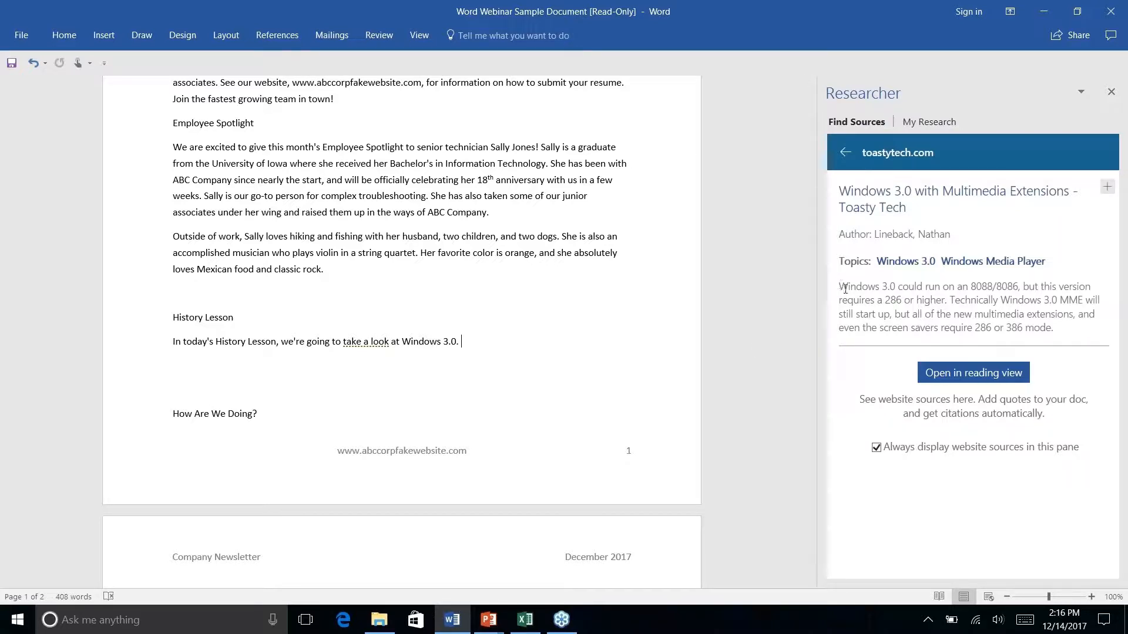
pyautogui.moveTo(844, 288); pyautogui.dragTo(1077, 329)
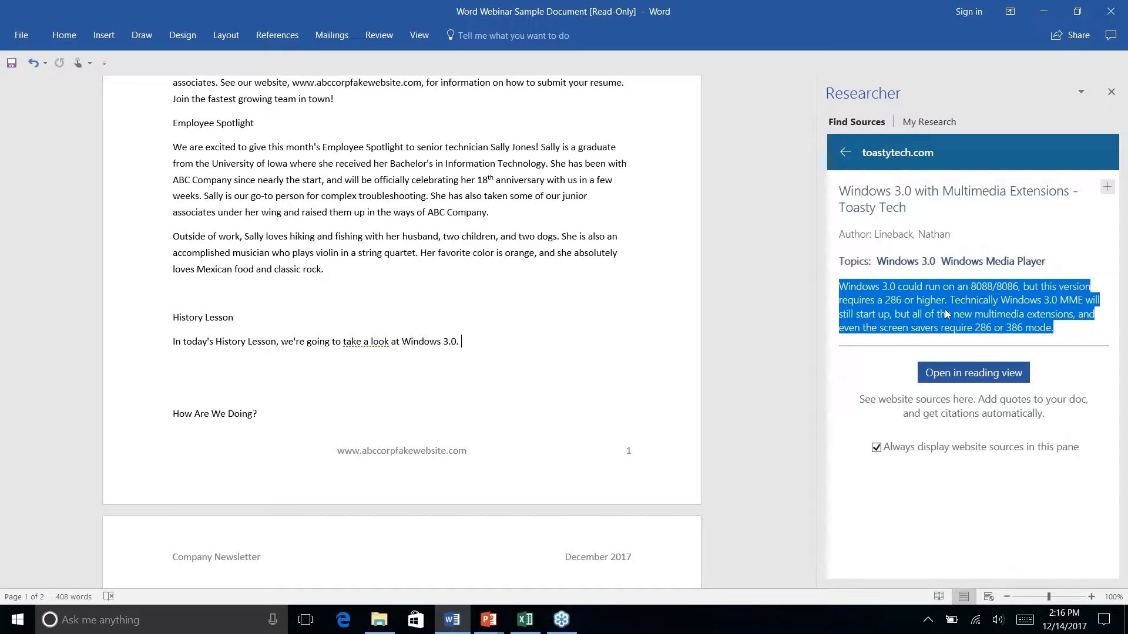
pyautogui.moveTo(947, 314); pyautogui.dragTo(554, 377)
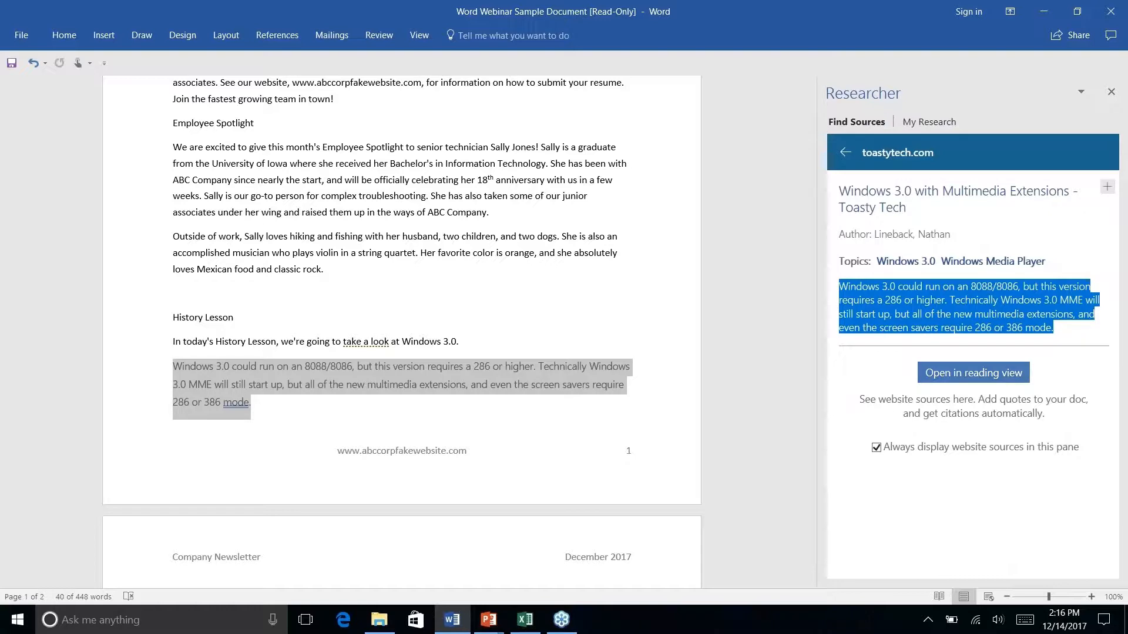
# Open the full Toasty Tech article and select its Windows 3.0 requirements passage
pyautogui.click(956, 379)
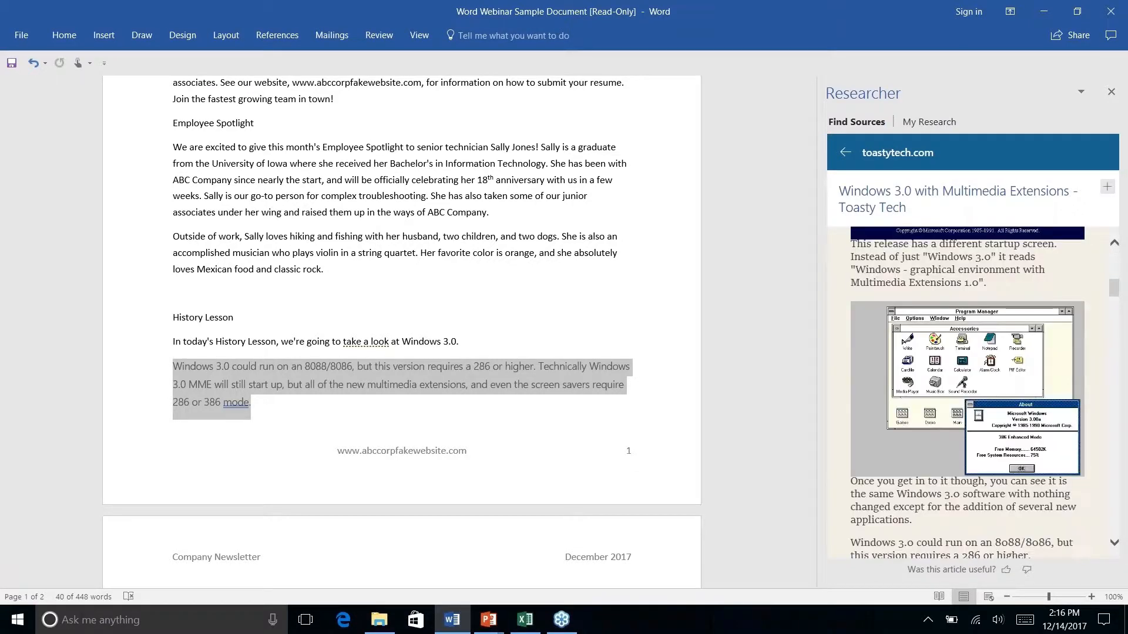
pyautogui.scroll(-3, 968, 392)
pyautogui.scroll(9, 968, 392)
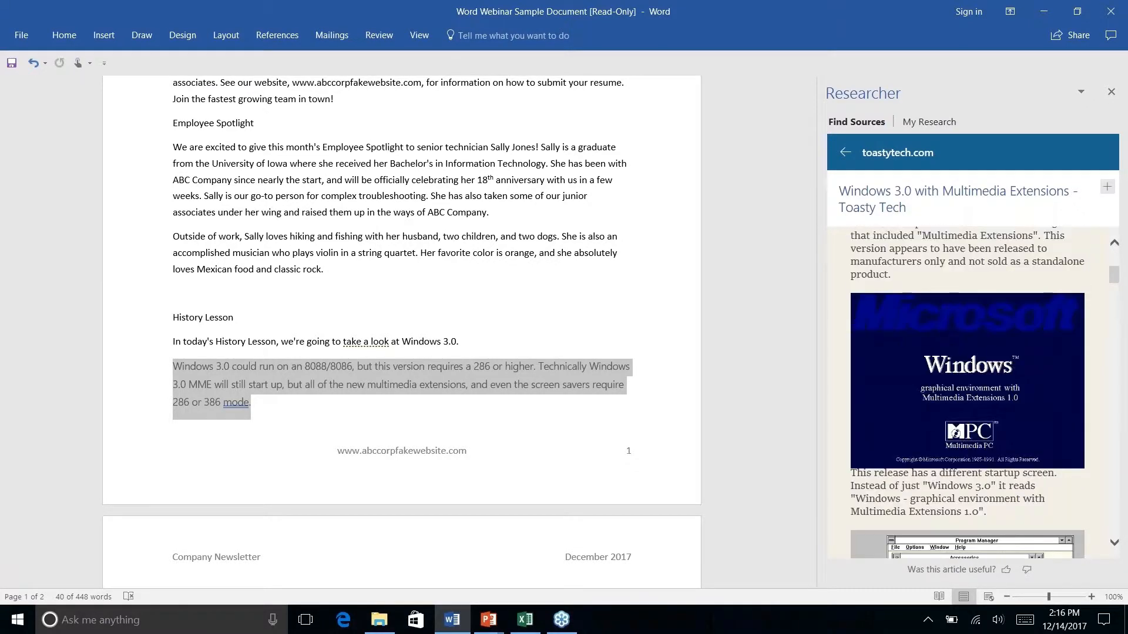
pyautogui.scroll(-8, 967, 393)
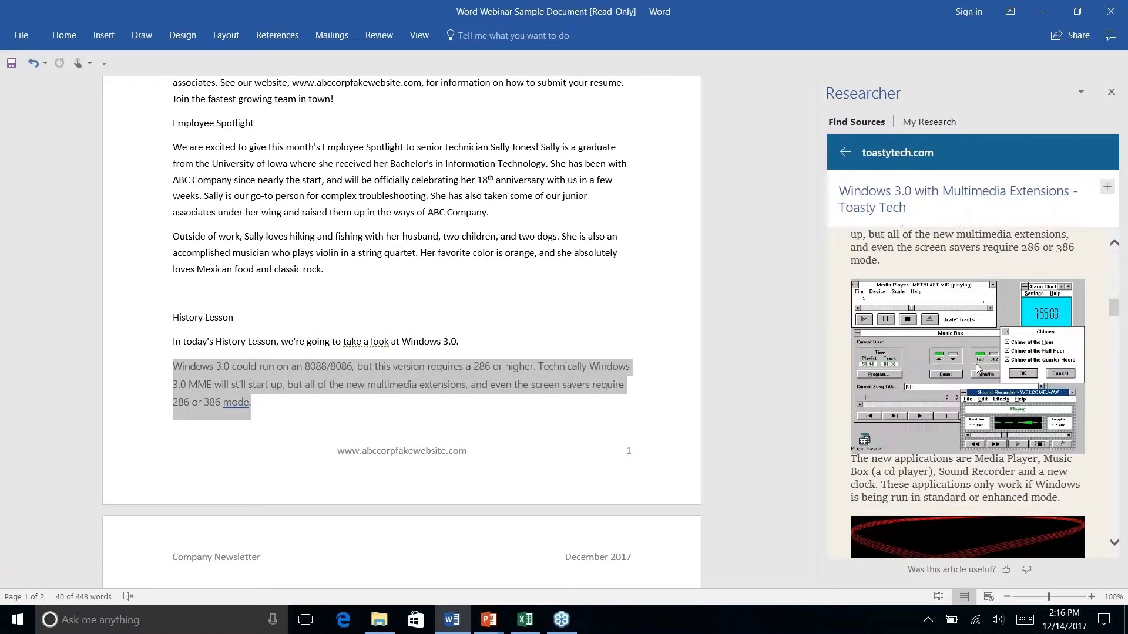
pyautogui.scroll(2, 967, 392)
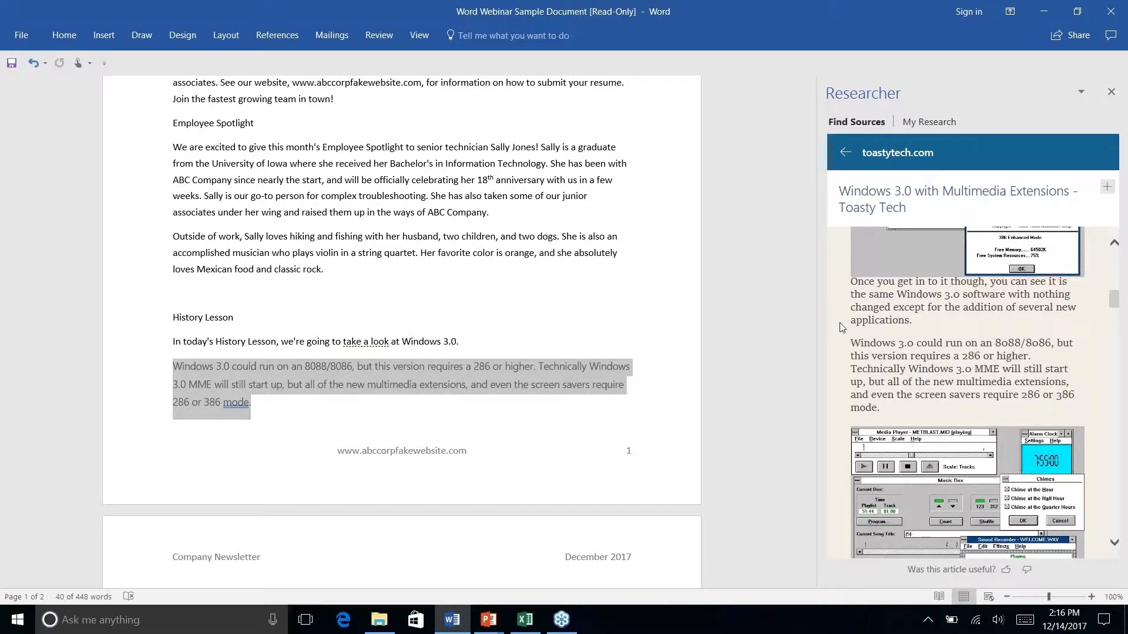
pyautogui.scroll(1, 896, 359)
pyautogui.moveTo(853, 351); pyautogui.dragTo(948, 417)
# Add the media player paragraph to the document with its (Lineback n.d.) citation
pyautogui.scroll(3, 948, 415)
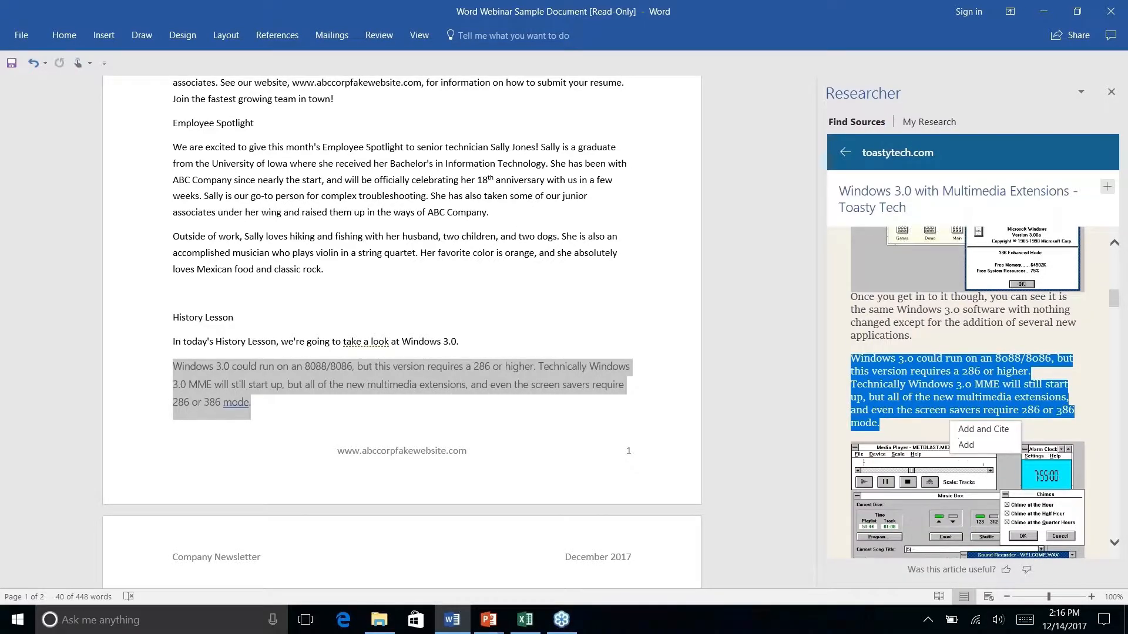
pyautogui.scroll(-7, 948, 414)
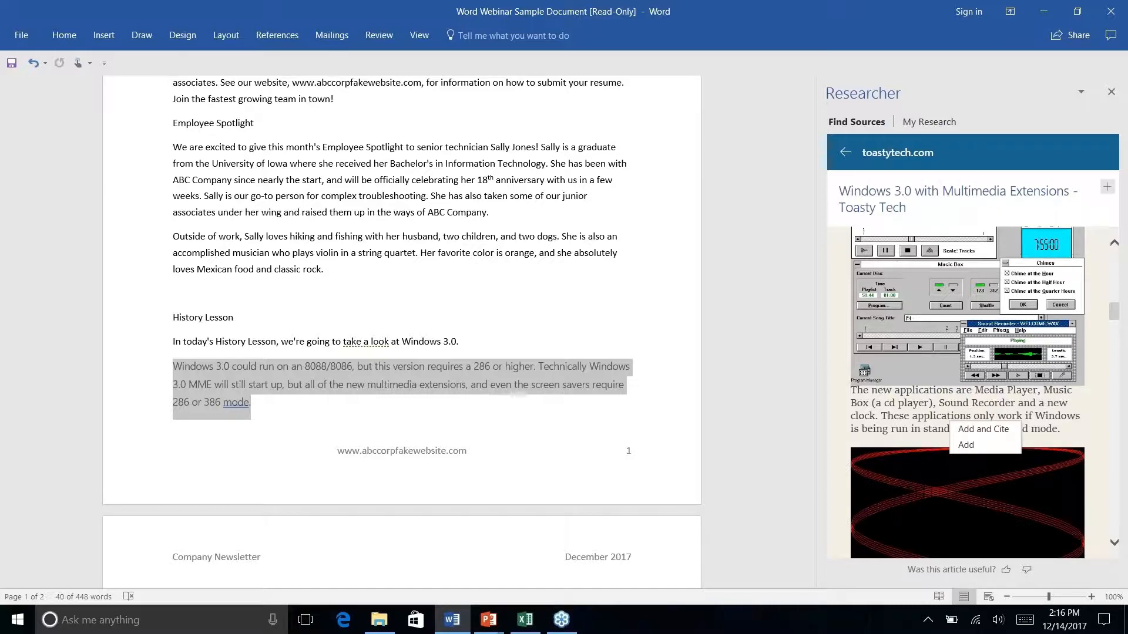
pyautogui.scroll(-4, 967, 393)
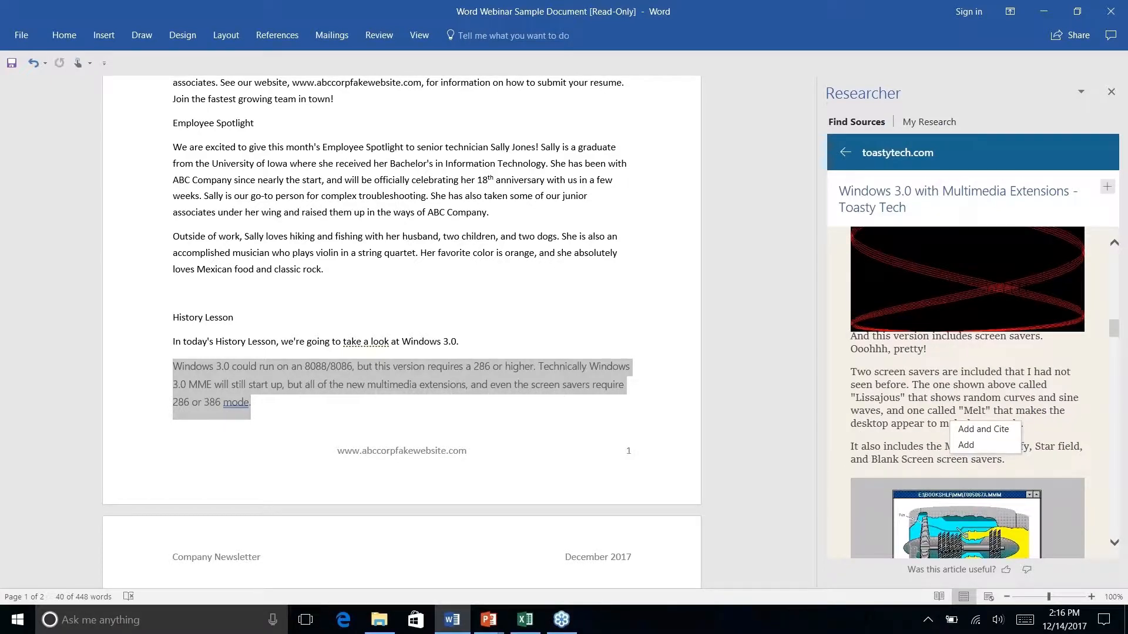
pyautogui.scroll(-7, 884, 378)
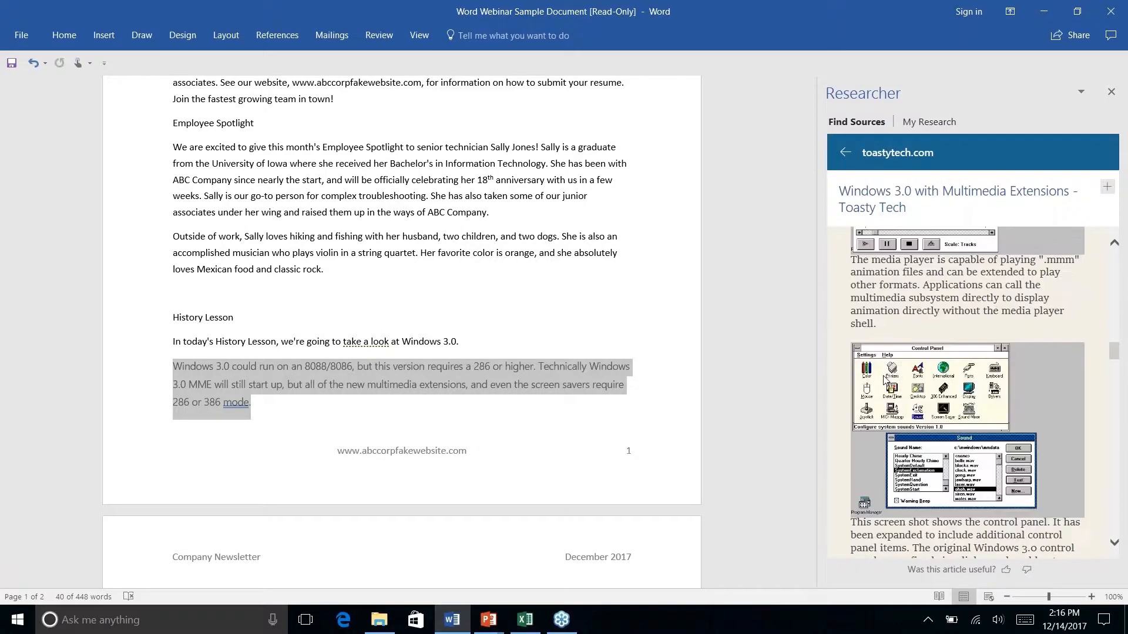
pyautogui.scroll(1, 884, 379)
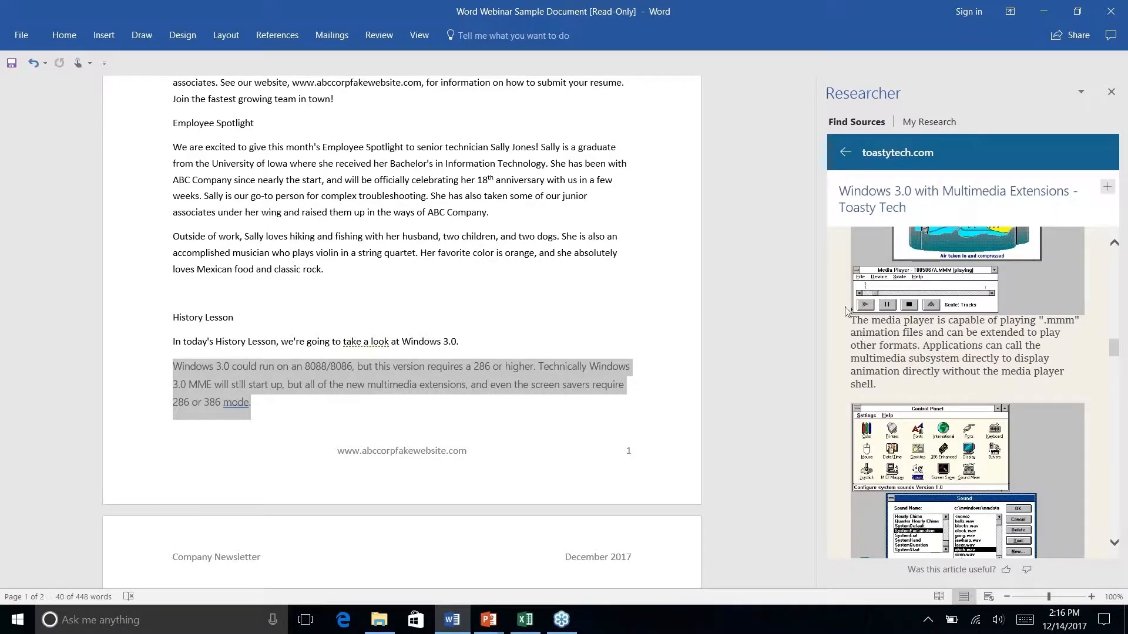
pyautogui.moveTo(853, 322); pyautogui.dragTo(904, 385)
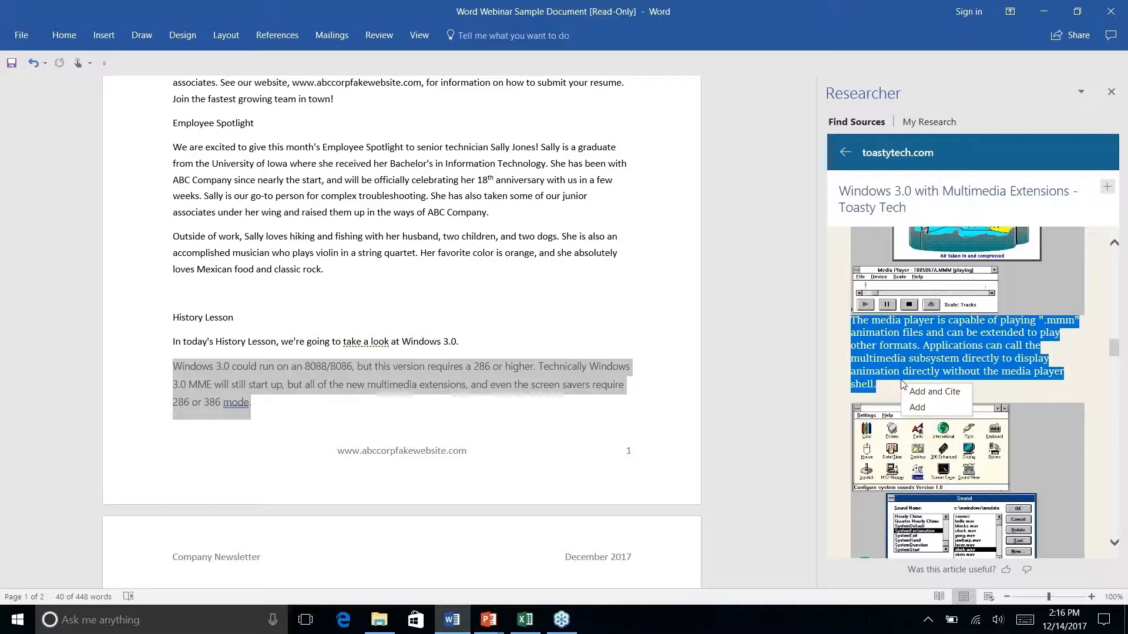
pyautogui.click(936, 393)
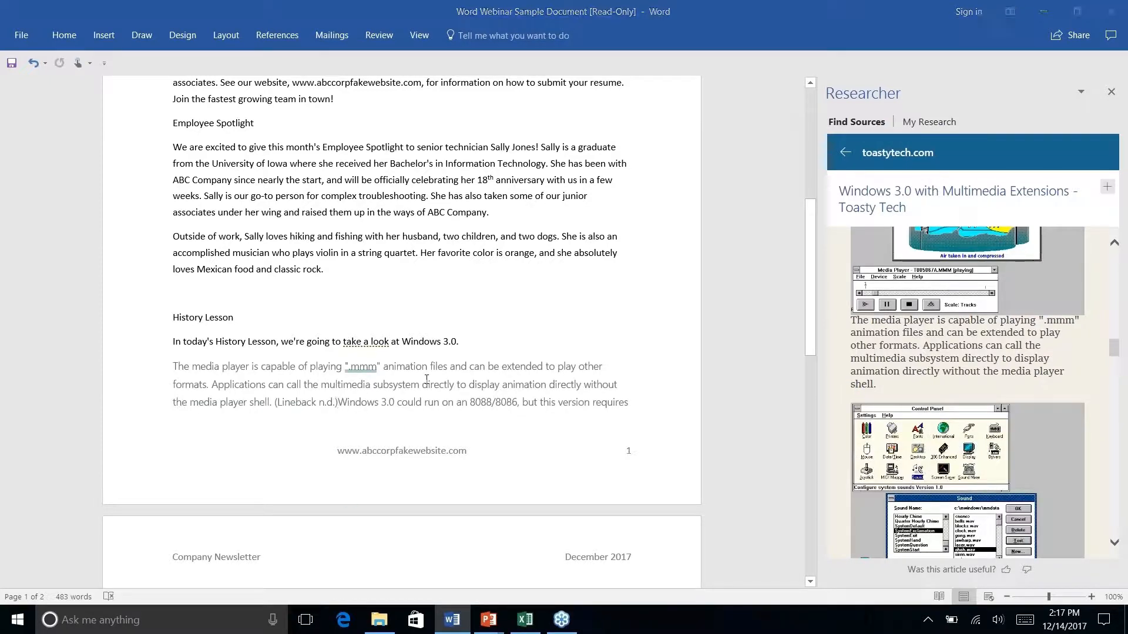
# Set the References citation Style to APA
pyautogui.scroll(1, 427, 378)
pyautogui.scroll(-3, 426, 379)
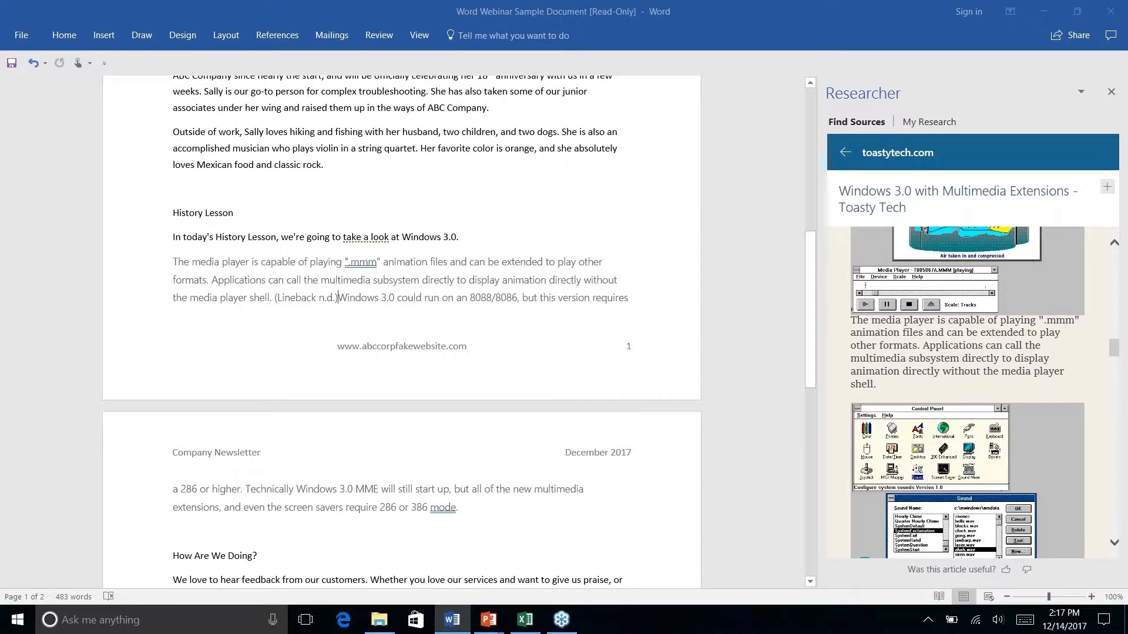
pyautogui.scroll(-3, 401, 294)
pyautogui.click(277, 35)
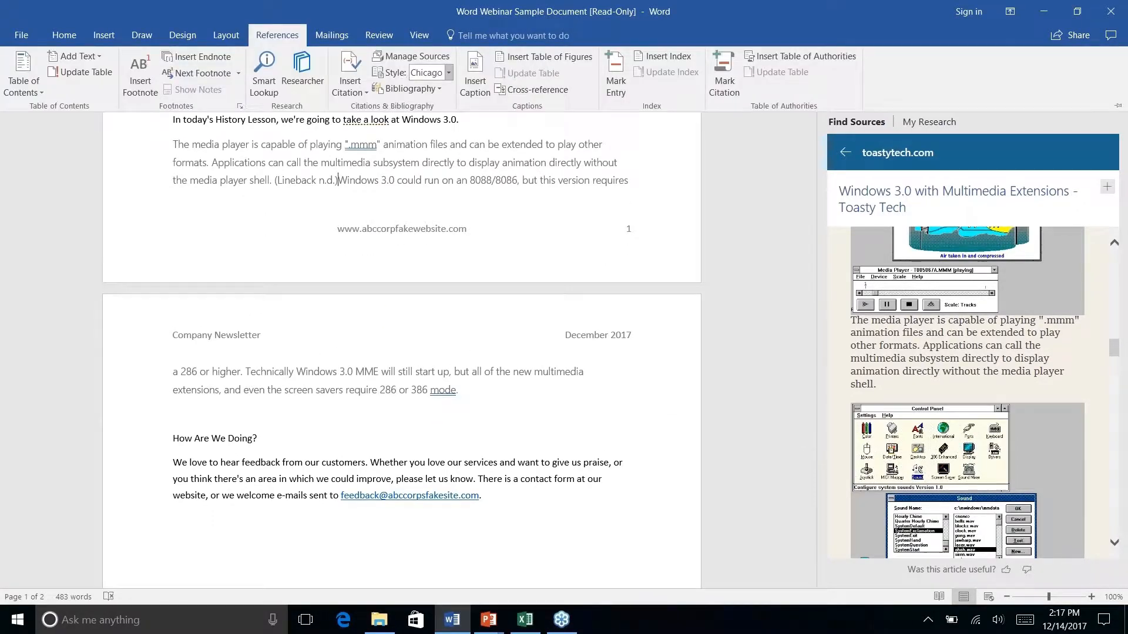
pyautogui.click(447, 75)
pyautogui.click(438, 103)
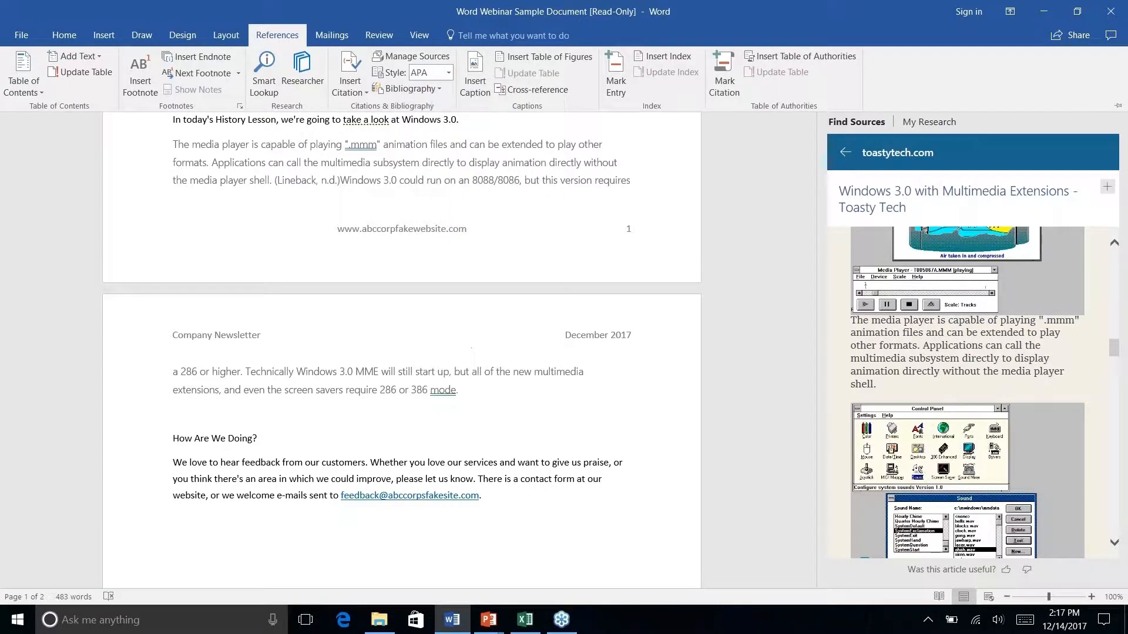
# Open Edit Source for the (Lineback, n.d.) citation, keep Web site type, and cancel
pyautogui.click(342, 183)
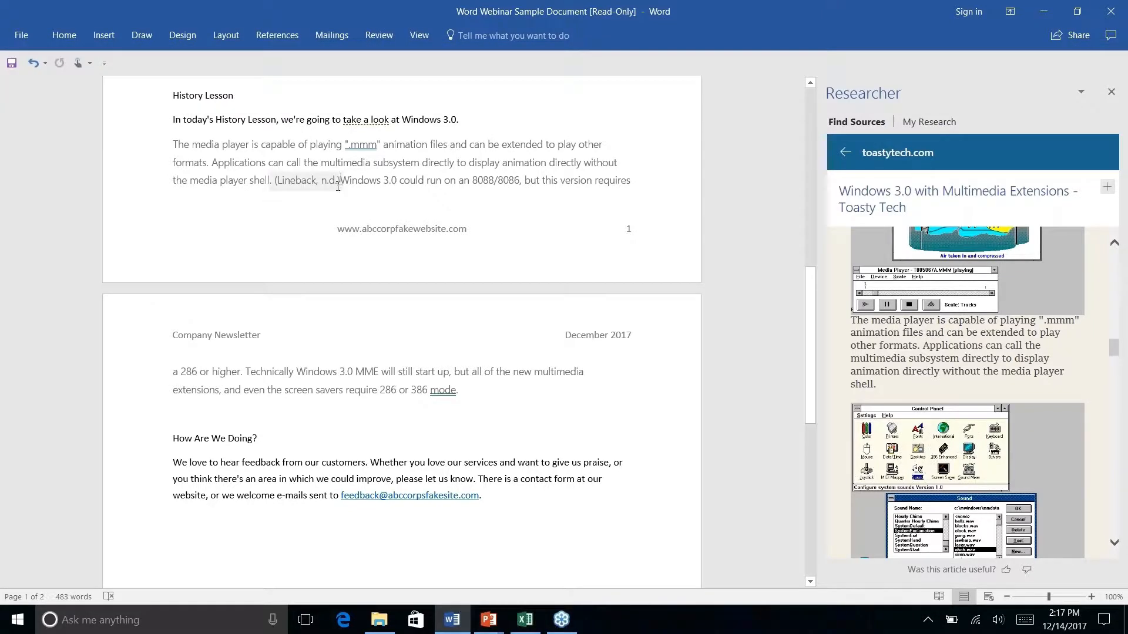
pyautogui.click(306, 181)
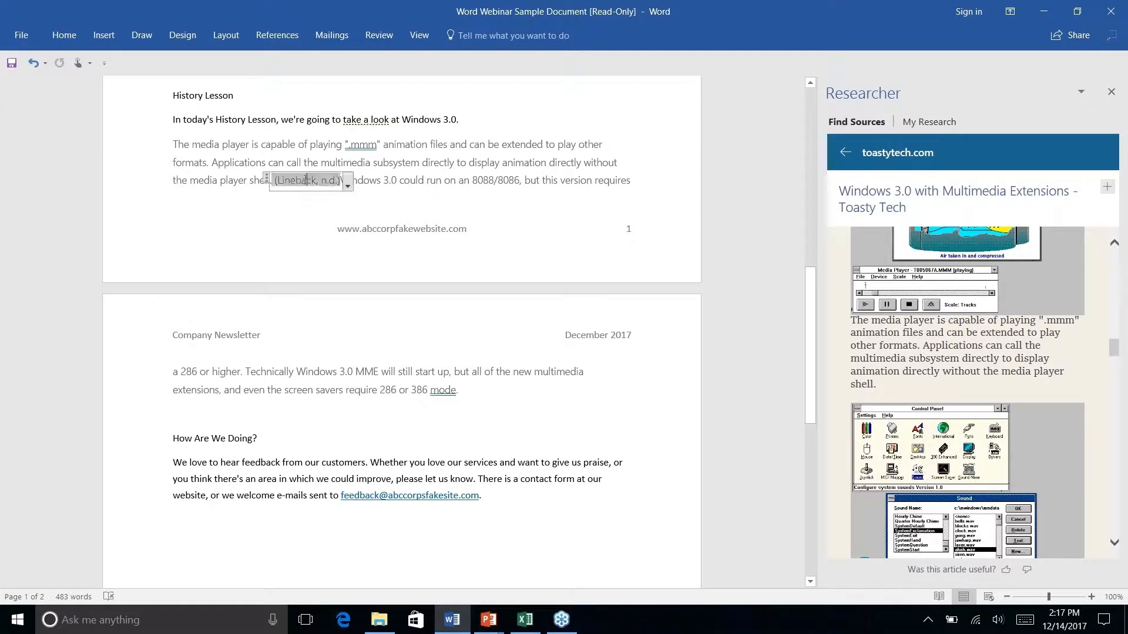
pyautogui.click(347, 187)
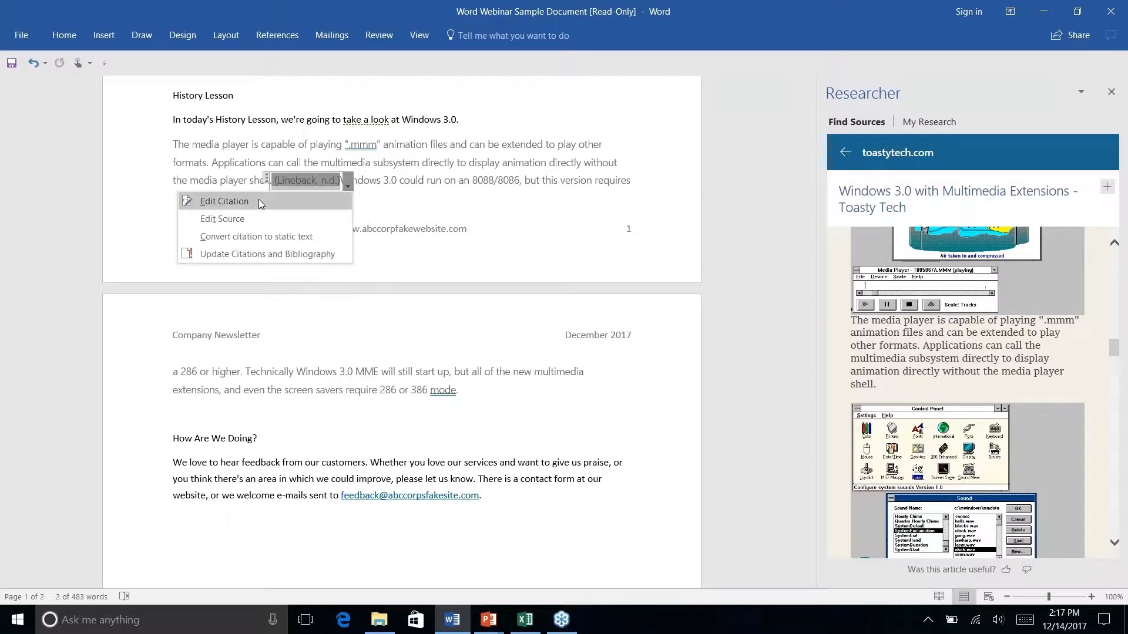
pyautogui.click(249, 219)
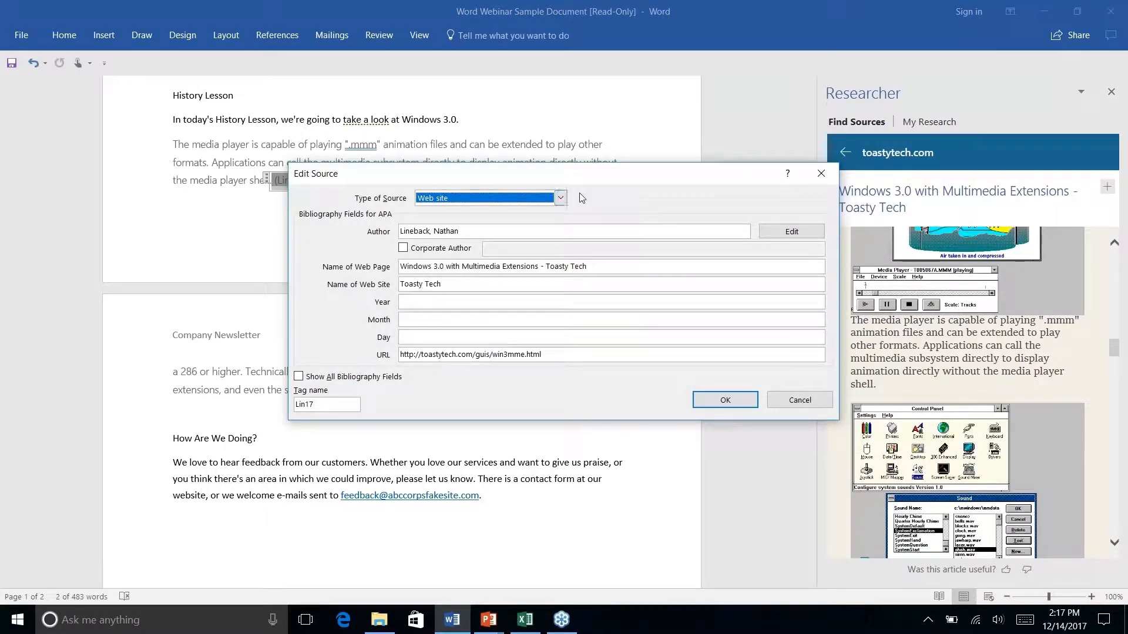
pyautogui.click(560, 198)
pyautogui.click(560, 199)
pyautogui.click(800, 402)
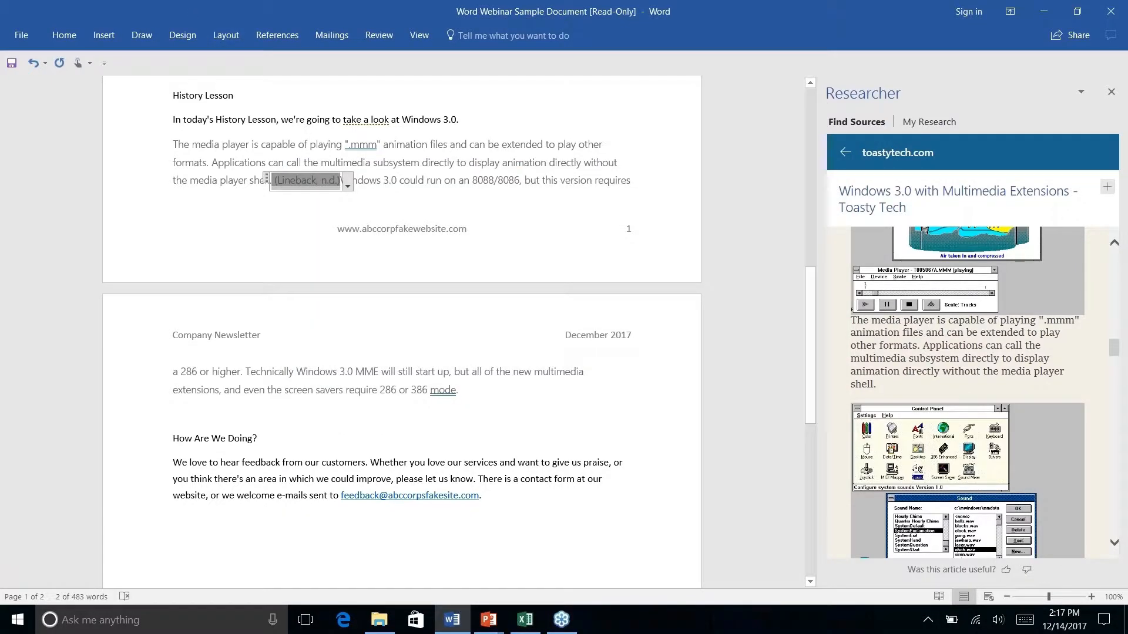
# Insert the References bibliography layout right after 'mode.' at the end of the History Lesson
pyautogui.click(274, 36)
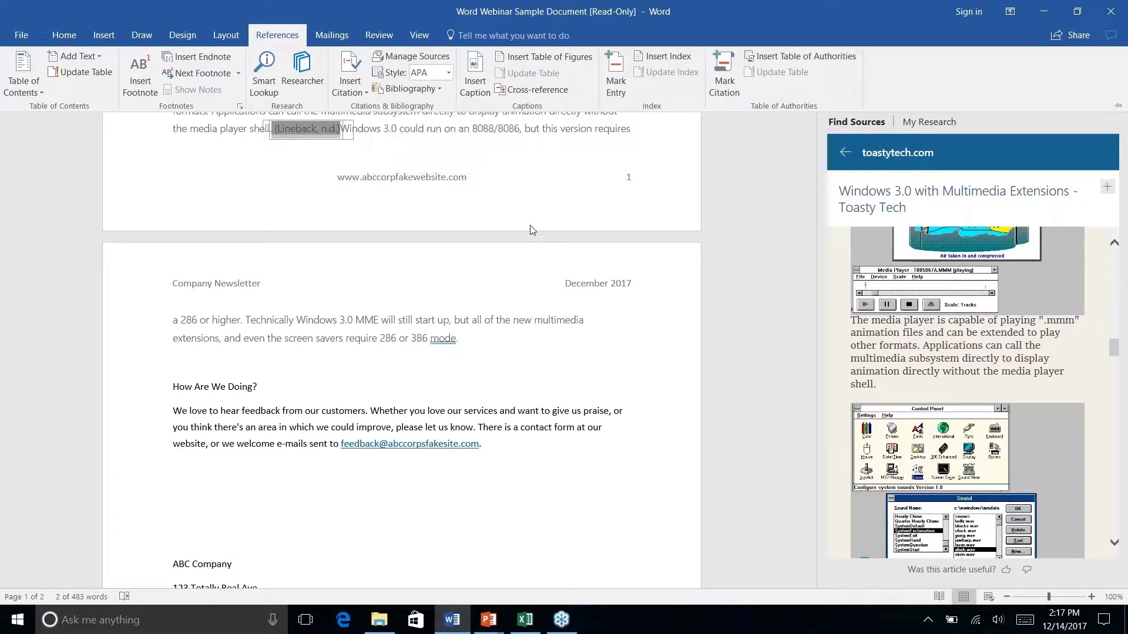
pyautogui.hotkey('ctrl', 'F1')
pyautogui.scroll(5, 523, 221)
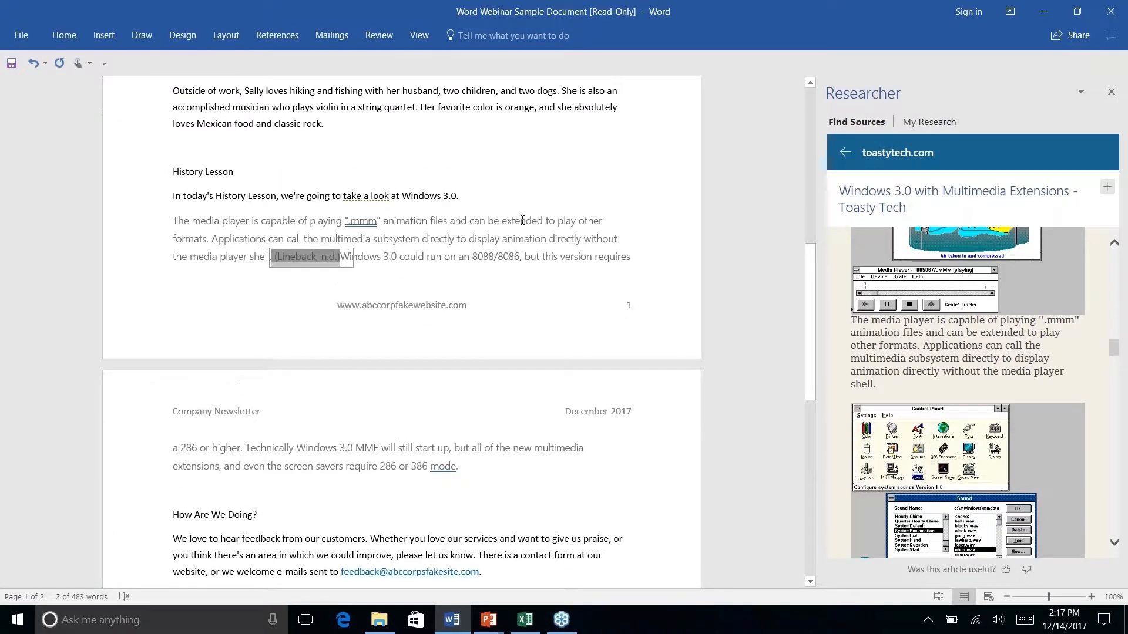
pyautogui.click(522, 221)
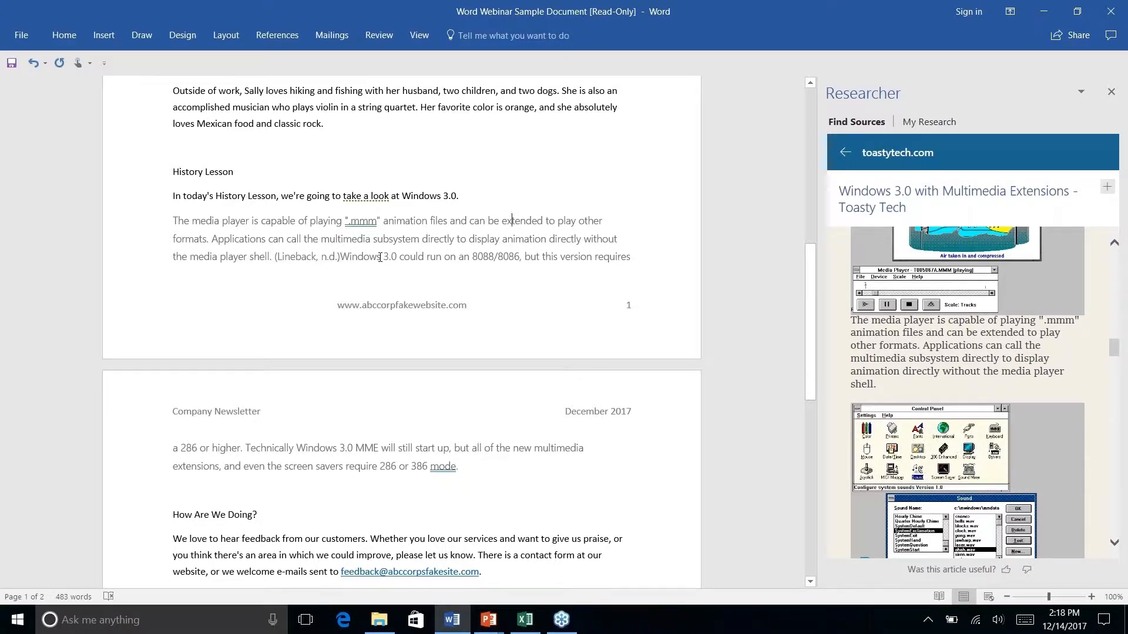
pyautogui.click(269, 37)
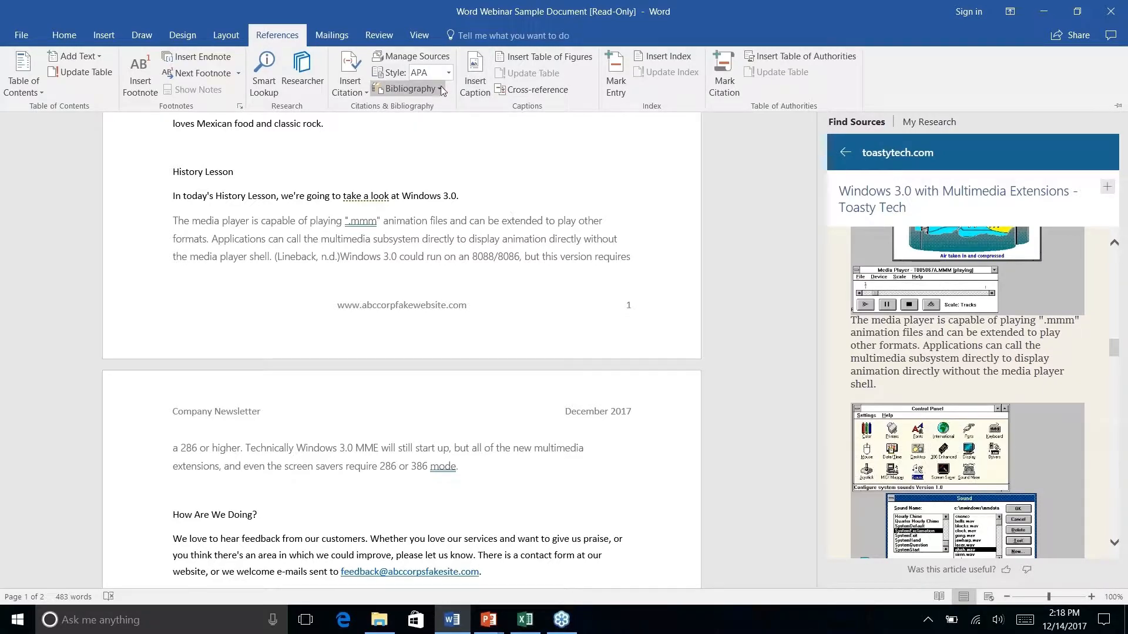
pyautogui.click(491, 476)
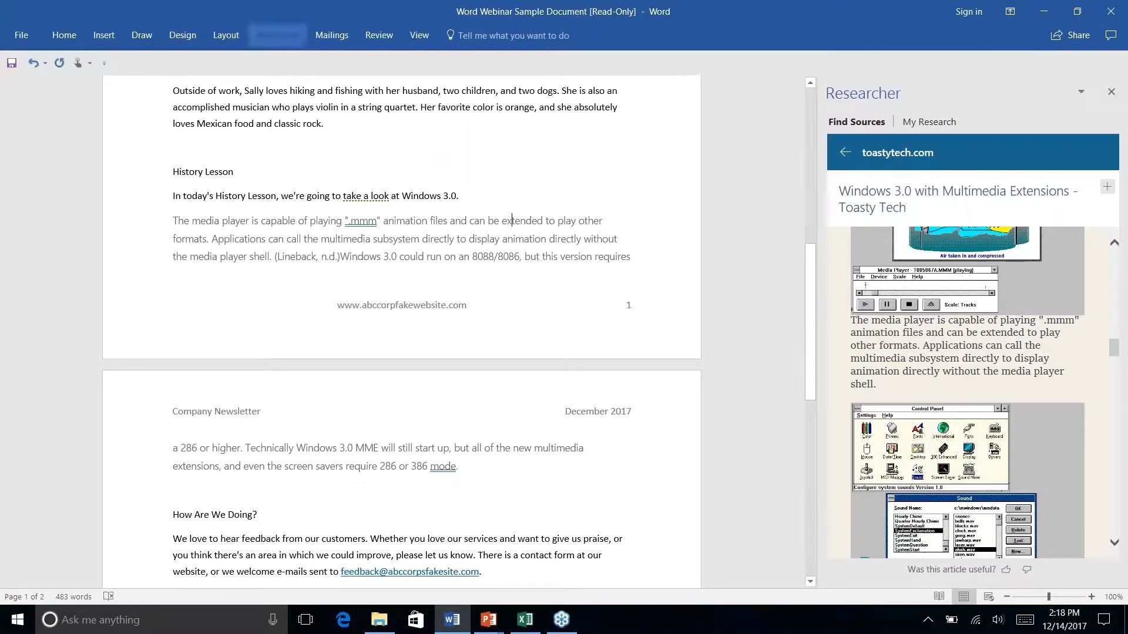
pyautogui.rightClick(464, 468)
pyautogui.press('Escape')
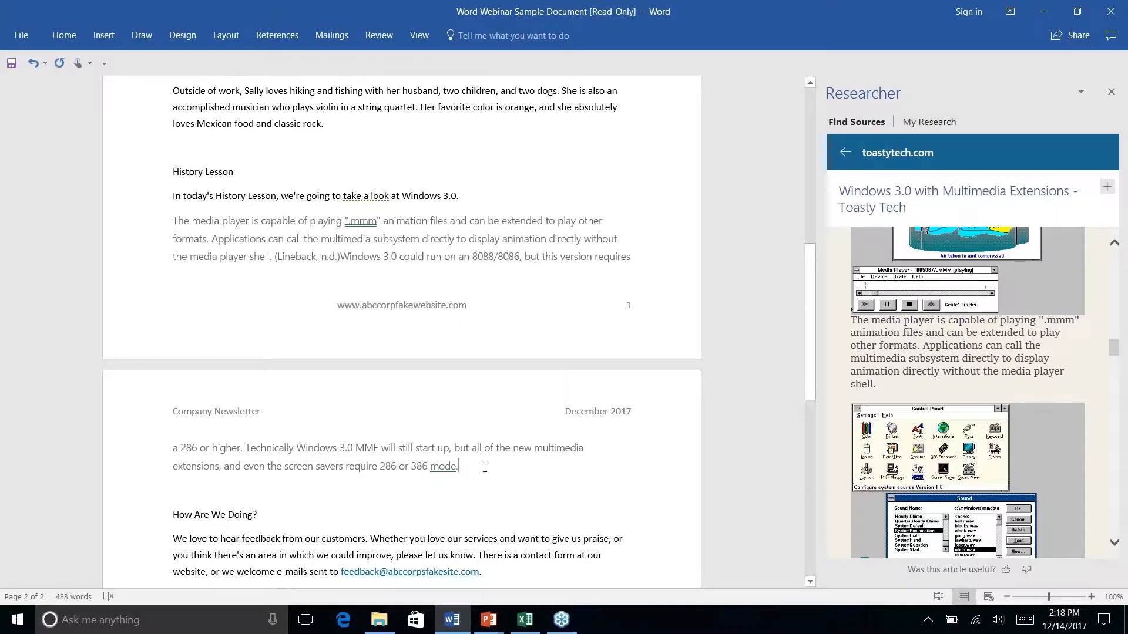
pyautogui.click(285, 40)
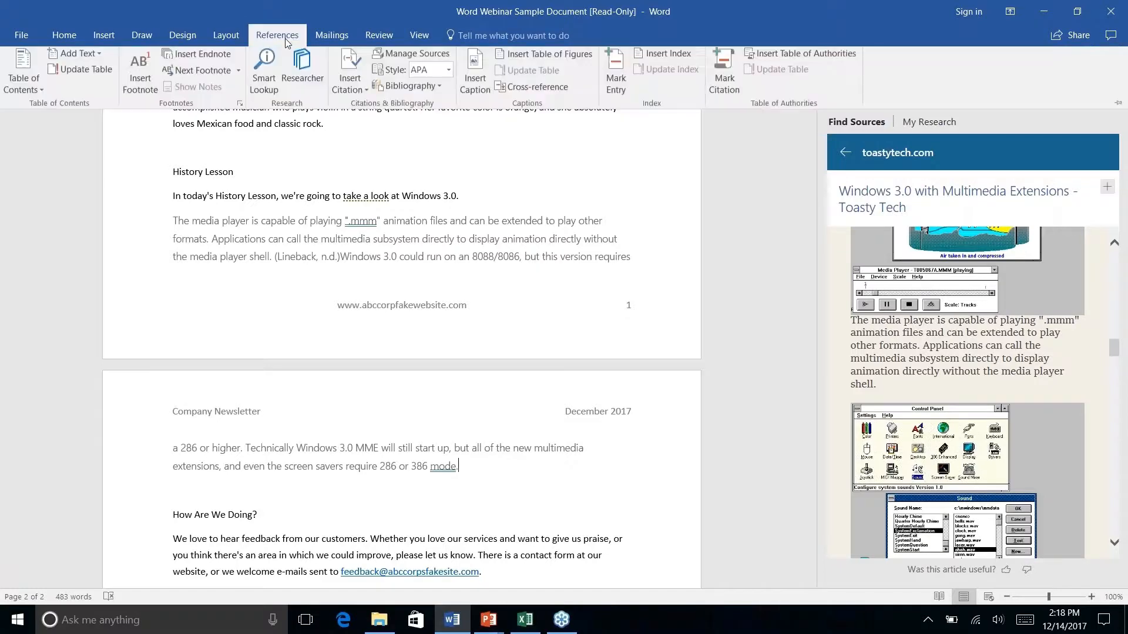
pyautogui.click(439, 87)
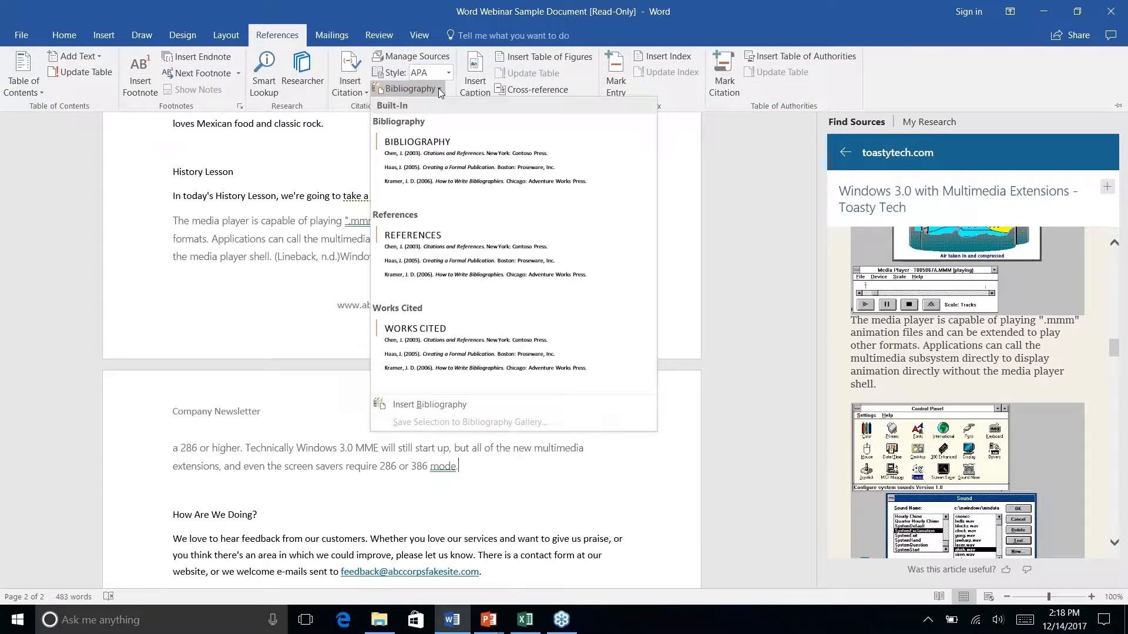
pyautogui.click(438, 265)
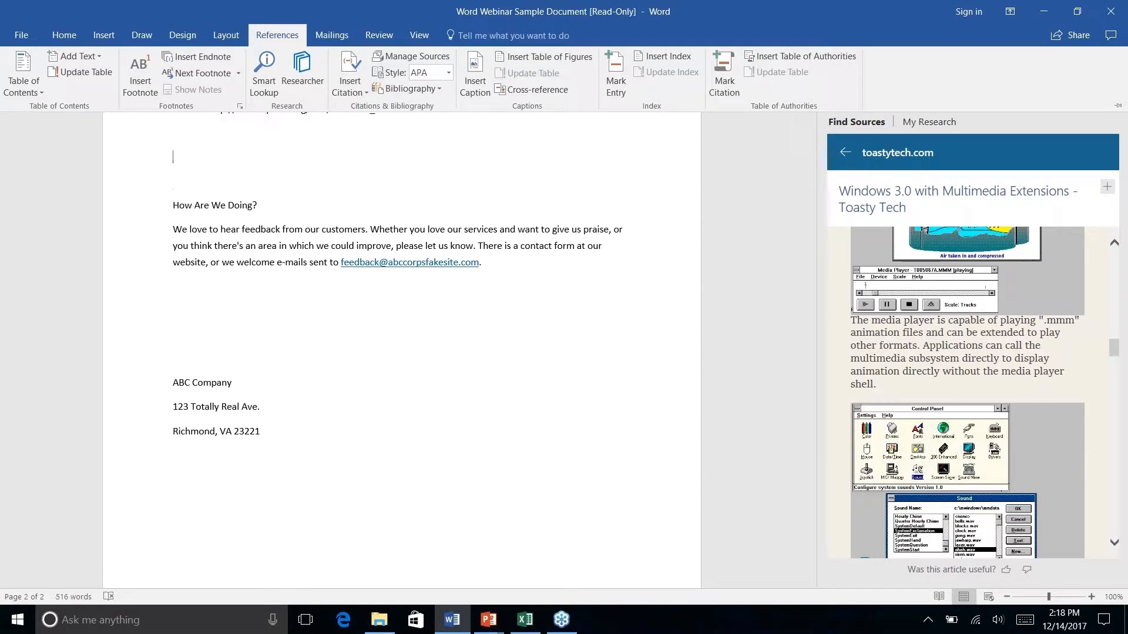
pyautogui.scroll(10, 402, 329)
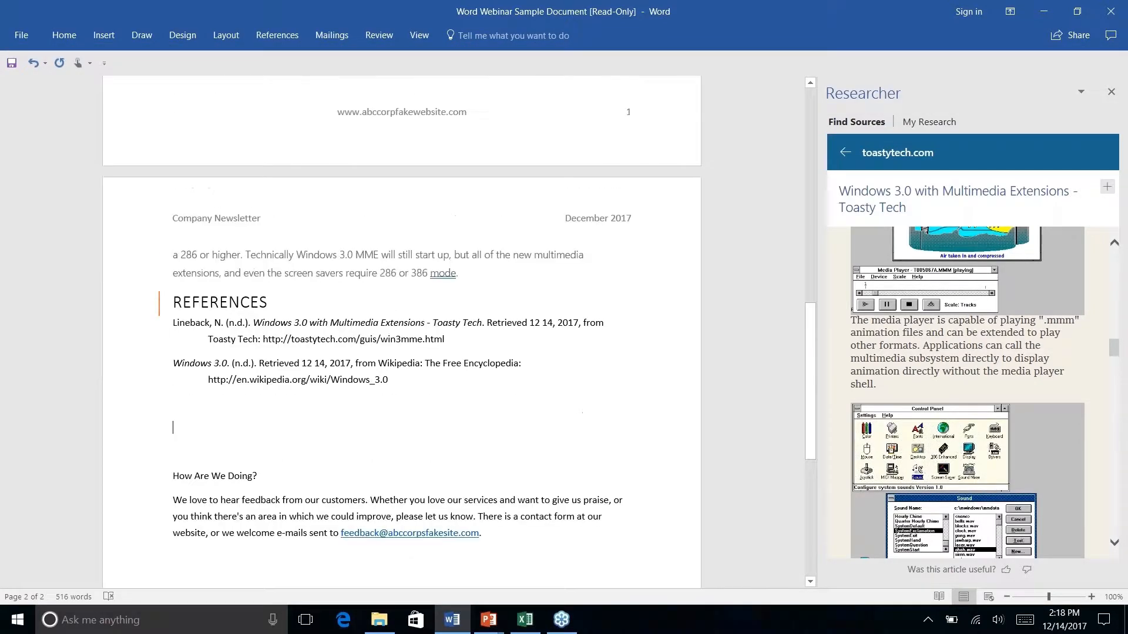
pyautogui.scroll(-1, 401, 329)
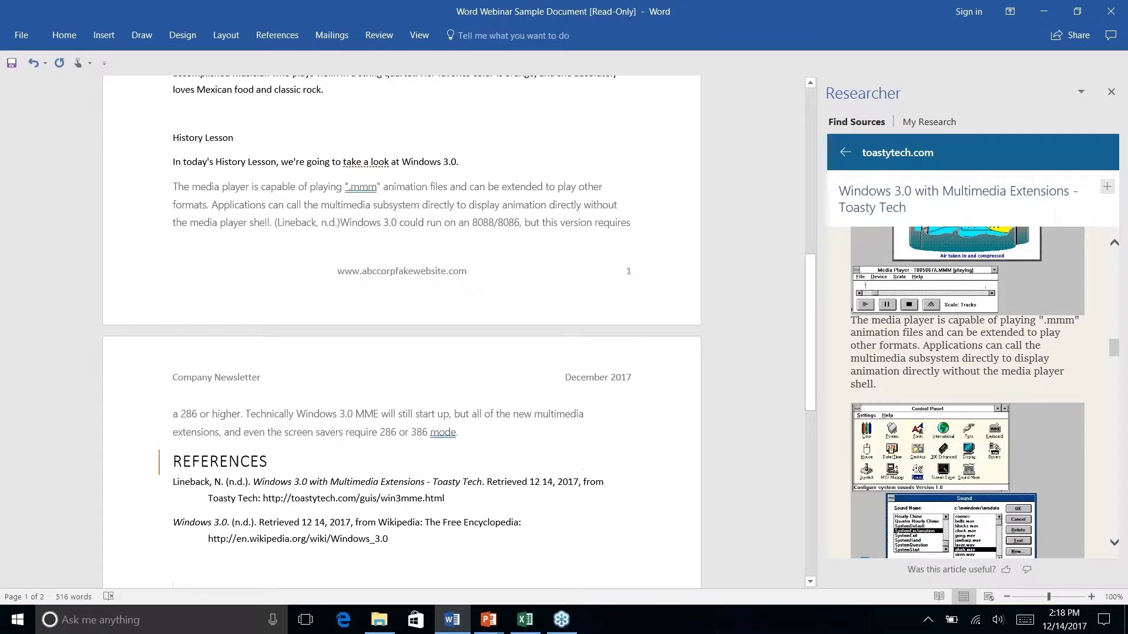
pyautogui.click(323, 222)
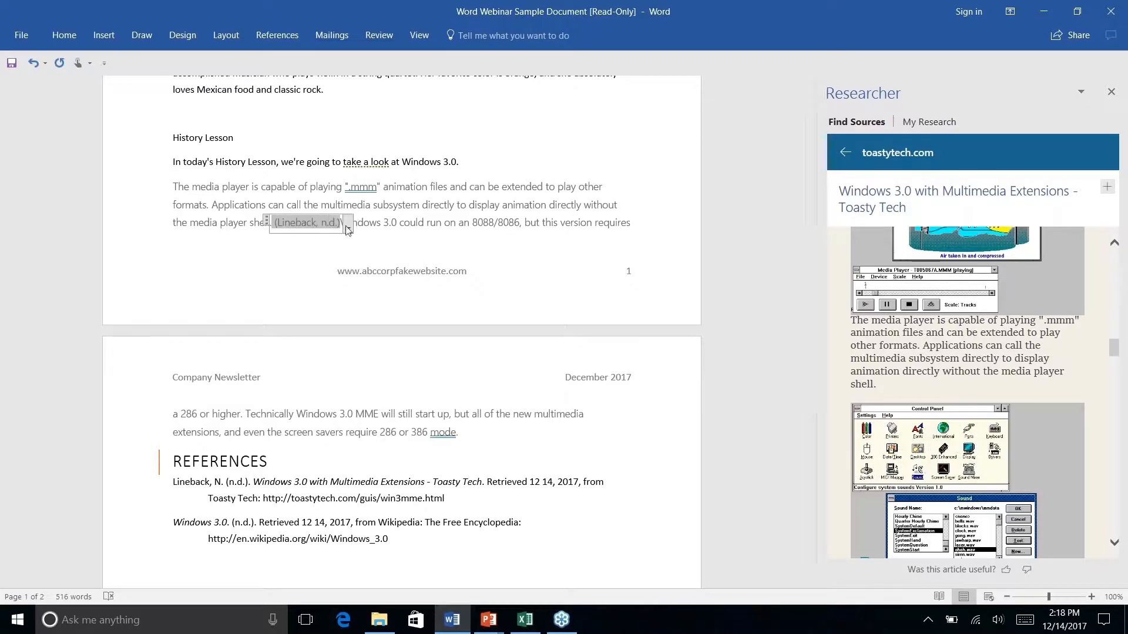
pyautogui.rightClick(413, 408)
pyautogui.press('Escape')
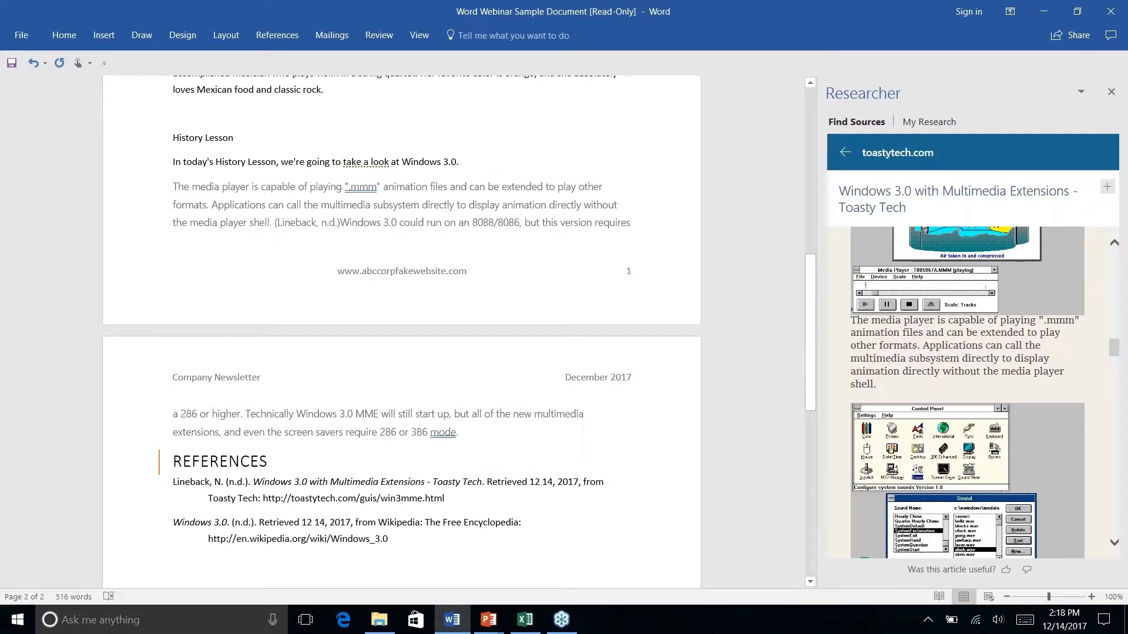
pyautogui.scroll(-4, 372, 392)
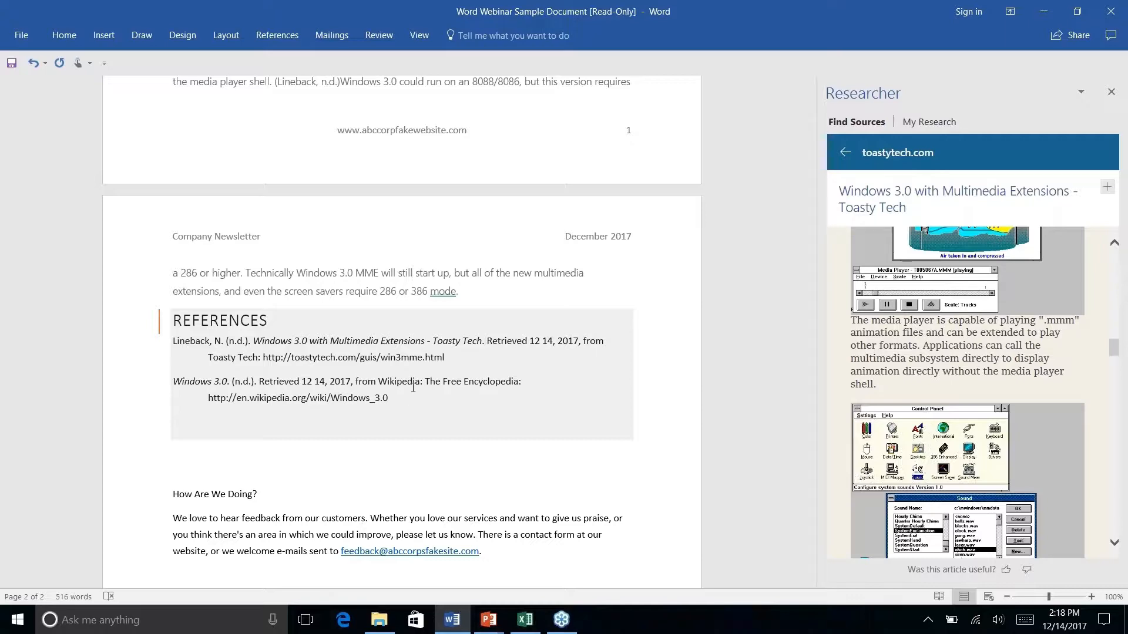
pyautogui.scroll(-7, 402, 329)
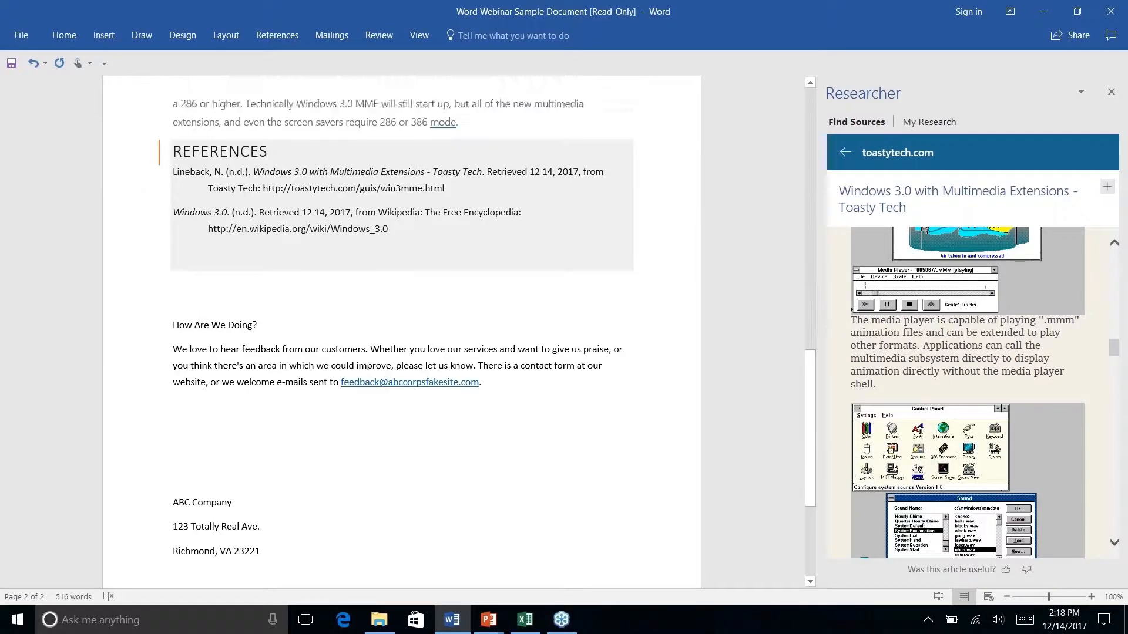
pyautogui.scroll(12, 402, 329)
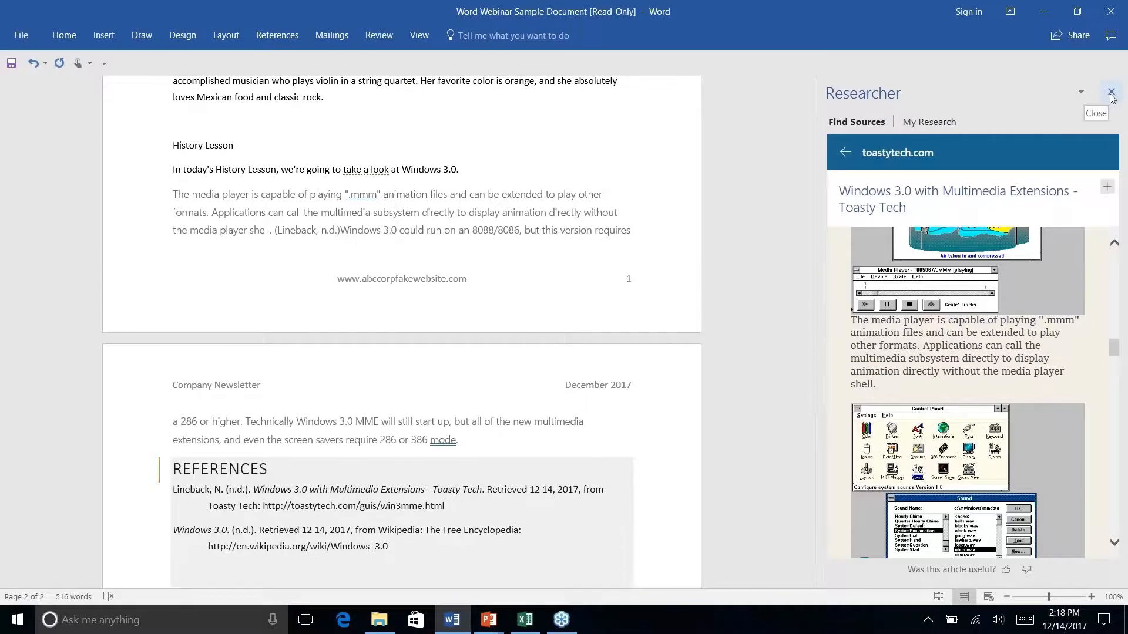
# Reopen Researcher and switch to its My Research view, which asks for a sign-in
pyautogui.click(1111, 91)
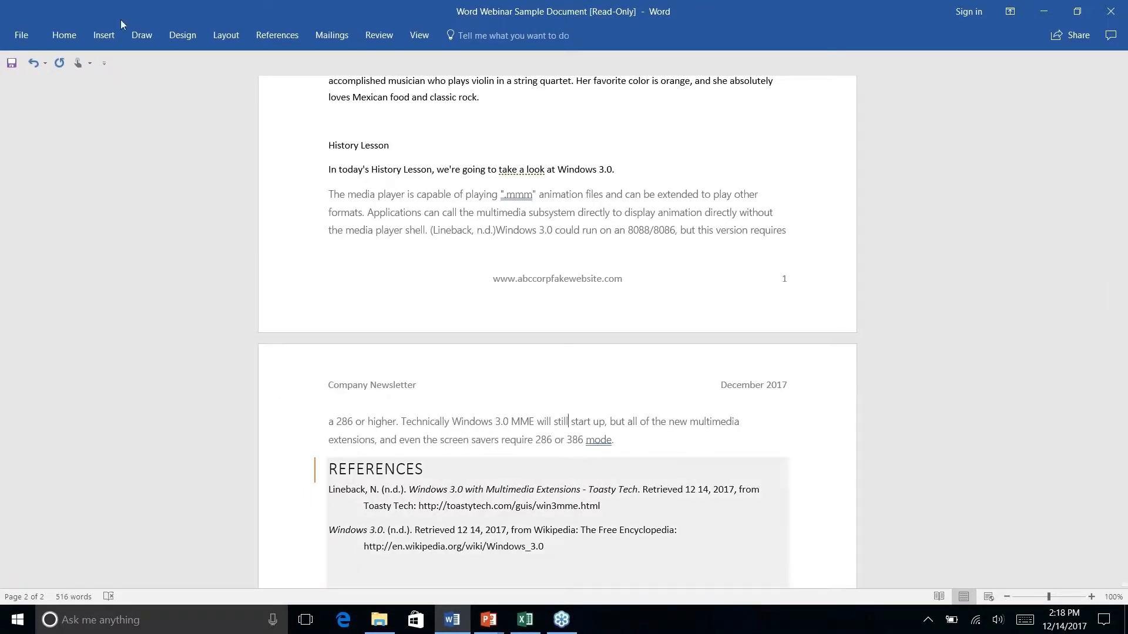
pyautogui.click(289, 35)
pyautogui.click(299, 77)
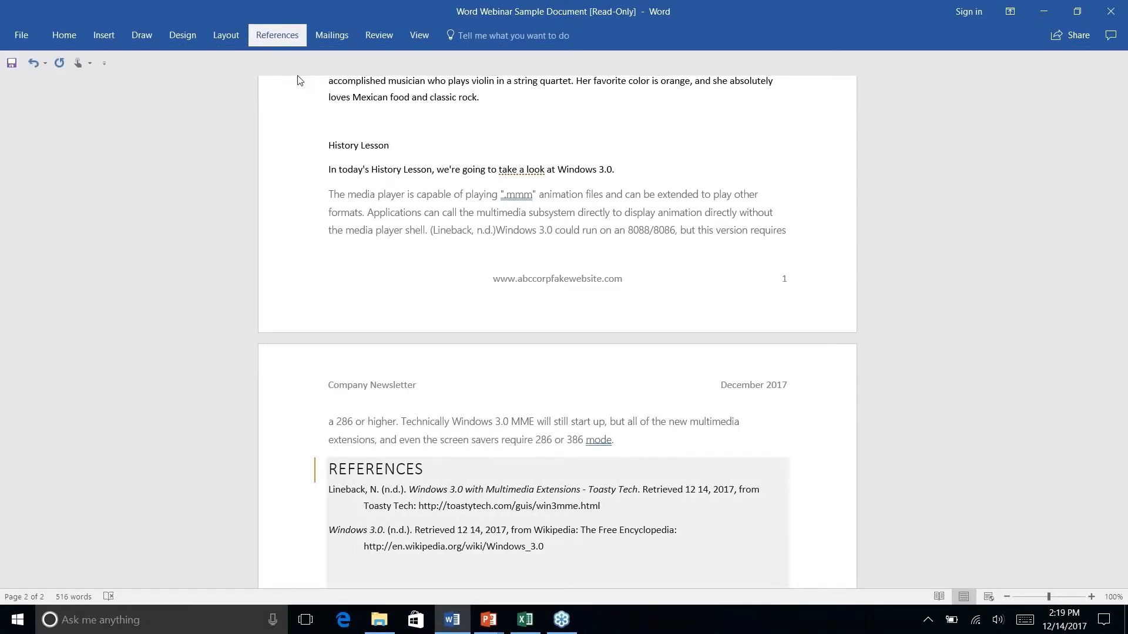
pyautogui.click(915, 123)
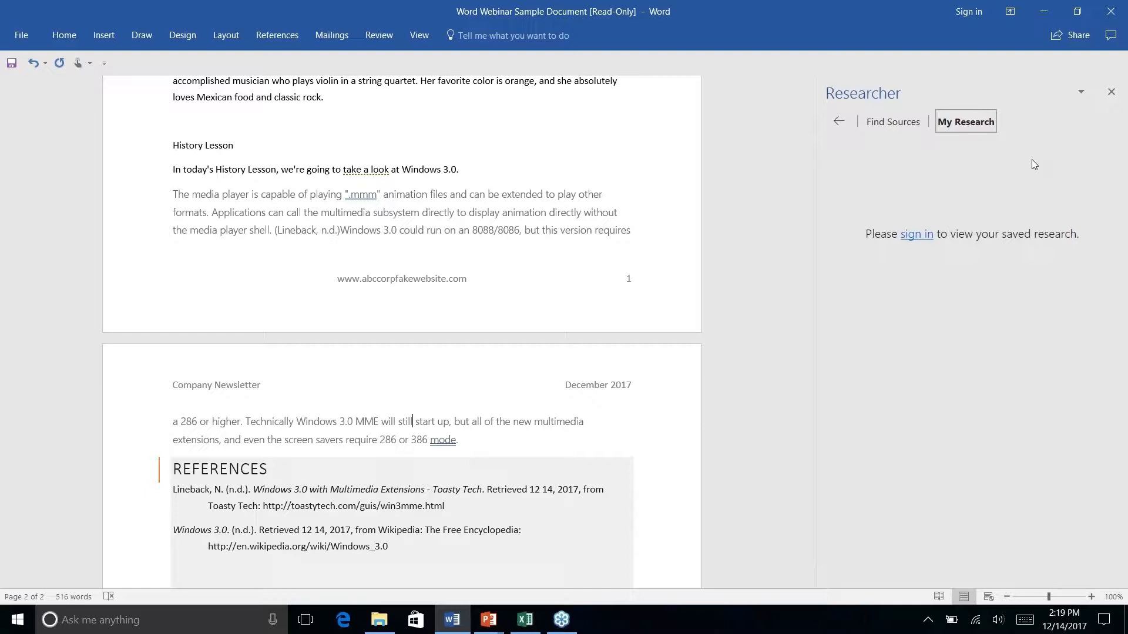
# Close Researcher and scroll through the newsletter to the References list on page 2
pyautogui.click(1111, 92)
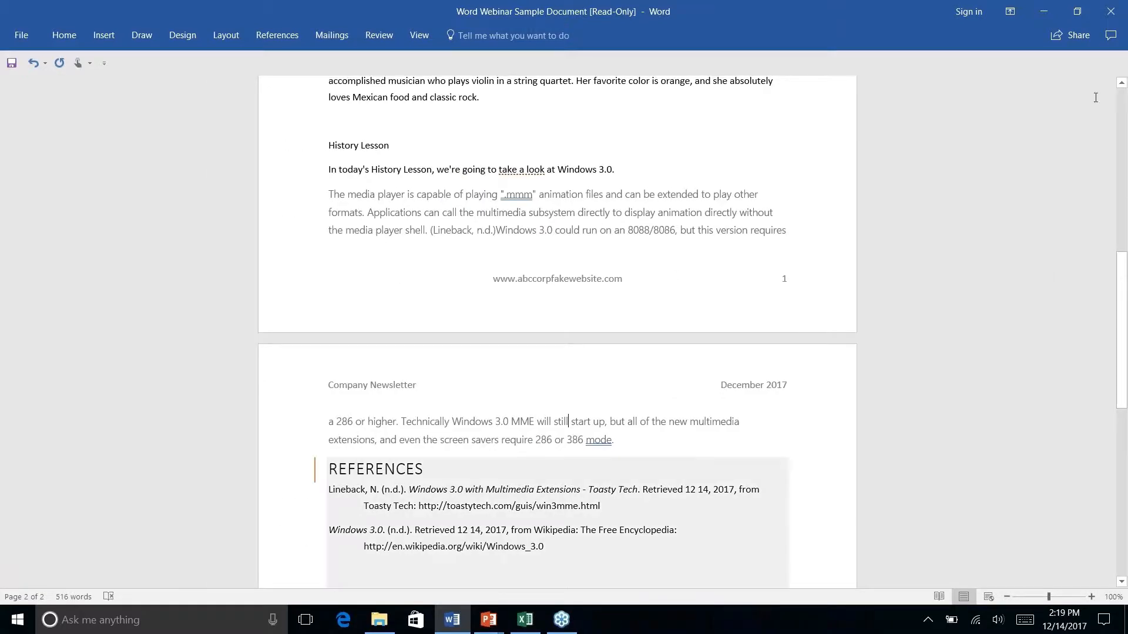
pyautogui.scroll(-4, 707, 193)
pyautogui.scroll(13, 557, 329)
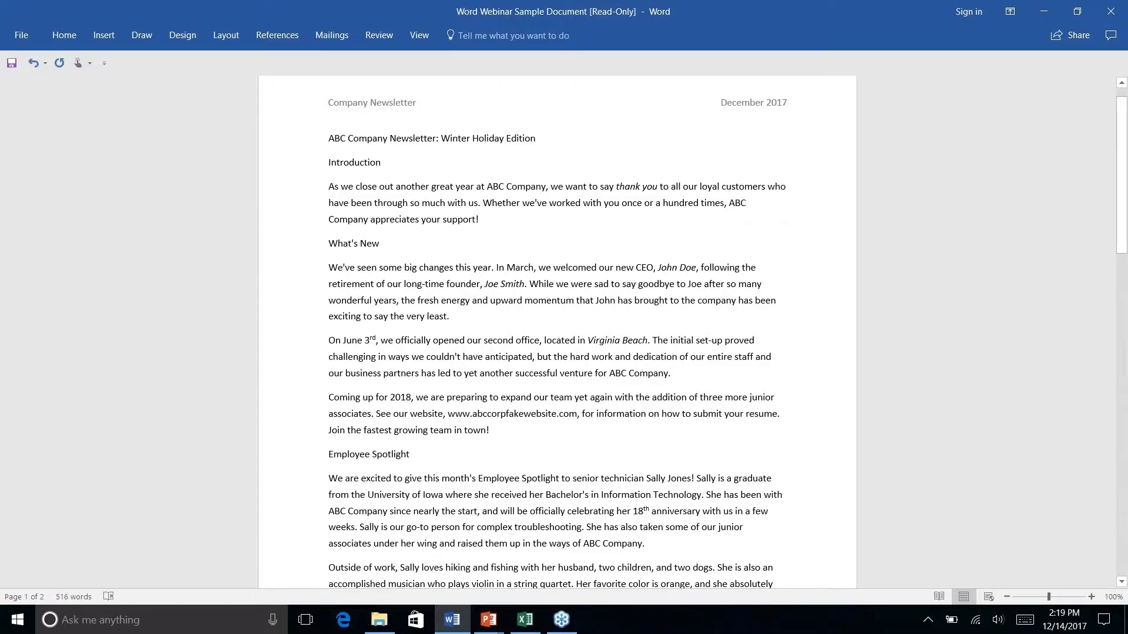
pyautogui.scroll(-8, 568, 486)
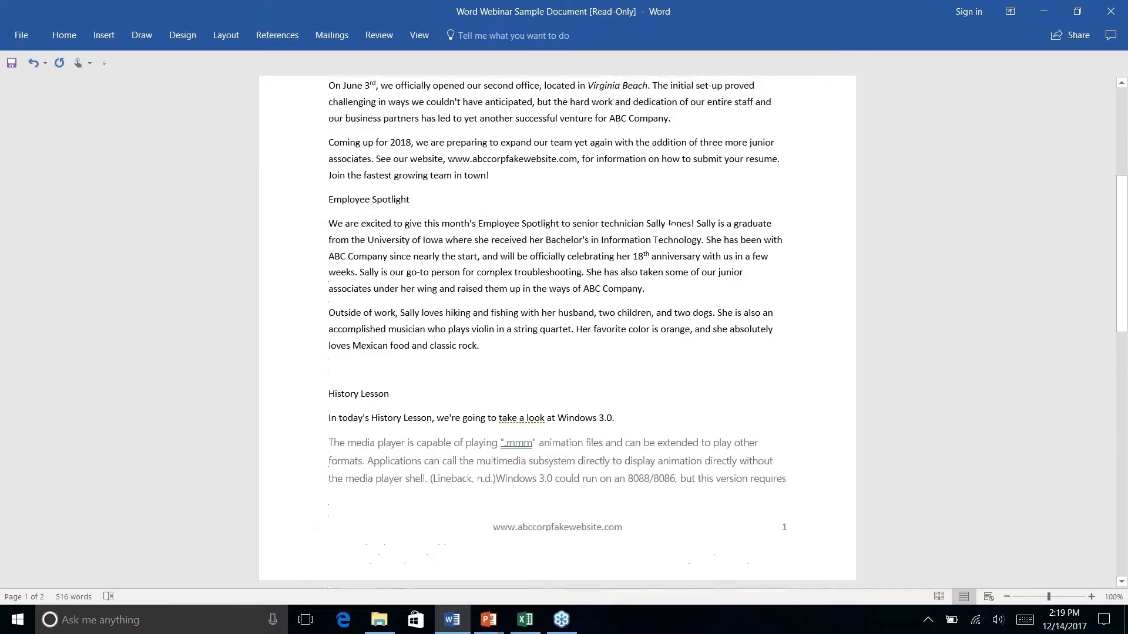
pyautogui.scroll(-3, 557, 329)
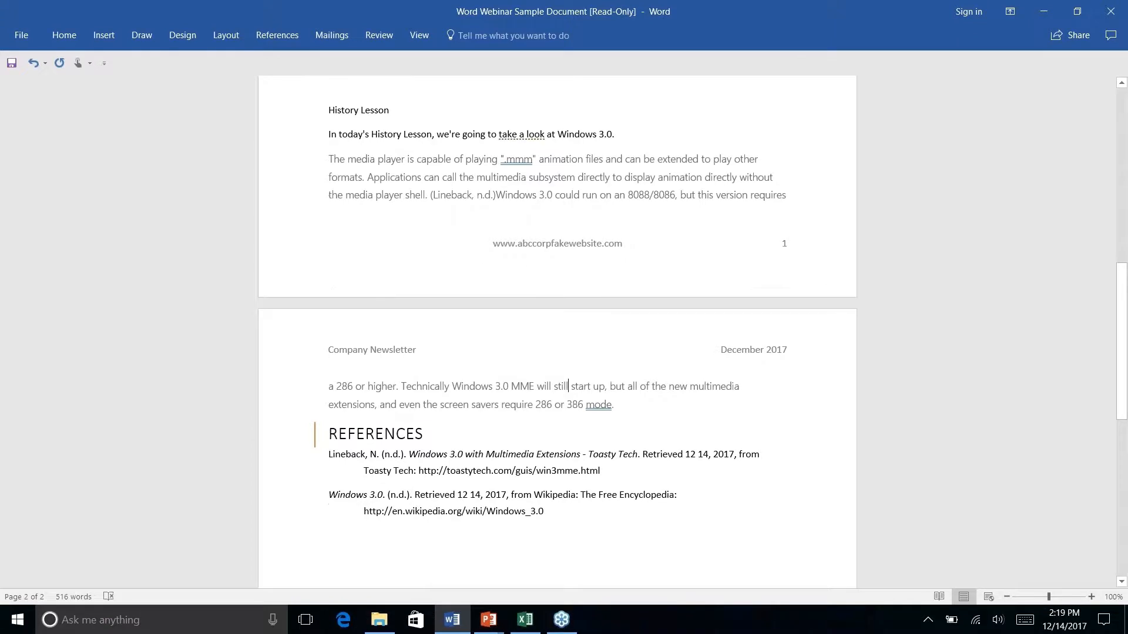
pyautogui.scroll(2, 557, 329)
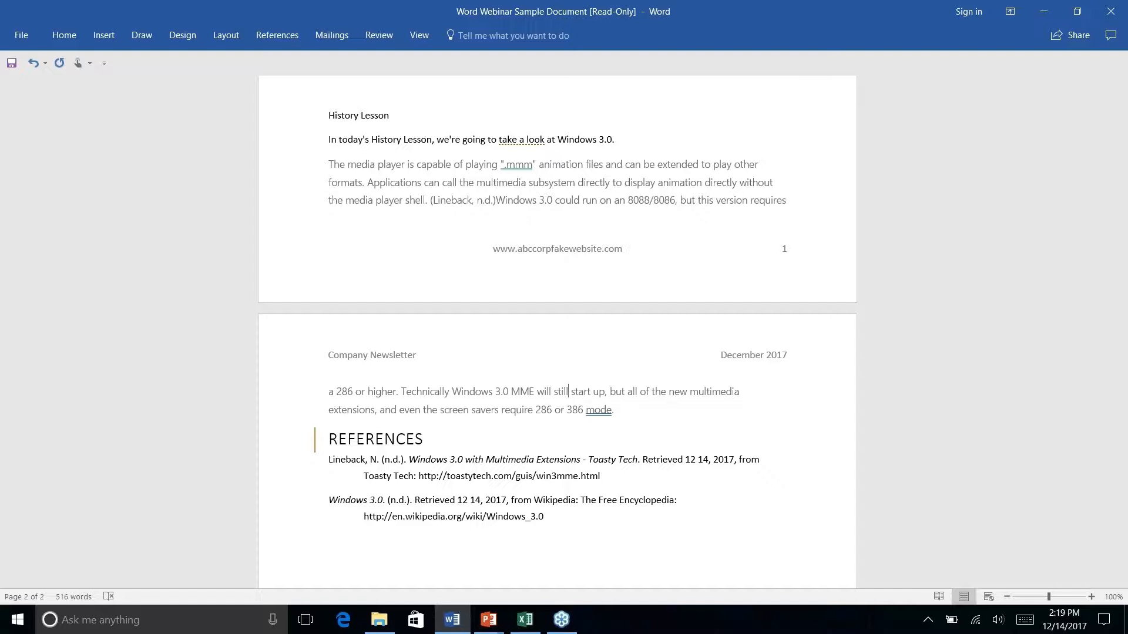
# Advance the PowerPoint slide show to the Quick Parts slide and come back to Word
pyautogui.hotkey('alt', 'Tab')
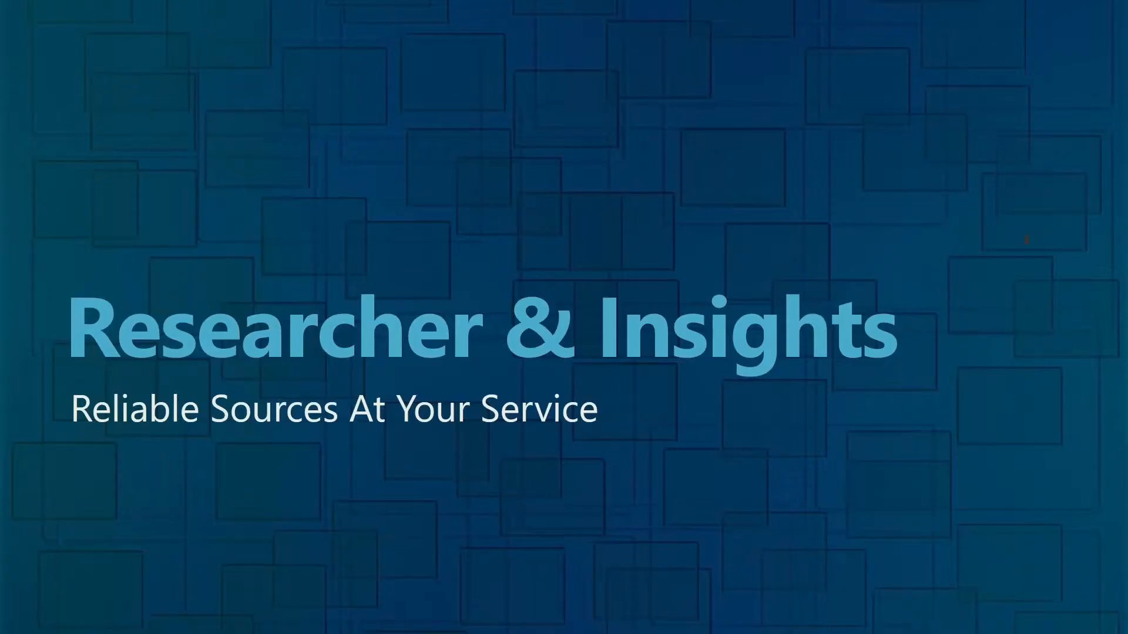
pyautogui.press('Right')
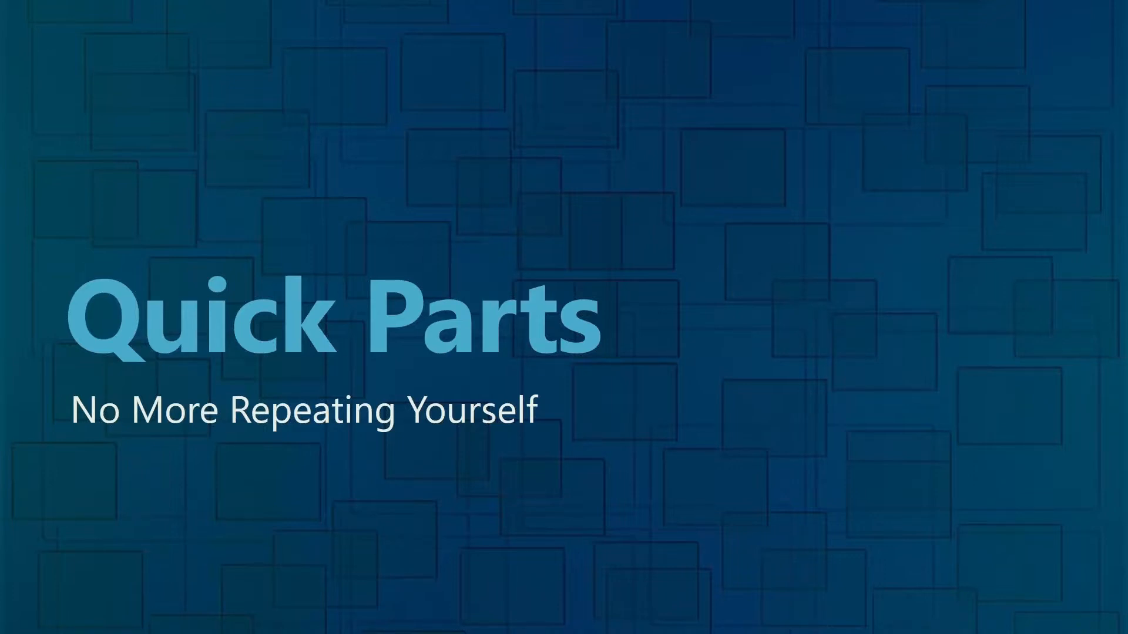
pyautogui.hotkey('alt', 'Tab')
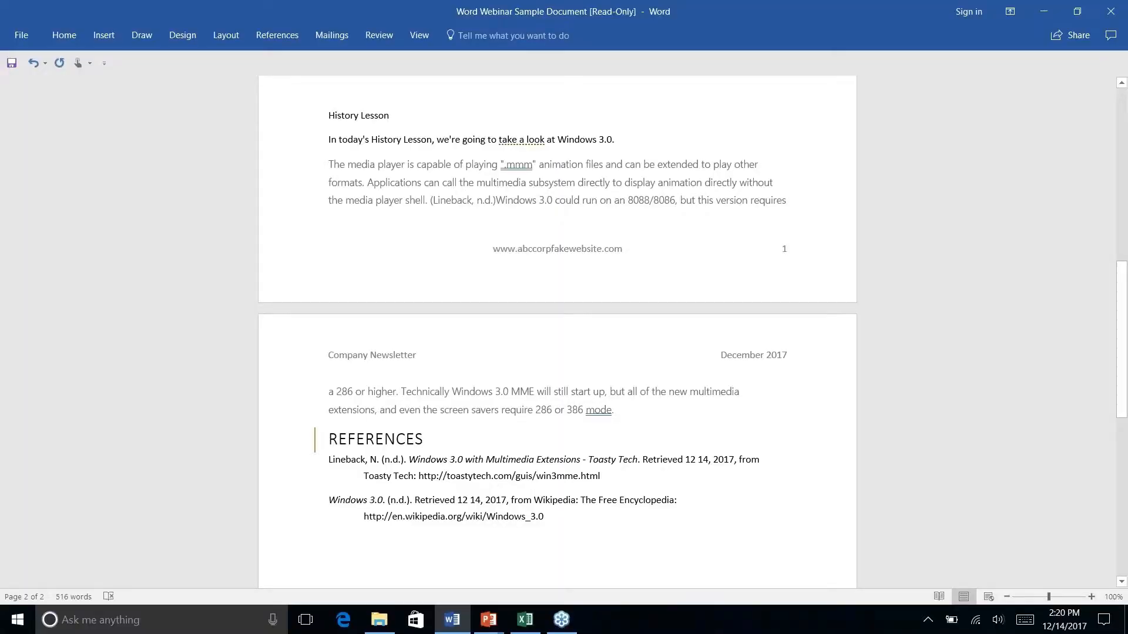
# Select the three company address lines at the end of page 2 and center them
pyautogui.scroll(-3, 557, 329)
pyautogui.scroll(6, 557, 329)
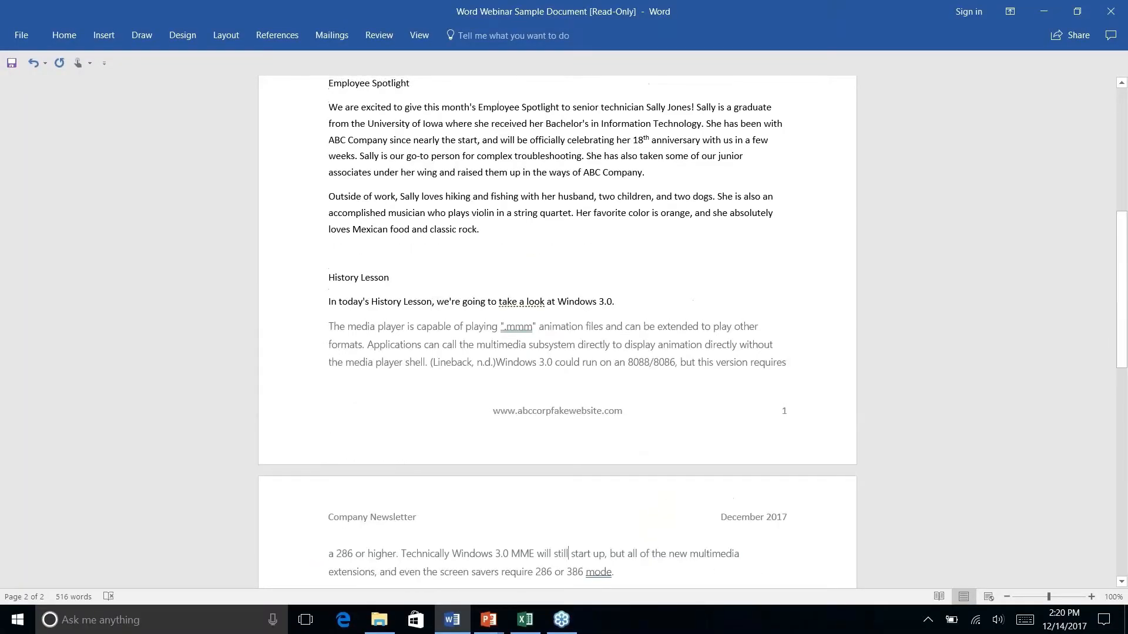
pyautogui.scroll(-10, 557, 328)
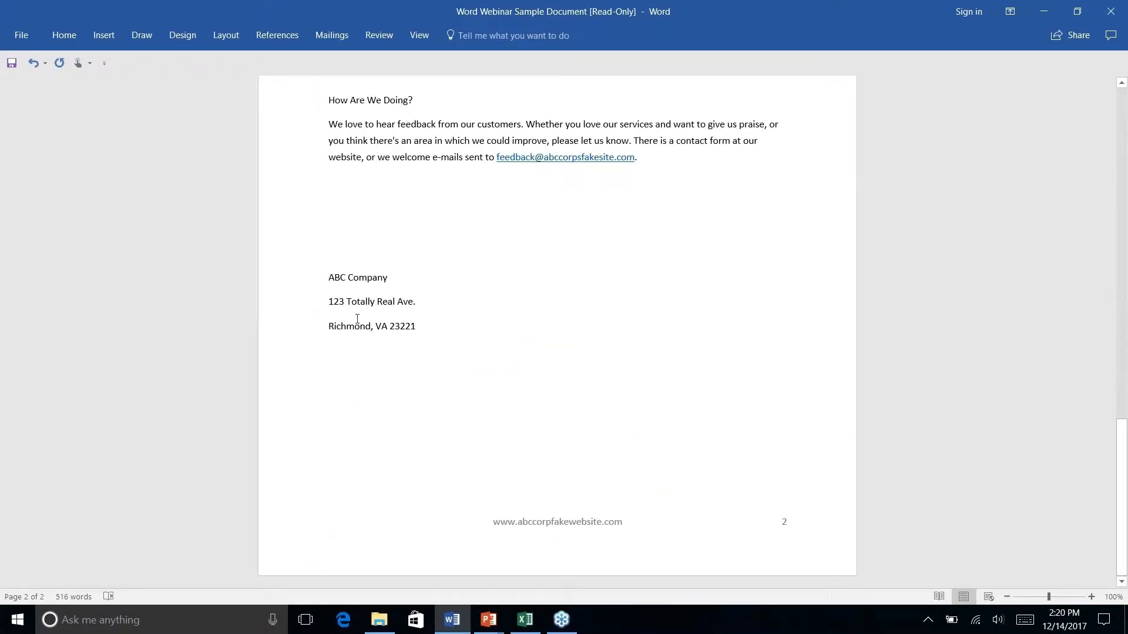
pyautogui.moveTo(416, 325); pyautogui.dragTo(329, 277)
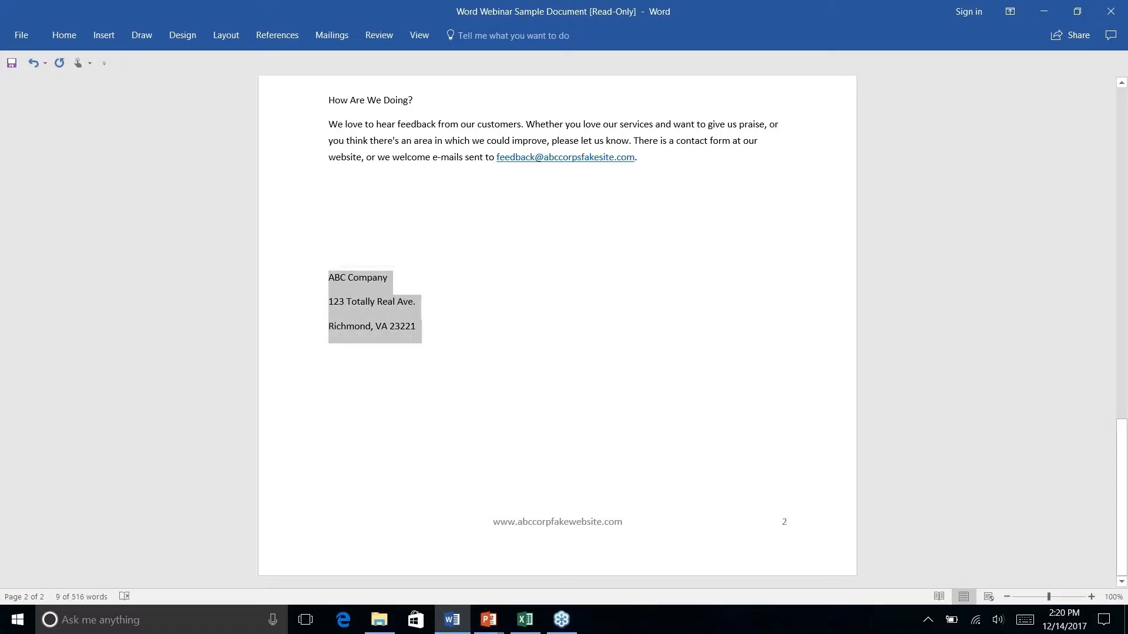
pyautogui.click(105, 38)
pyautogui.click(63, 33)
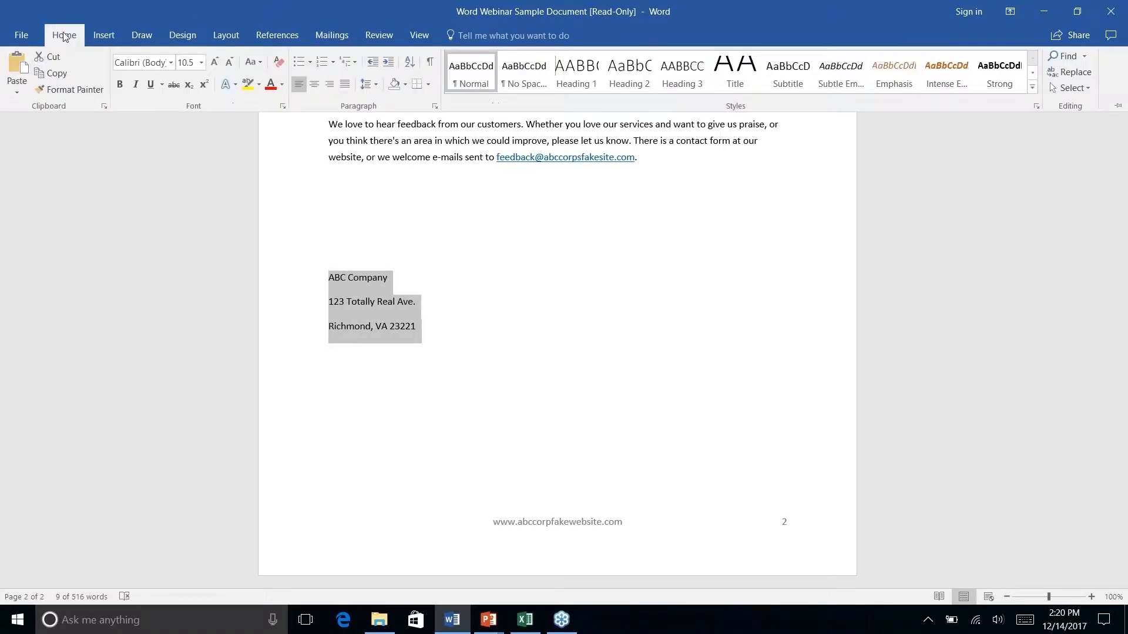
pyautogui.click(315, 84)
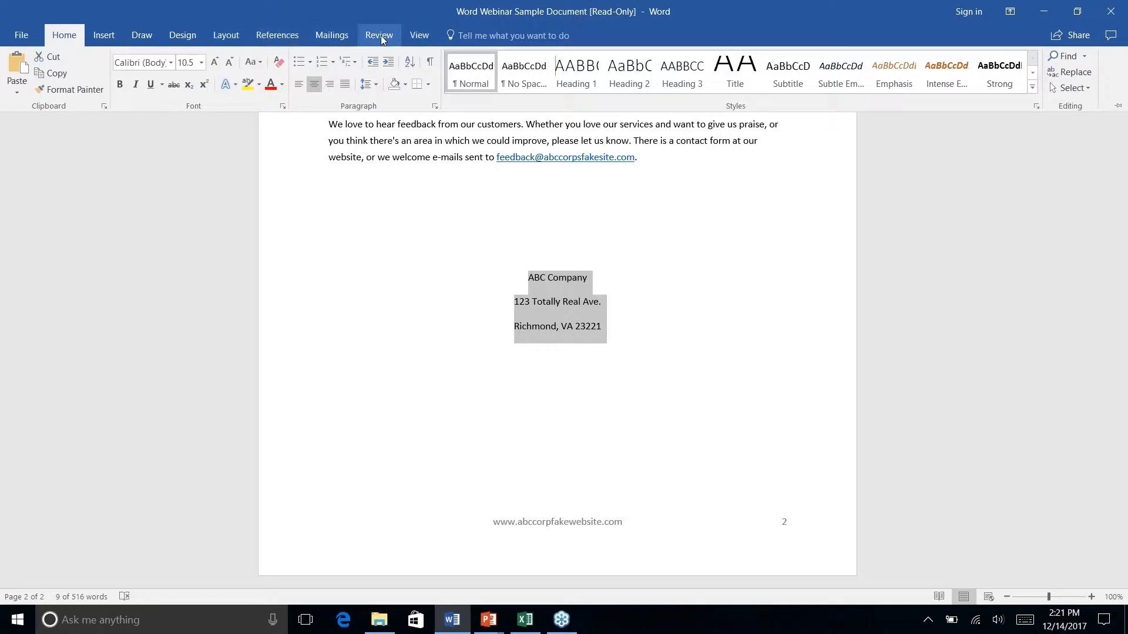
# Browse the Layout, Design and Insert tabs, then collapse the ribbon
pyautogui.click(217, 35)
pyautogui.click(190, 36)
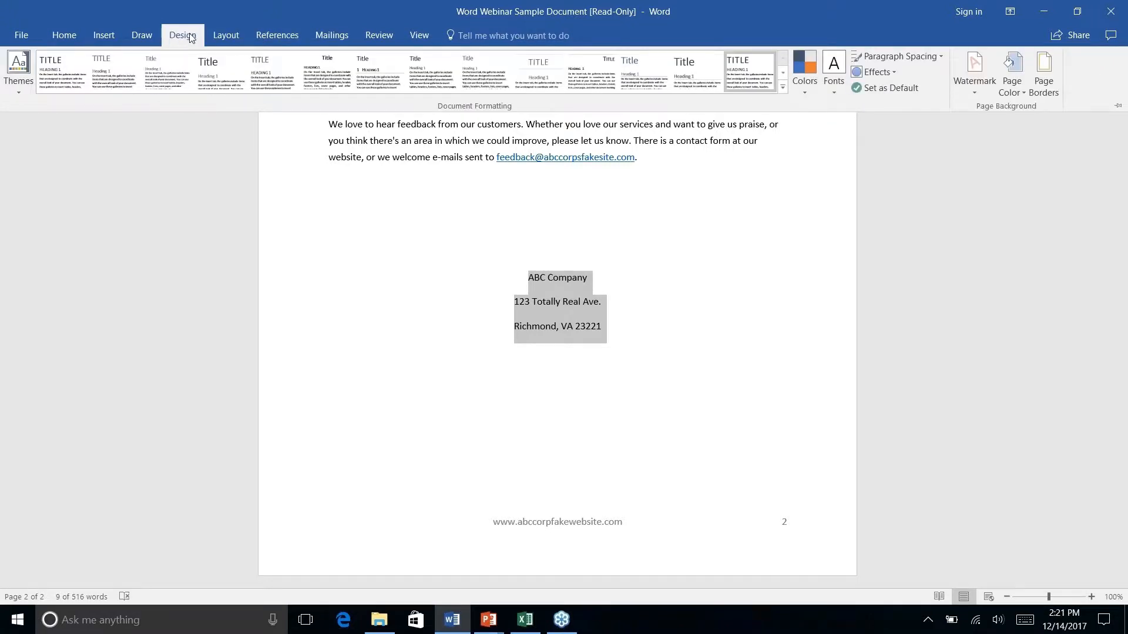
pyautogui.click(99, 37)
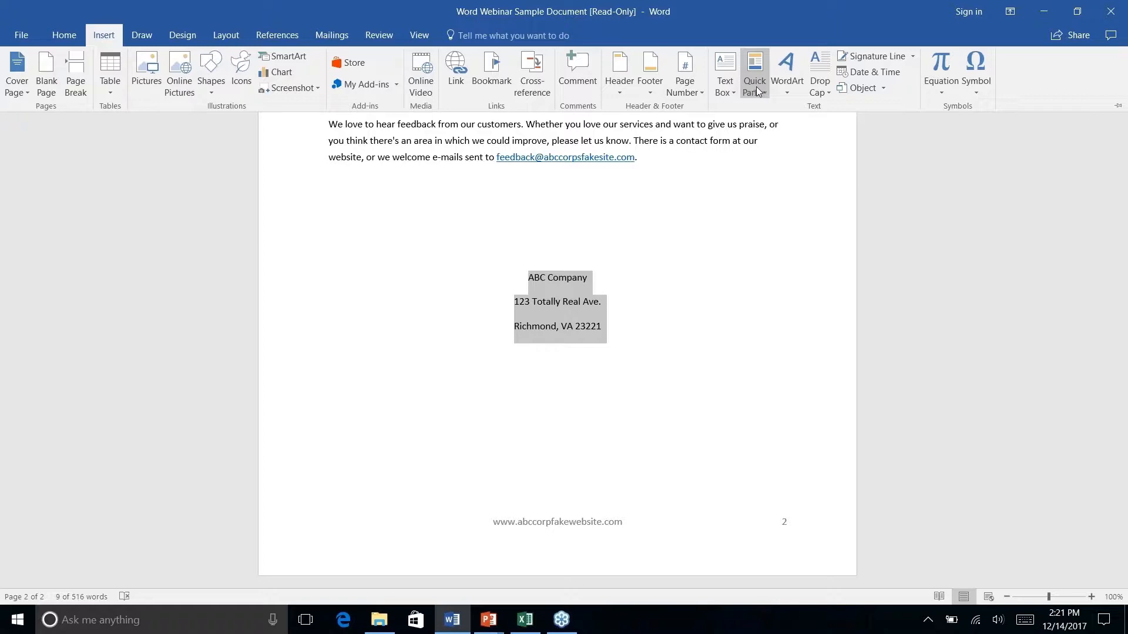
pyautogui.hotkey('ctrl', 'F1')
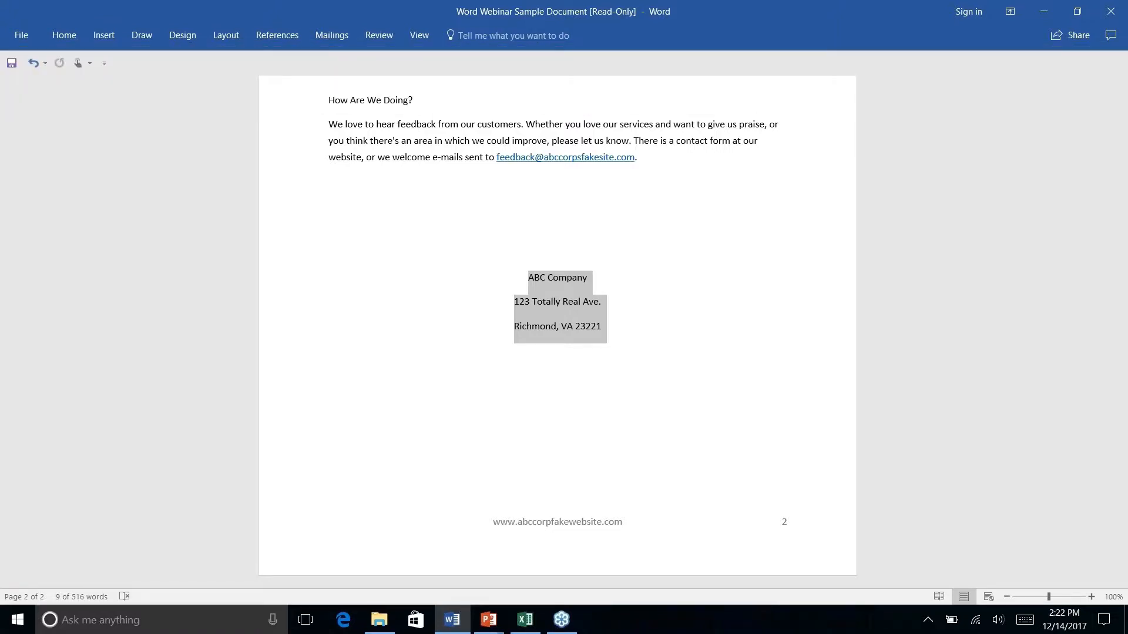
# Bring up the Save Selection to AutoText Gallery option under Insert > Quick Parts > AutoText
pyautogui.click(104, 37)
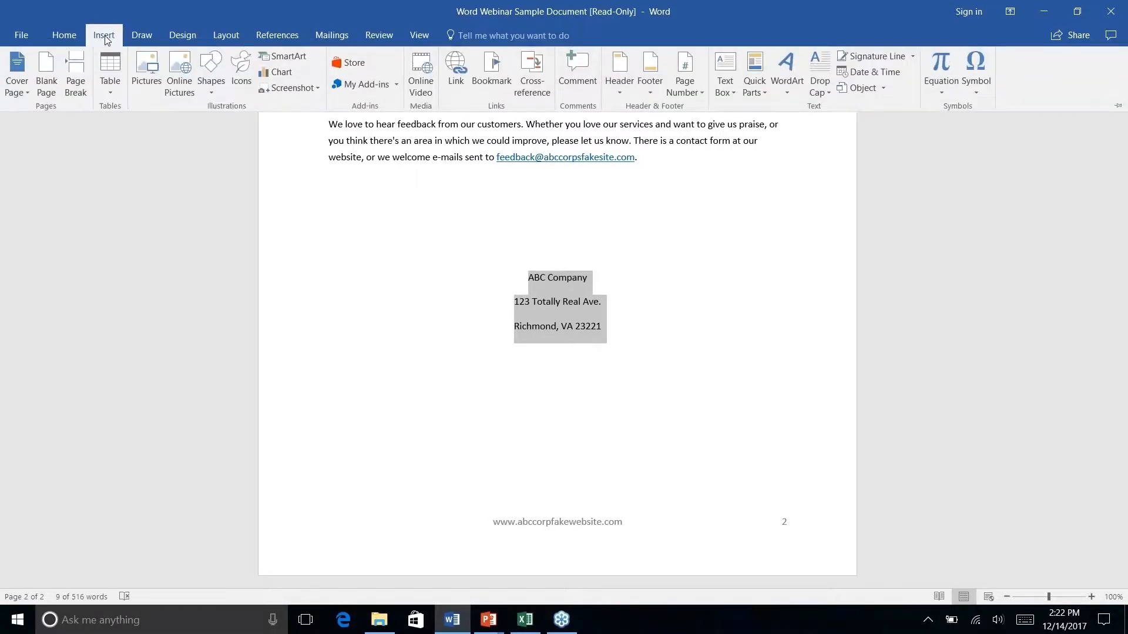
pyautogui.click(763, 90)
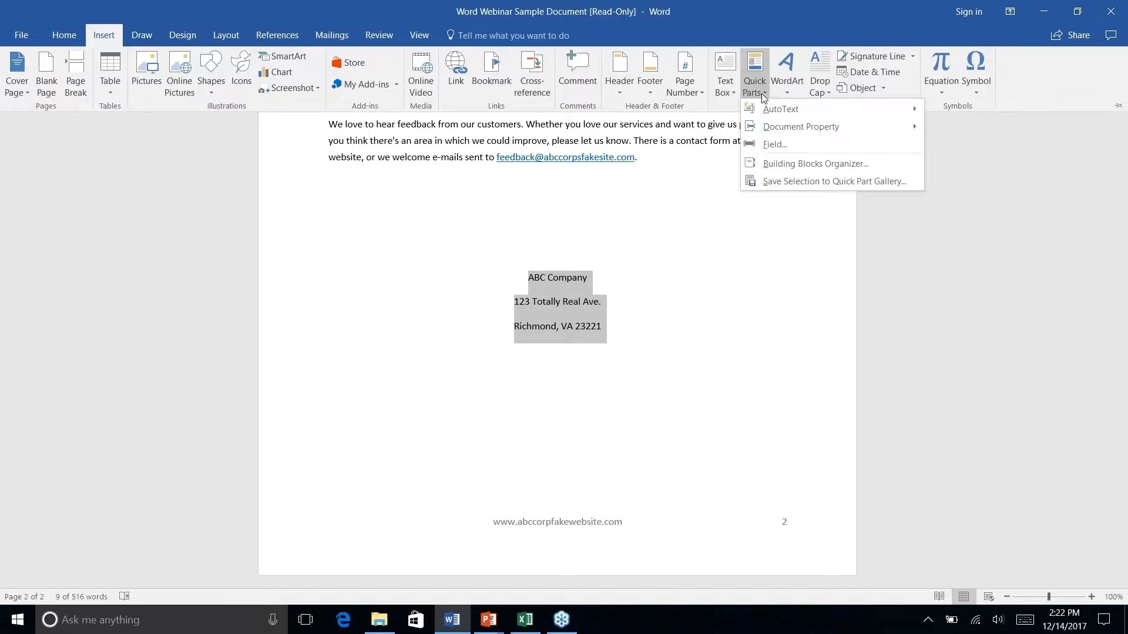
pyautogui.moveTo(780, 112)
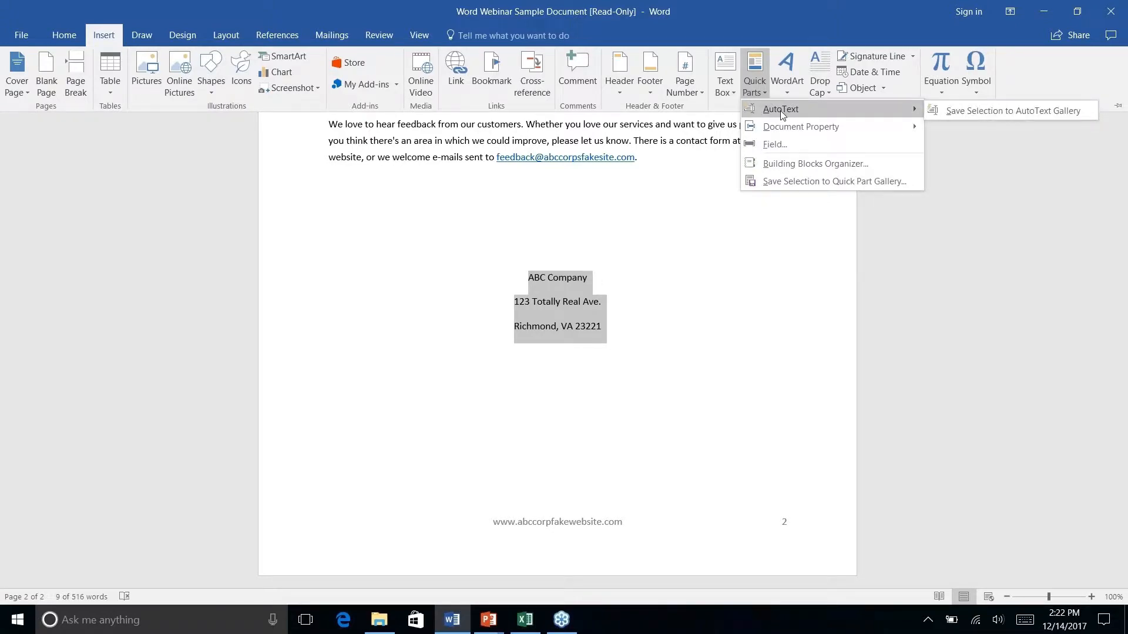
pyautogui.rightClick(992, 113)
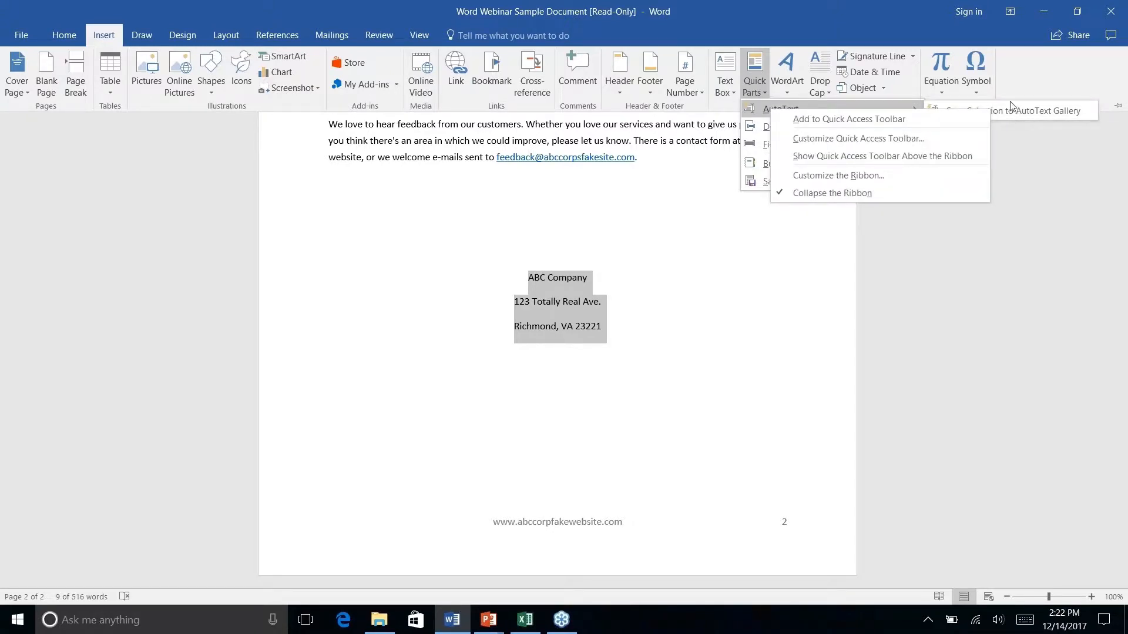
# Save the selected address as a new AutoText building block named 'Company Address'
pyautogui.click(1010, 108)
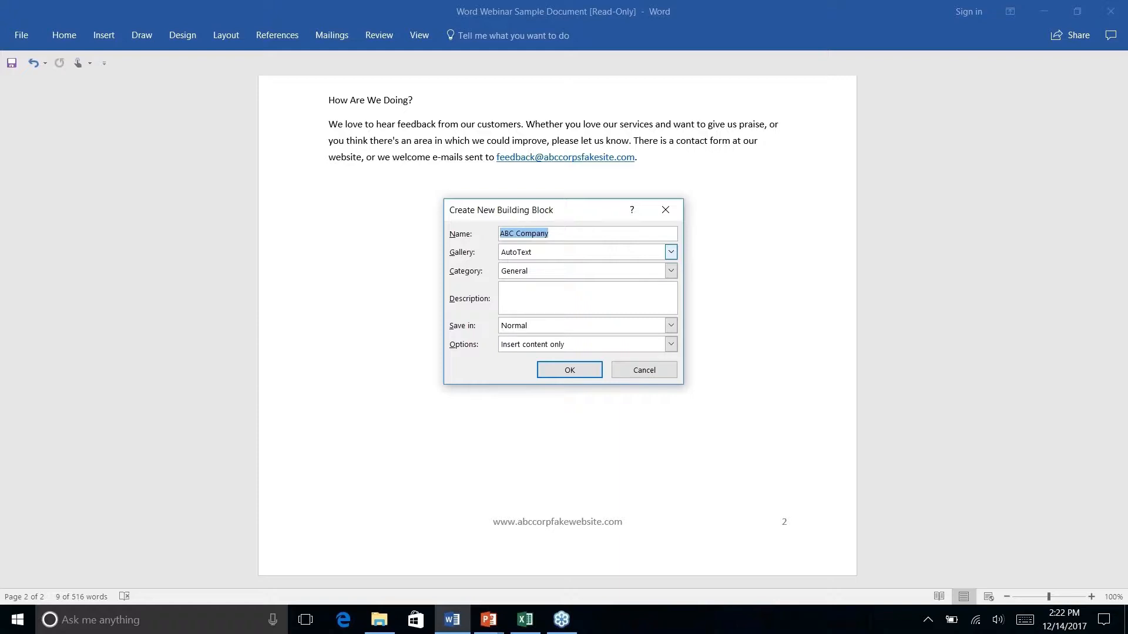
pyautogui.write('Company Address')
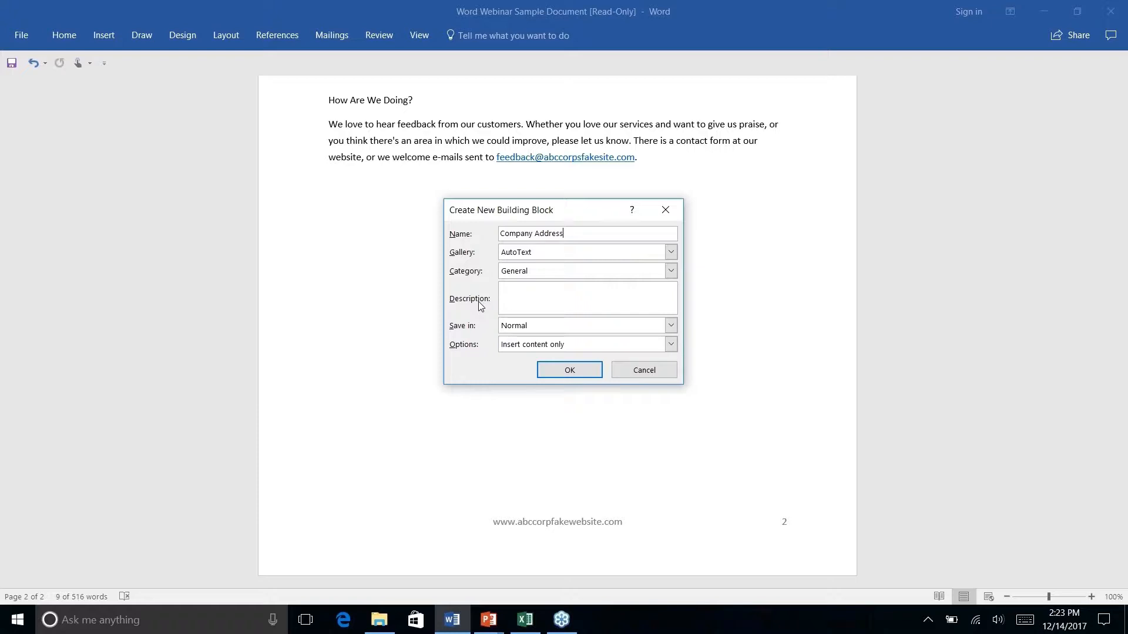
pyautogui.click(568, 373)
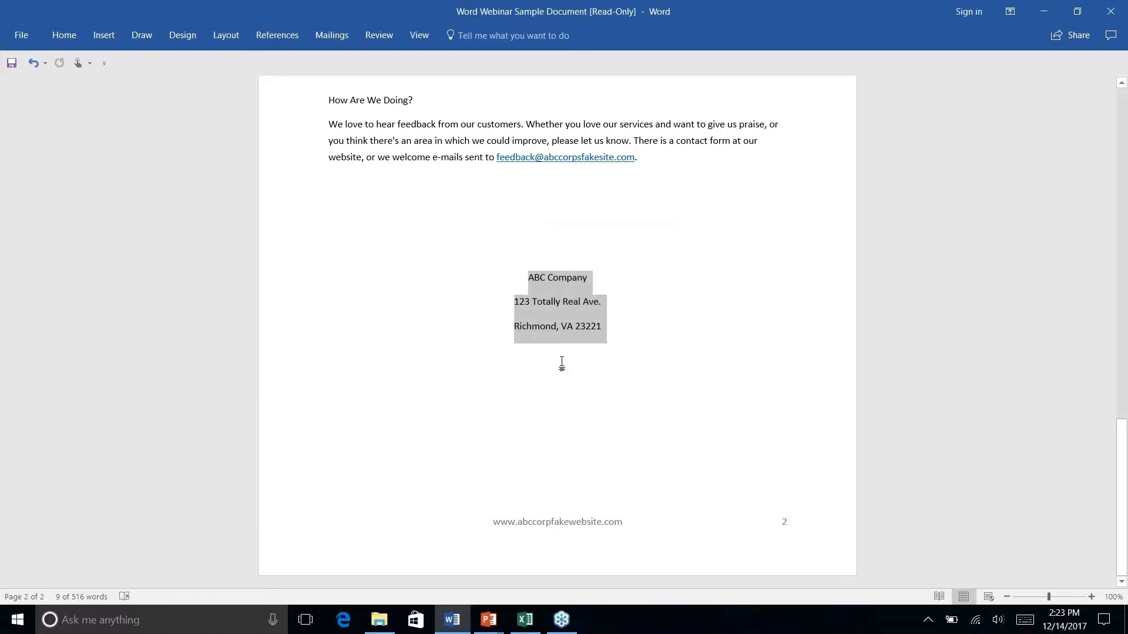
# Select and delete the three-line address block
pyautogui.click(563, 303)
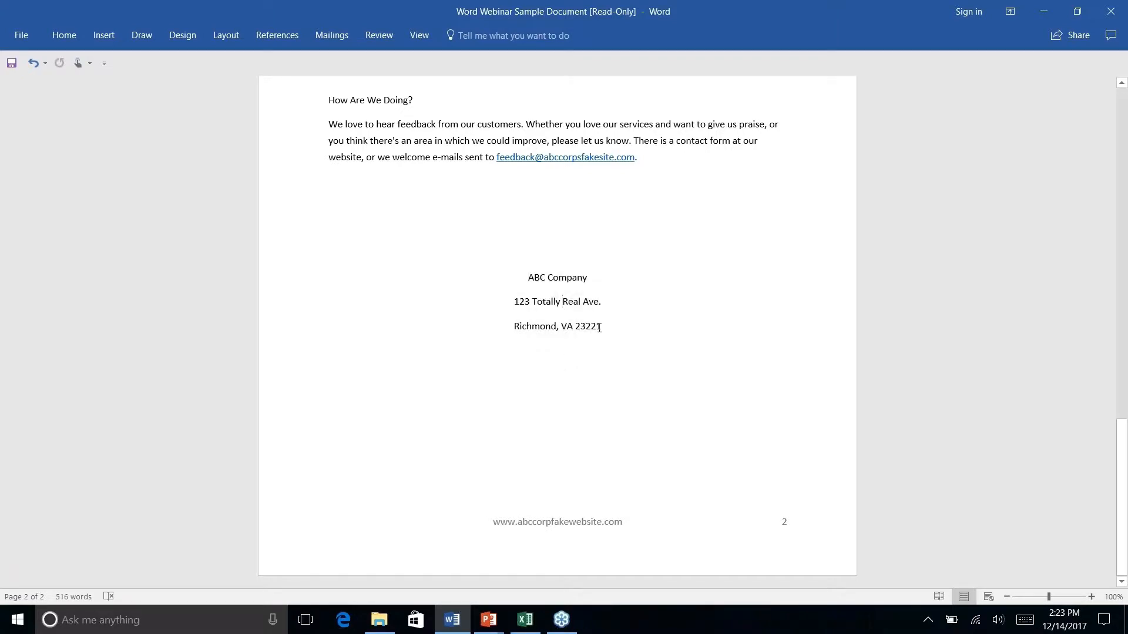
pyautogui.moveTo(600, 326); pyautogui.dragTo(526, 275)
pyautogui.press('Delete')
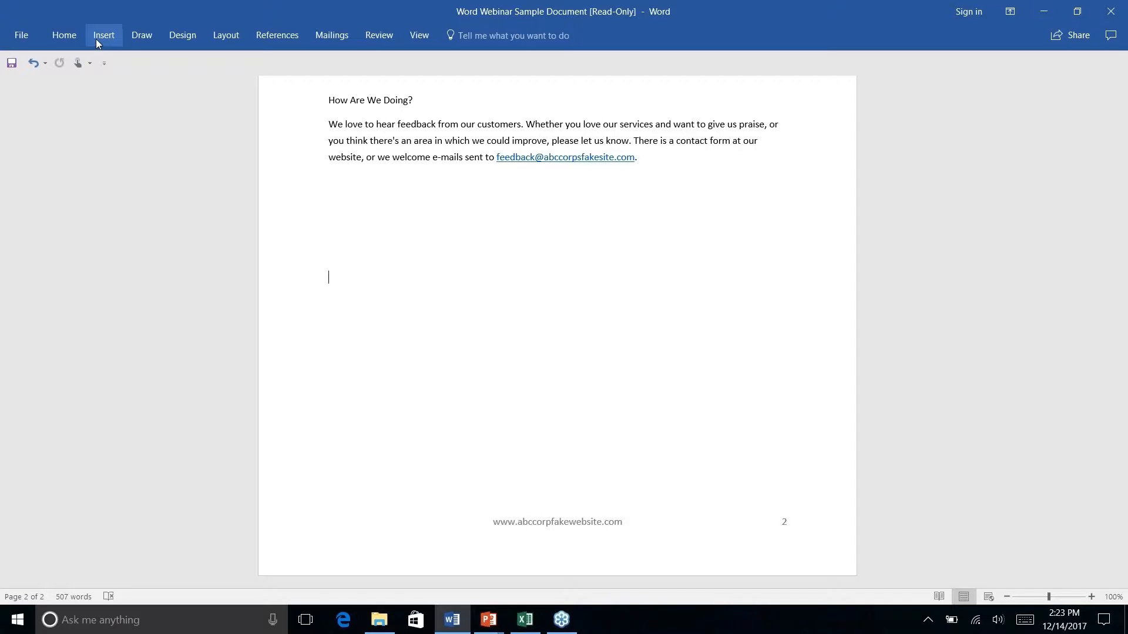
# Restore the address by inserting the Company Address AutoText entry from Quick Parts
pyautogui.click(95, 39)
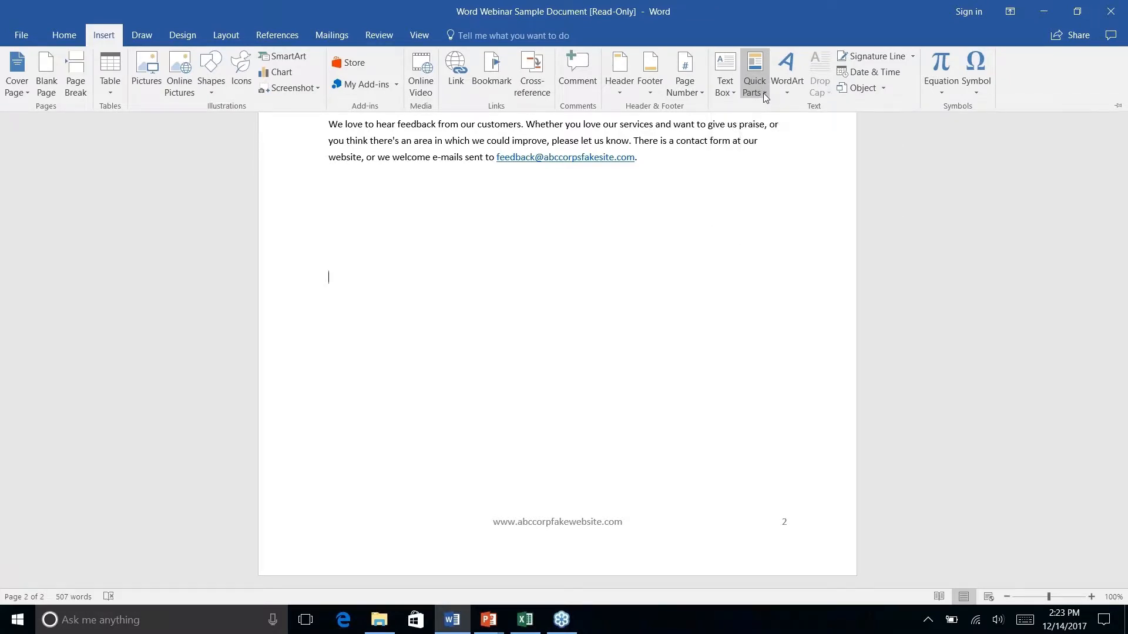
pyautogui.rightClick(763, 94)
pyautogui.click(758, 88)
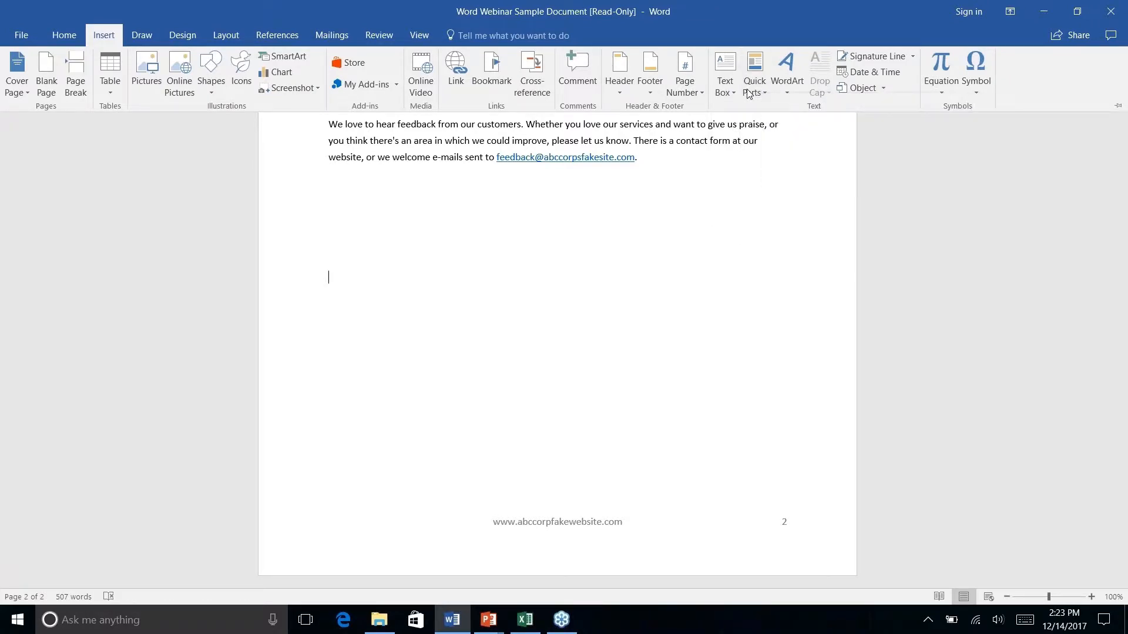
pyautogui.click(758, 88)
pyautogui.moveTo(775, 111)
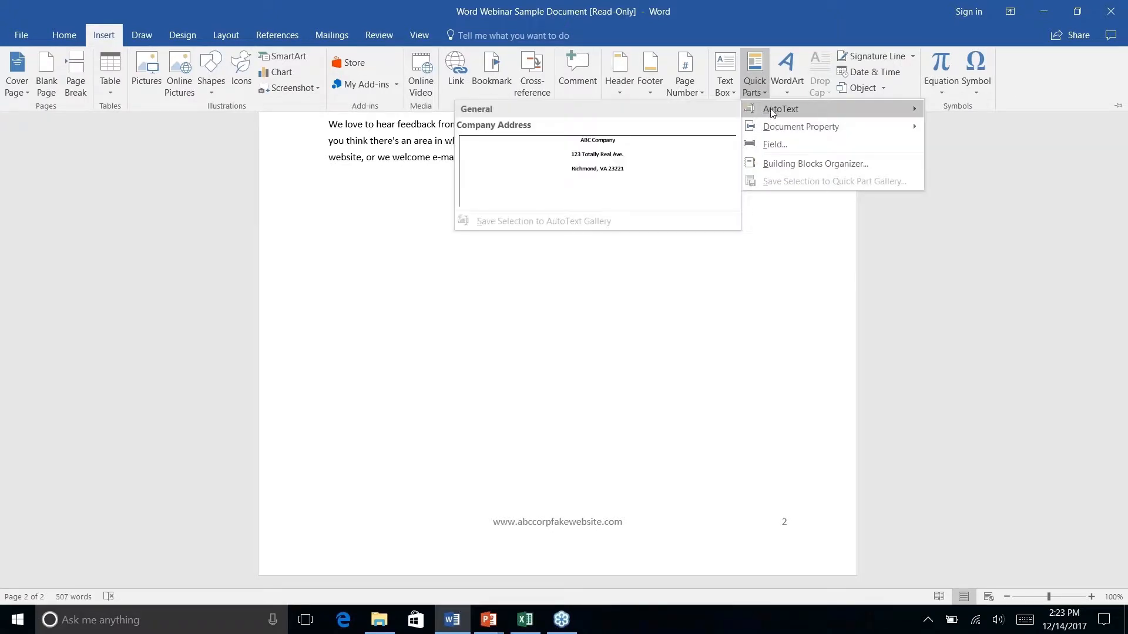
pyautogui.click(598, 166)
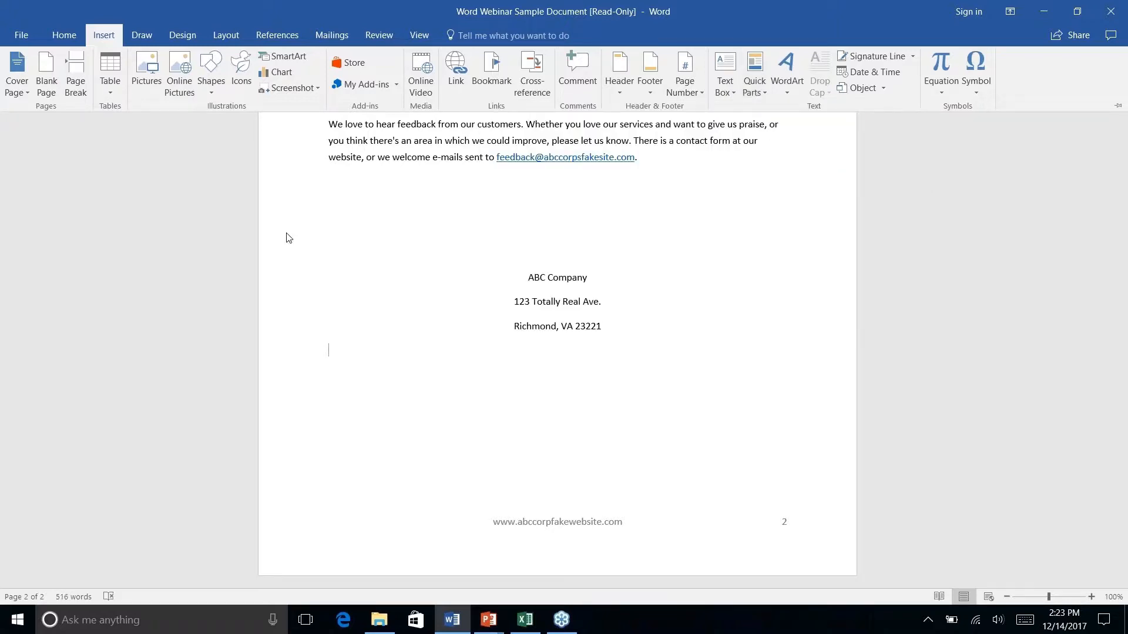
pyautogui.click(763, 94)
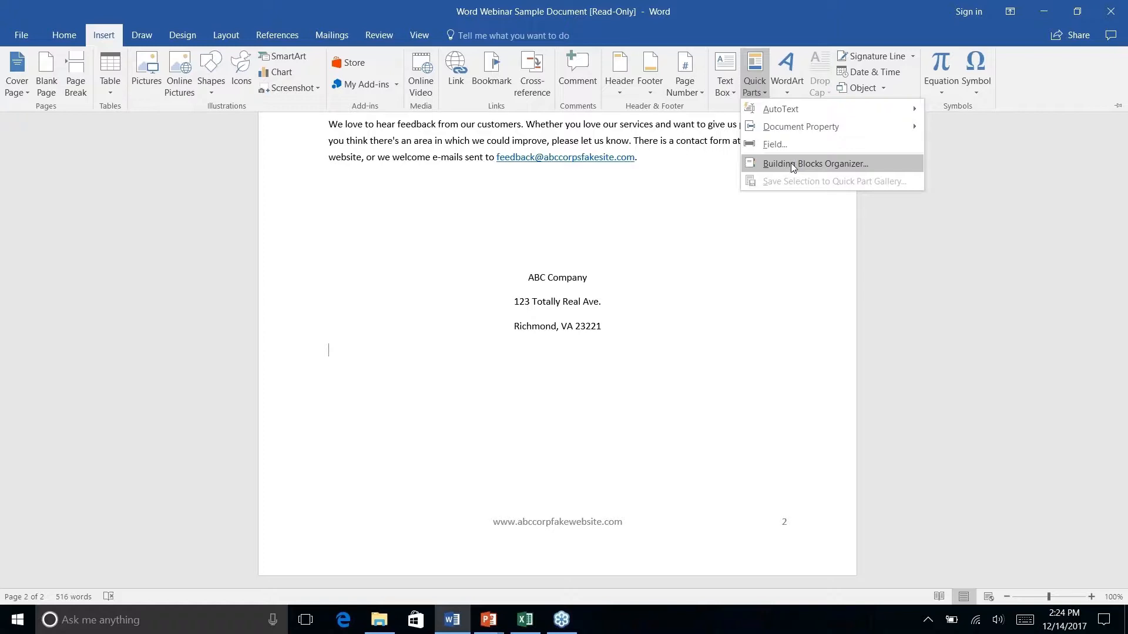
# Open the Building Blocks Organizer, sort by name and gallery, and inspect Company Address's properties
pyautogui.click(793, 168)
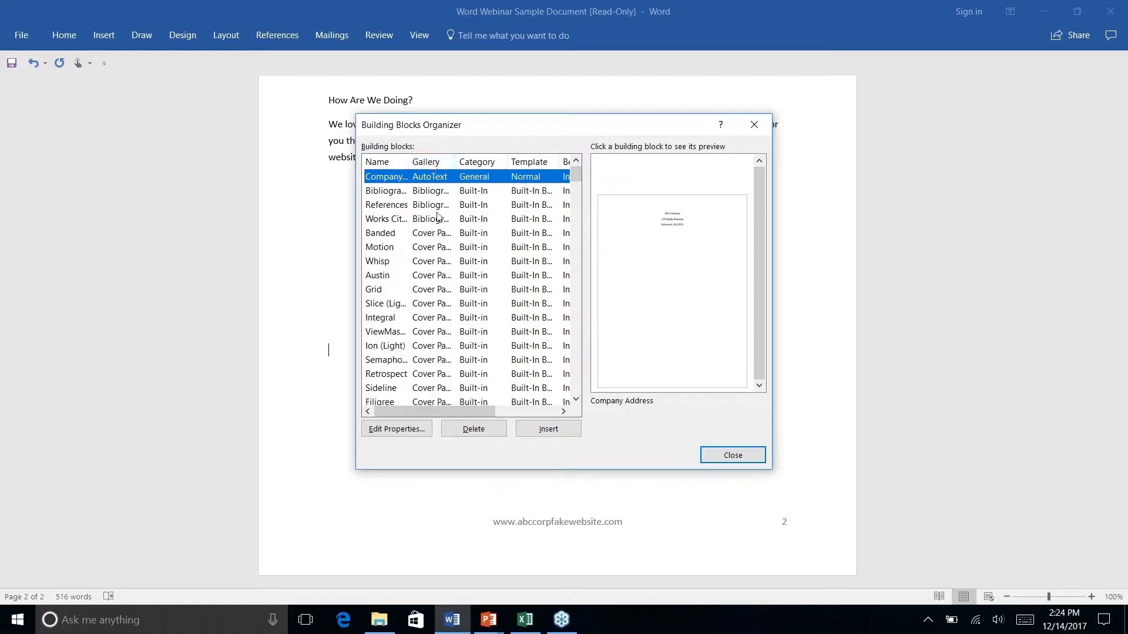
pyautogui.click(379, 164)
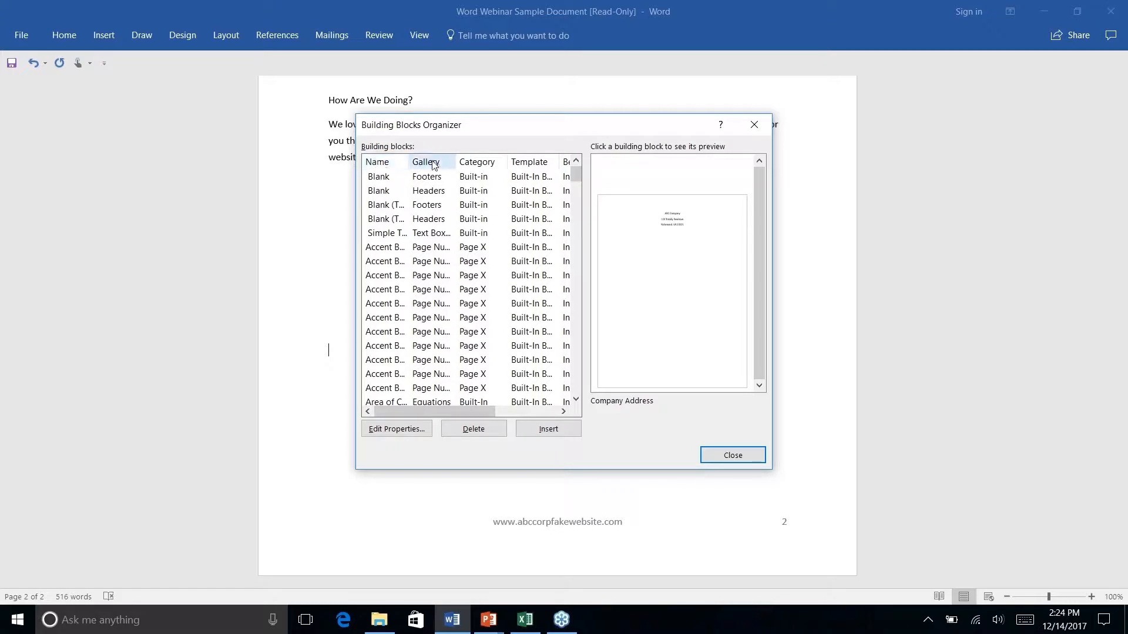
pyautogui.click(433, 163)
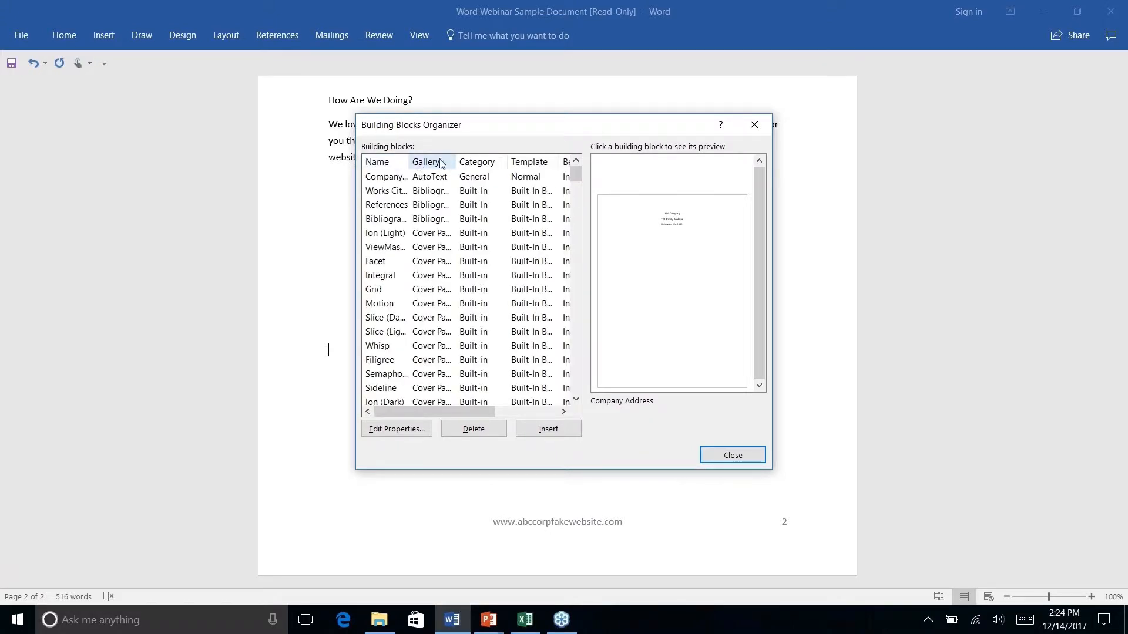
pyautogui.click(386, 178)
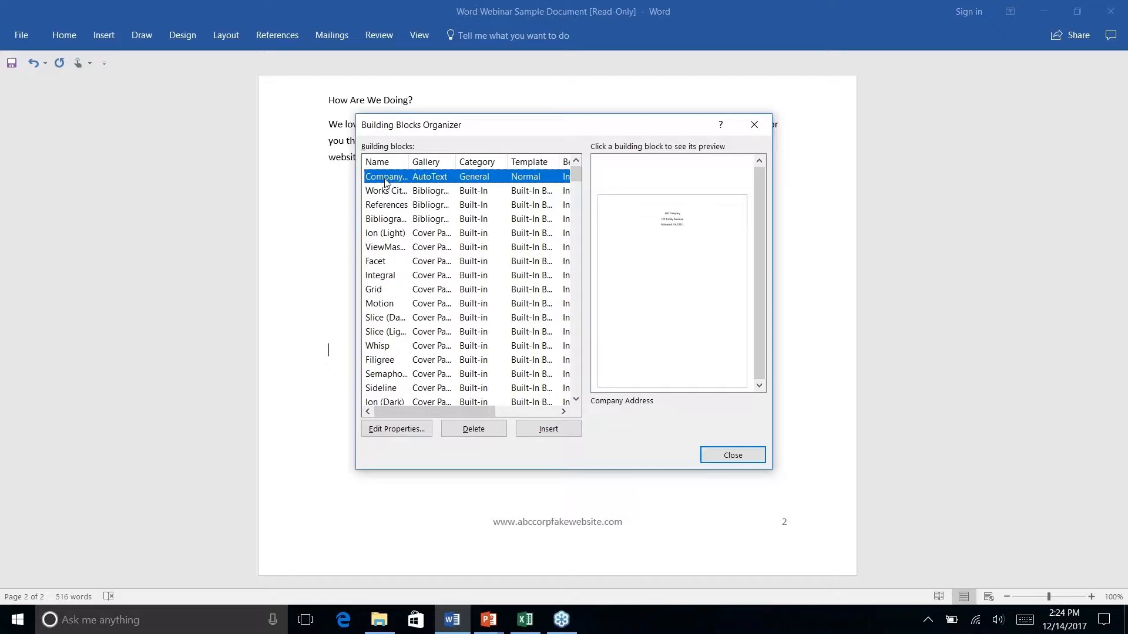
pyautogui.click(397, 431)
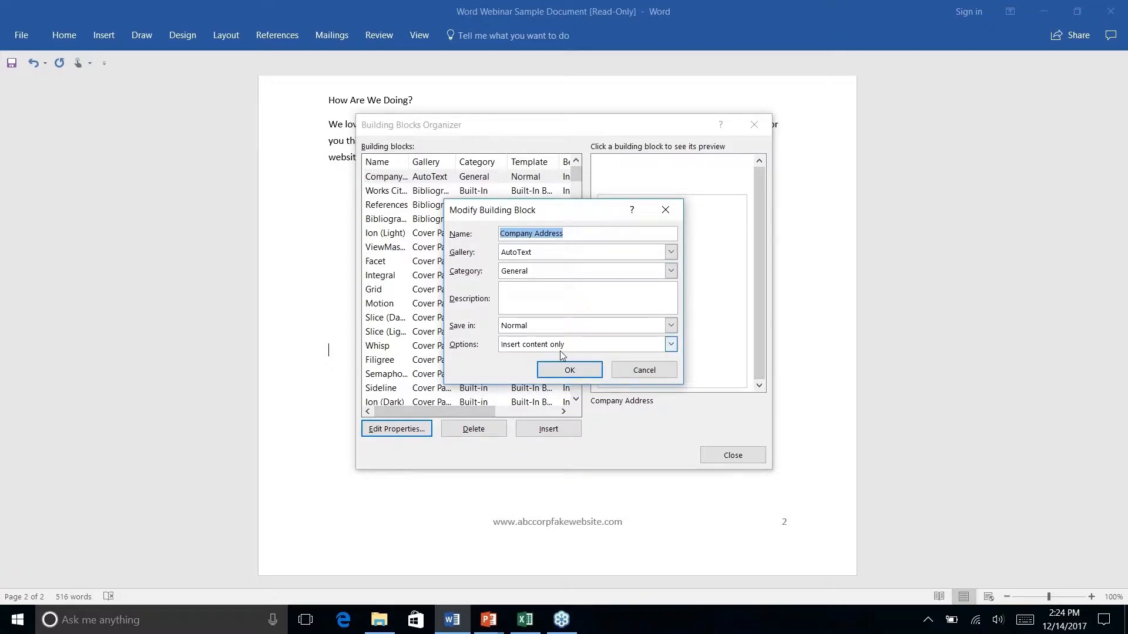
pyautogui.click(645, 370)
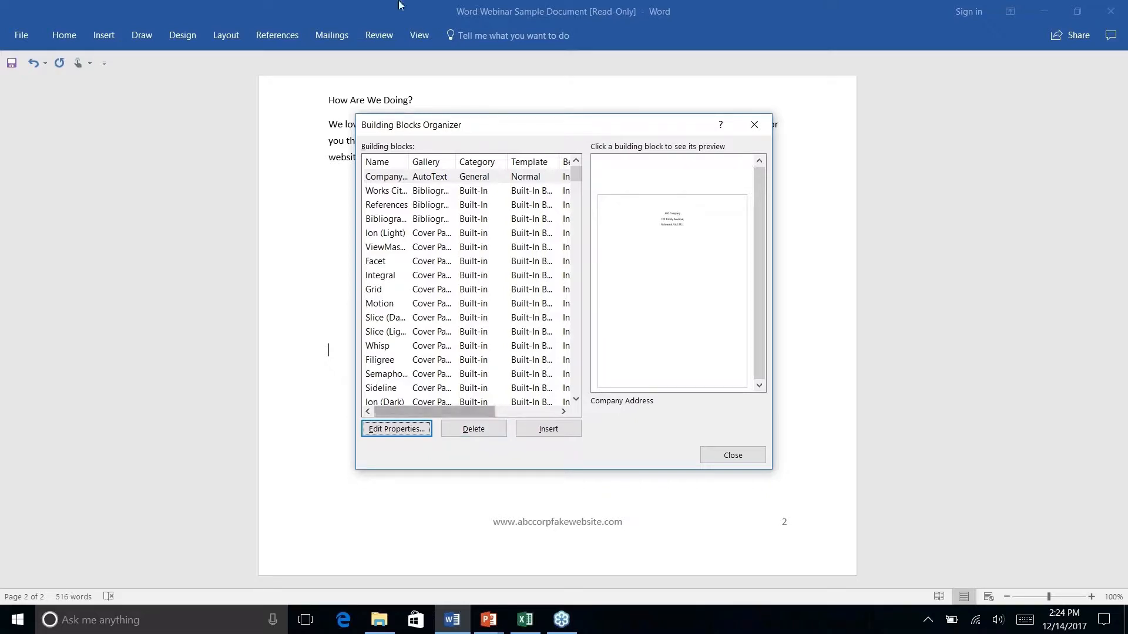
# Delete the Company Address building block, confirming with Yes, and close the organizer
pyautogui.click(434, 178)
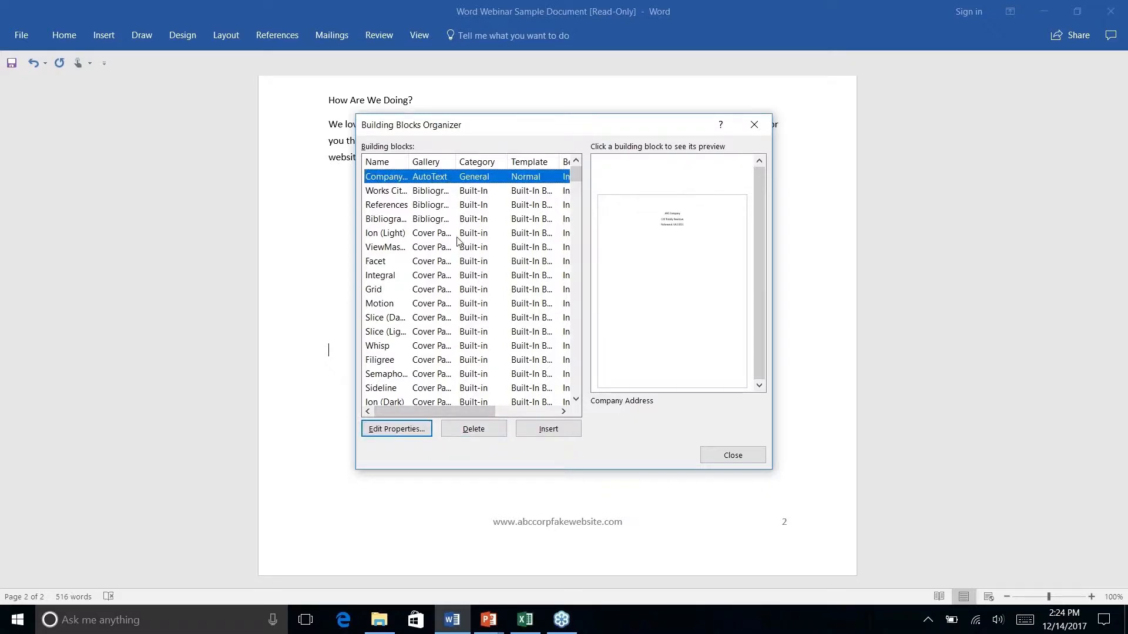
pyautogui.click(475, 433)
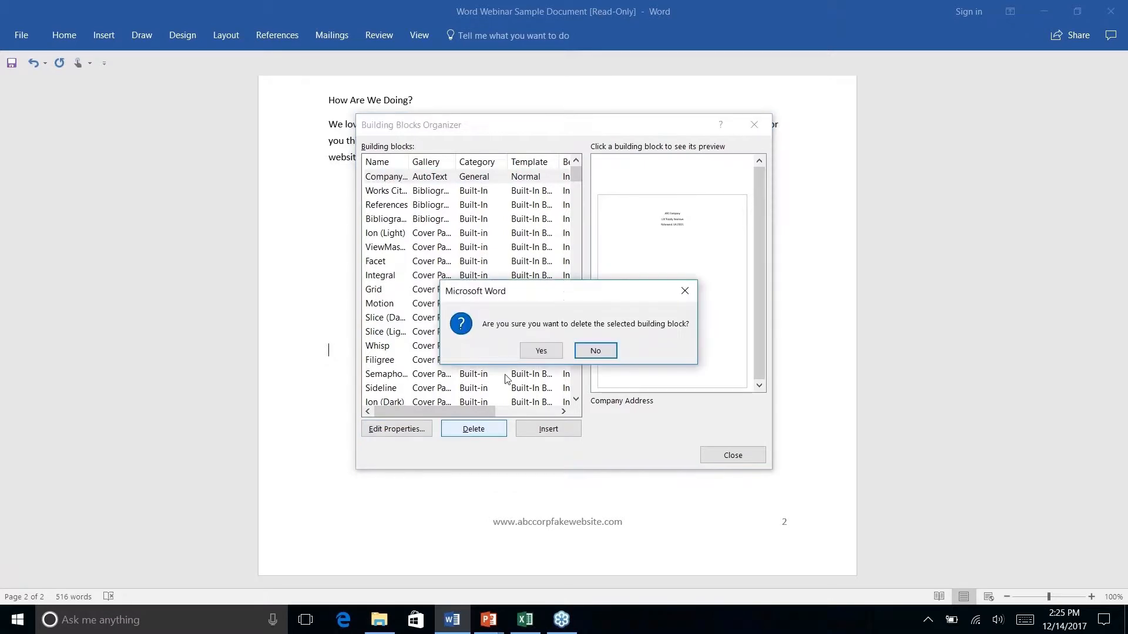
pyautogui.click(541, 351)
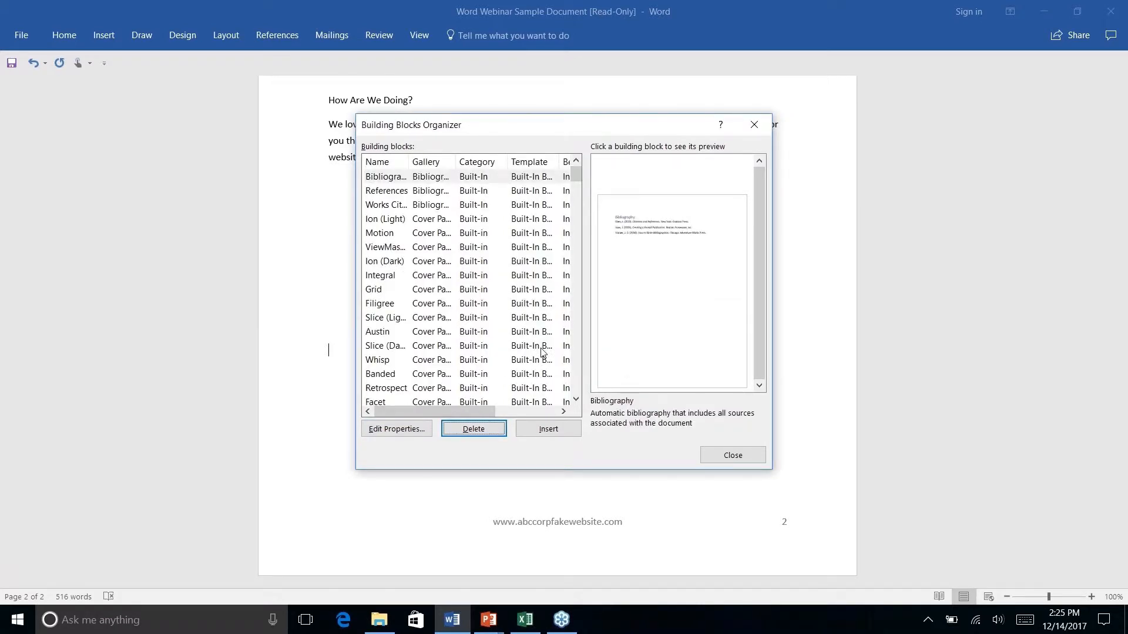
pyautogui.hscroll(5, 544, 353)
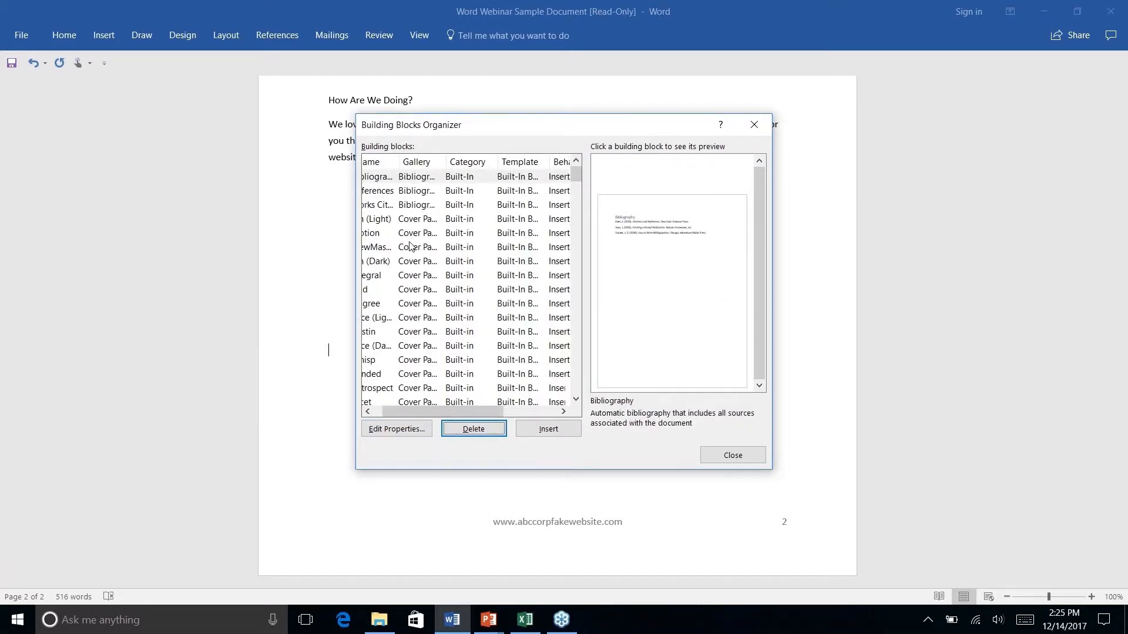
pyautogui.hscroll(-5, 411, 246)
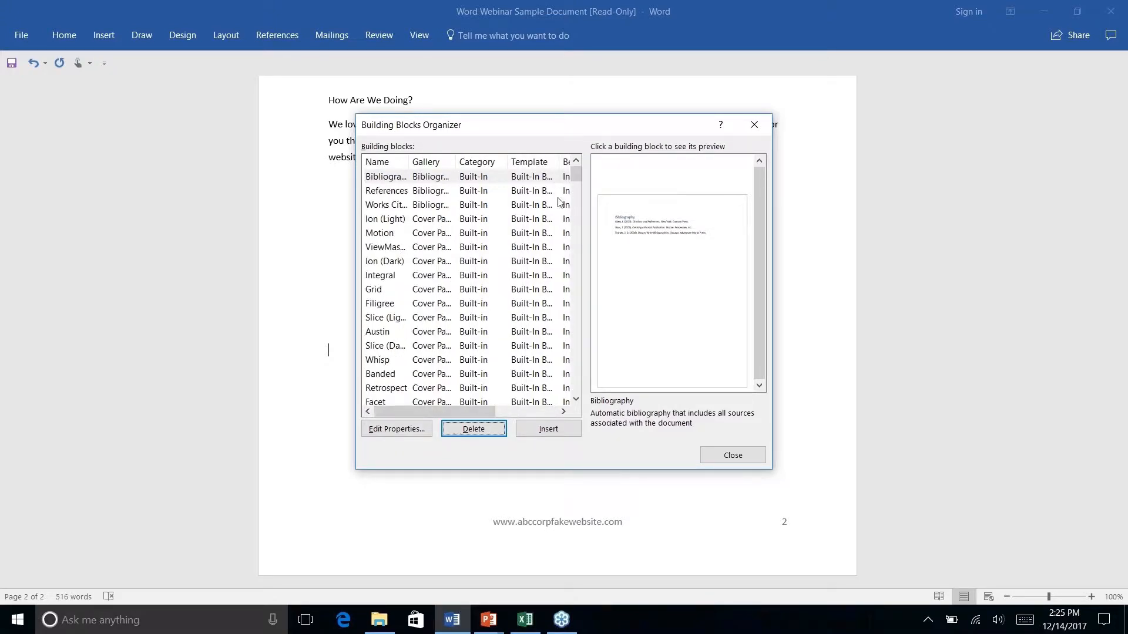
pyautogui.scroll(-15, 534, 267)
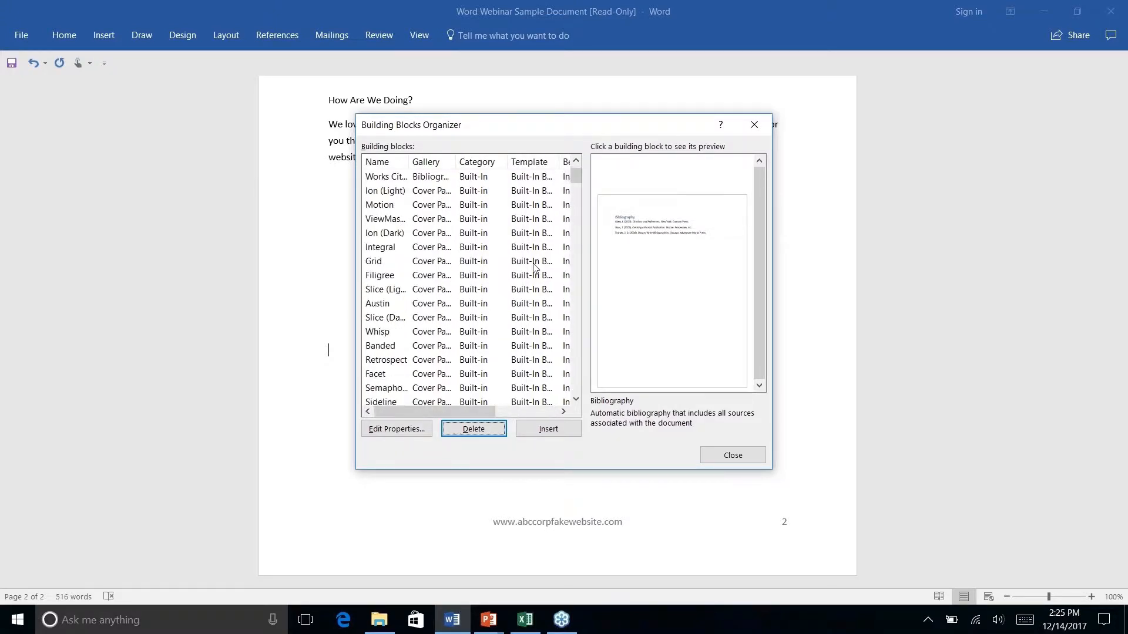
pyautogui.scroll(-12, 535, 267)
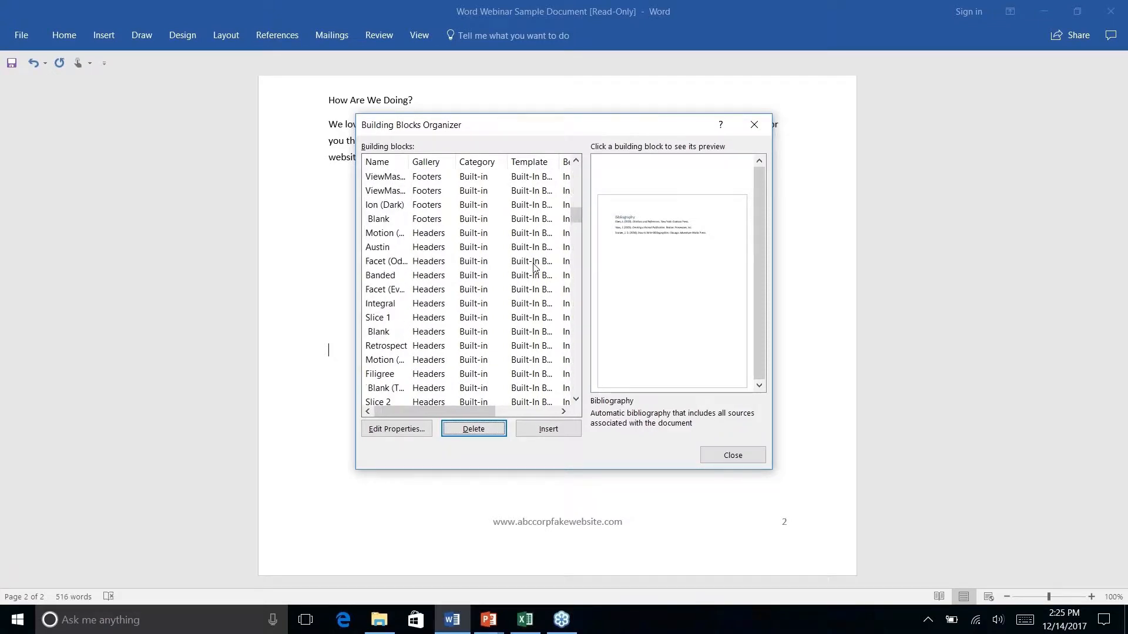
pyautogui.scroll(-1, 535, 267)
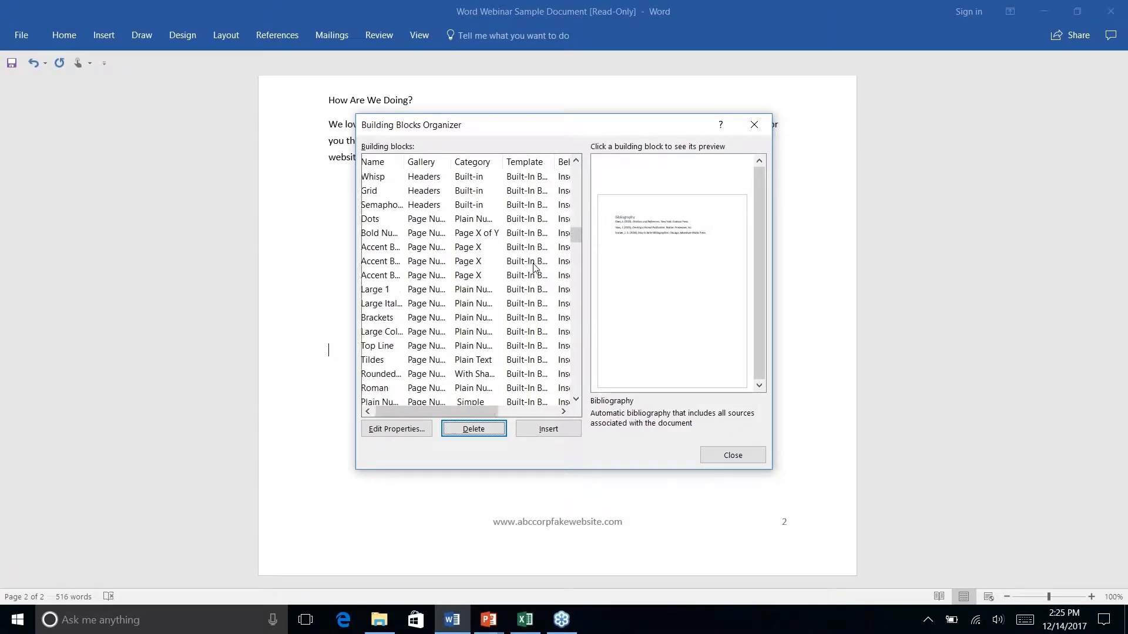
pyautogui.scroll(-1, 534, 267)
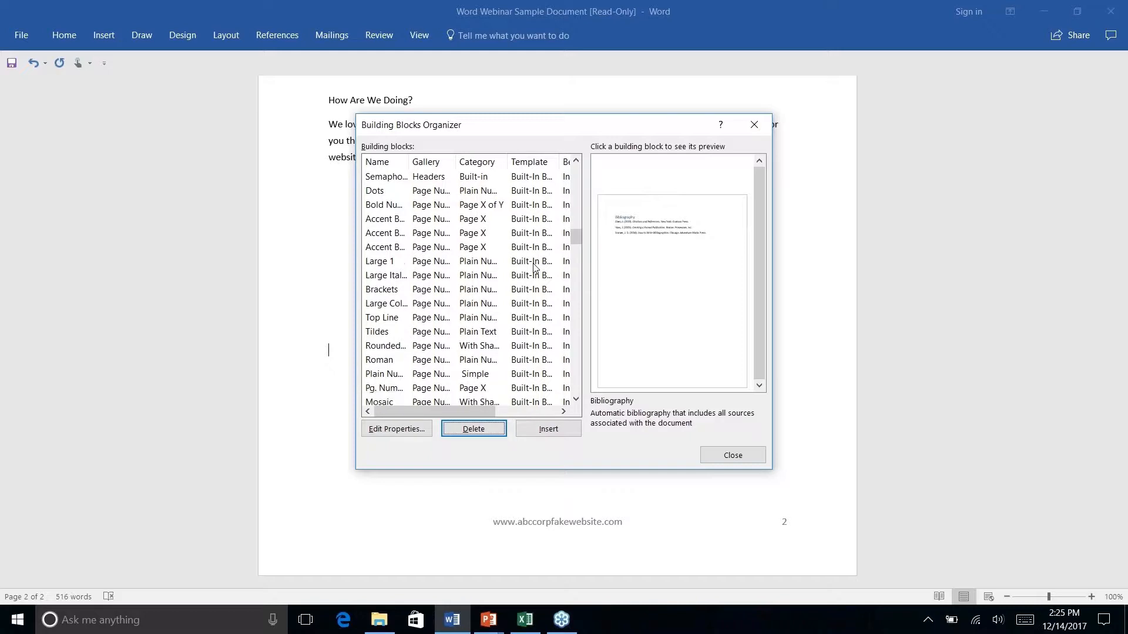
pyautogui.scroll(-5, 534, 267)
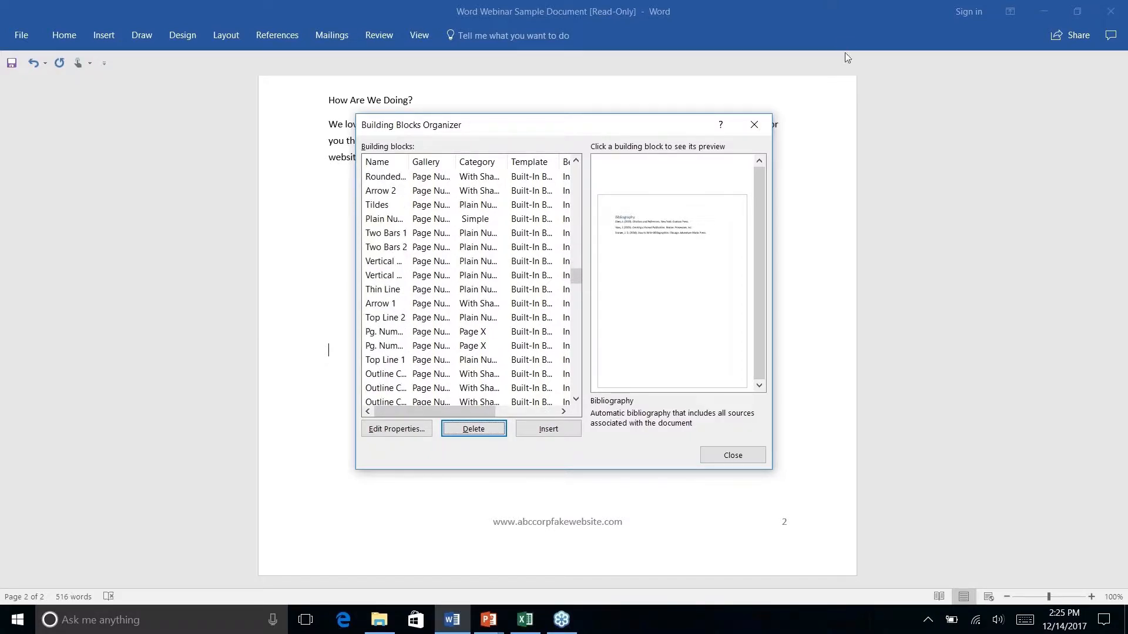
pyautogui.click(753, 127)
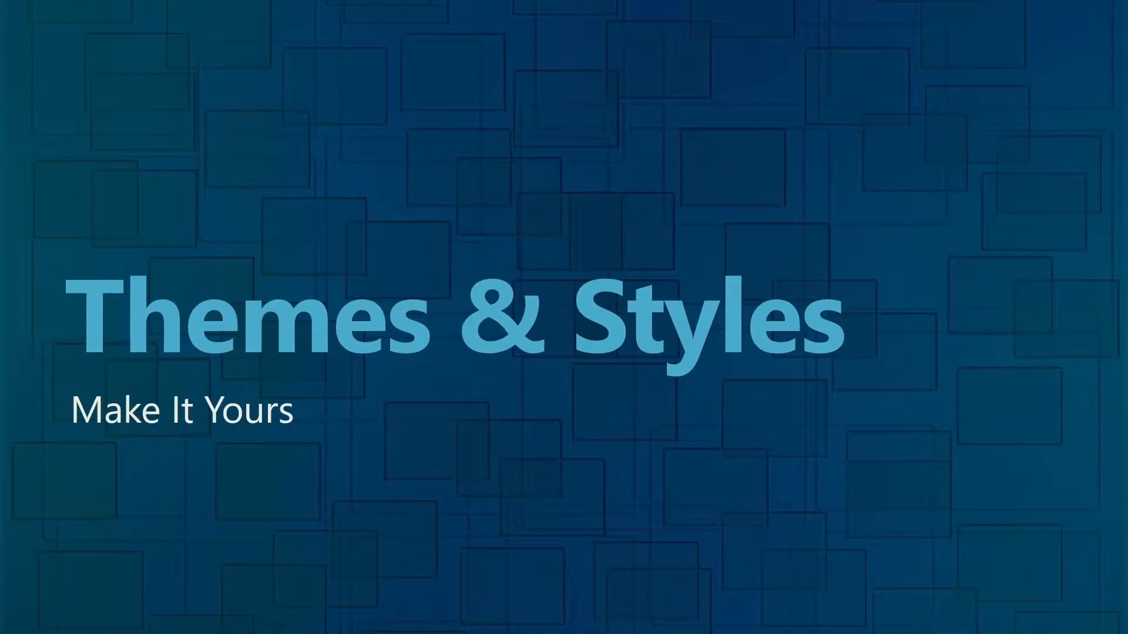
# Switch from the Themes & Styles slide back to the Word newsletter
pyautogui.hotkey('alt', 'Tab')
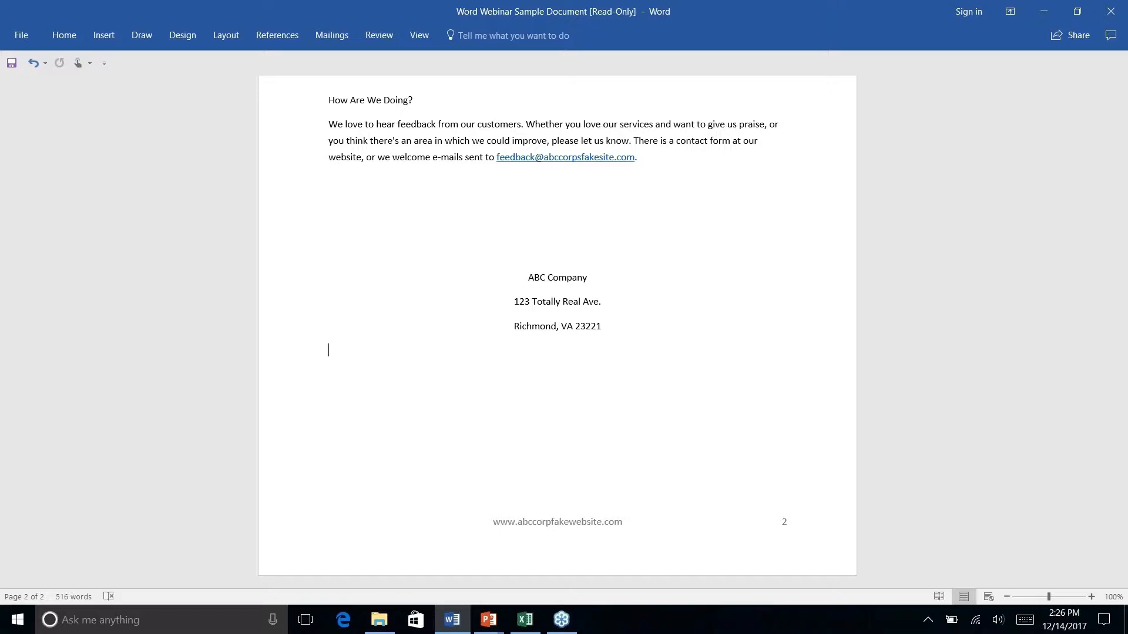
# Return to the top of page 1 and show the Design tab's document formatting options
pyautogui.scroll(15, 557, 329)
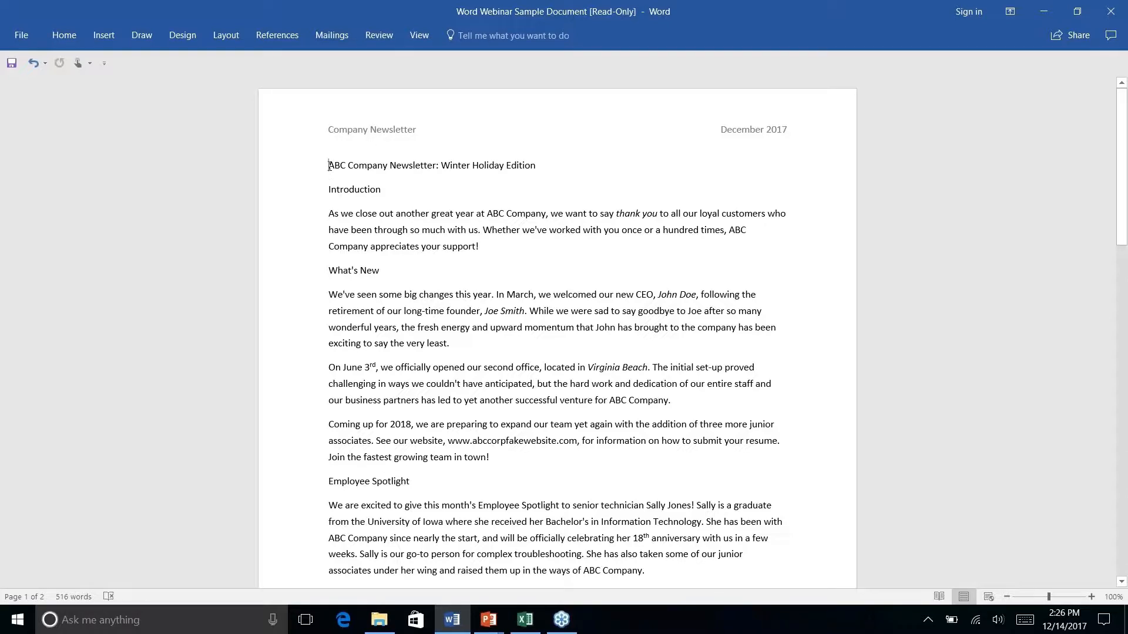
pyautogui.click(226, 36)
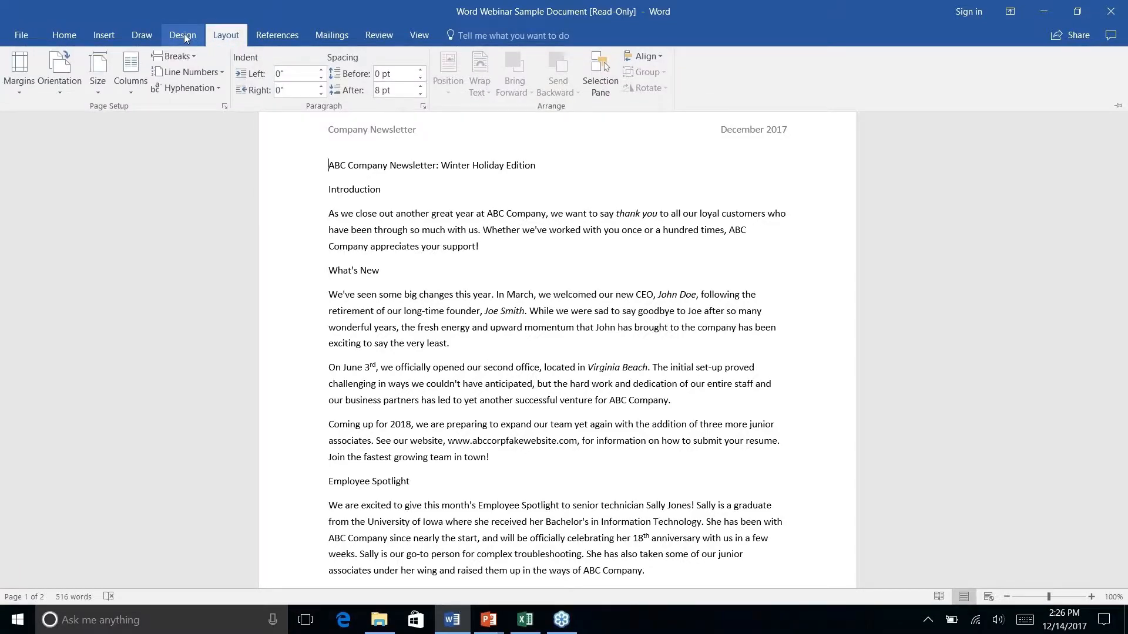
pyautogui.click(185, 35)
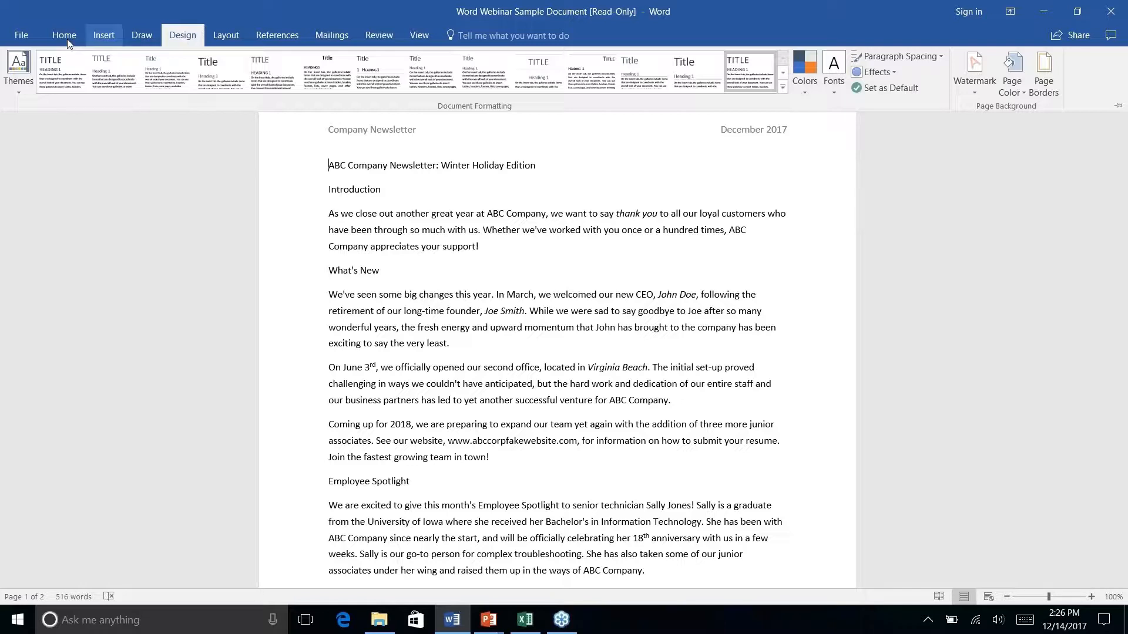
# Choose Wisp from the Themes gallery for the newsletter
pyautogui.click(22, 90)
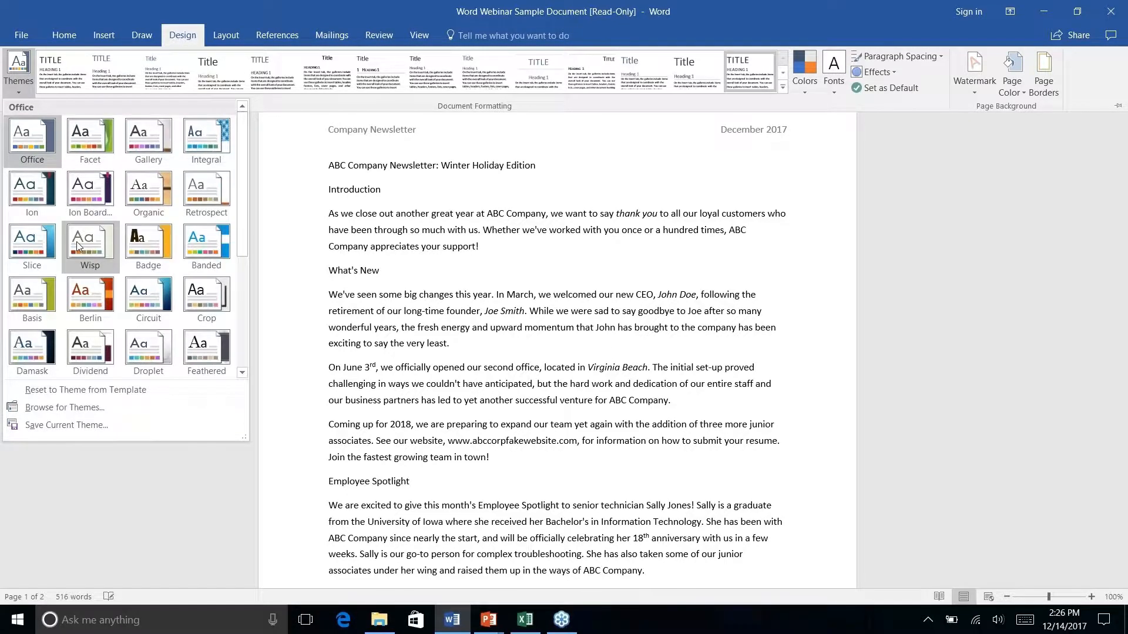
pyautogui.click(78, 244)
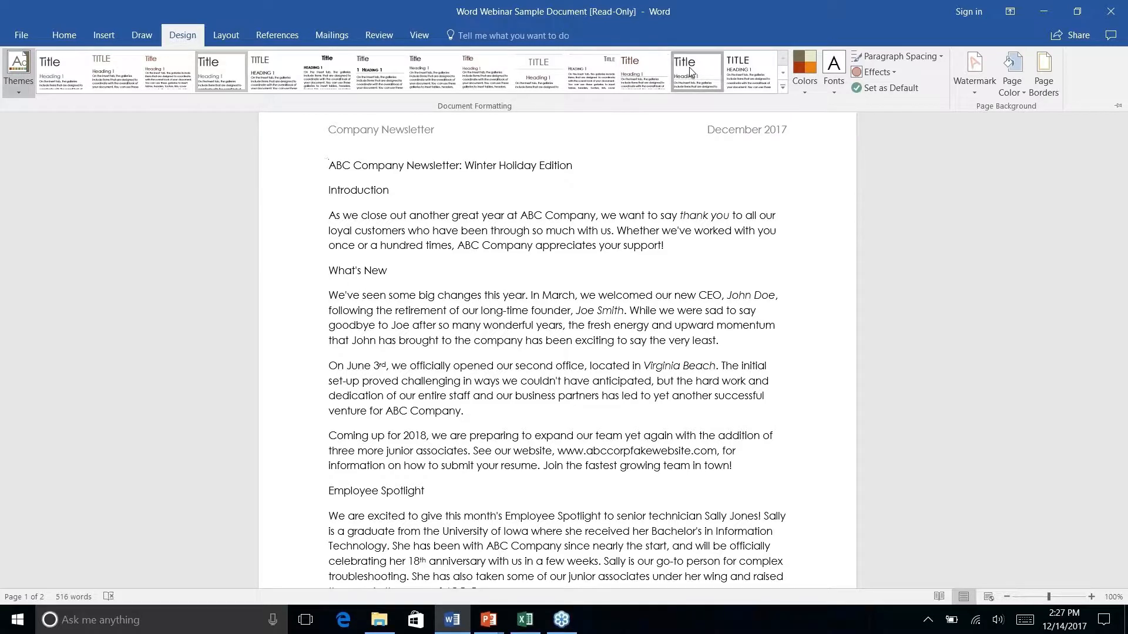
# Apply a different style set from the Document Formatting gallery and browse the colour palettes
pyautogui.click(738, 80)
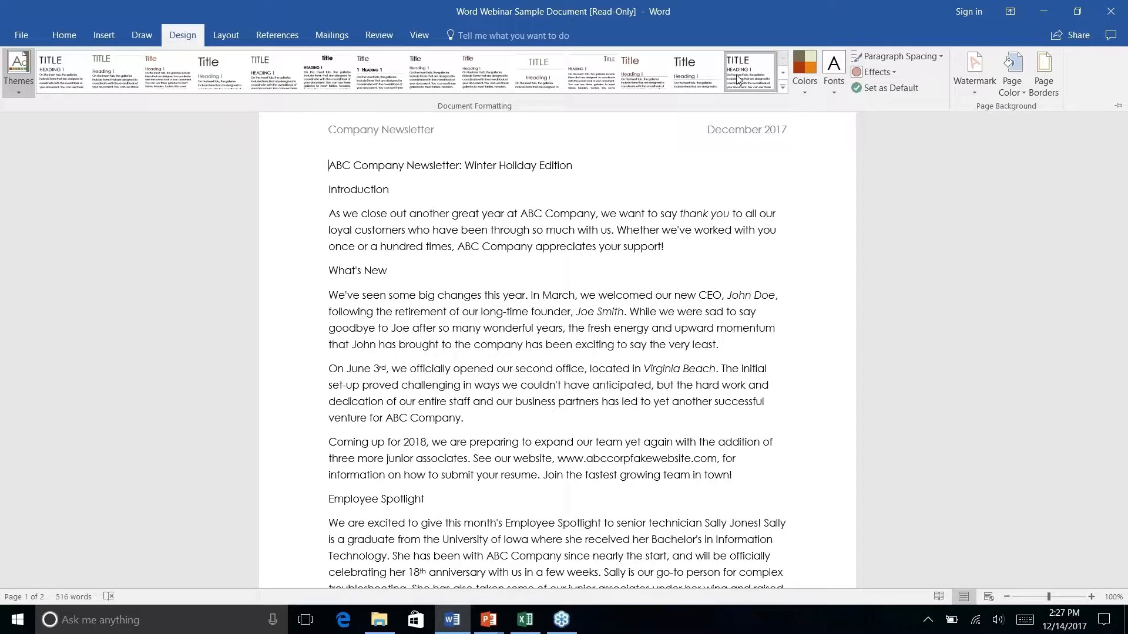
pyautogui.click(802, 92)
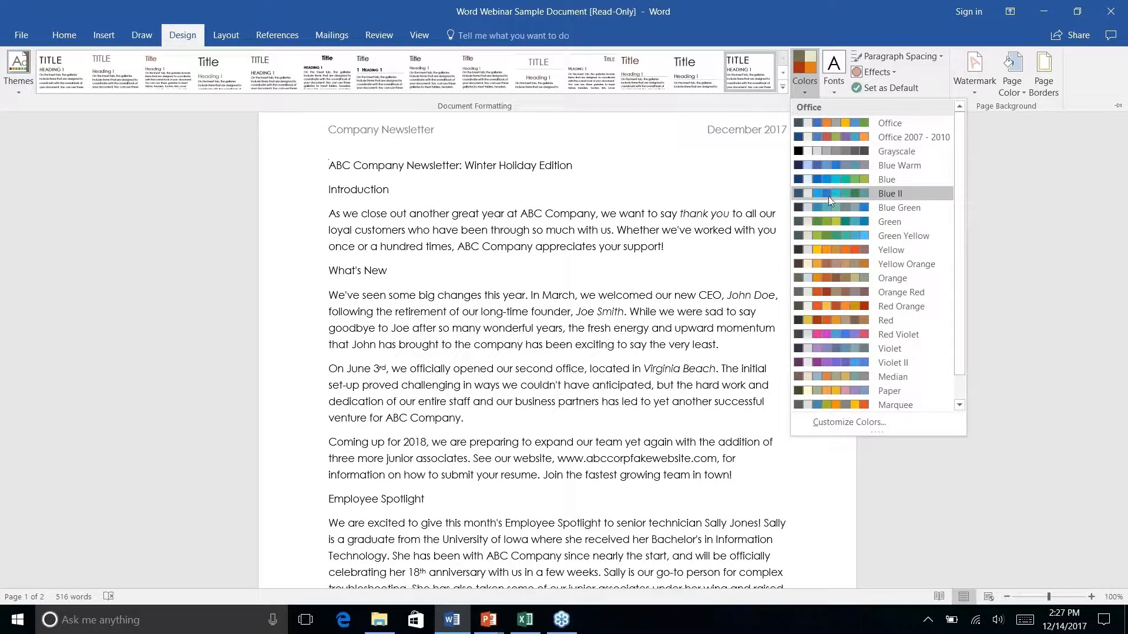
pyautogui.scroll(-1, 828, 196)
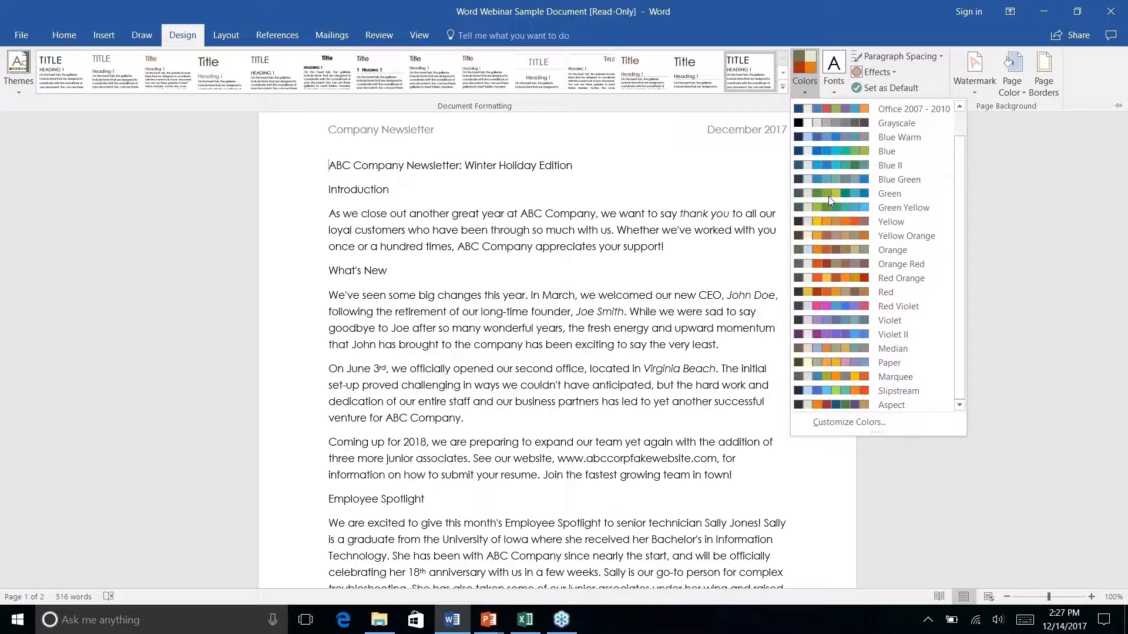
pyautogui.scroll(1, 829, 196)
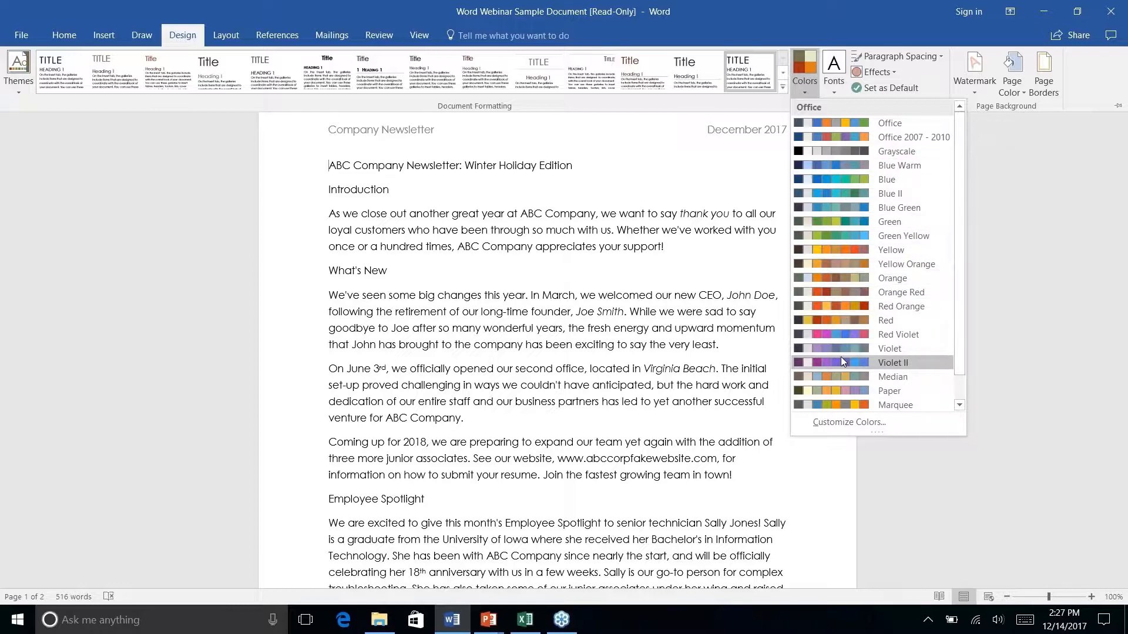
# Open Customize Colors, then cancel without changing the Wisp theme colours
pyautogui.rightClick(841, 426)
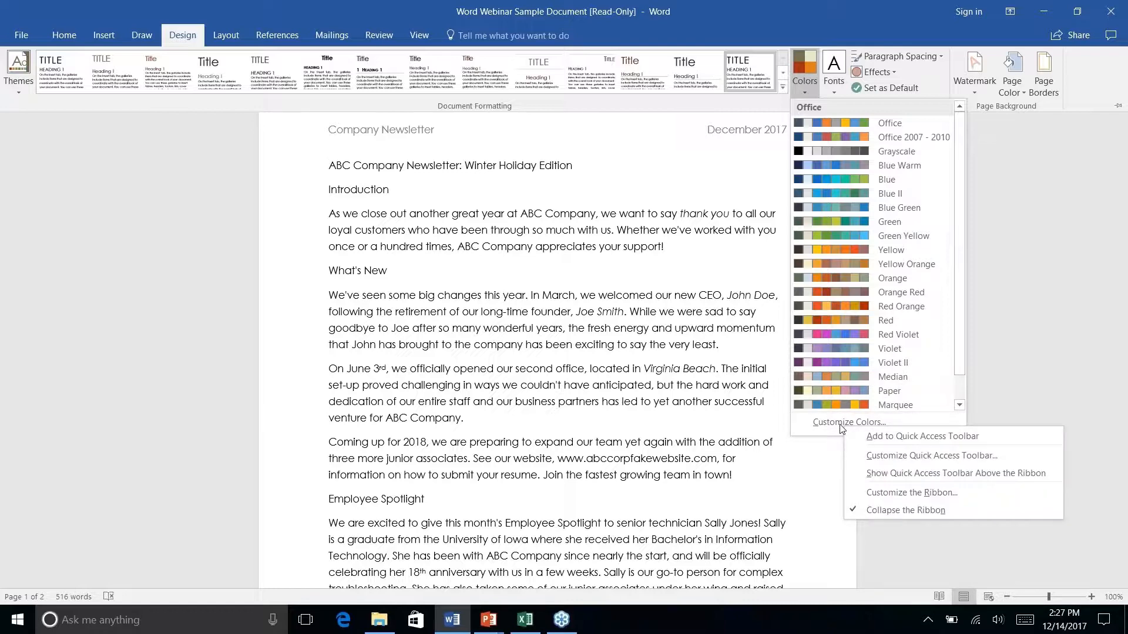
pyautogui.click(834, 421)
pyautogui.click(834, 421)
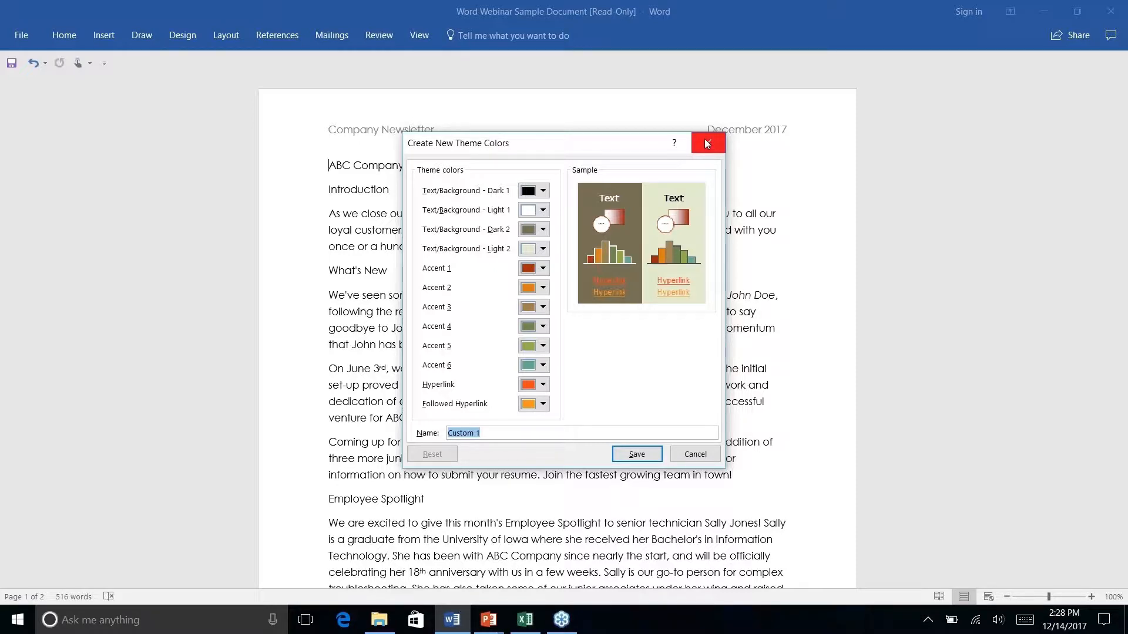
pyautogui.click(691, 457)
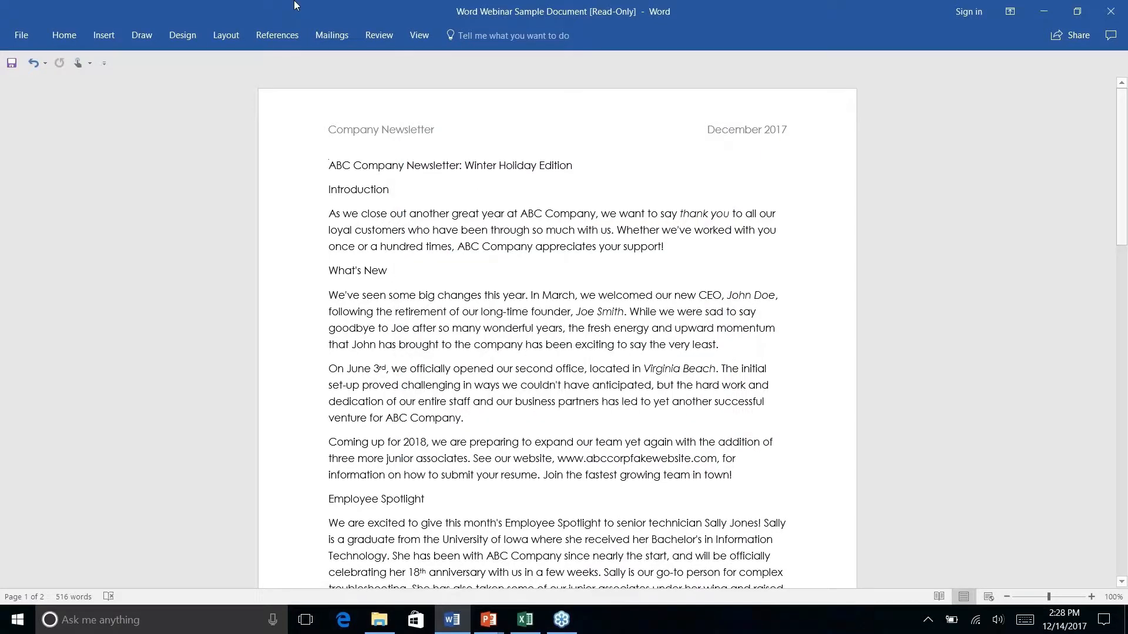
# Back on the Design tab, browse the style sets and apply the Feathered theme
pyautogui.click(210, 36)
pyautogui.click(190, 35)
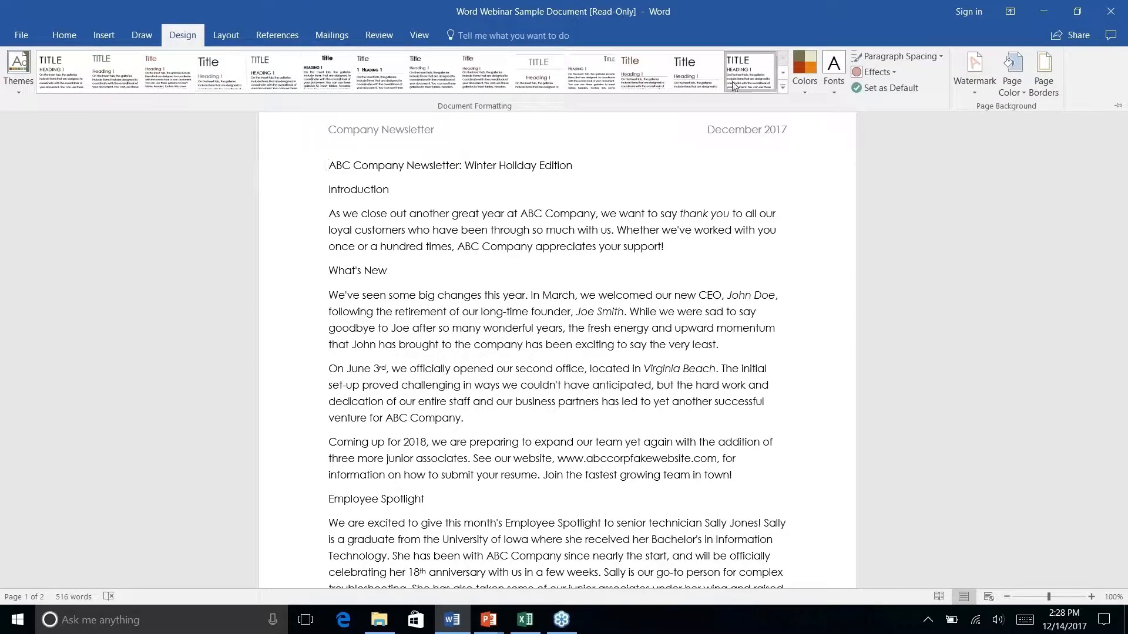
pyautogui.click(785, 91)
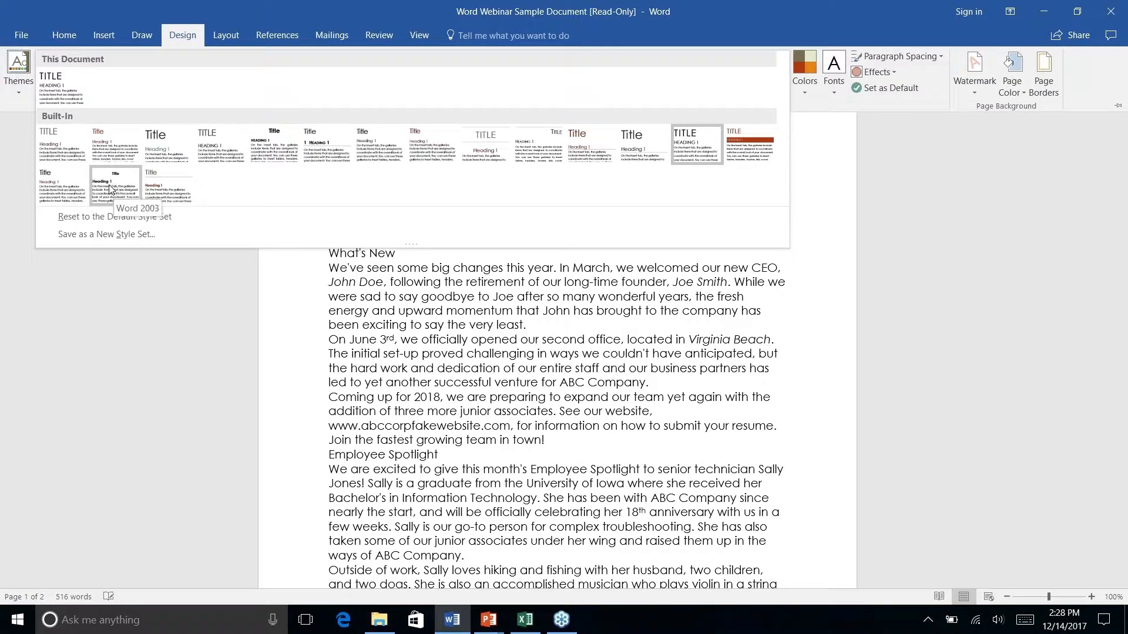
pyautogui.click(18, 91)
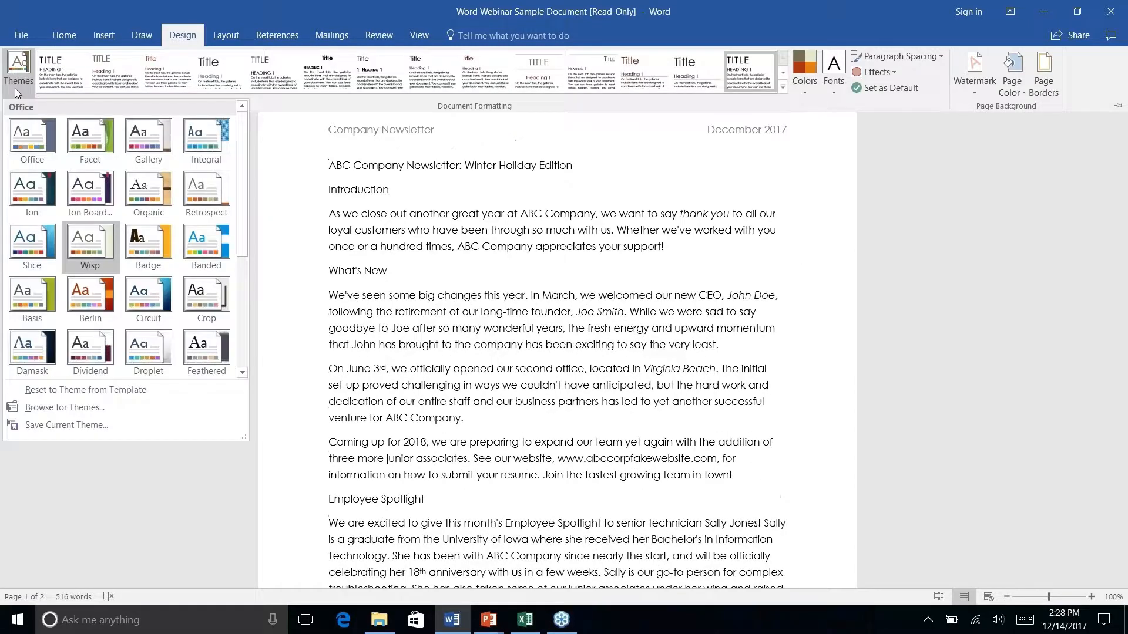
pyautogui.rightClick(201, 351)
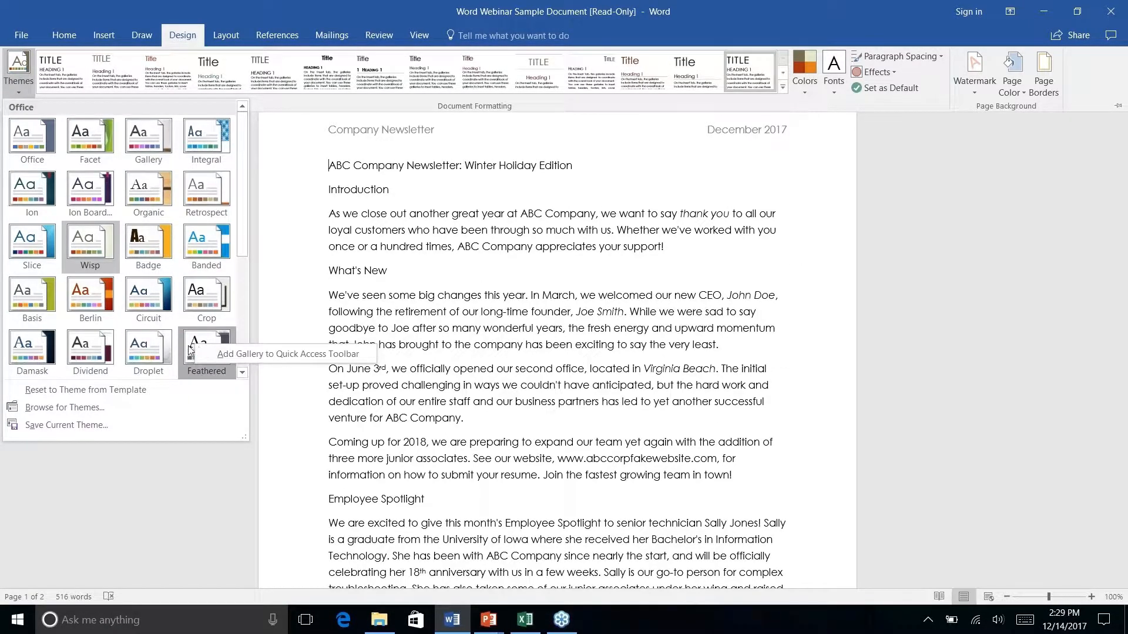
pyautogui.click(188, 341)
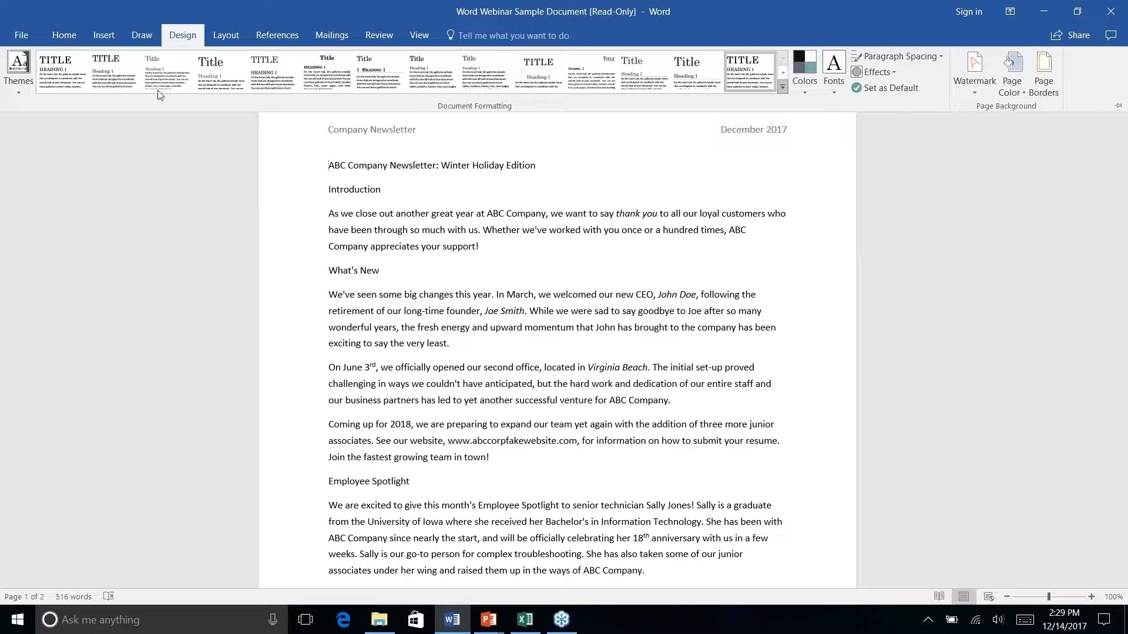
# Collapse the ribbon with Ctrl+F1 and bring up the Home styles commands at the newsletter title
pyautogui.click(109, 35)
pyautogui.click(148, 36)
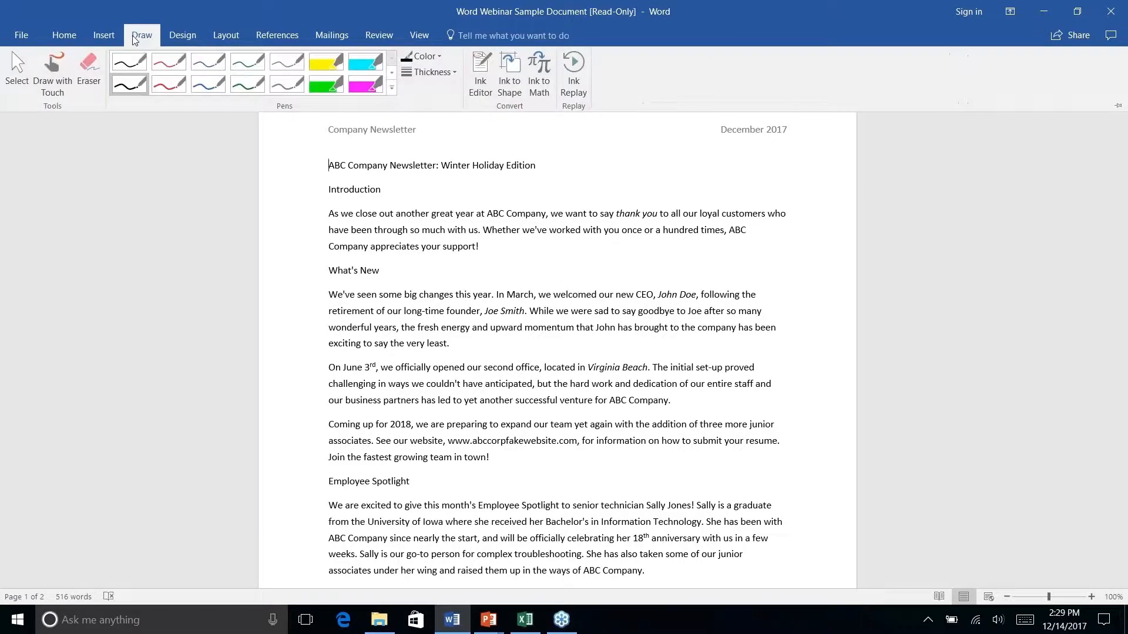
pyautogui.click(75, 38)
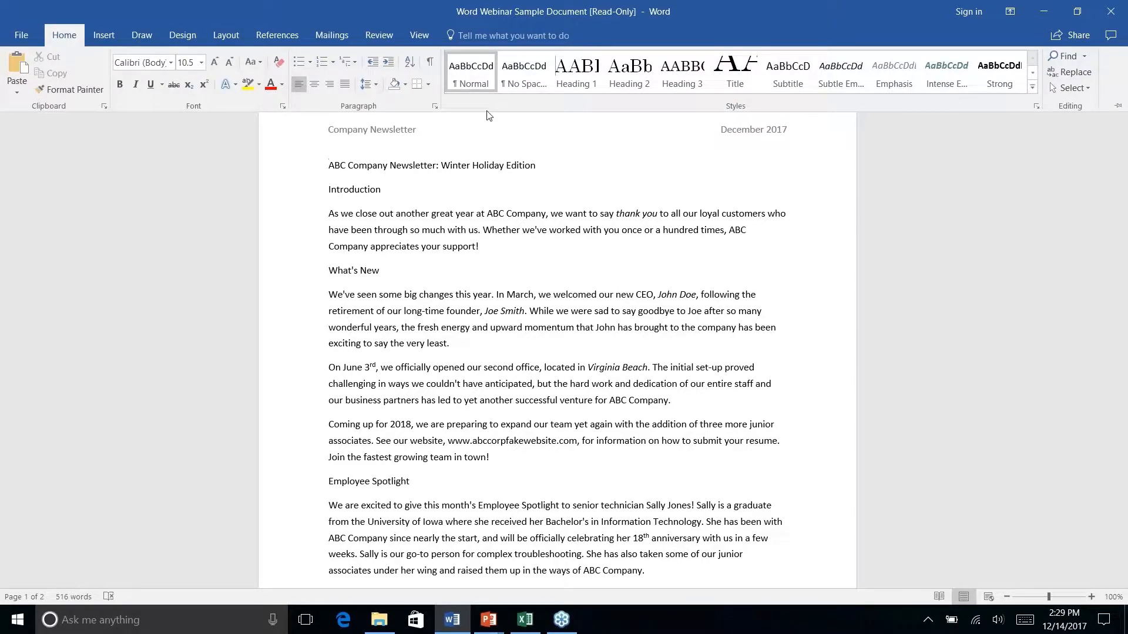
pyautogui.hotkey('ctrl', 'F1')
pyautogui.scroll(-7, 558, 333)
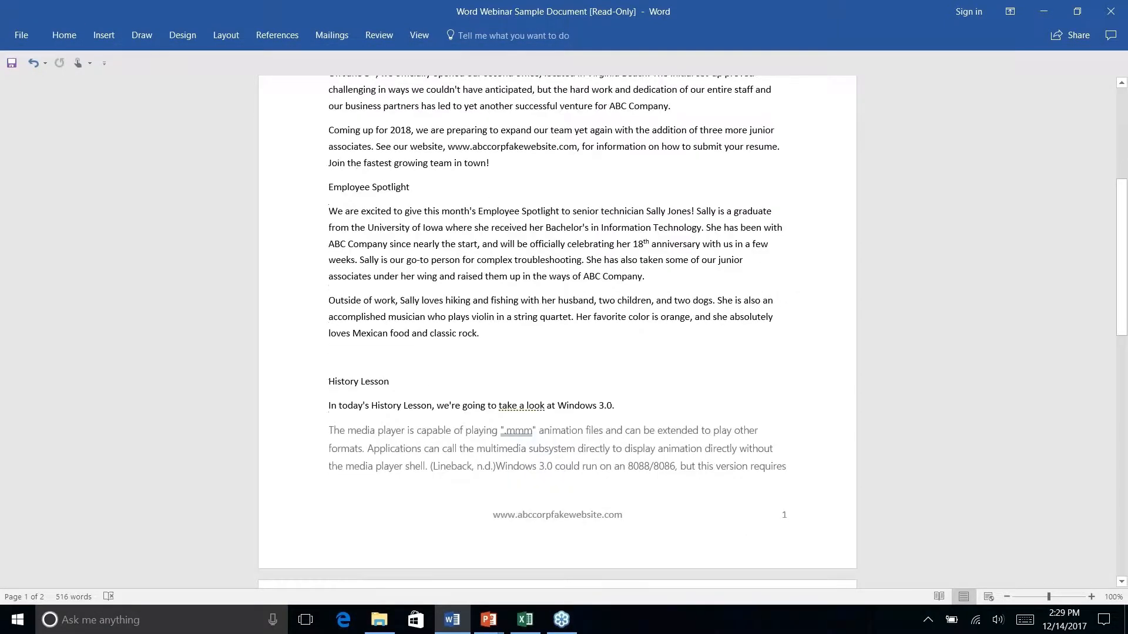
pyautogui.scroll(7, 558, 332)
pyautogui.scroll(-12, 558, 332)
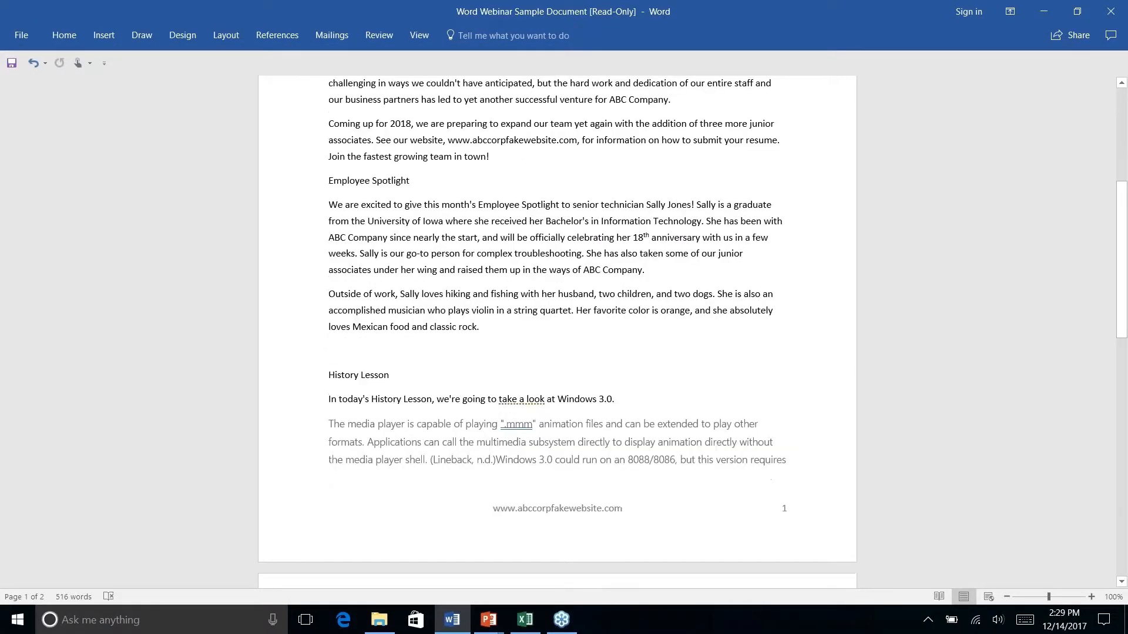
pyautogui.scroll(12, 558, 333)
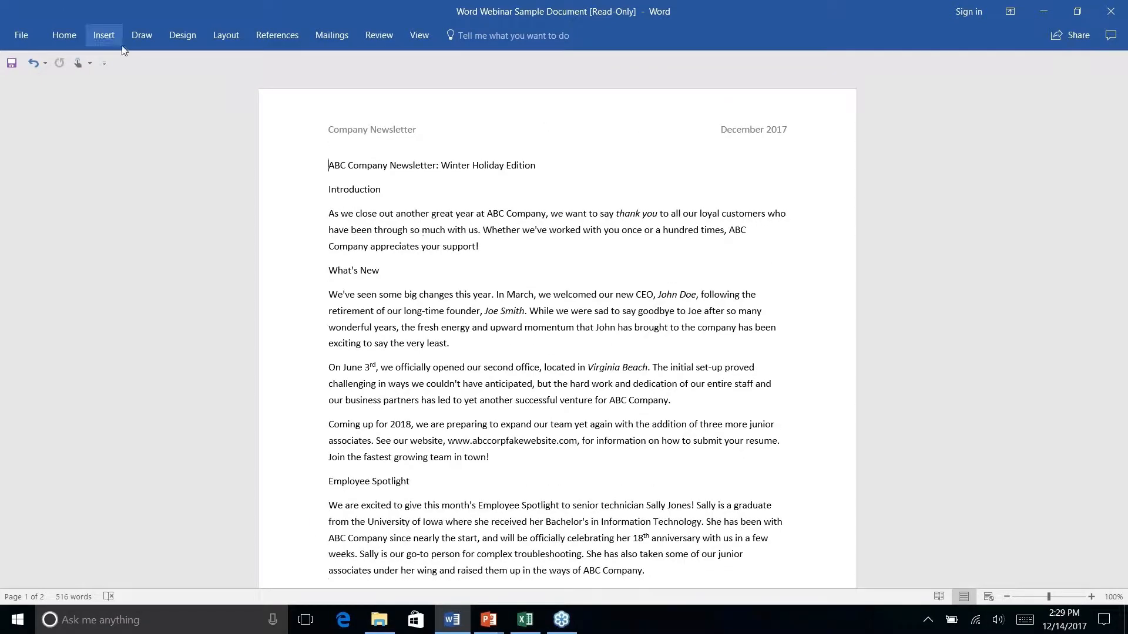
pyautogui.click(71, 38)
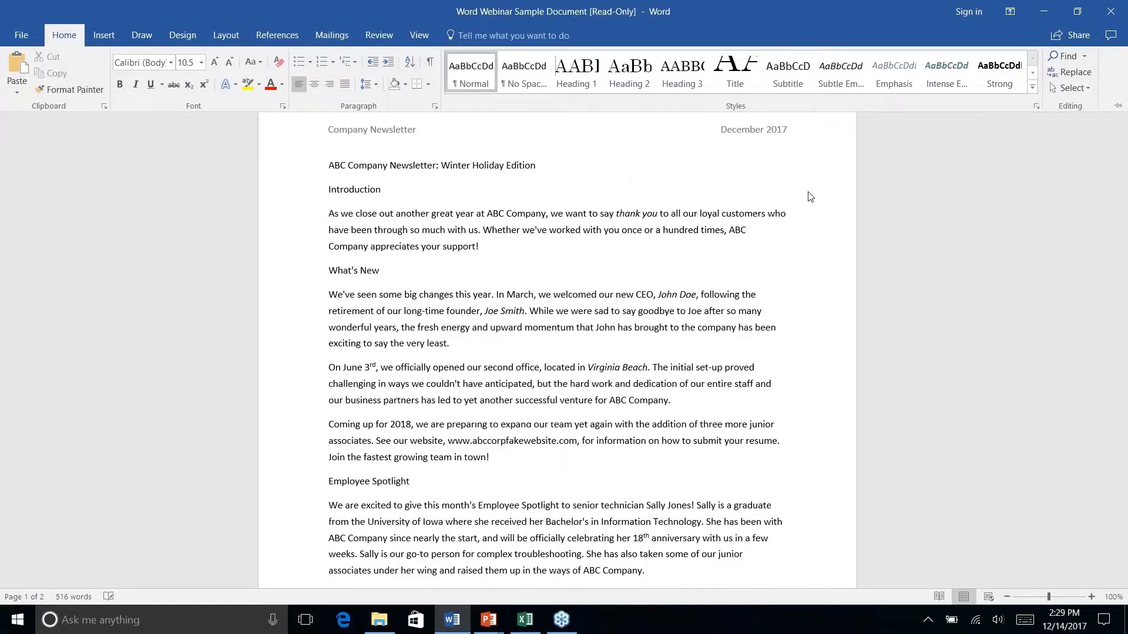
# Apply the Title style to the 'ABC Company Newsletter: Winter Holiday Edition' line
pyautogui.tripleClick(389, 165)
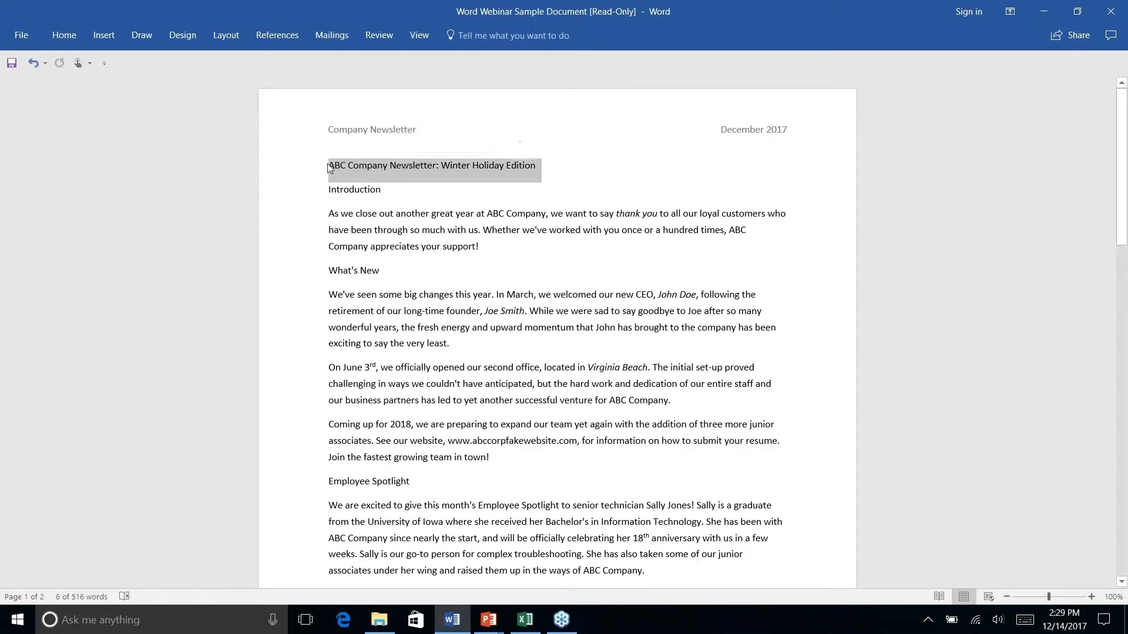
pyautogui.click(66, 36)
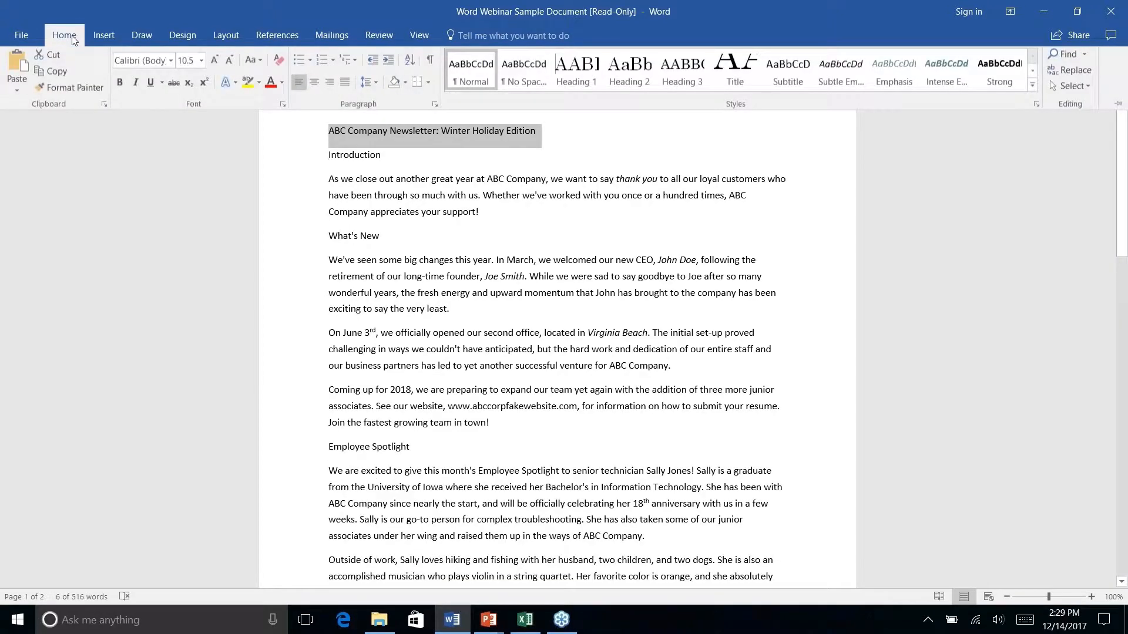
pyautogui.click(746, 78)
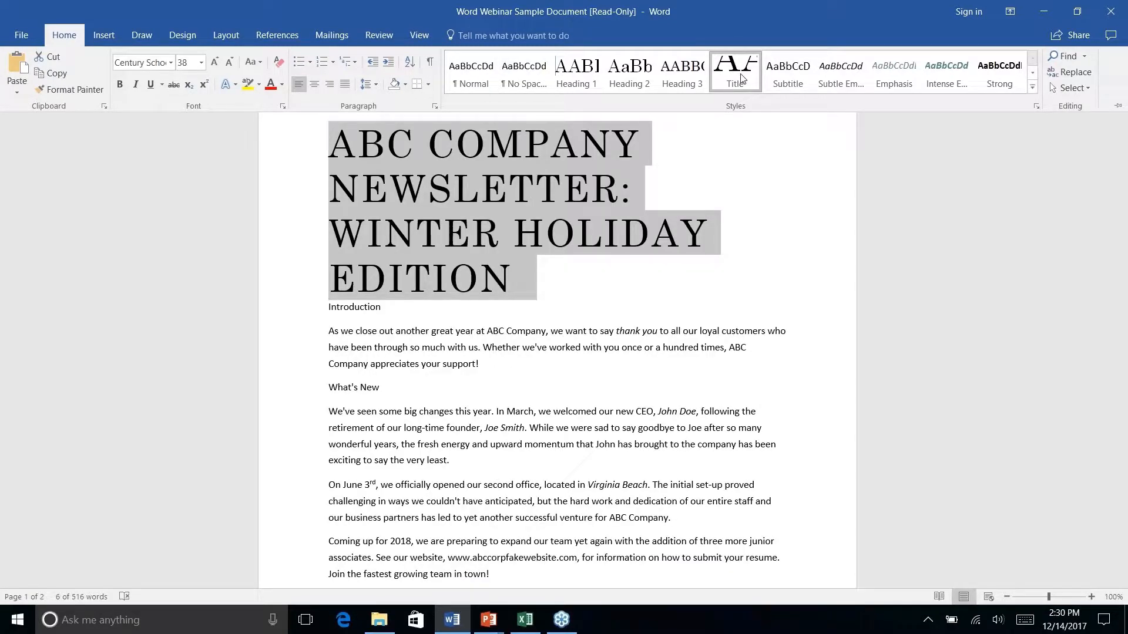
pyautogui.click(741, 80)
# Collapse the ribbon again and bring the Home styles commands back into view
pyautogui.hotkey('ctrl', 'F1')
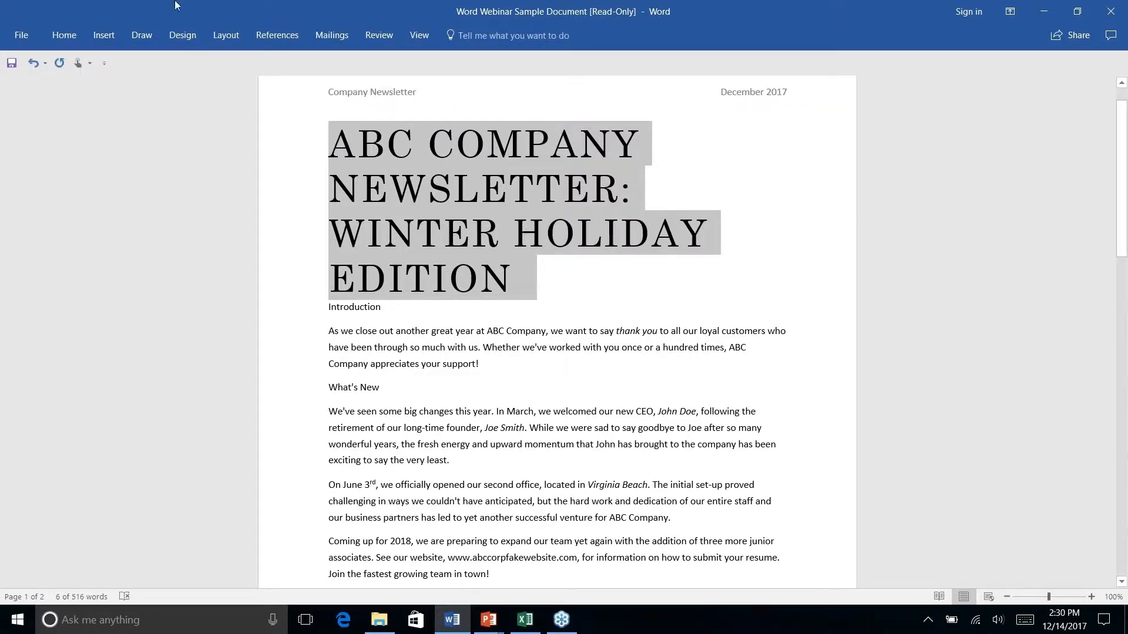
pyautogui.rightClick(61, 34)
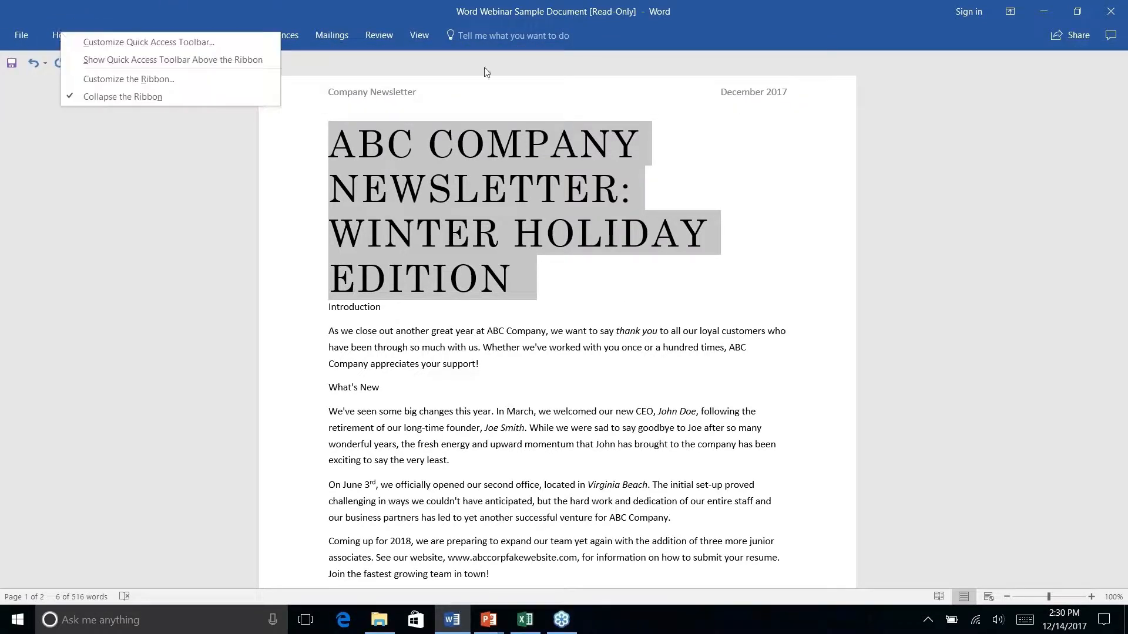
pyautogui.click(277, 172)
pyautogui.click(64, 33)
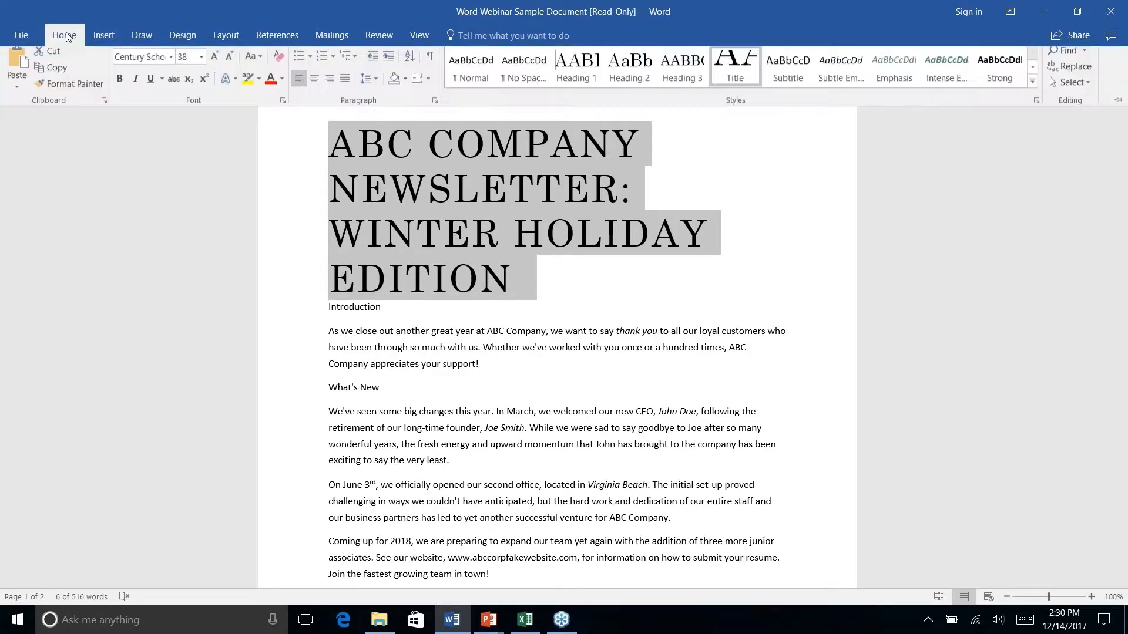
# Modify the Title style's font size to 20 pt and place the cursor before WINTER
pyautogui.rightClick(741, 71)
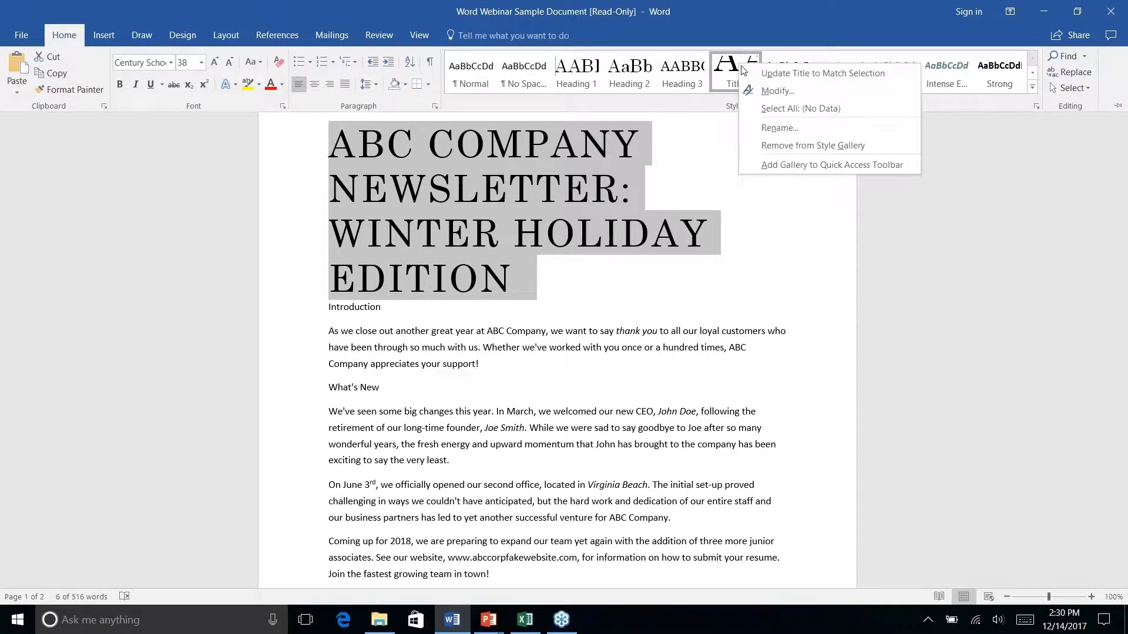
pyautogui.click(774, 92)
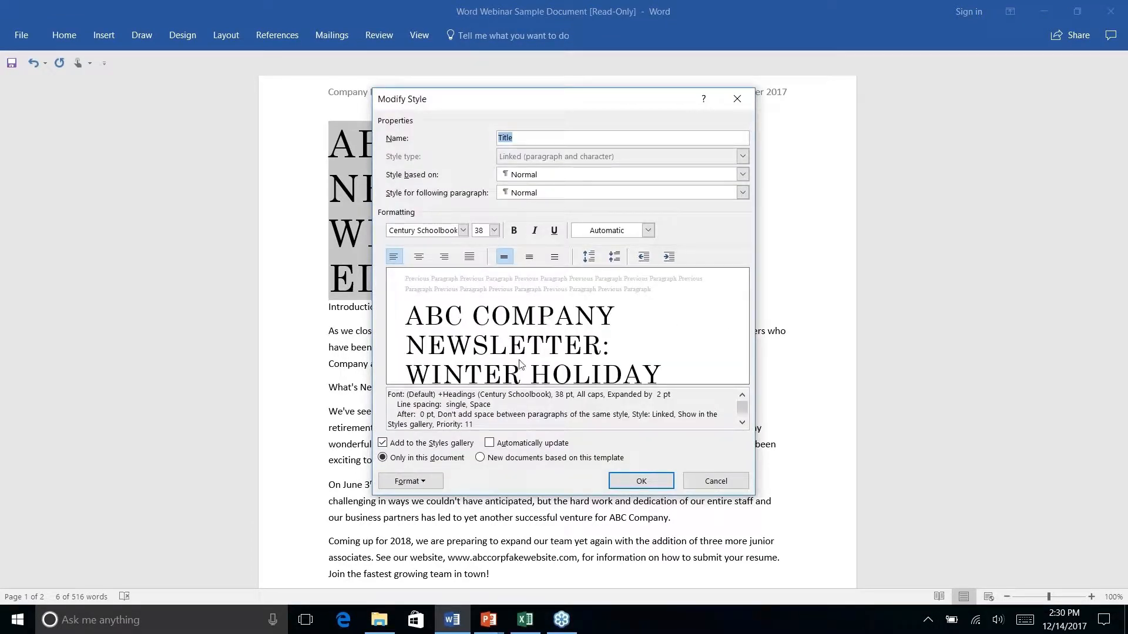
pyautogui.click(494, 231)
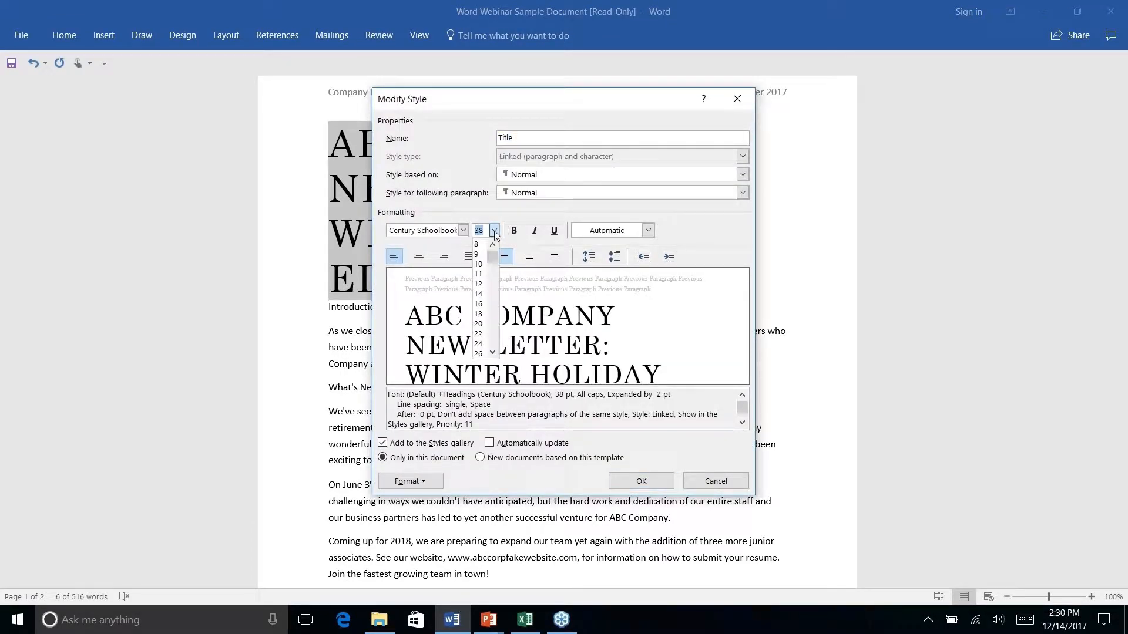
pyautogui.click(478, 304)
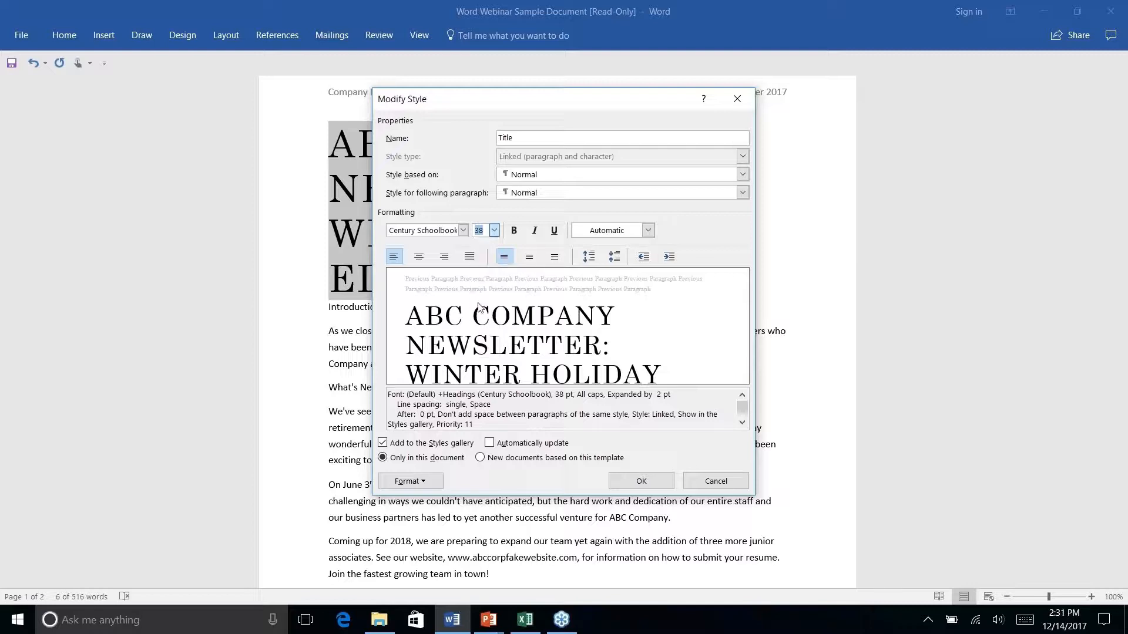
pyautogui.click(494, 231)
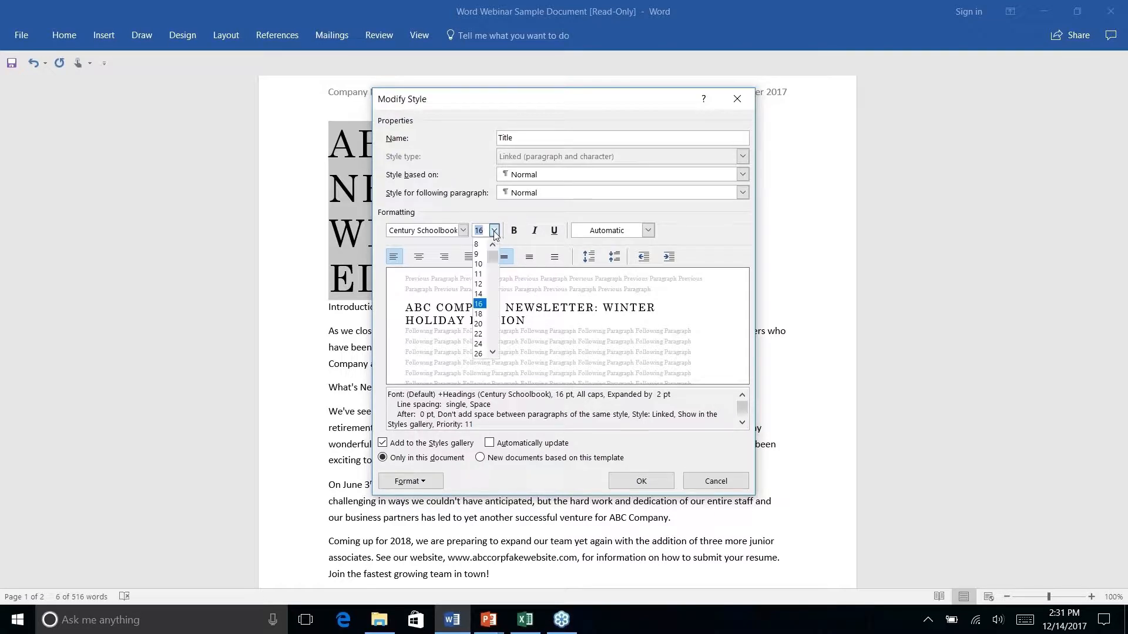
pyautogui.click(479, 314)
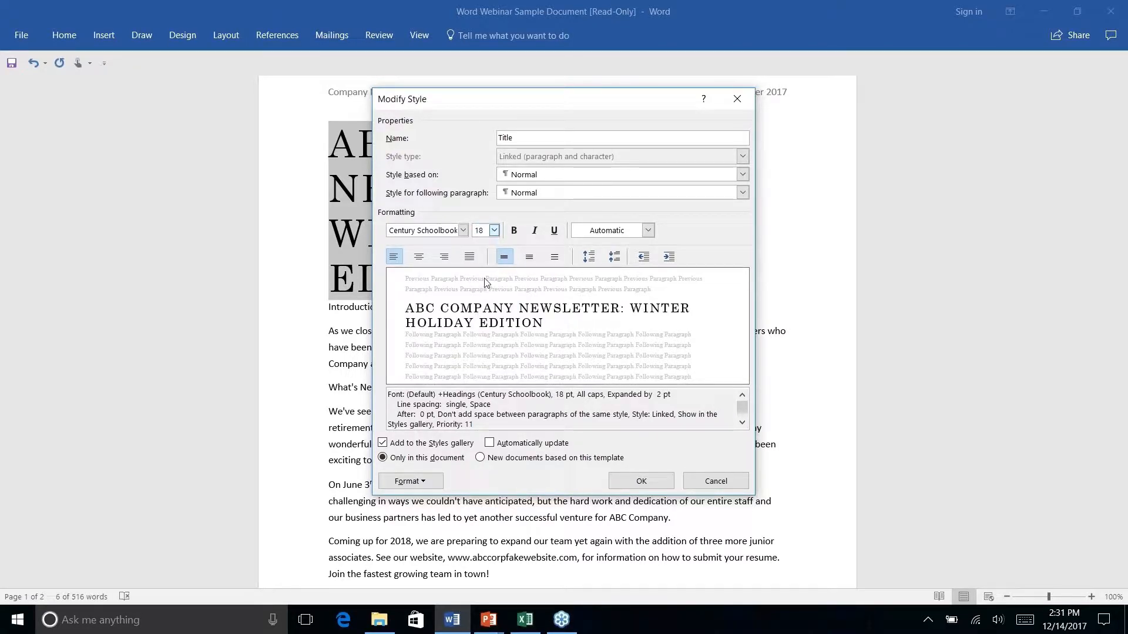
pyautogui.click(494, 231)
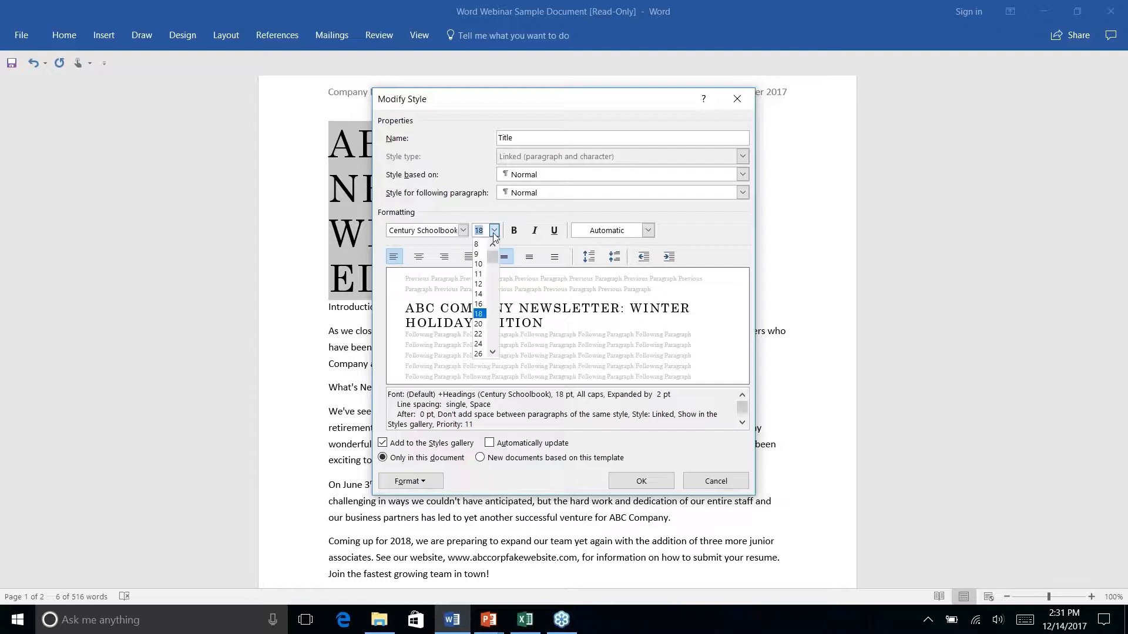
pyautogui.click(479, 324)
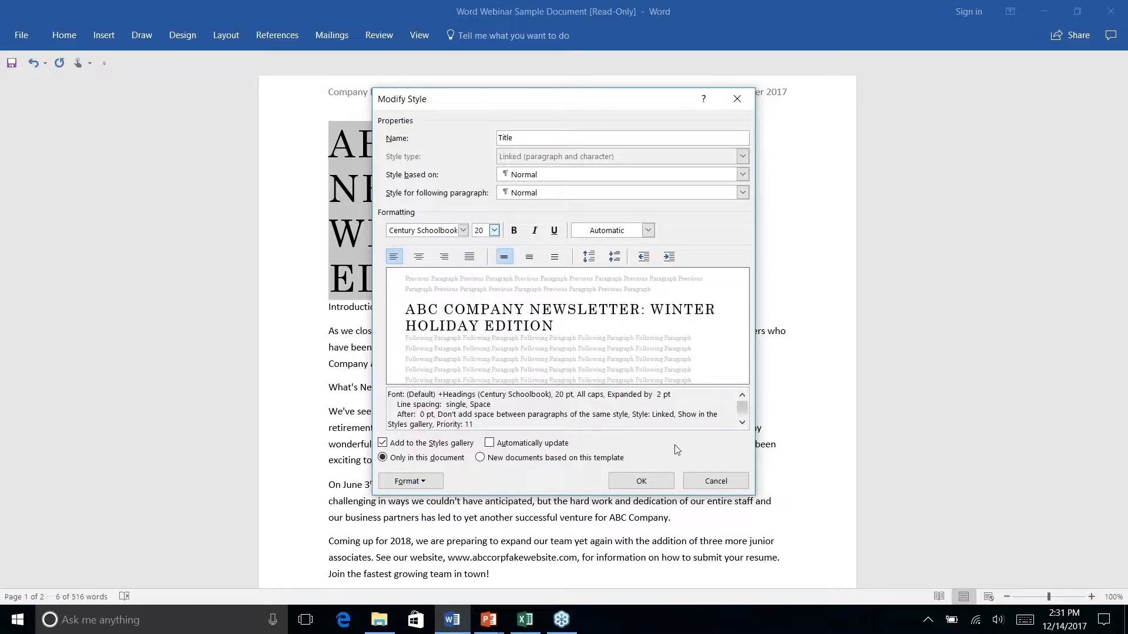
pyautogui.click(642, 482)
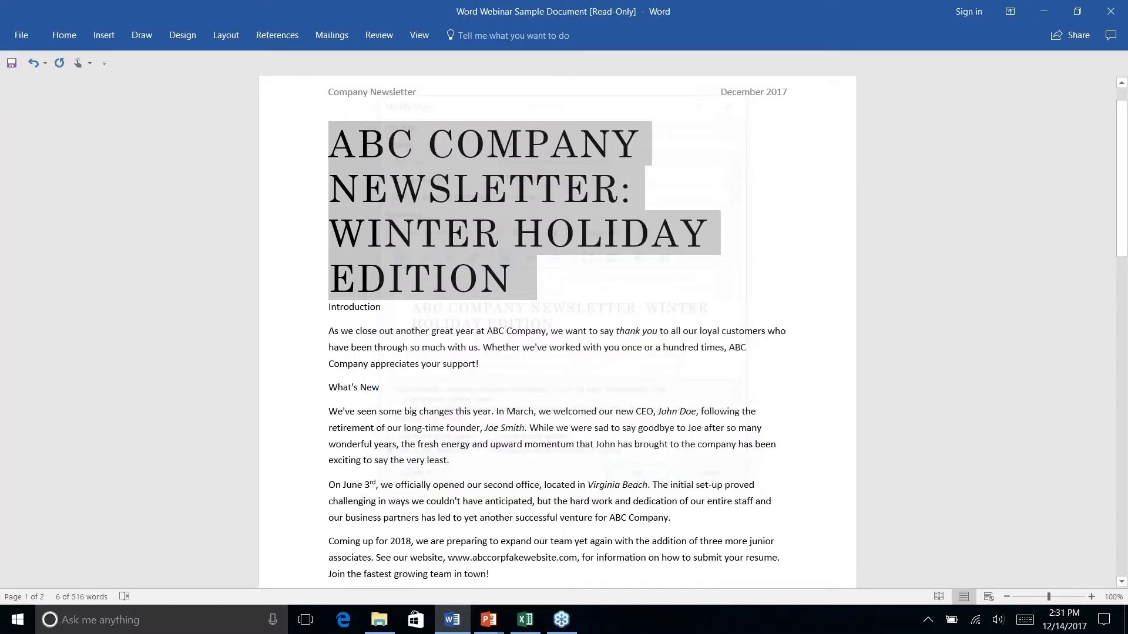
pyautogui.click(693, 134)
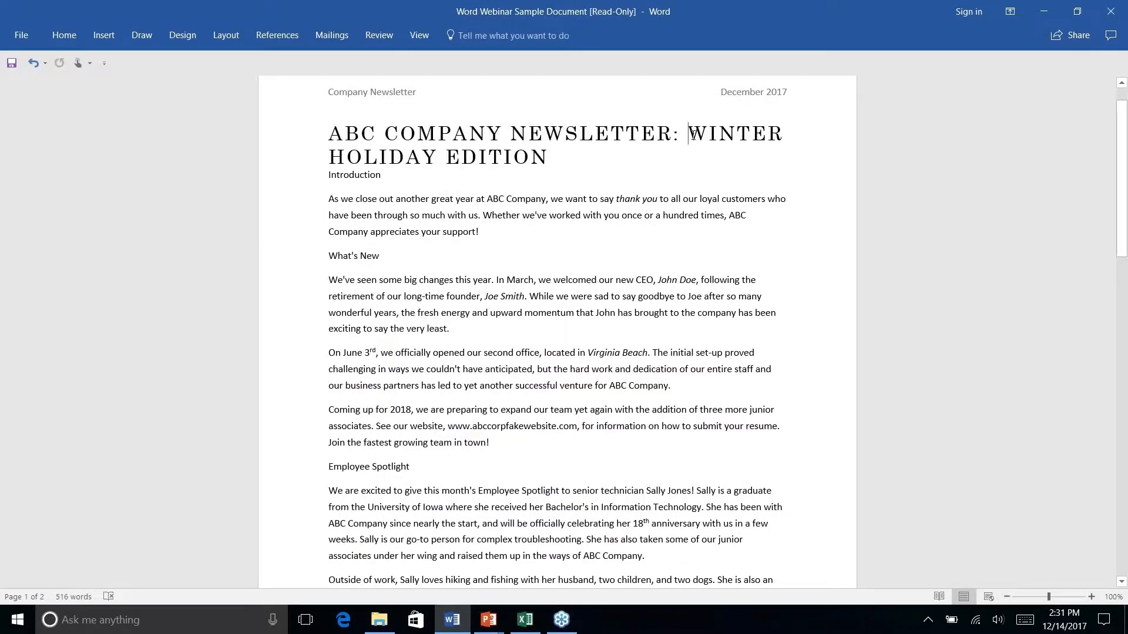
# Move WINTER HOLIDAY EDITION to a second line and apply Heading 1 to Introduction
pyautogui.press('Return')
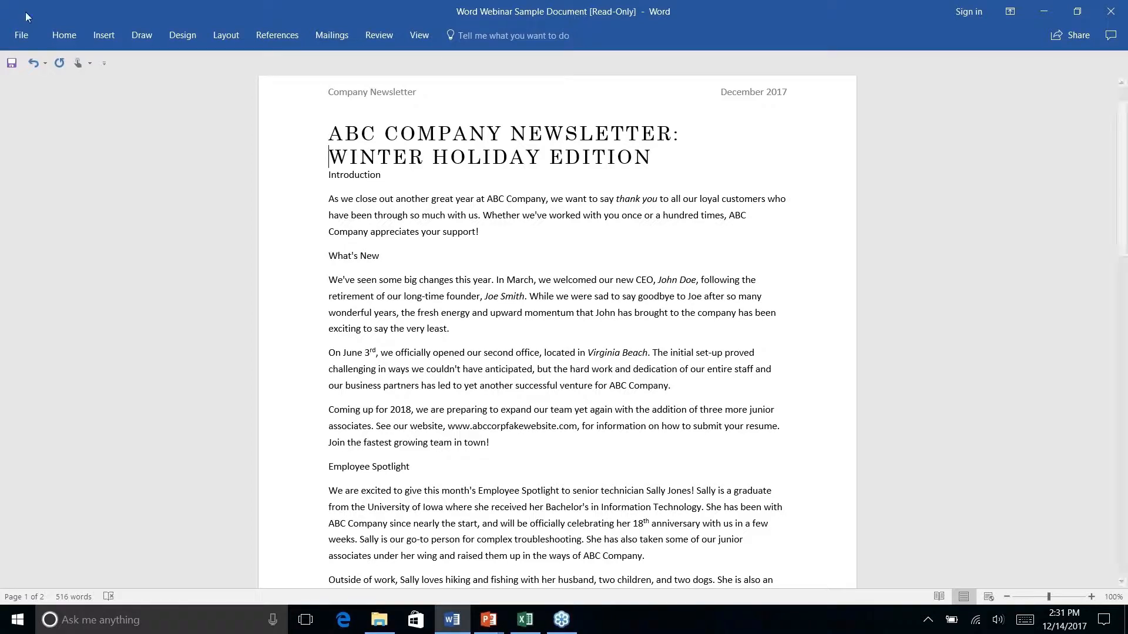
pyautogui.tripleClick(336, 176)
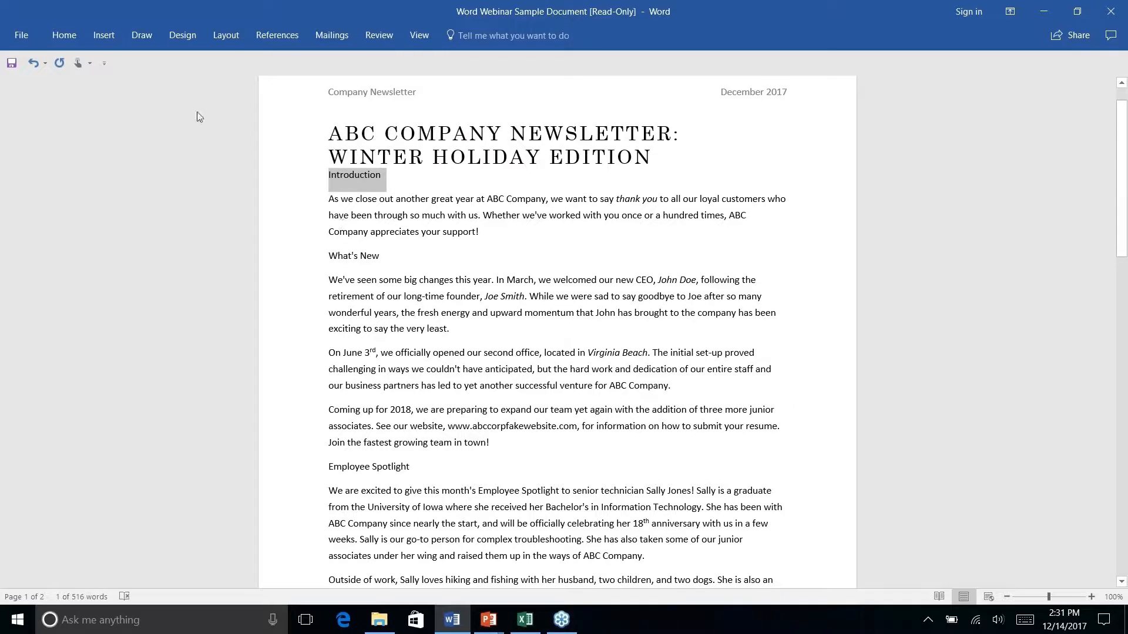
pyautogui.click(65, 35)
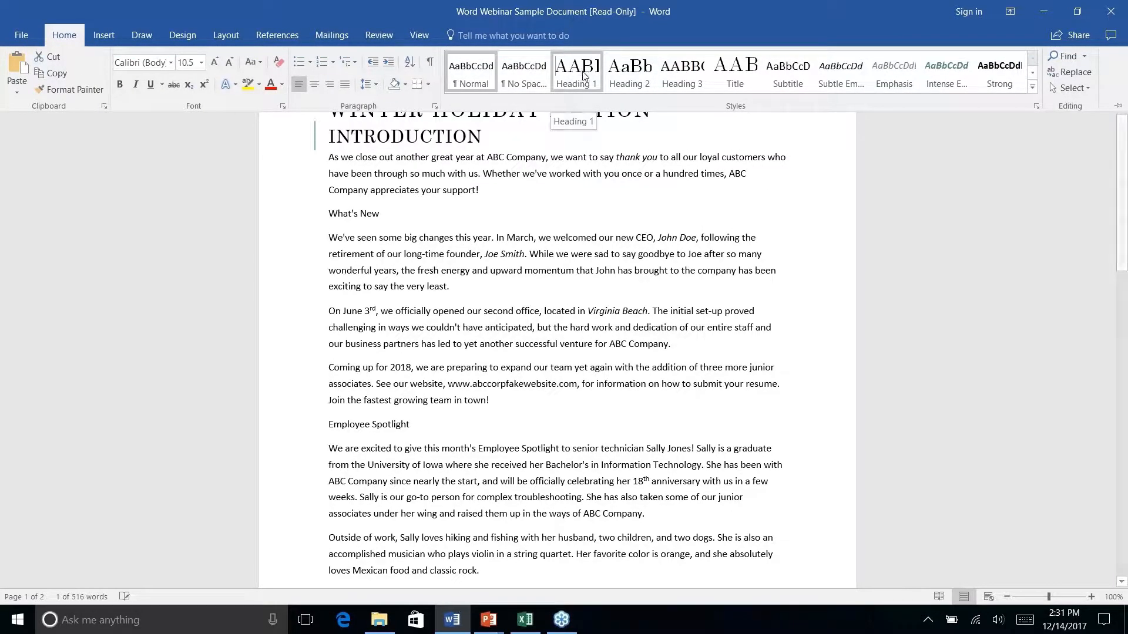
pyautogui.click(581, 71)
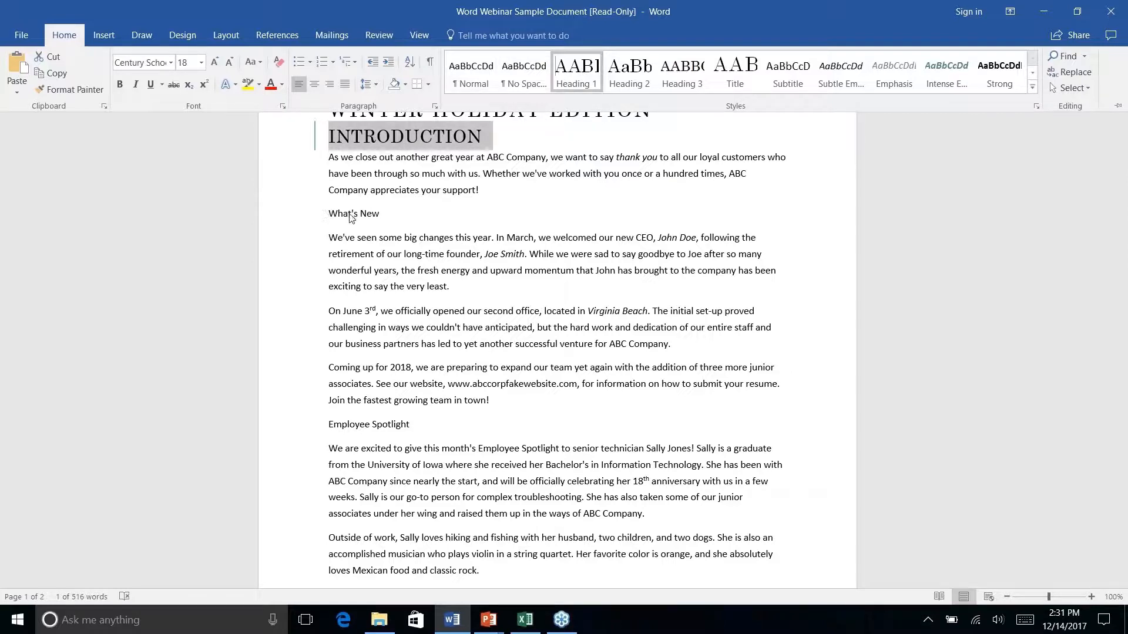
# Select the whole What's New heading line and show the styles commands
pyautogui.doubleClick(368, 214)
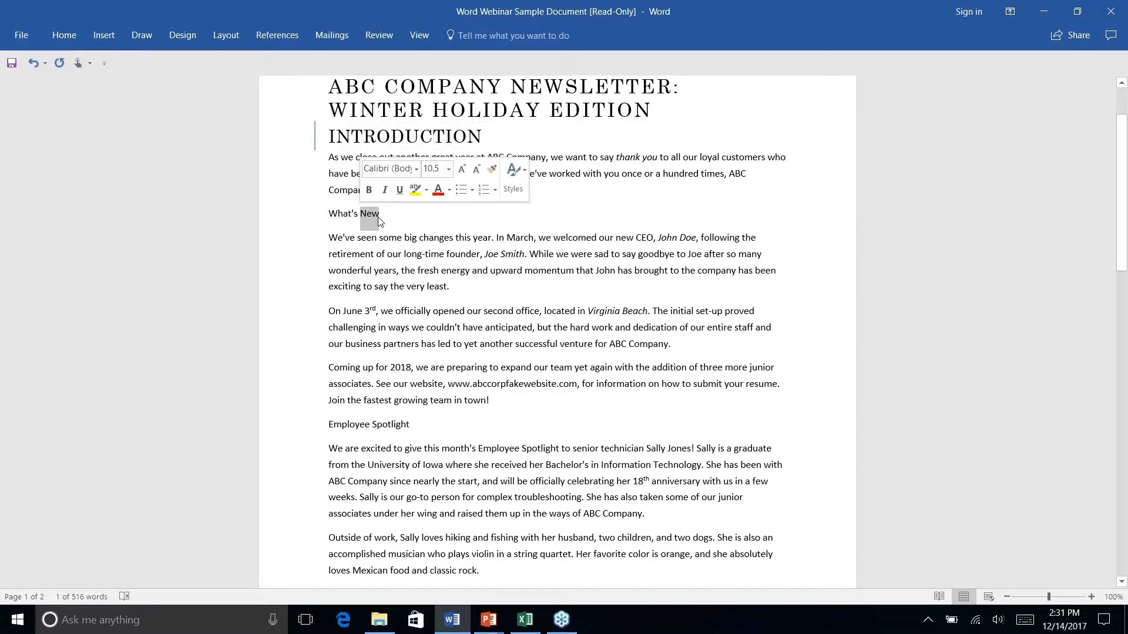
pyautogui.click(376, 216)
pyautogui.tripleClick(369, 213)
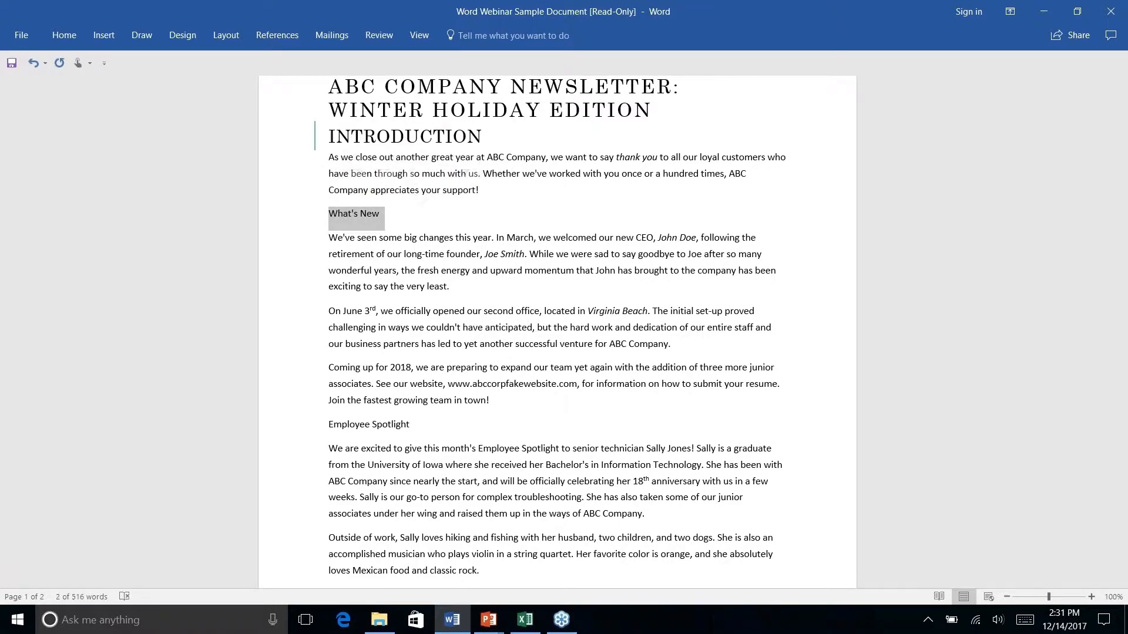
pyautogui.click(64, 34)
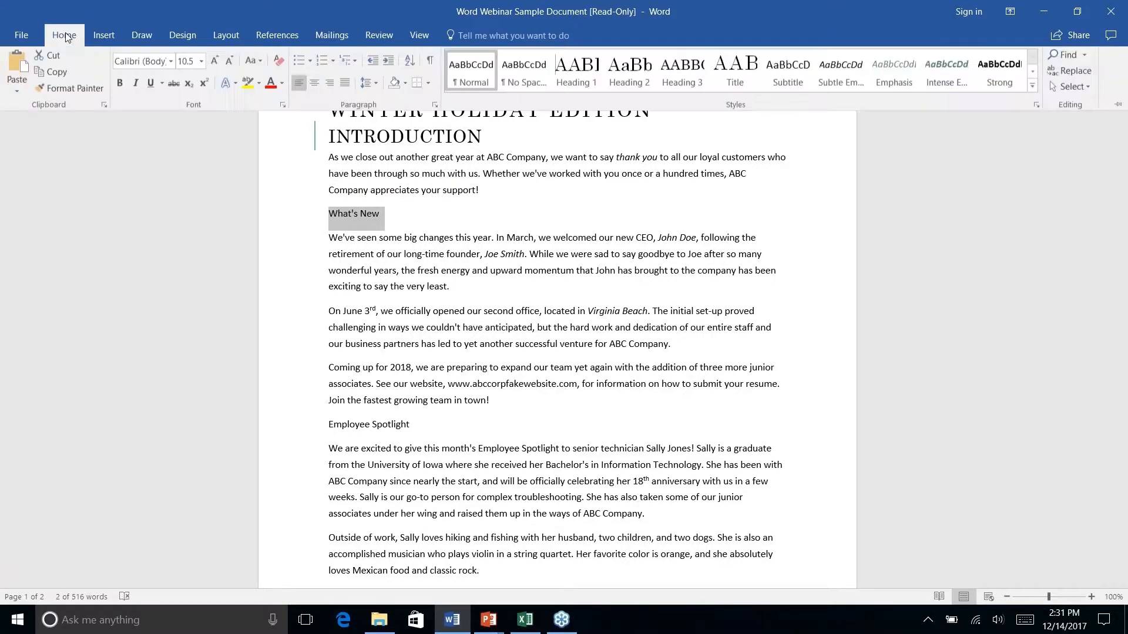
# Apply Heading 2 to What's New and Heading 1 to Employee Spotlight
pyautogui.click(630, 71)
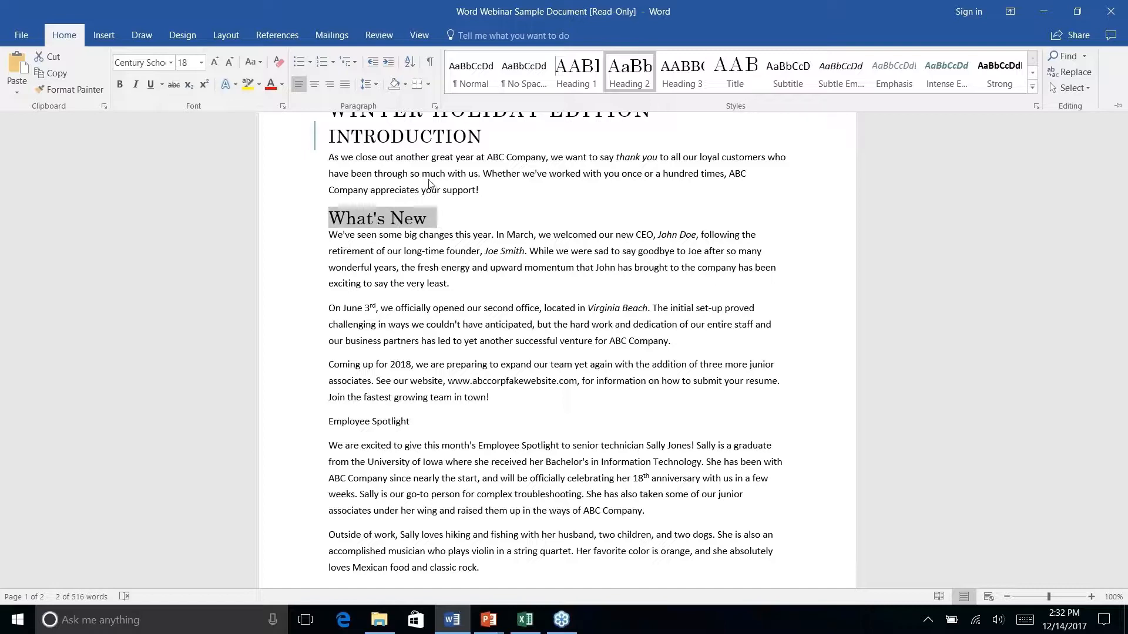
pyautogui.hotkey('ctrl', 'F1')
pyautogui.rightClick(367, 422)
pyautogui.press('Escape')
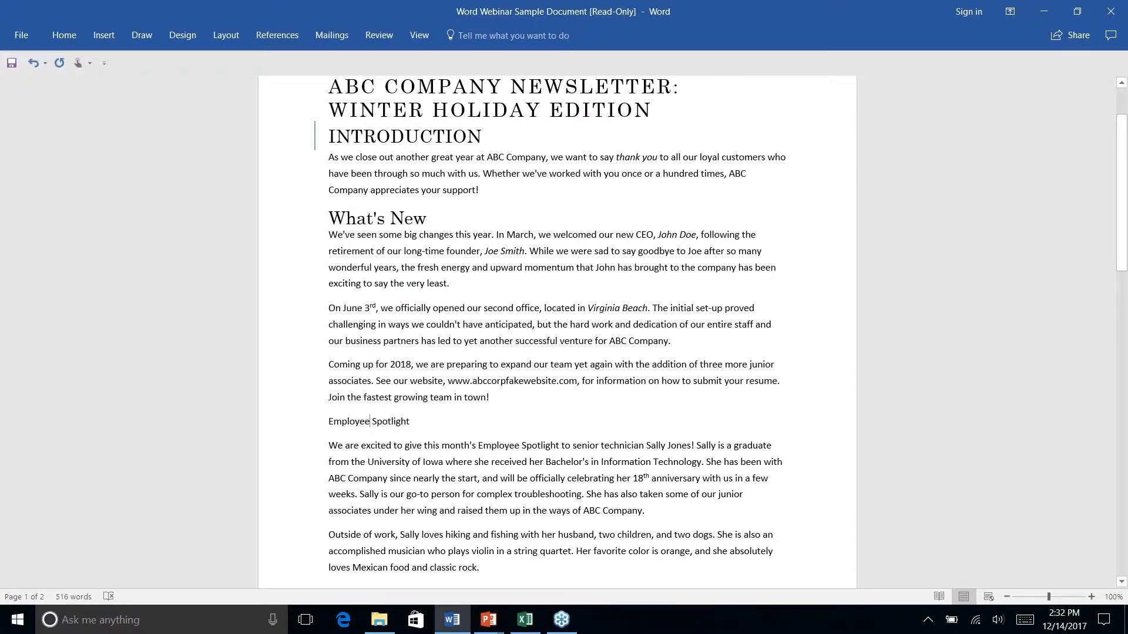
pyautogui.moveTo(329, 422); pyautogui.dragTo(409, 422)
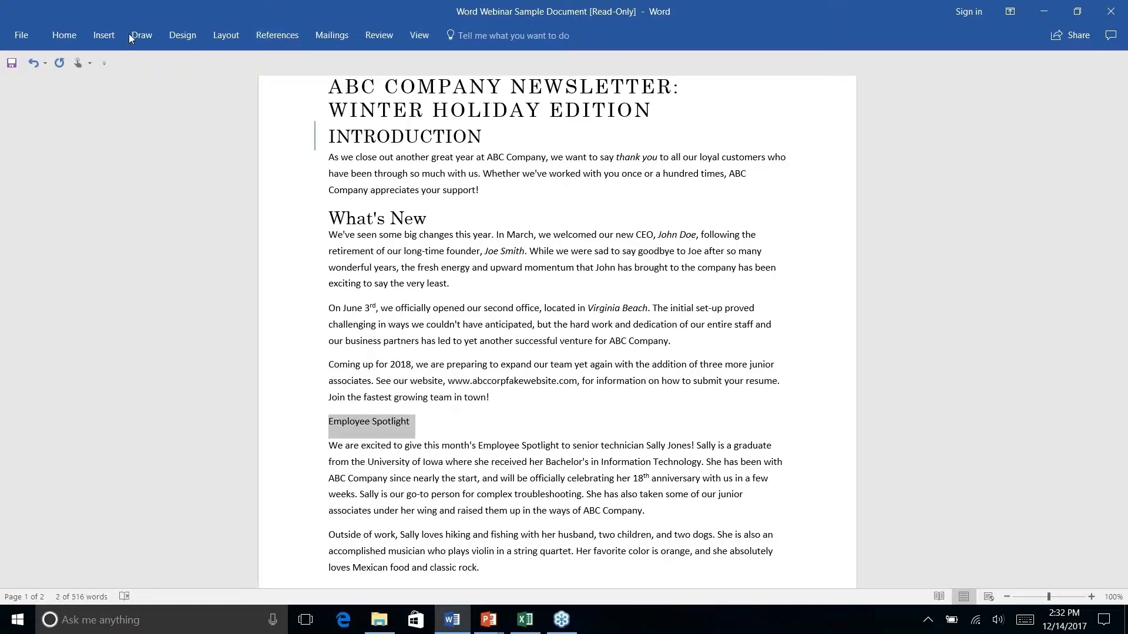
pyautogui.click(64, 35)
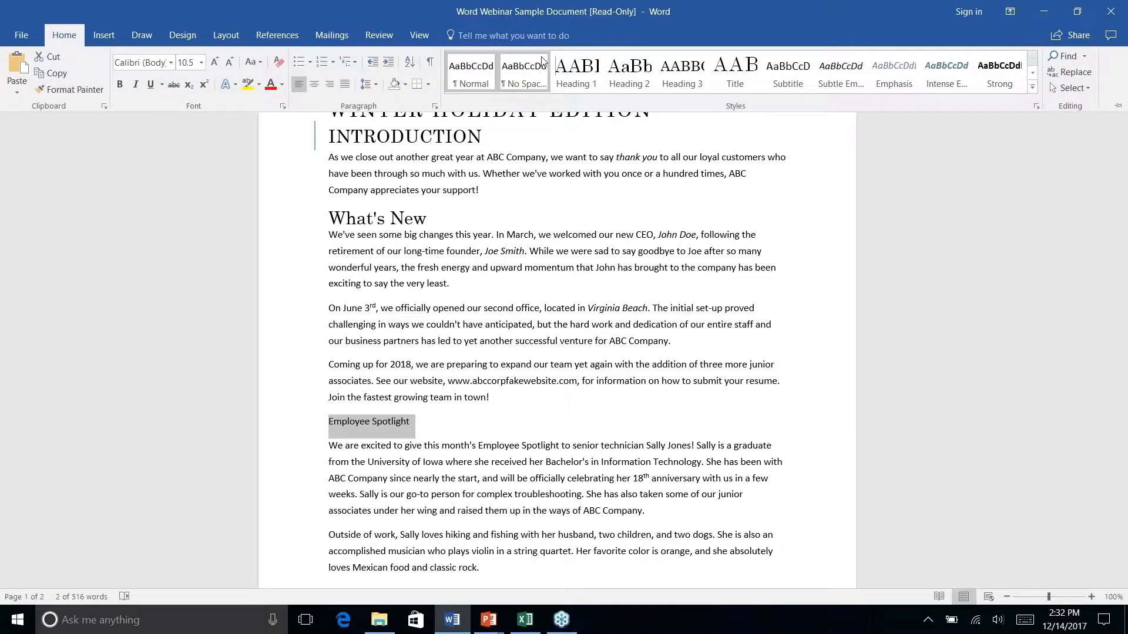
pyautogui.click(568, 71)
pyautogui.hotkey('ctrl', 'F1')
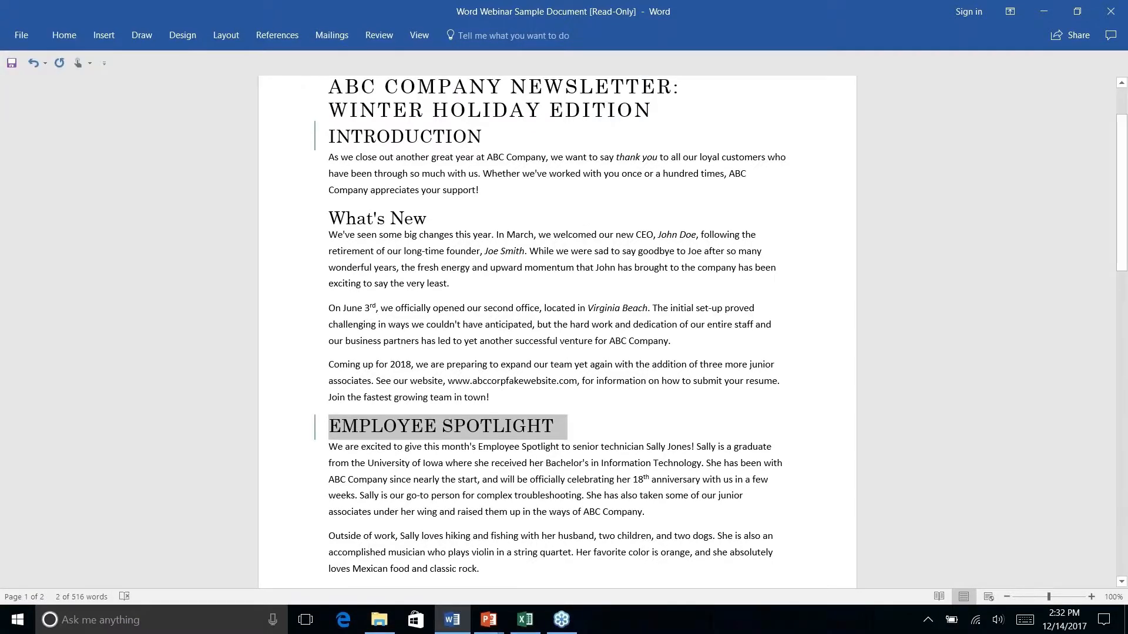
# Scroll down and select the History Lesson line
pyautogui.scroll(-6, 339, 359)
pyautogui.tripleClick(339, 360)
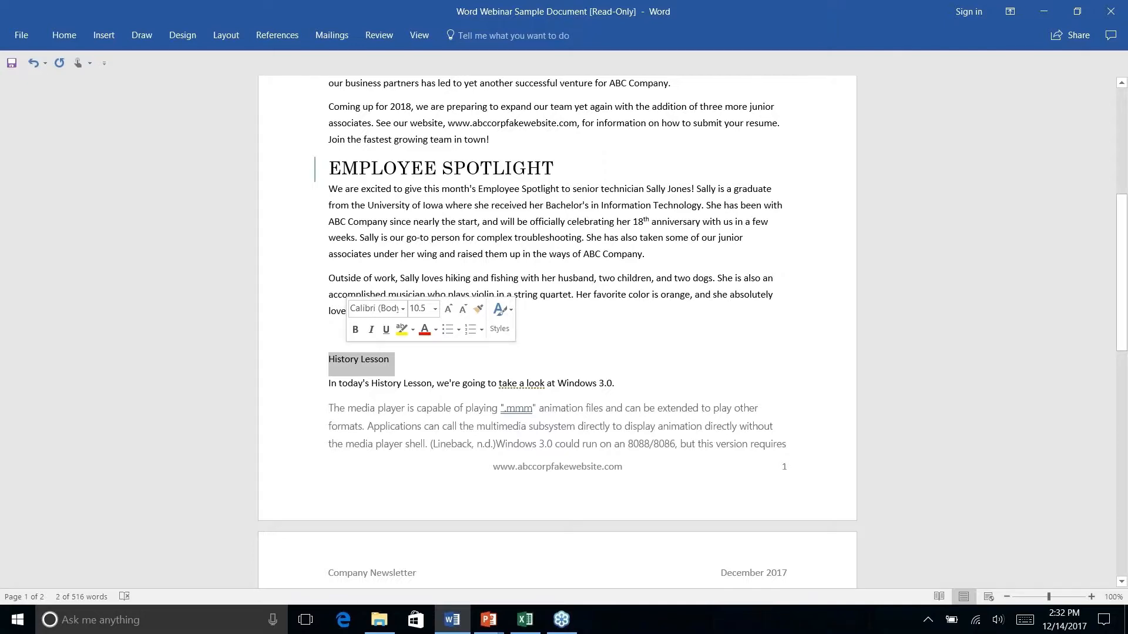
pyautogui.click(64, 34)
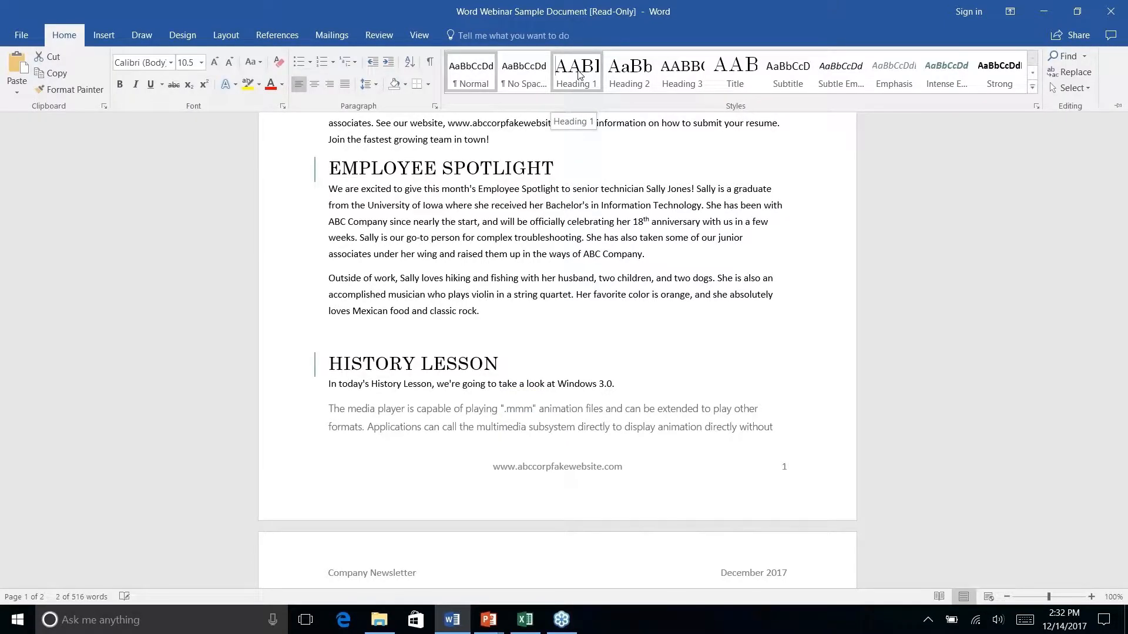
# Apply Heading 1 to History Lesson and move to the References section
pyautogui.click(579, 73)
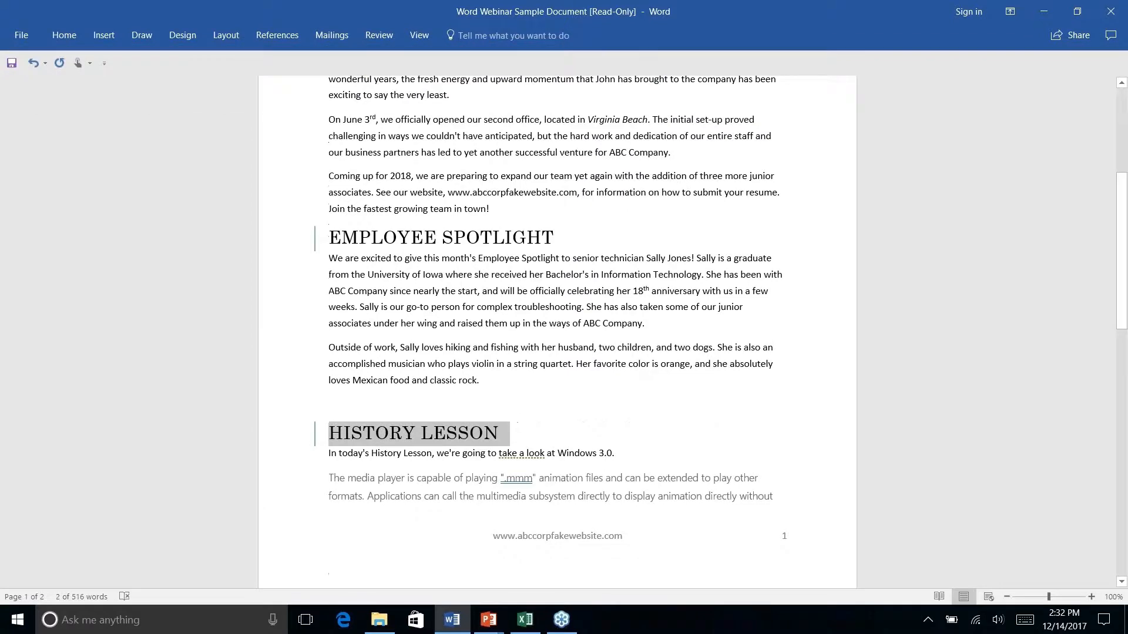
pyautogui.scroll(-8, 406, 252)
pyautogui.click(406, 252)
pyautogui.scroll(2, 534, 251)
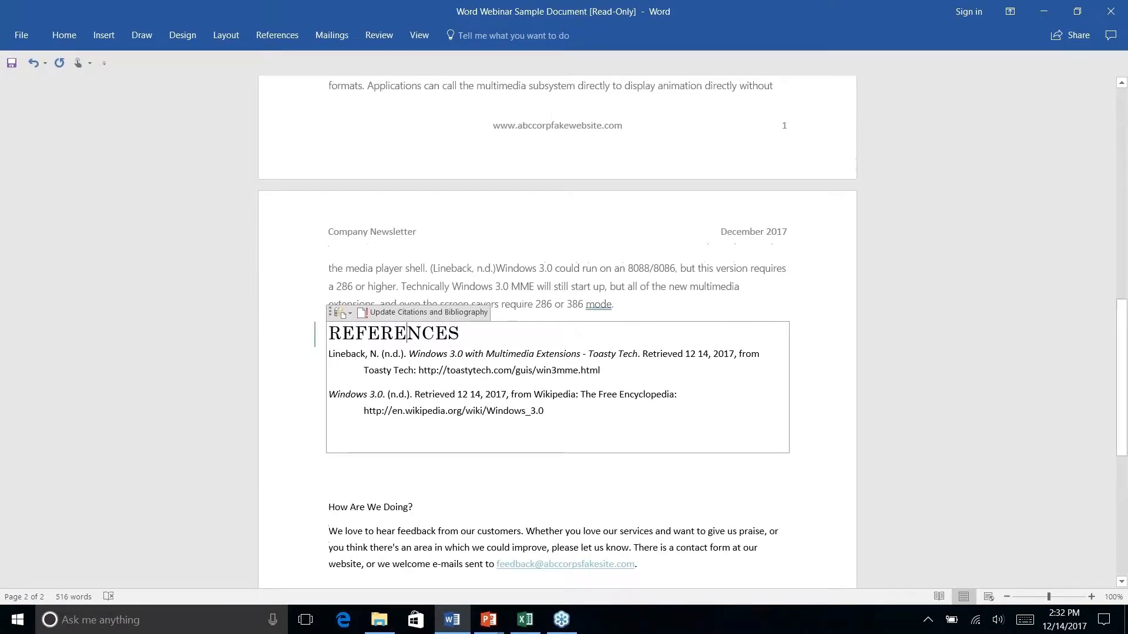
pyautogui.click(54, 32)
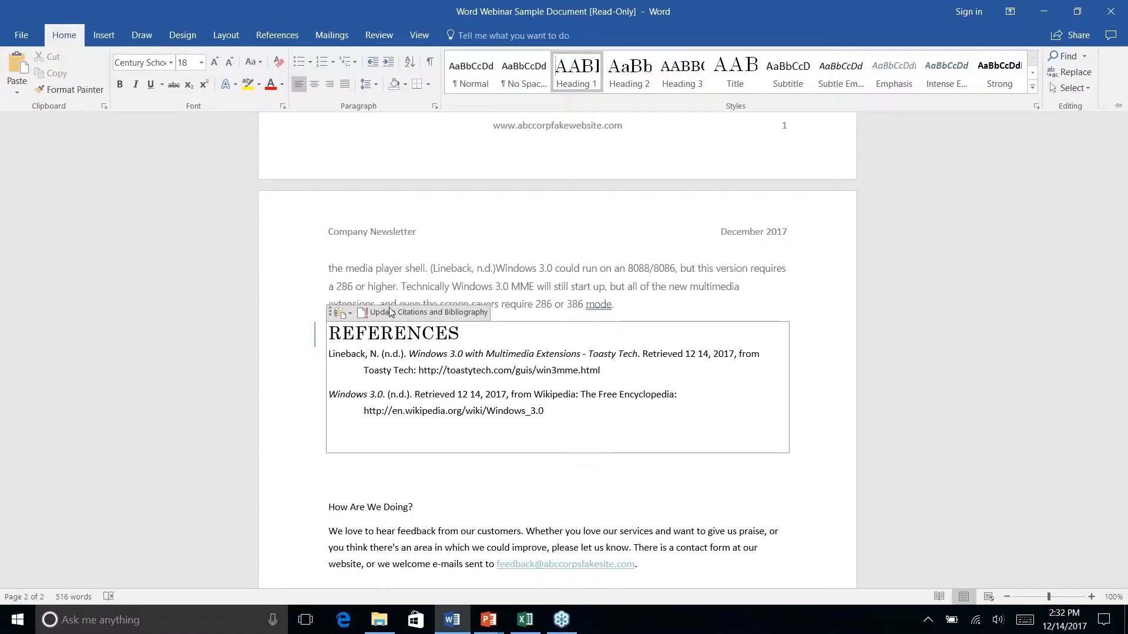
# Delete the References bibliography and its leftover empty line from page 2
pyautogui.rightClick(569, 399)
pyautogui.click(587, 484)
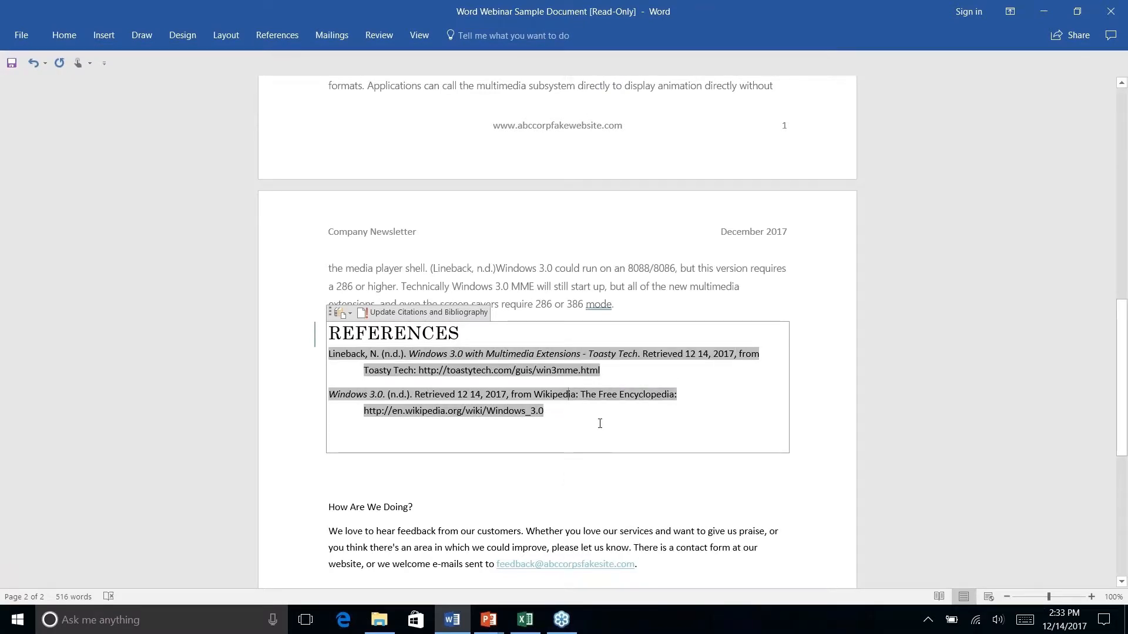
pyautogui.press('Delete')
pyautogui.rightClick(683, 465)
pyautogui.click(571, 415)
pyautogui.press('BackSpace')
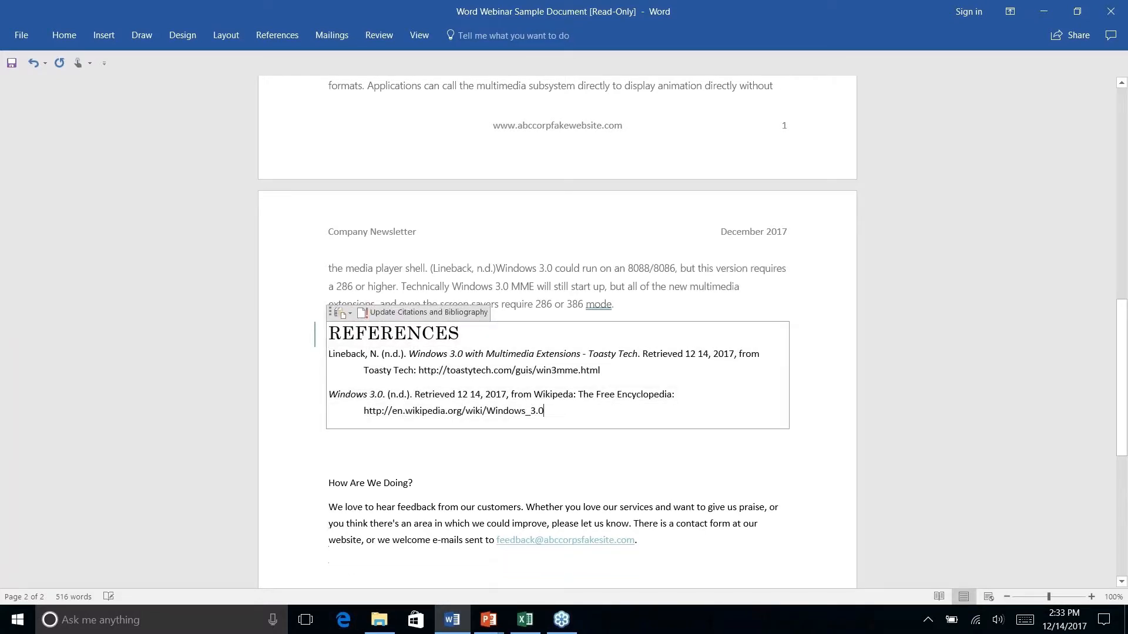
pyautogui.moveTo(373, 351); pyautogui.dragTo(329, 333)
pyautogui.press('Delete')
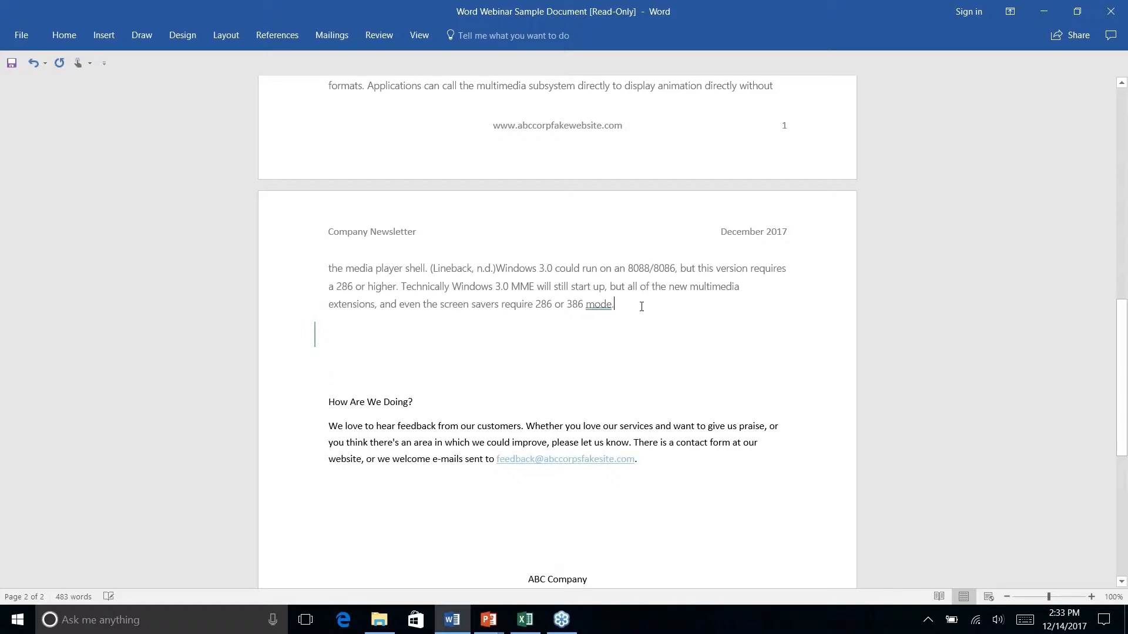
pyautogui.press('Delete')
pyautogui.press('Down')
pyautogui.press('Down')
pyautogui.press('Down')
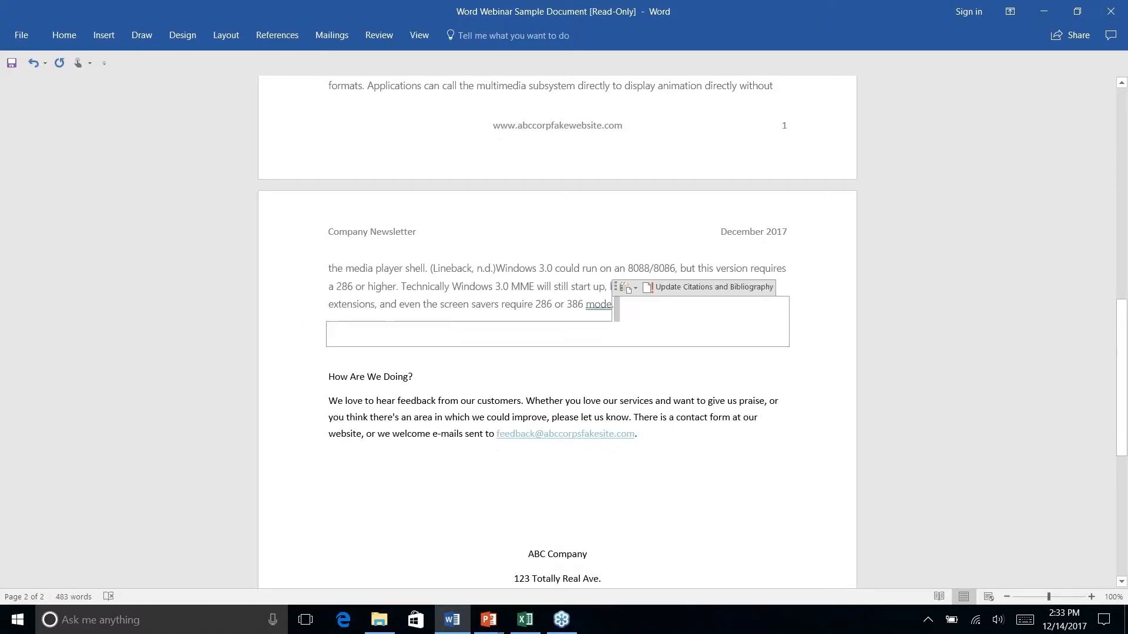
# Apply the Heading 1 style to the 'How Are We Doing?' line
pyautogui.click(331, 331)
pyautogui.rightClick(470, 359)
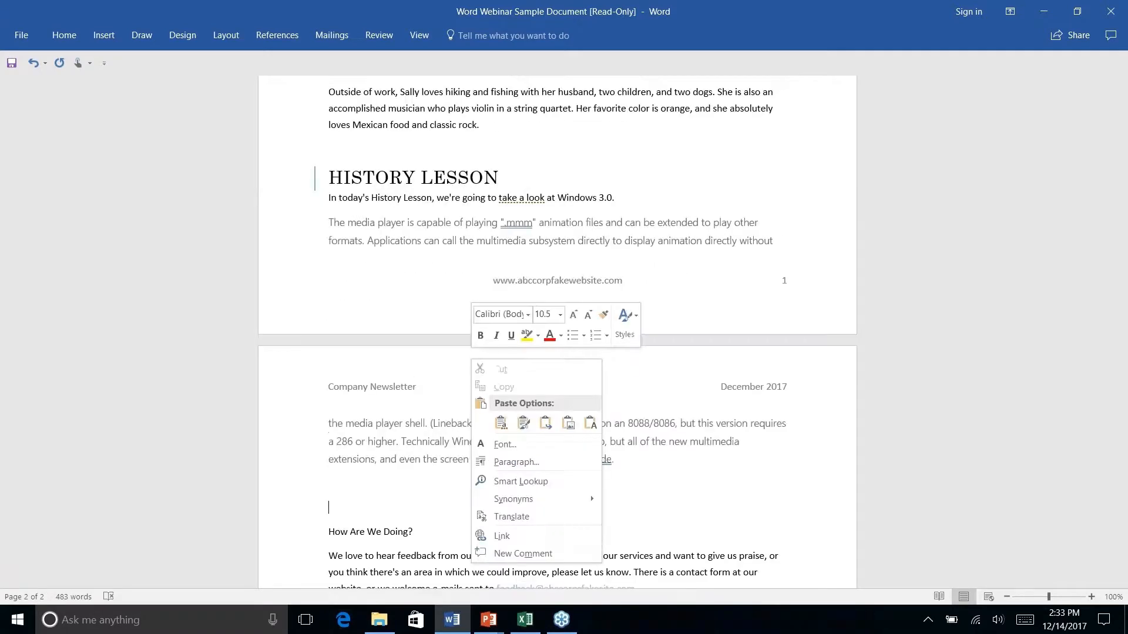
pyautogui.click(400, 320)
pyautogui.scroll(3, 408, 274)
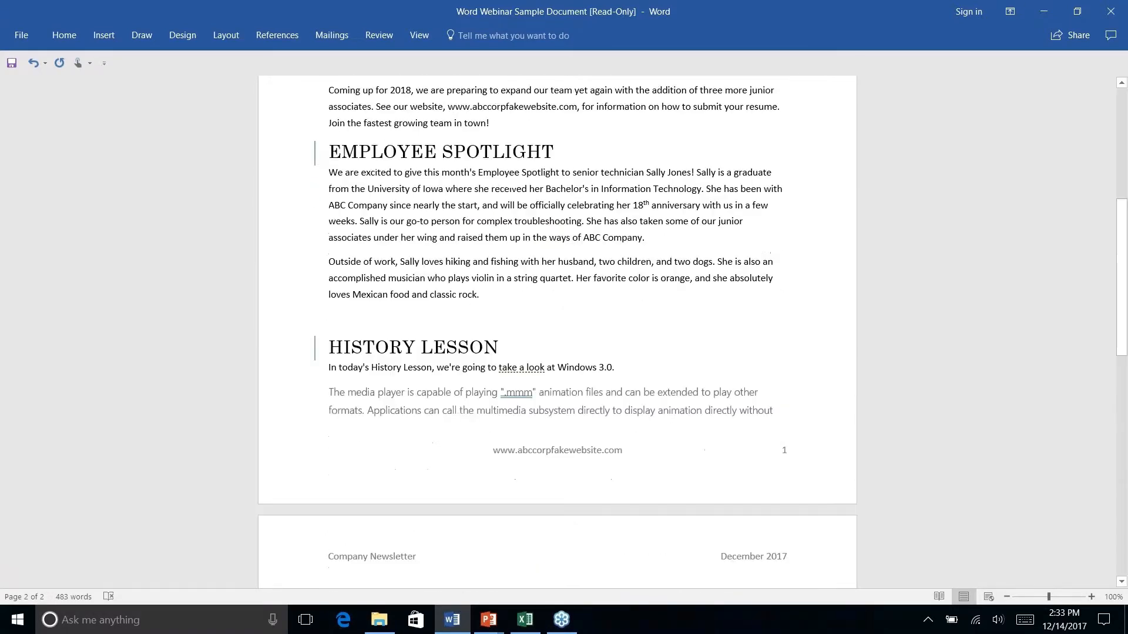
pyautogui.scroll(-10, 408, 274)
pyautogui.scroll(5, 408, 274)
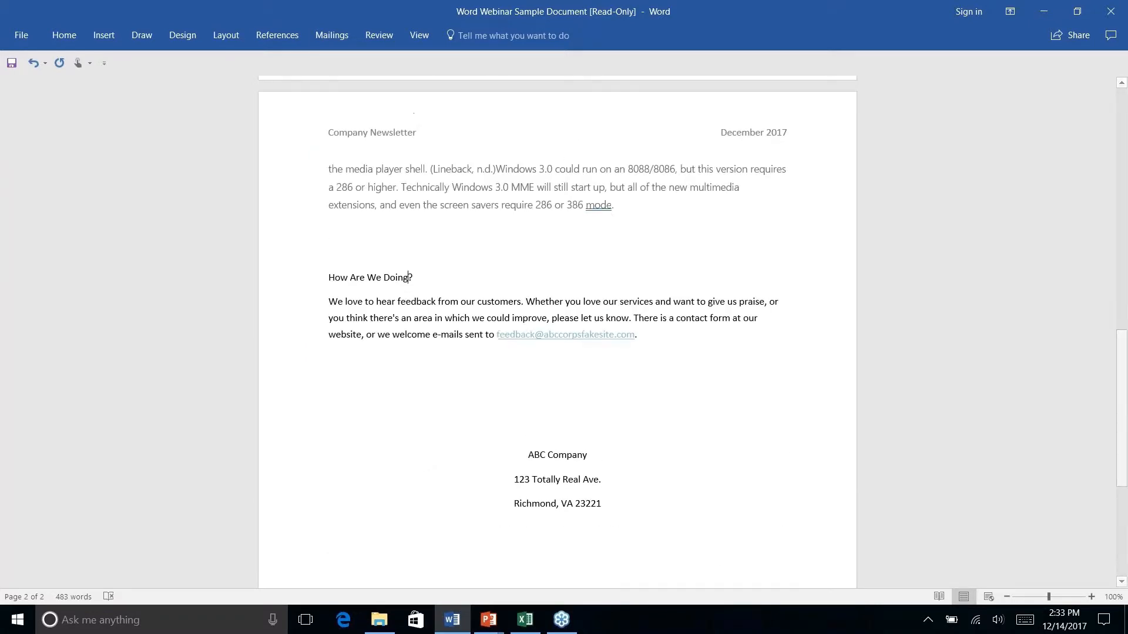
pyautogui.rightClick(409, 277)
pyautogui.tripleClick(378, 278)
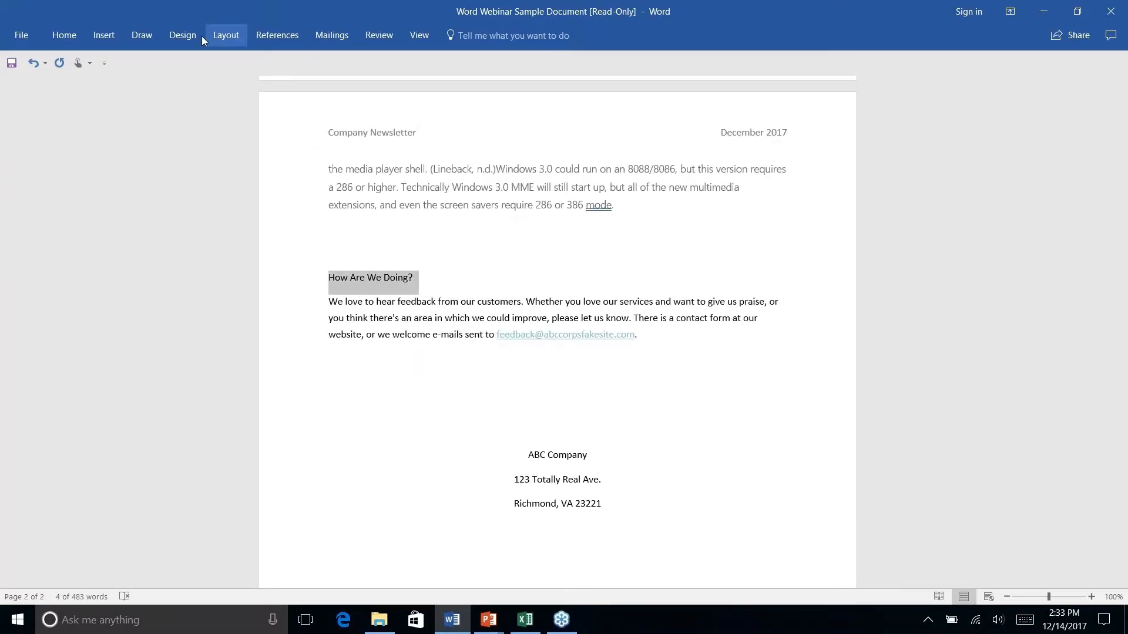
pyautogui.click(65, 41)
pyautogui.click(575, 69)
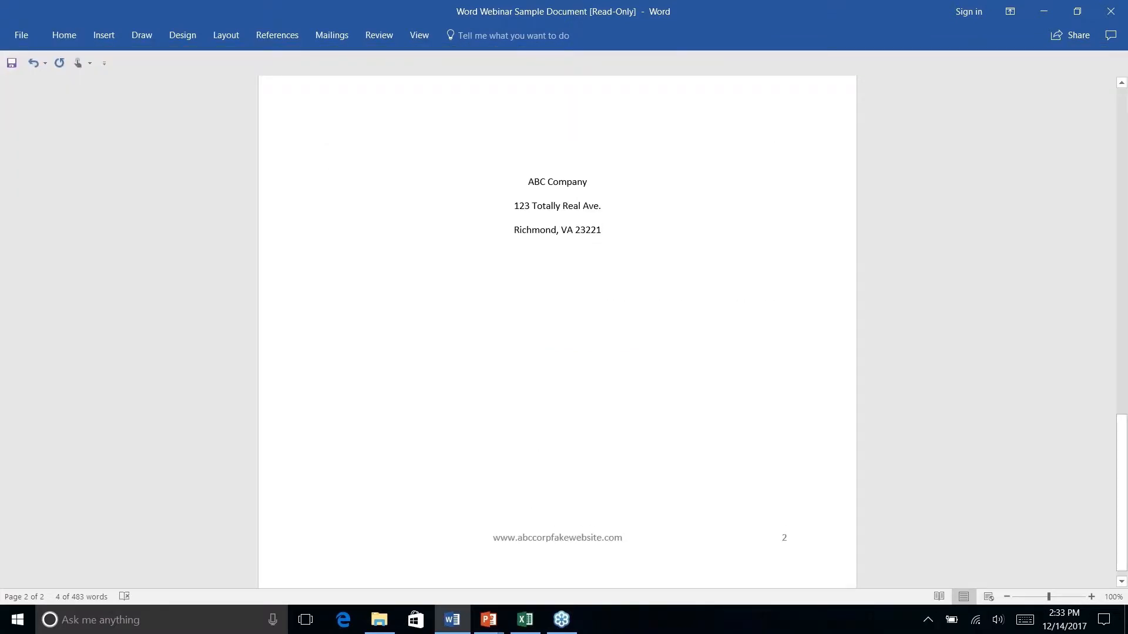
# Return to the top of the newsletter and put the caret in the INTRODUCTION heading
pyautogui.scroll(20, 475, 295)
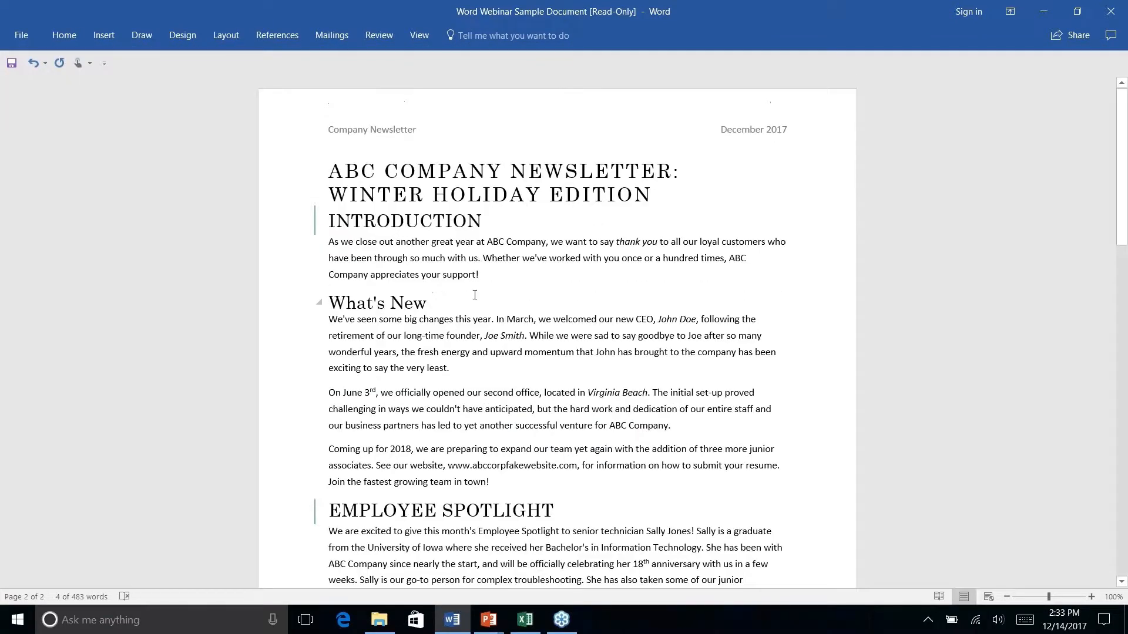
pyautogui.click(423, 262)
pyautogui.click(404, 223)
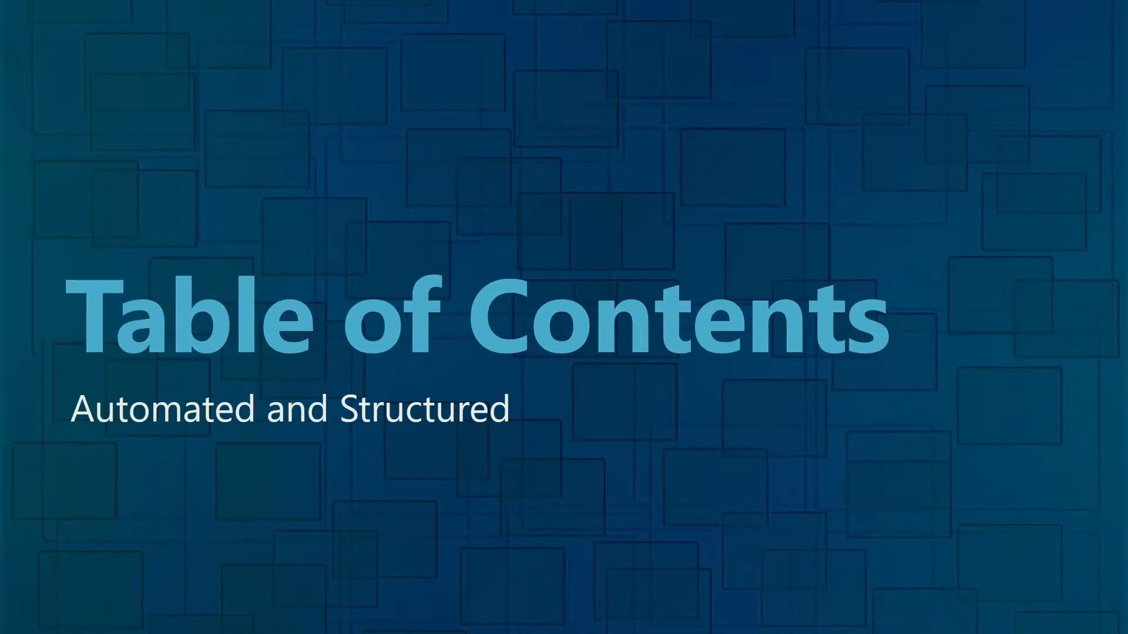
pyautogui.hotkey('alt', 'Tab')
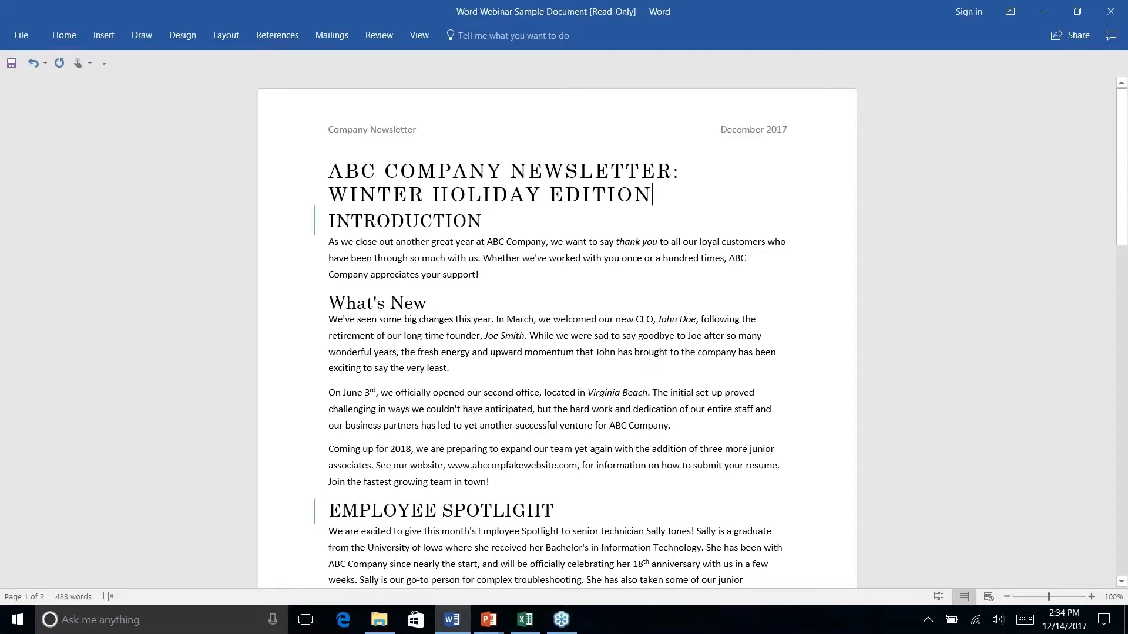
# Add an empty line below the newsletter title and show the References Table of Contents gallery
pyautogui.press('Return')
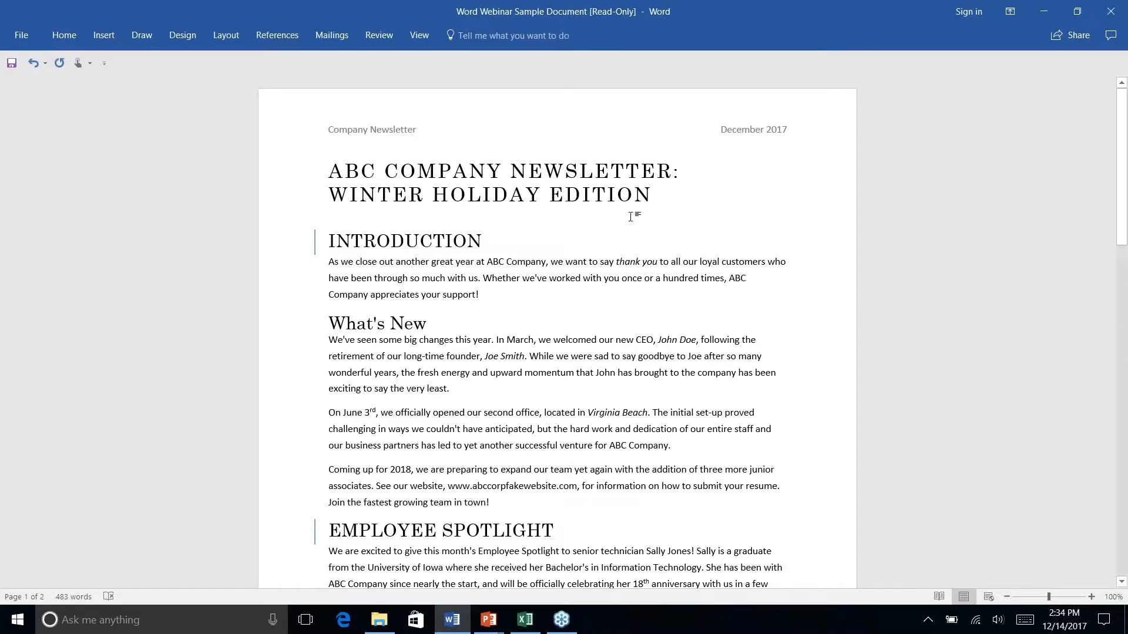
pyautogui.click(482, 210)
pyautogui.click(277, 36)
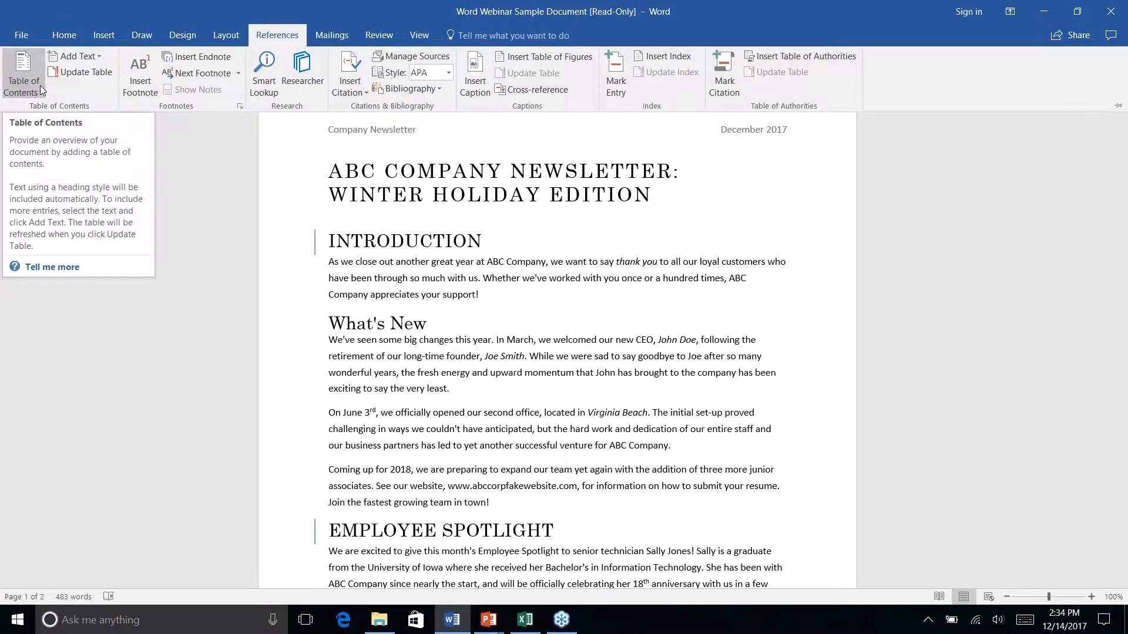
pyautogui.click(36, 90)
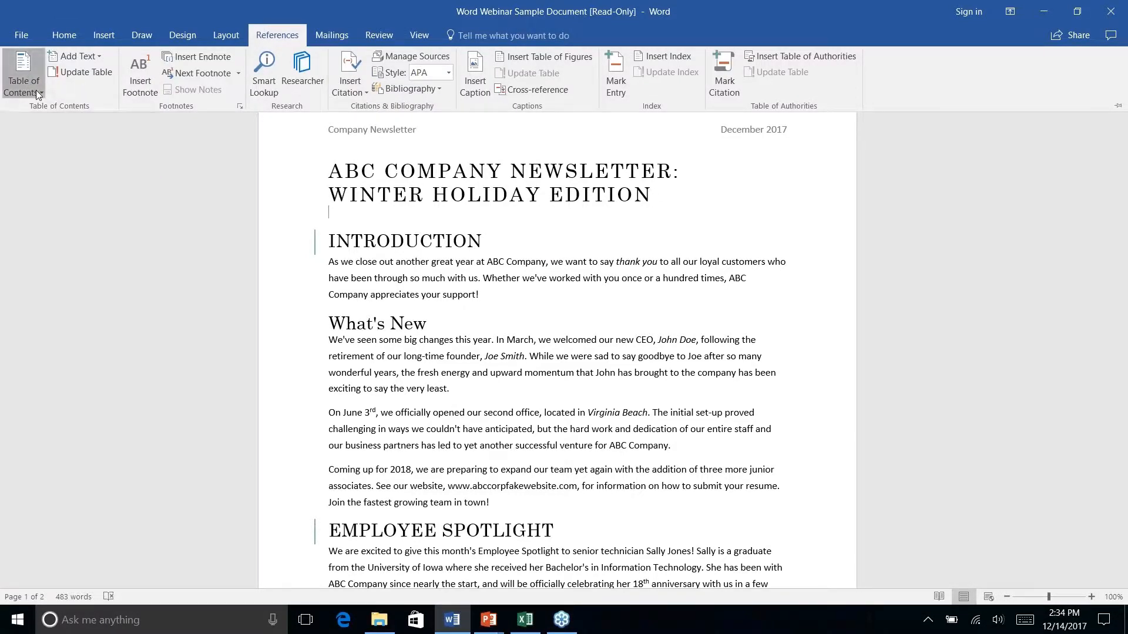
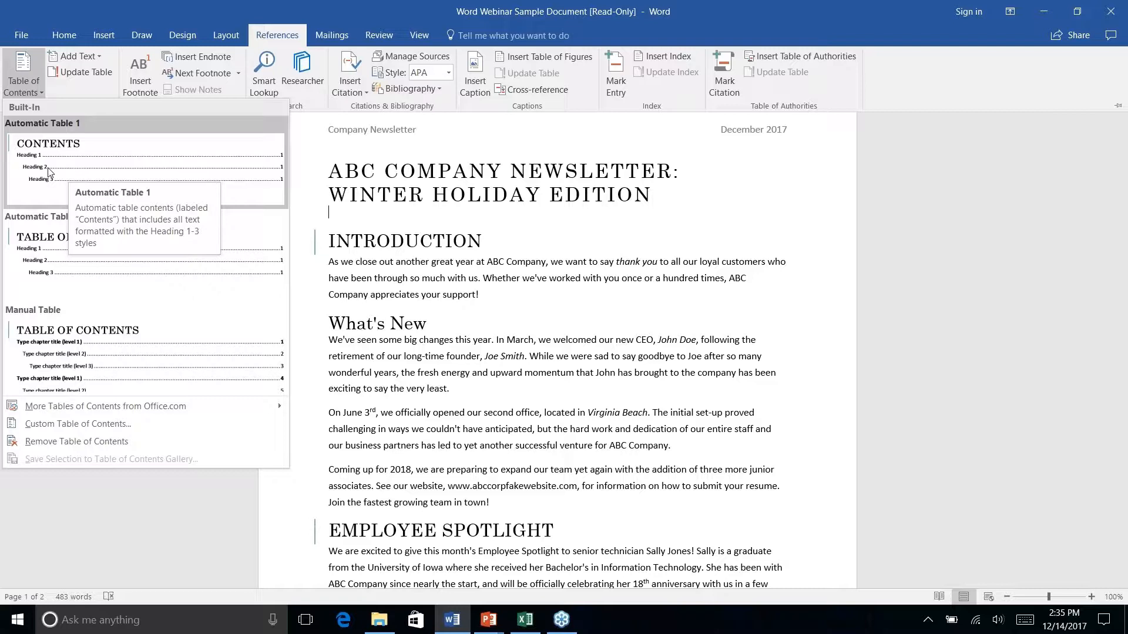
# Insert Automatic Table 1 under the title, listing Introduction through How Are We Doing? with page numbers
pyautogui.rightClick(48, 171)
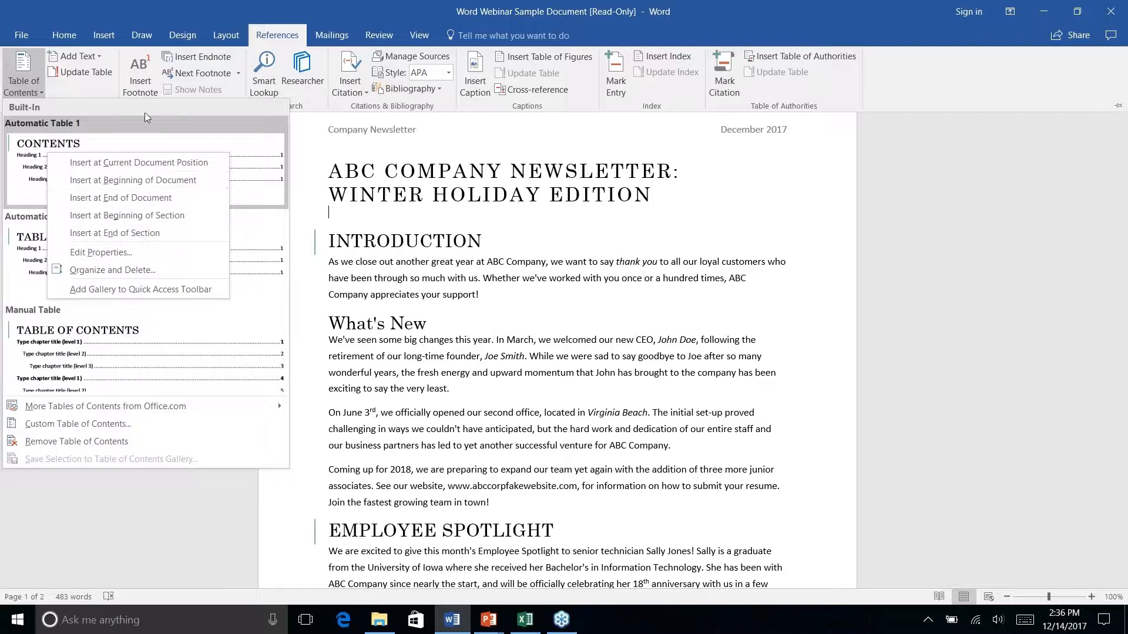
pyautogui.press('Escape')
pyautogui.press('Escape')
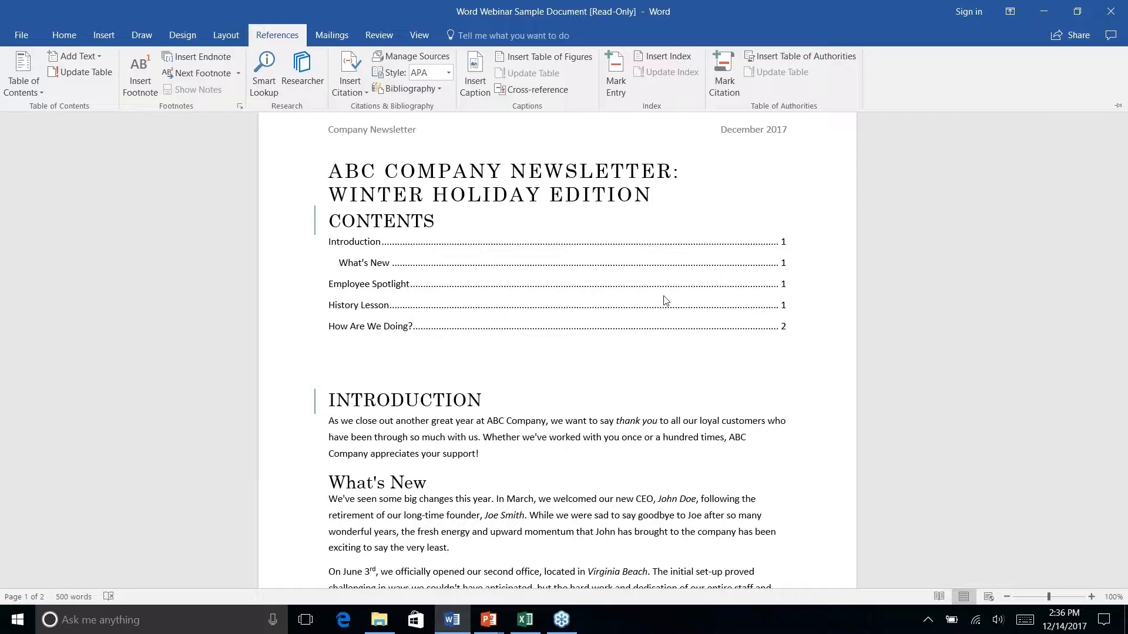
pyautogui.click(782, 283)
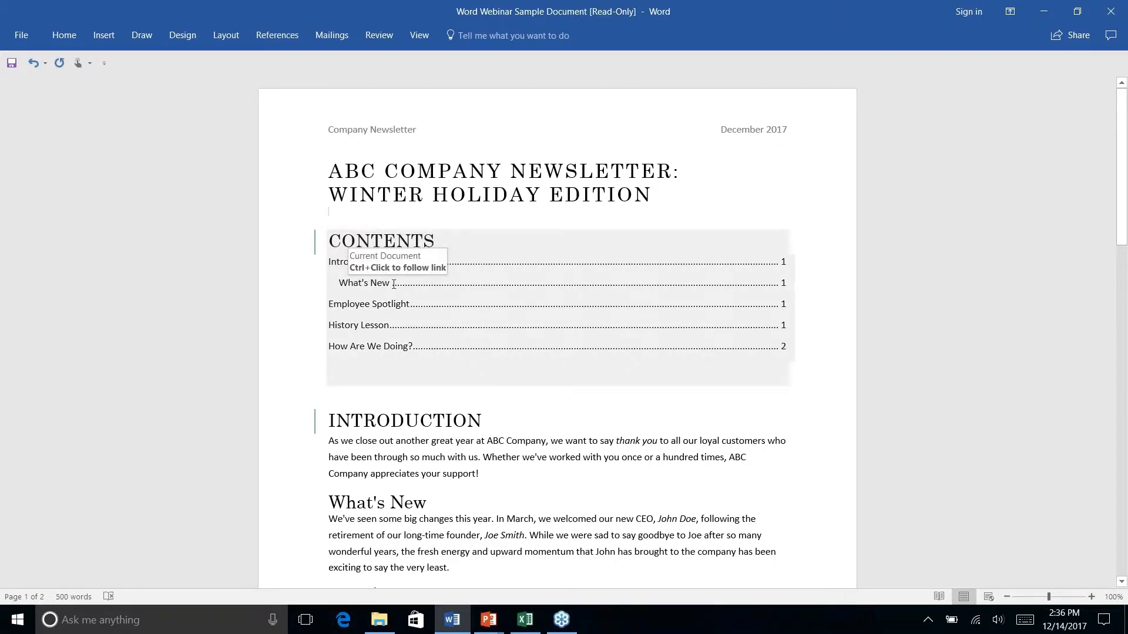
pyautogui.click(332, 501)
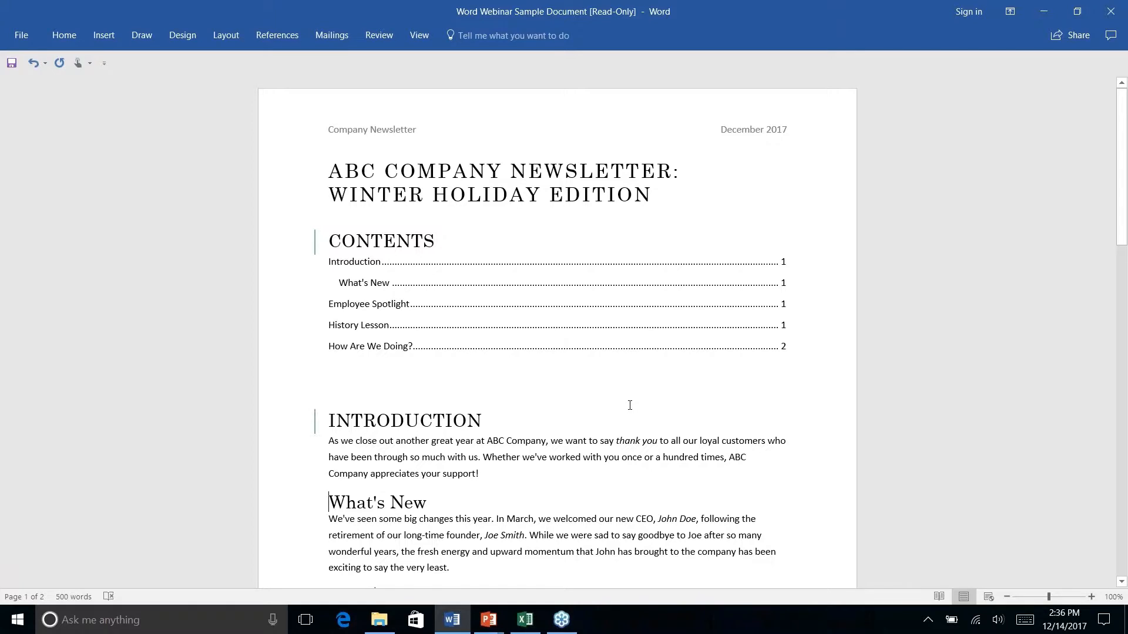
pyautogui.scroll(-3, 630, 406)
pyautogui.scroll(3, 630, 405)
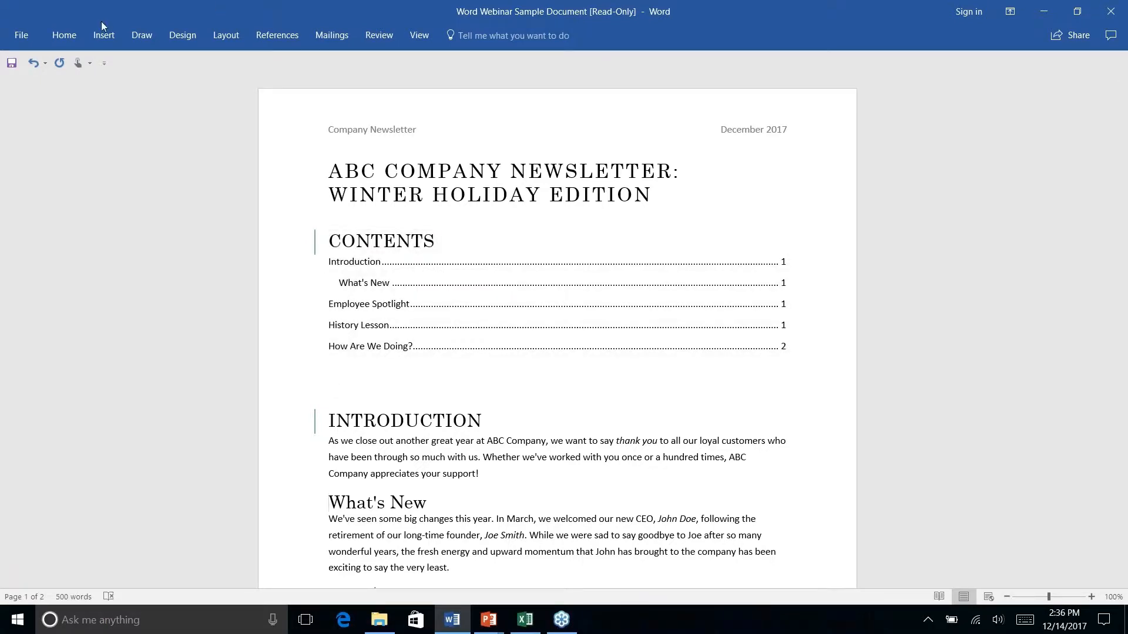
pyautogui.click(278, 35)
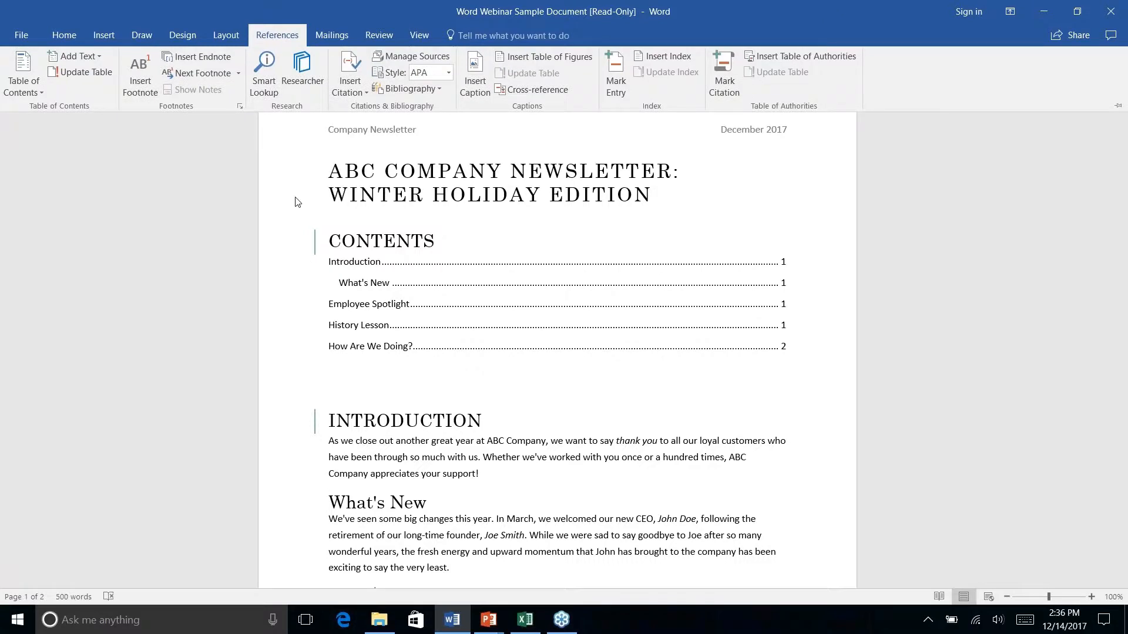
pyautogui.click(87, 72)
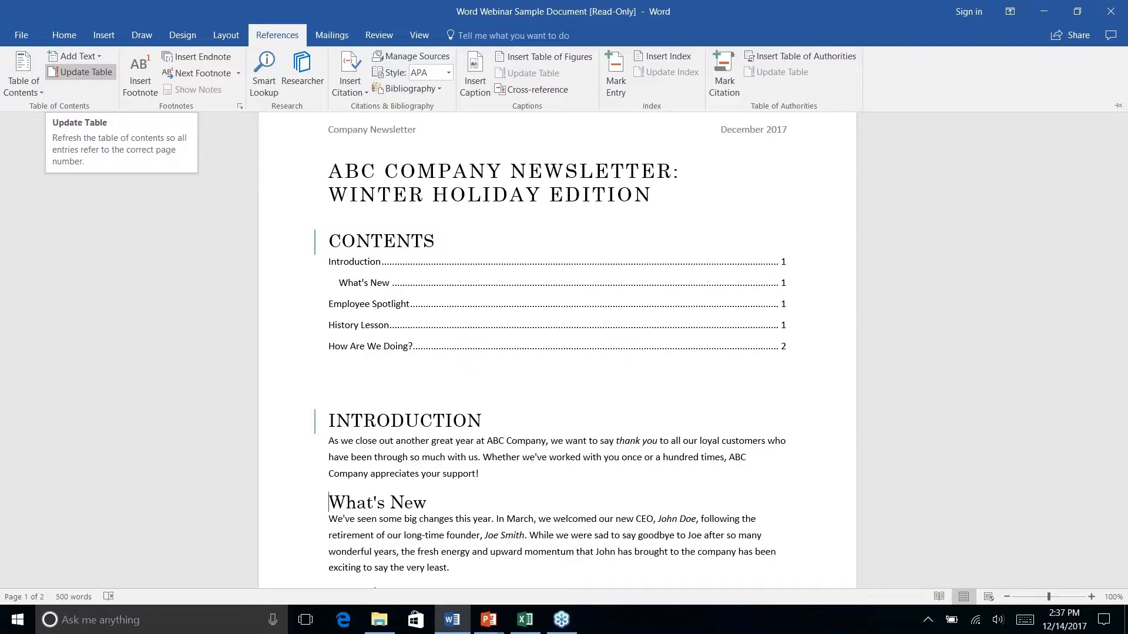
pyautogui.hotkey('ctrl', 'F1')
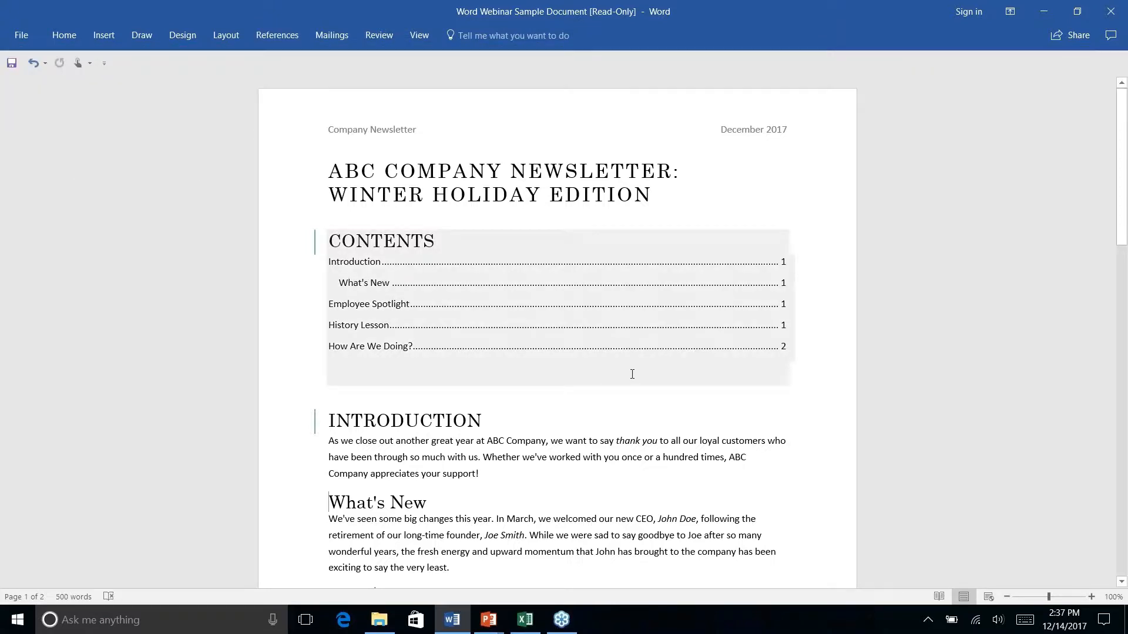
pyautogui.click(575, 355)
pyautogui.click(586, 395)
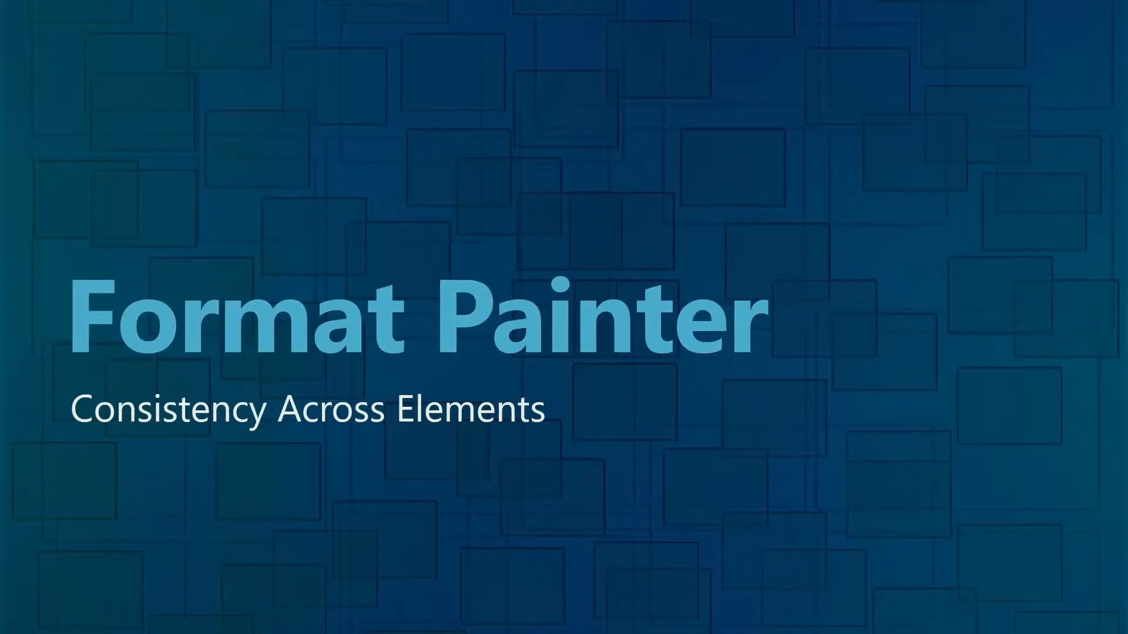
# Return to Word and follow the Employee Spotlight contents entry down to the page 2 address
pyautogui.hotkey('alt', 'Tab')
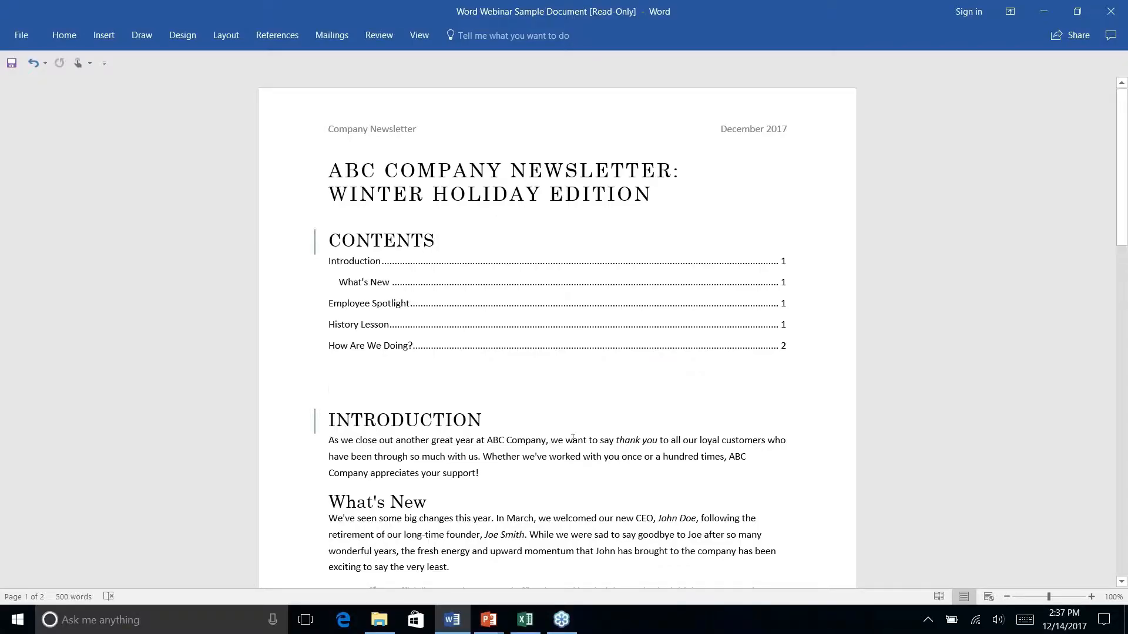
pyautogui.click(635, 307)
pyautogui.keyDown('ctrl'); pyautogui.click(634, 306); pyautogui.keyUp('ctrl')
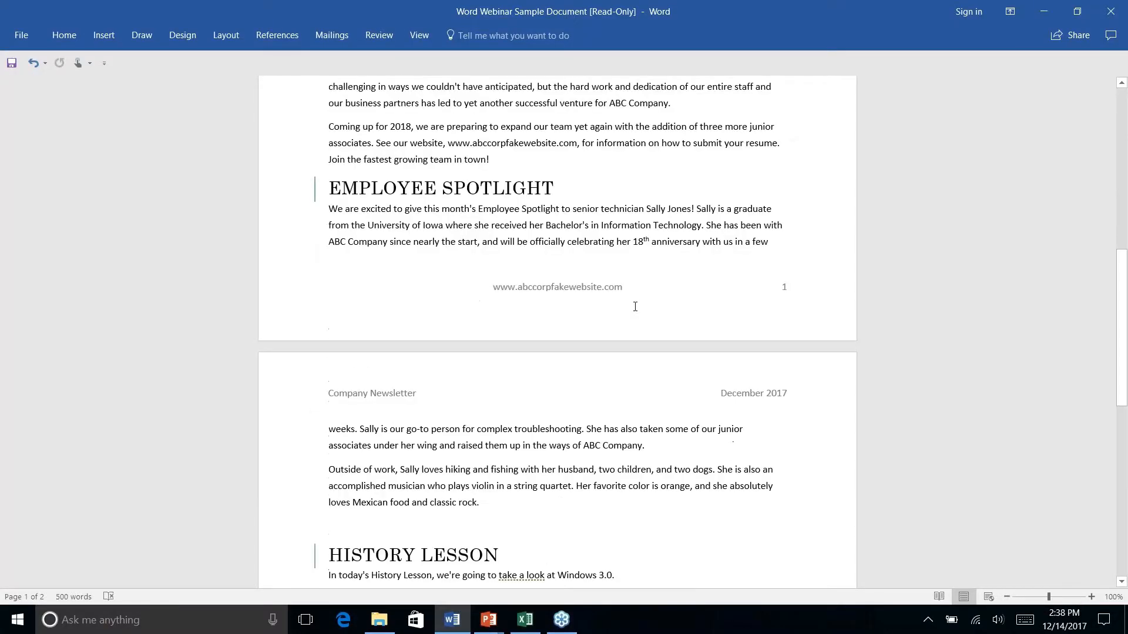
pyautogui.scroll(-10, 635, 306)
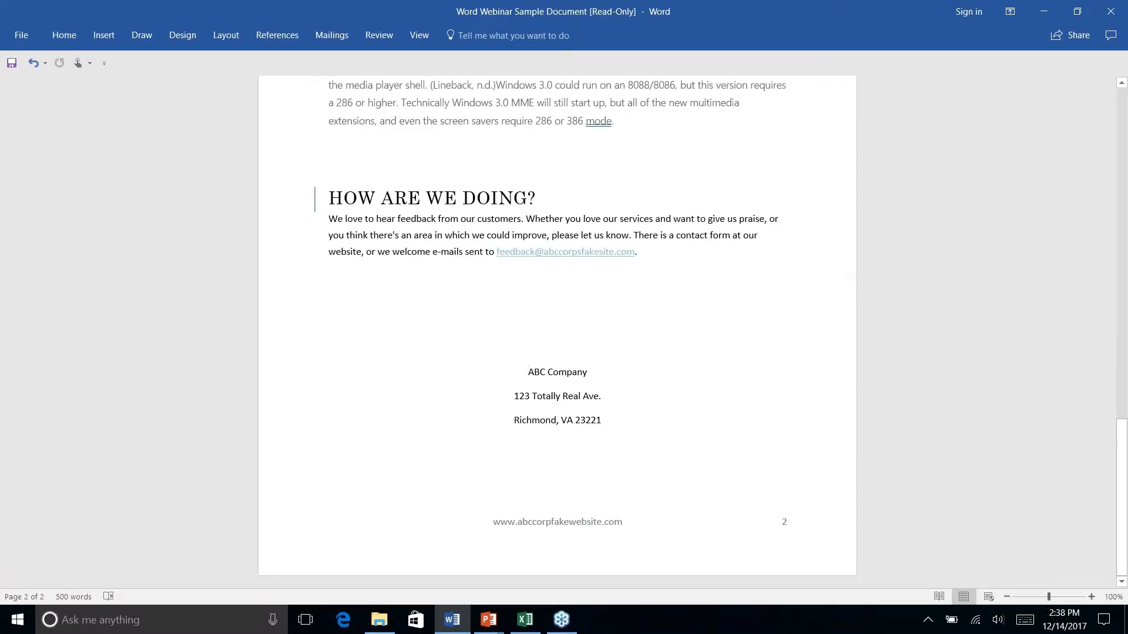
pyautogui.click(105, 36)
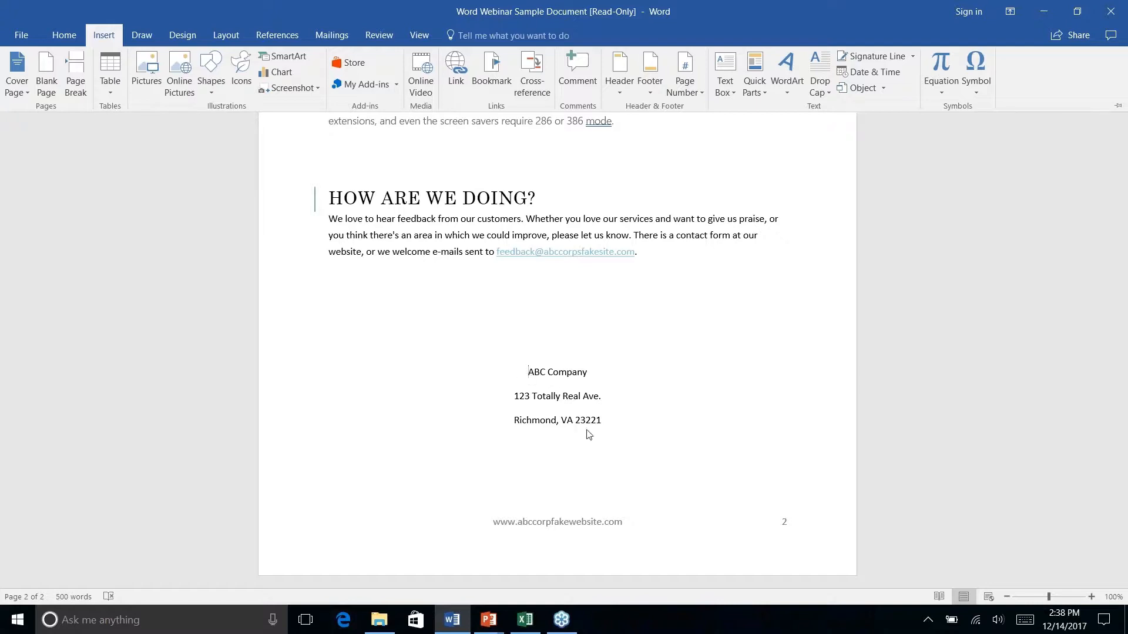
# Draw a rounded rectangle from the Shapes gallery over the ABC Company address lines on page 2
pyautogui.rightClick(213, 93)
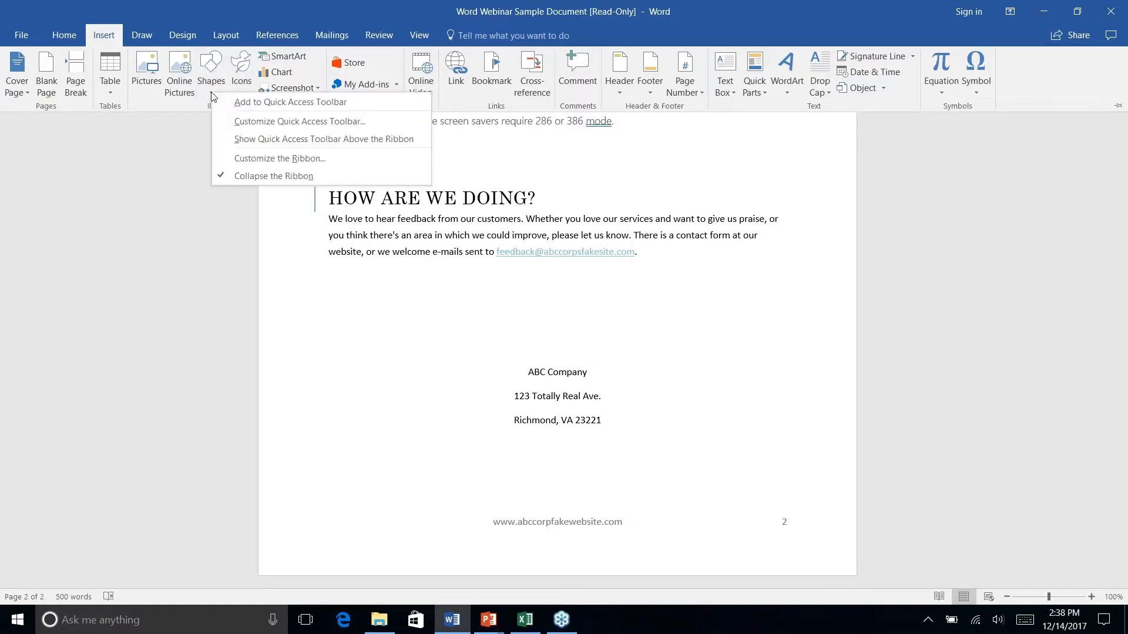
pyautogui.click(209, 62)
pyautogui.click(210, 62)
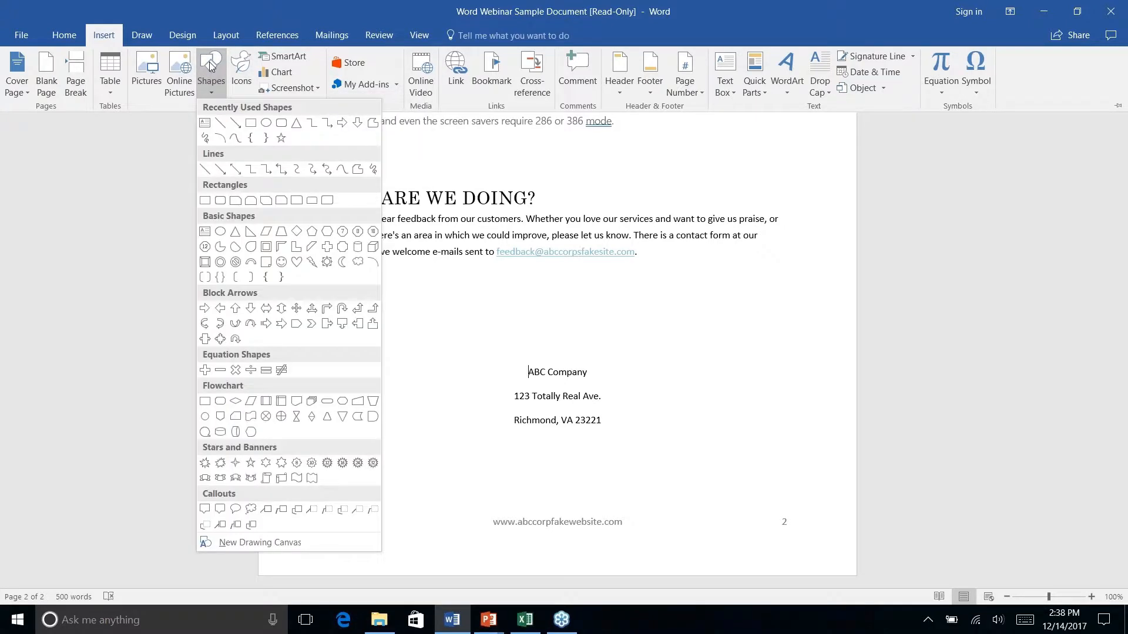
pyautogui.click(282, 123)
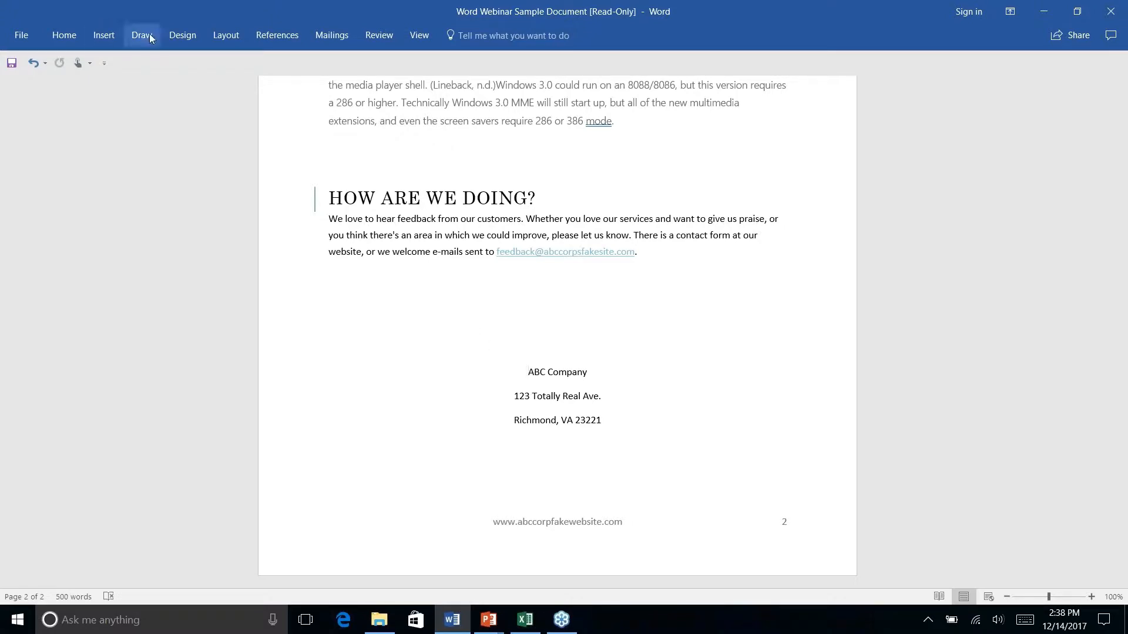
pyautogui.click(134, 35)
pyautogui.click(94, 37)
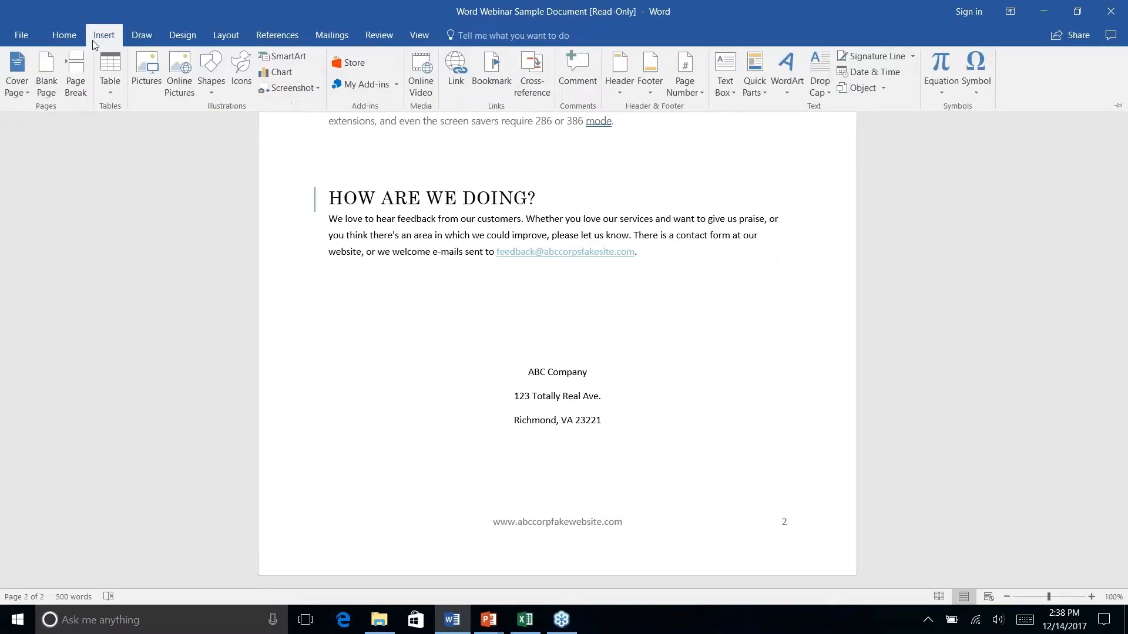
pyautogui.click(220, 91)
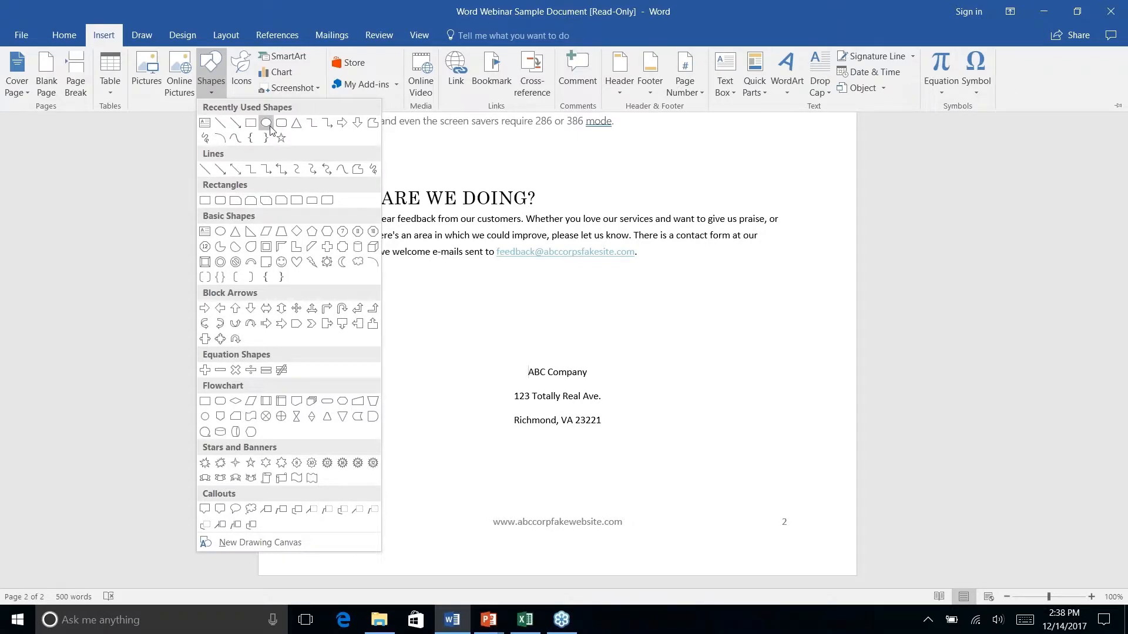
pyautogui.click(267, 123)
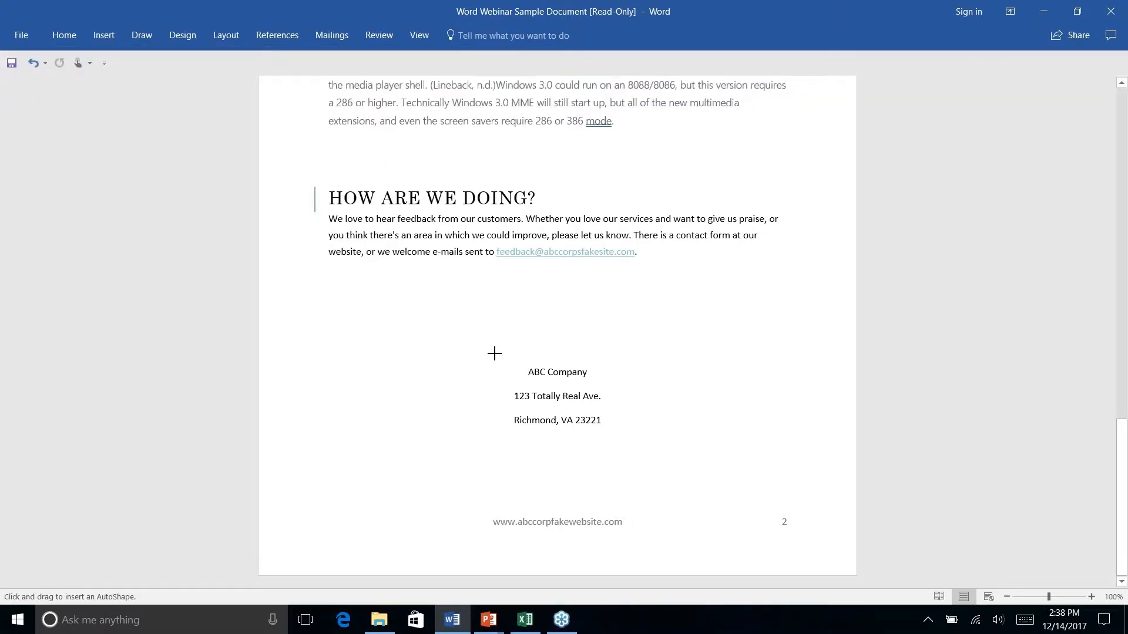
pyautogui.moveTo(494, 350)
pyautogui.mouseDown()
pyautogui.moveTo(614, 431)
pyautogui.moveTo(620, 447)
pyautogui.mouseUp()
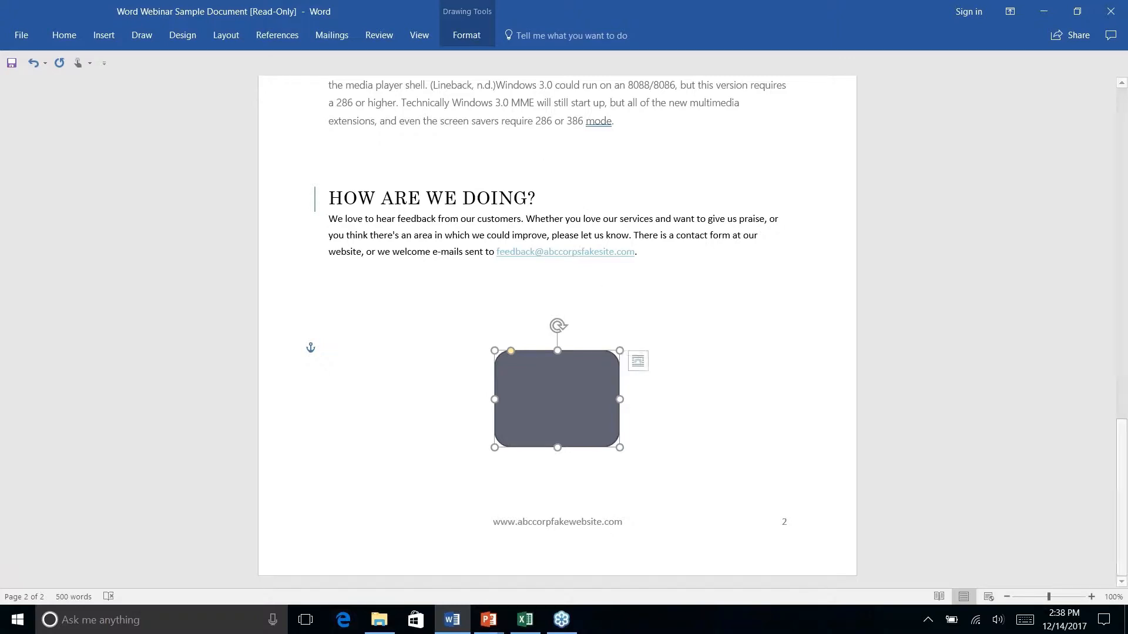
# Send the rounded rectangle behind text so the ABC Company address shows inside it
pyautogui.click(467, 37)
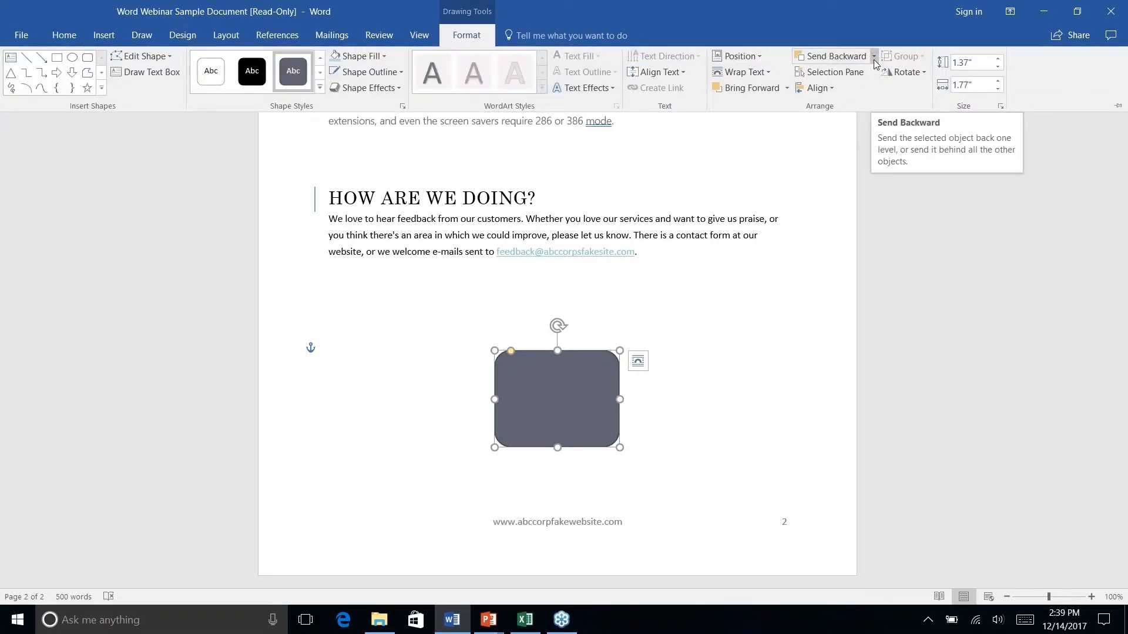
pyautogui.click(873, 57)
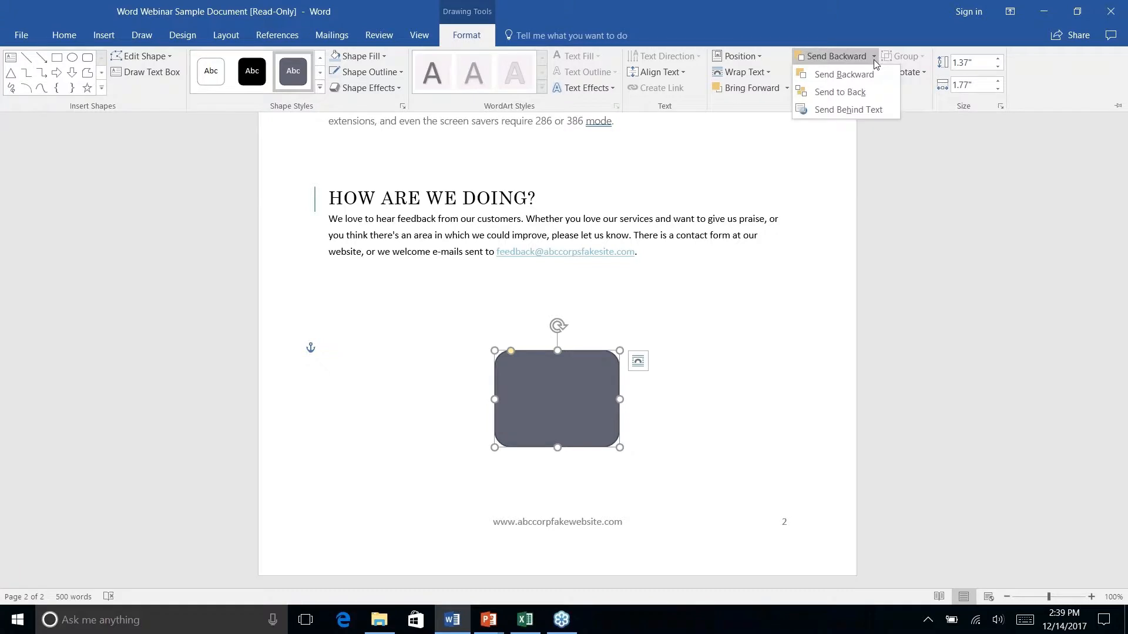
pyautogui.rightClick(844, 112)
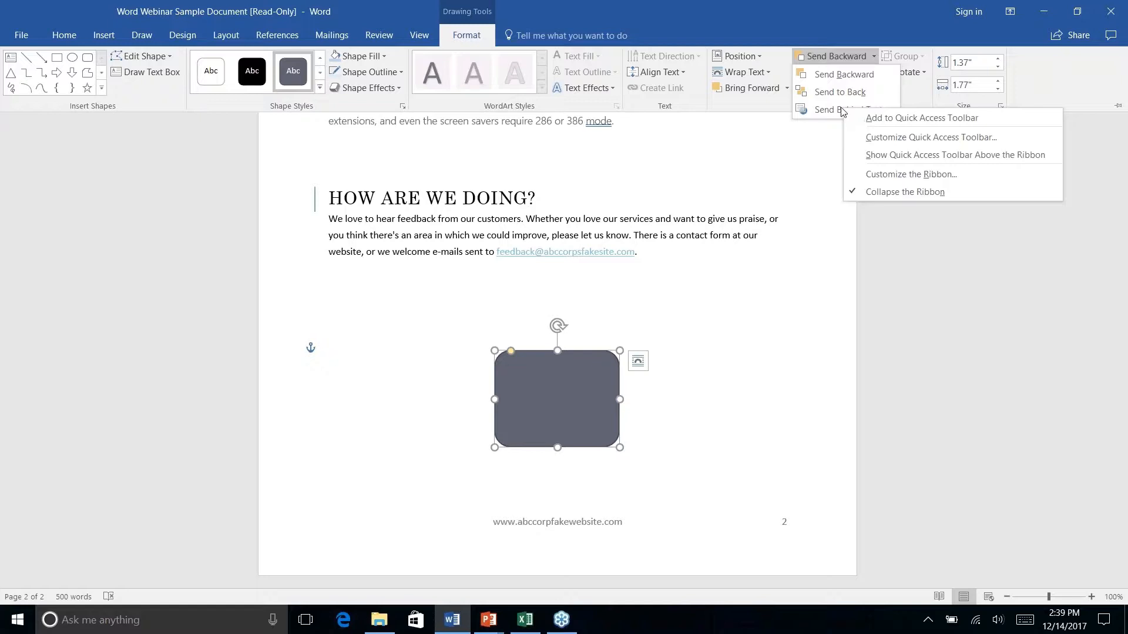
pyautogui.click(844, 112)
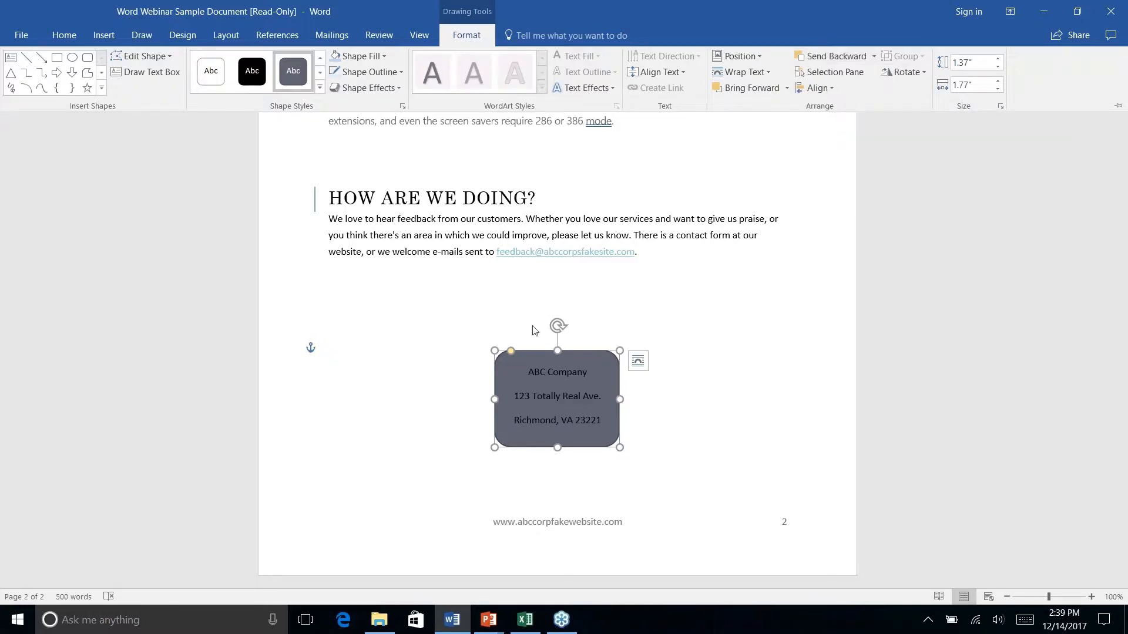
pyautogui.rightClick(676, 420)
pyautogui.press('Escape')
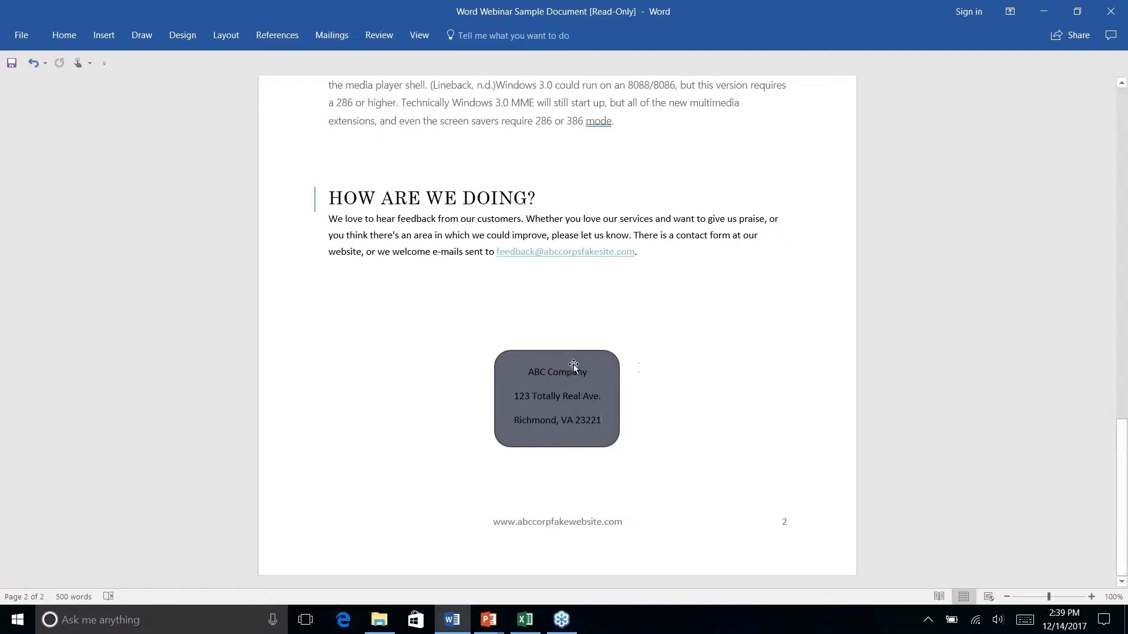
pyautogui.click(604, 380)
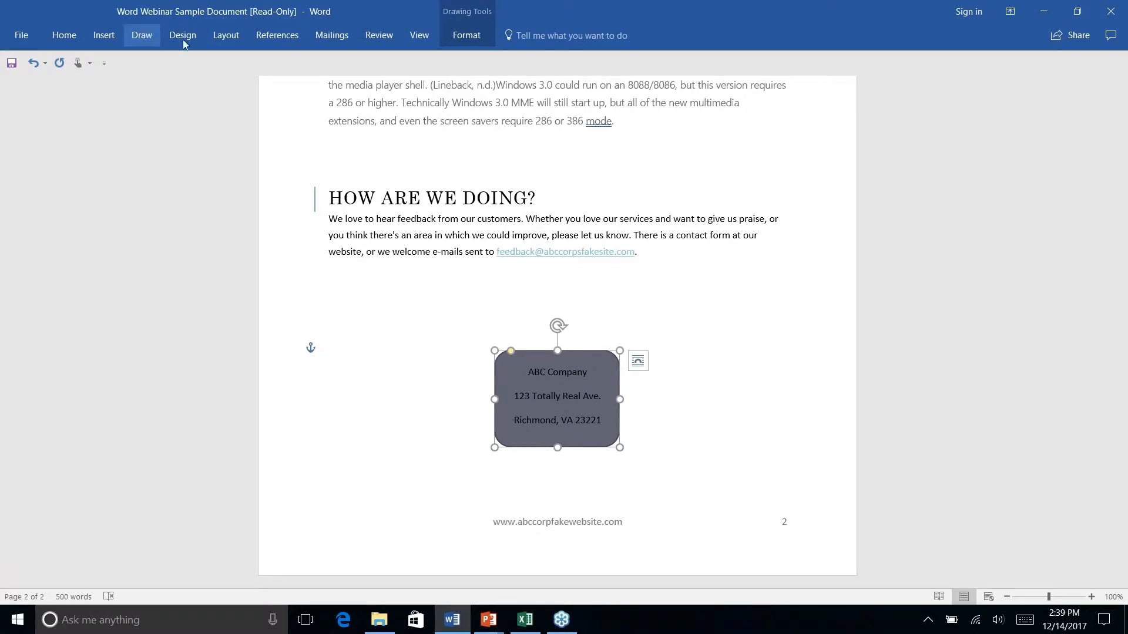
pyautogui.click(104, 35)
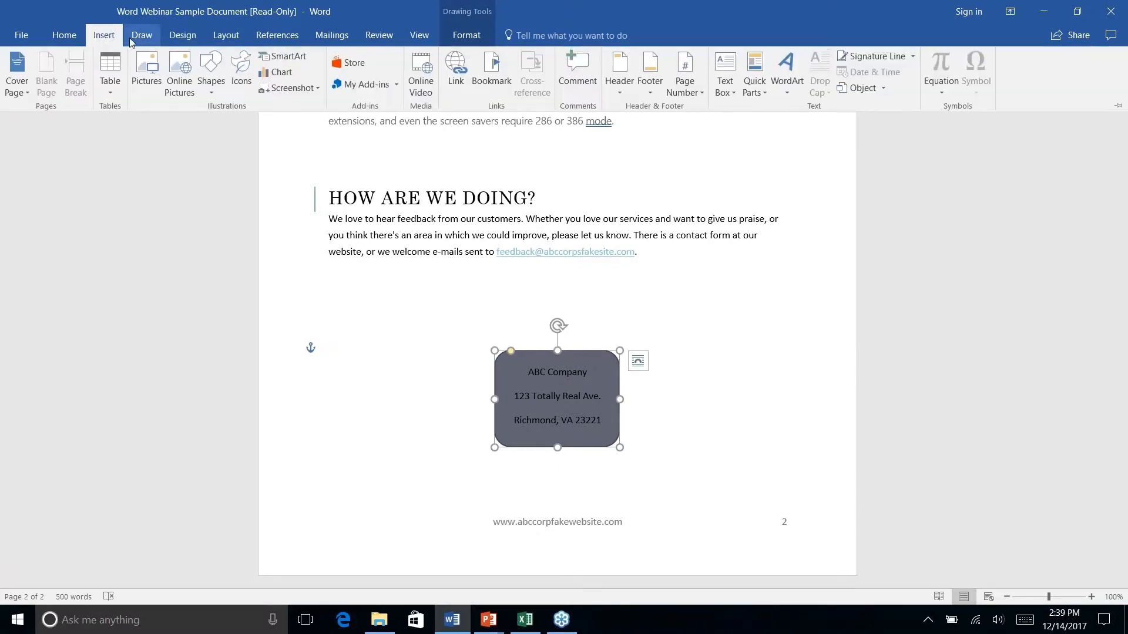
pyautogui.click(66, 37)
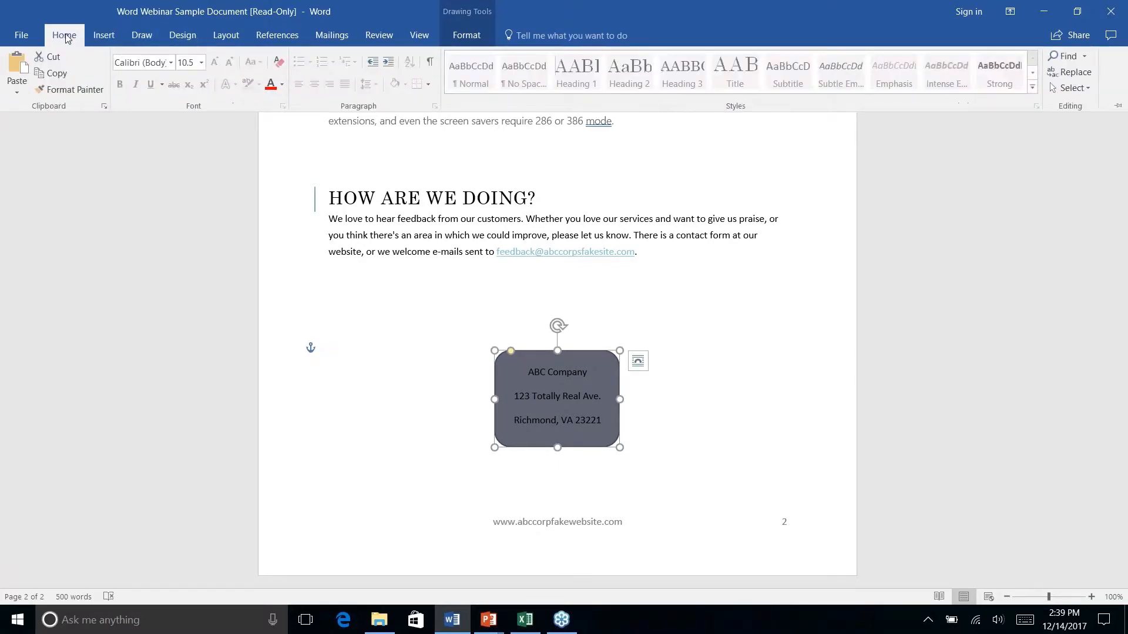
pyautogui.click(469, 39)
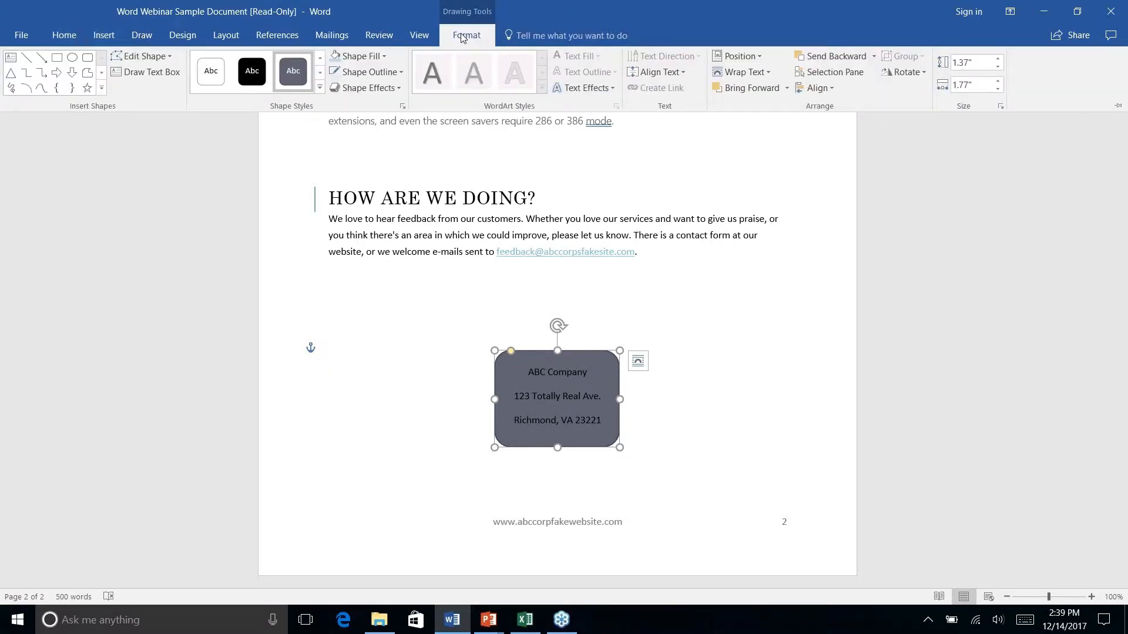
# Apply the Subtle Effect - Teal, Accent 2 shape style to the address box
pyautogui.click(320, 87)
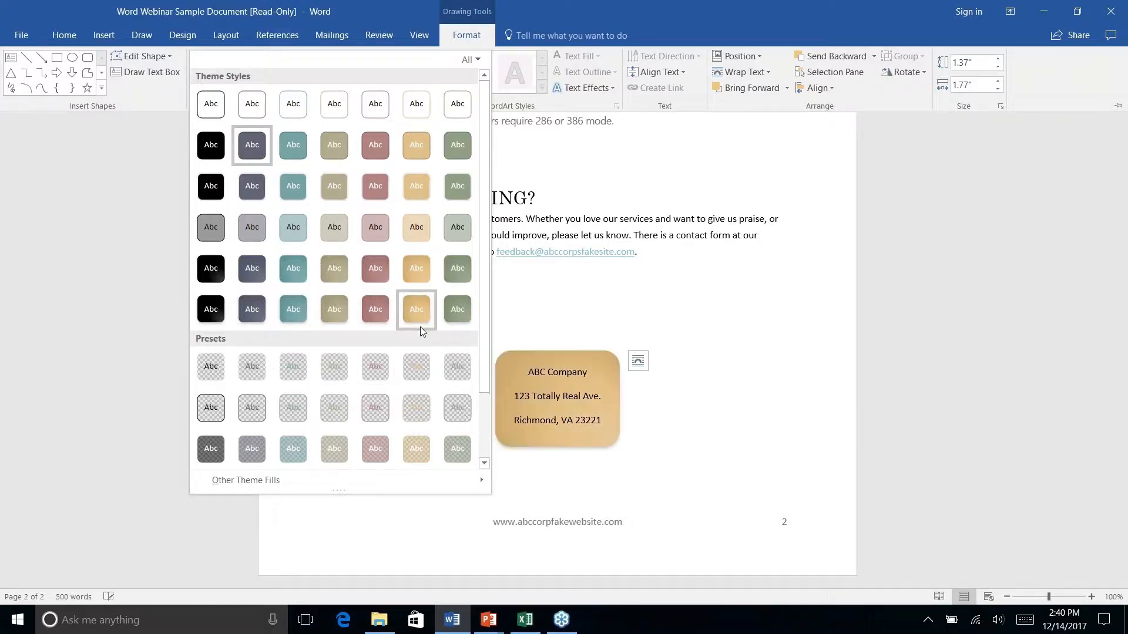
pyautogui.scroll(-1, 420, 326)
pyautogui.scroll(1, 421, 327)
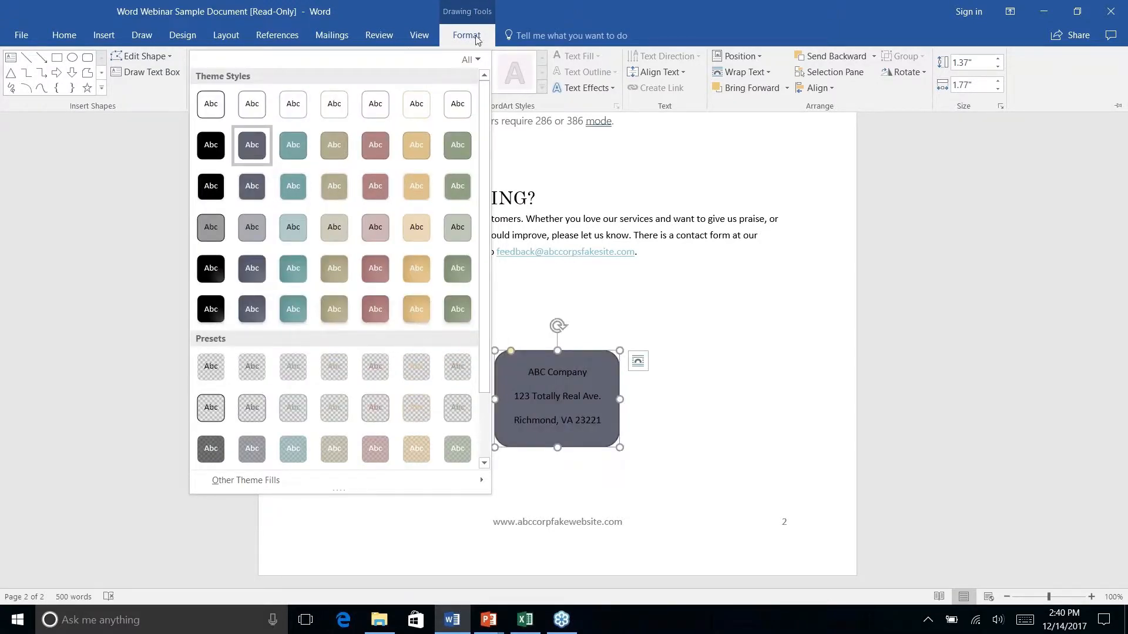
pyautogui.rightClick(293, 231)
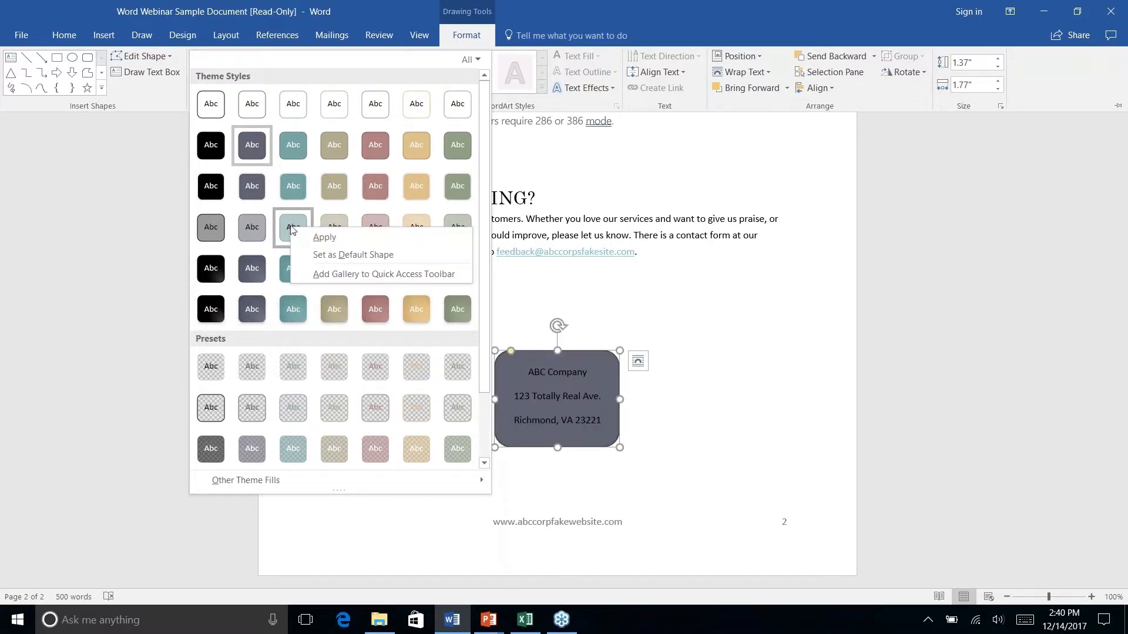
pyautogui.click(293, 227)
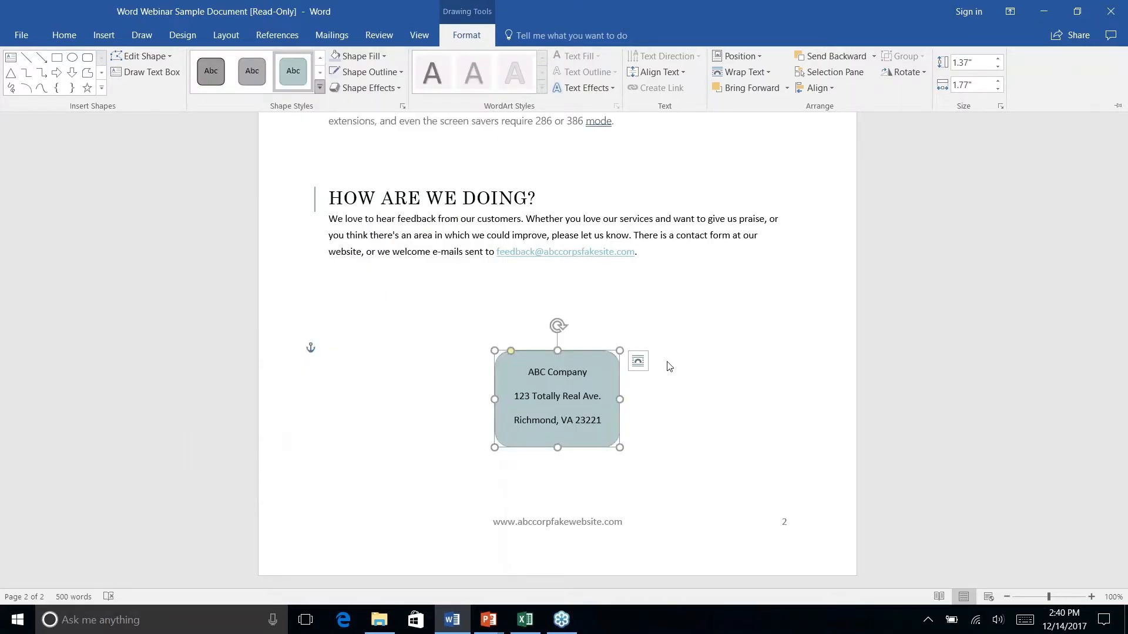
pyautogui.rightClick(663, 427)
pyautogui.click(615, 299)
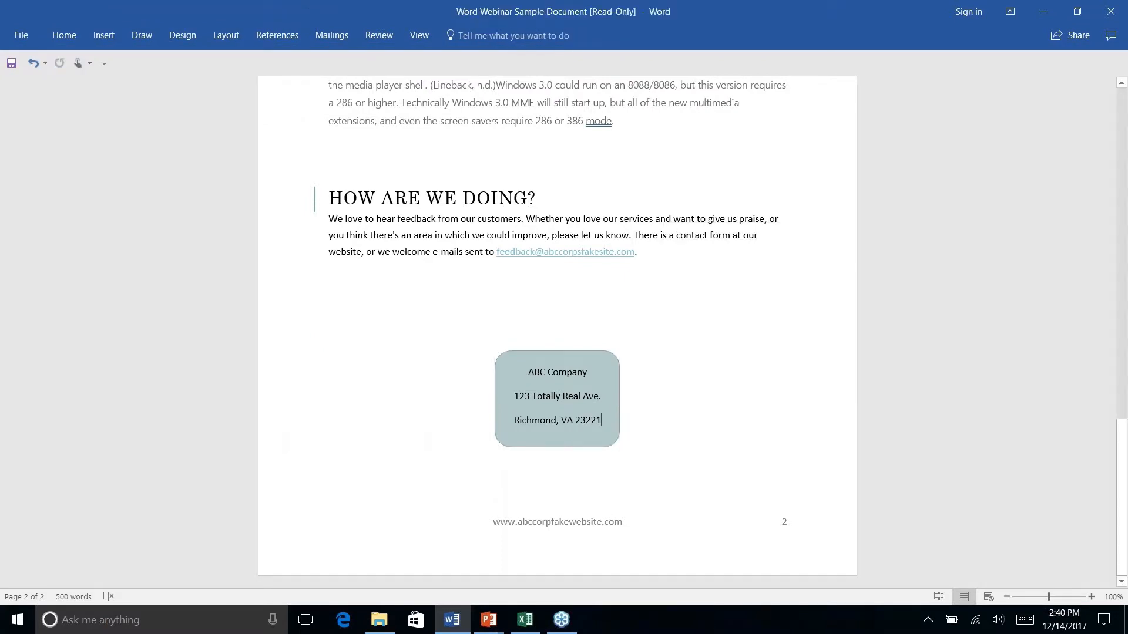
pyautogui.click(600, 367)
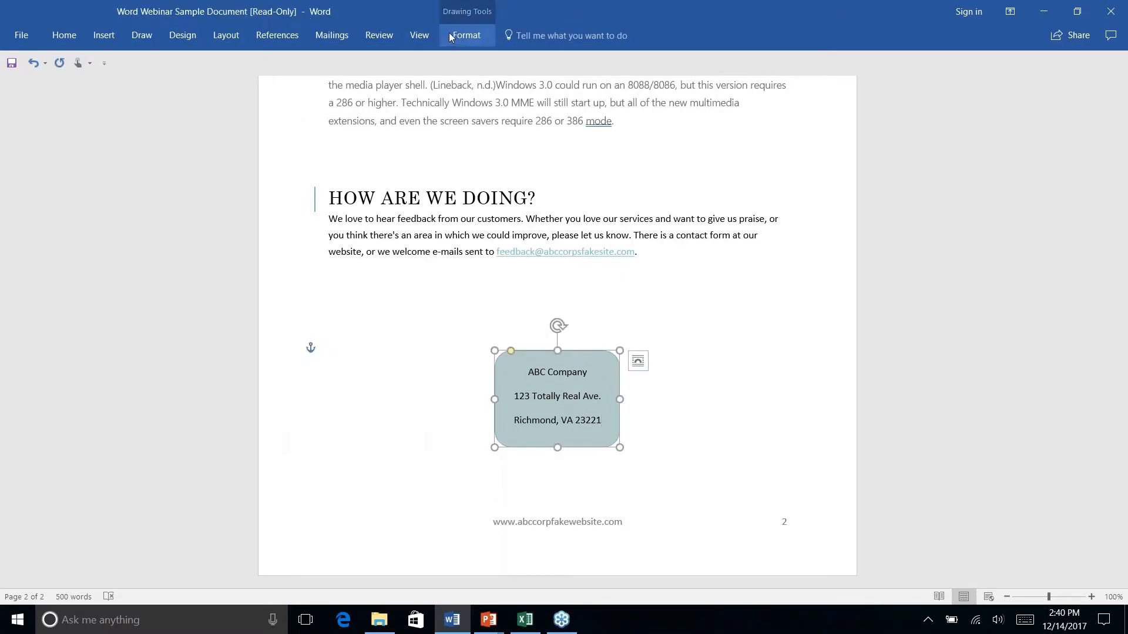
# Give the address box a dark teal outline with 2¼ pt weight
pyautogui.click(465, 35)
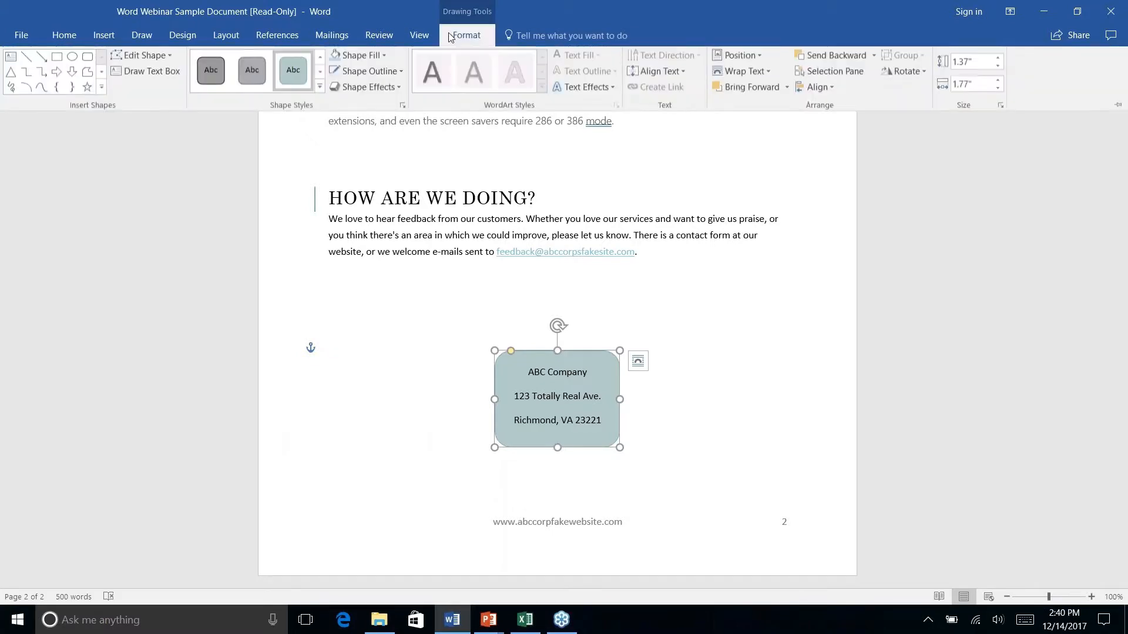
pyautogui.click(371, 72)
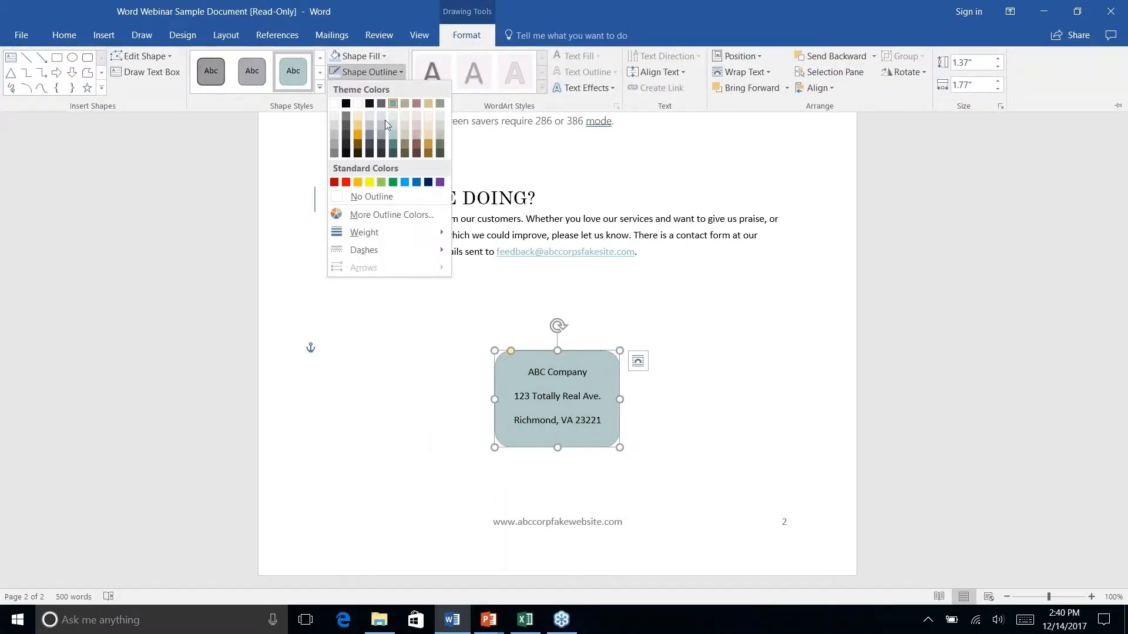
pyautogui.click(393, 155)
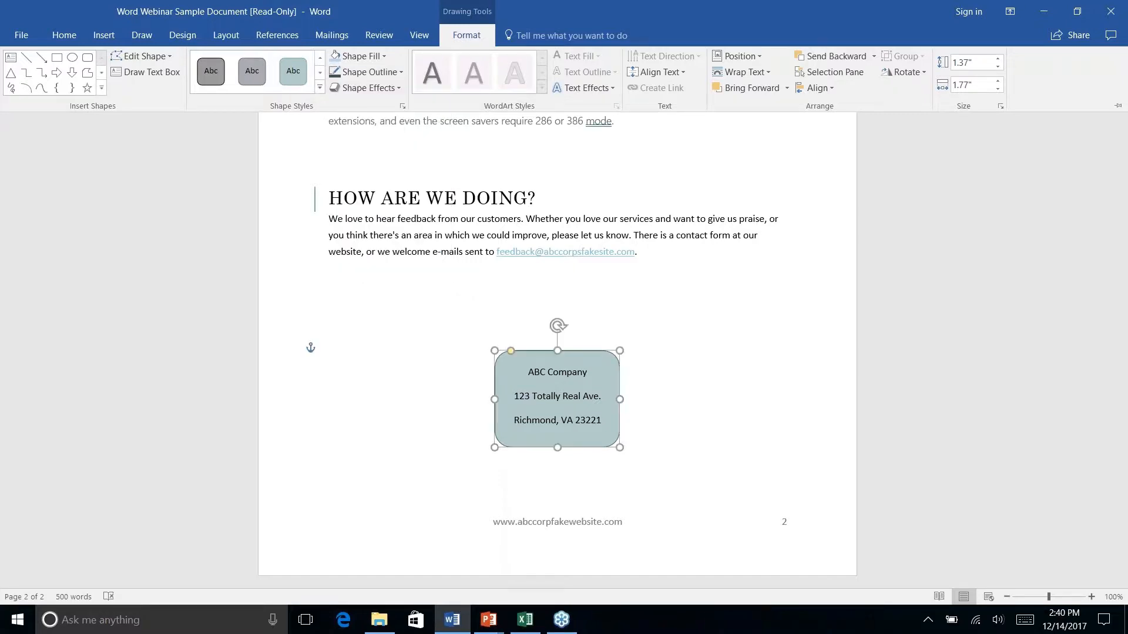
pyautogui.click(402, 72)
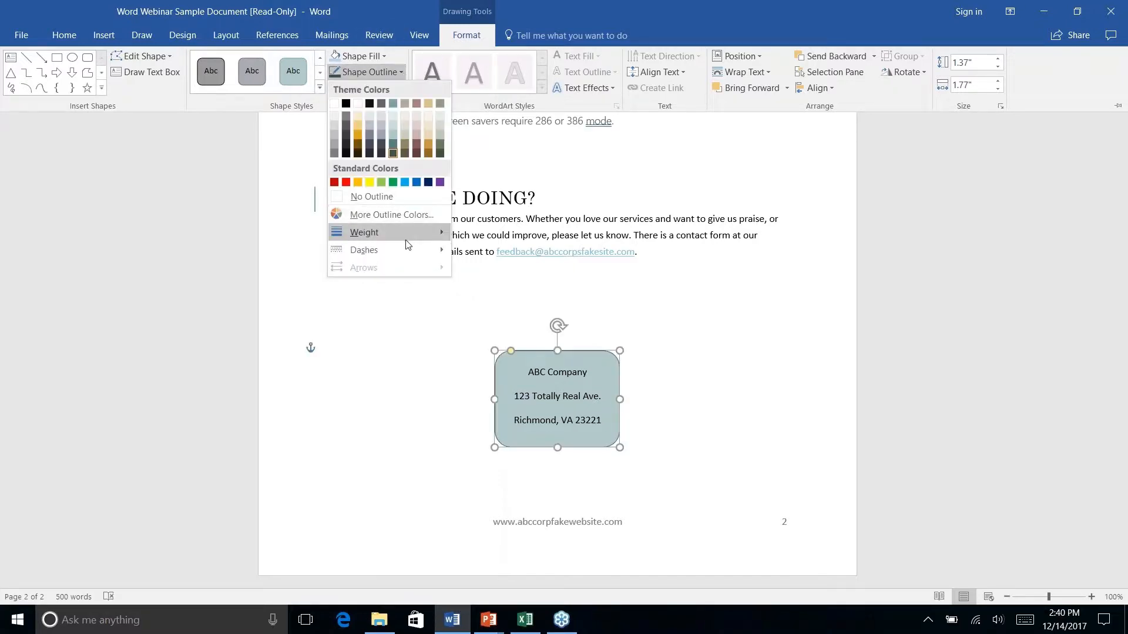
pyautogui.moveTo(408, 243)
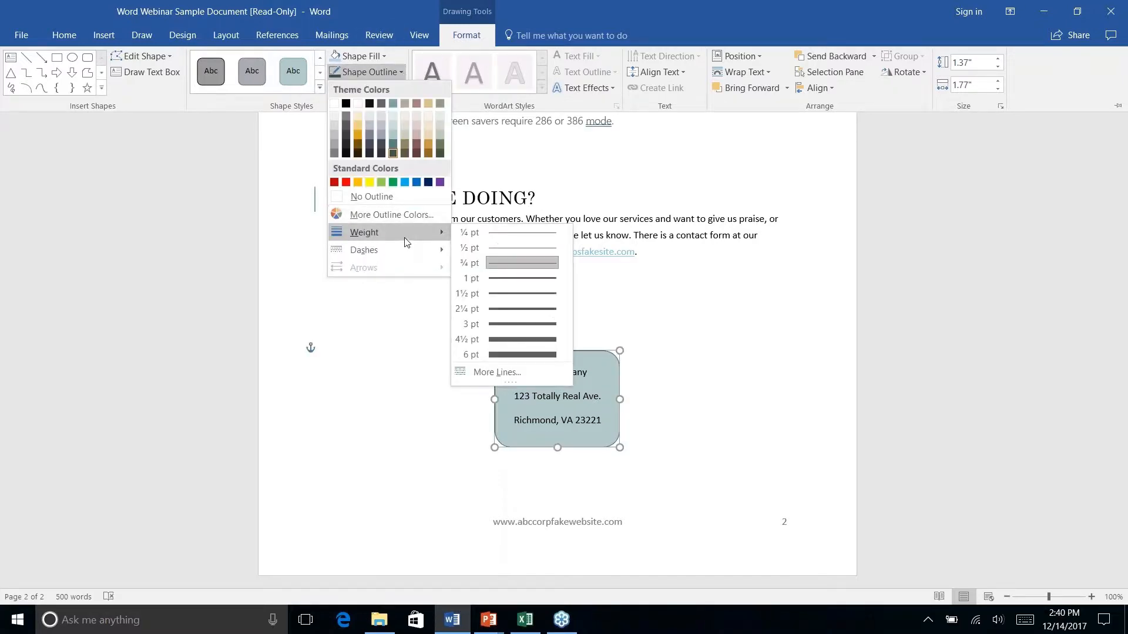
pyautogui.click(503, 310)
pyautogui.hotkey('ctrl', 'F1')
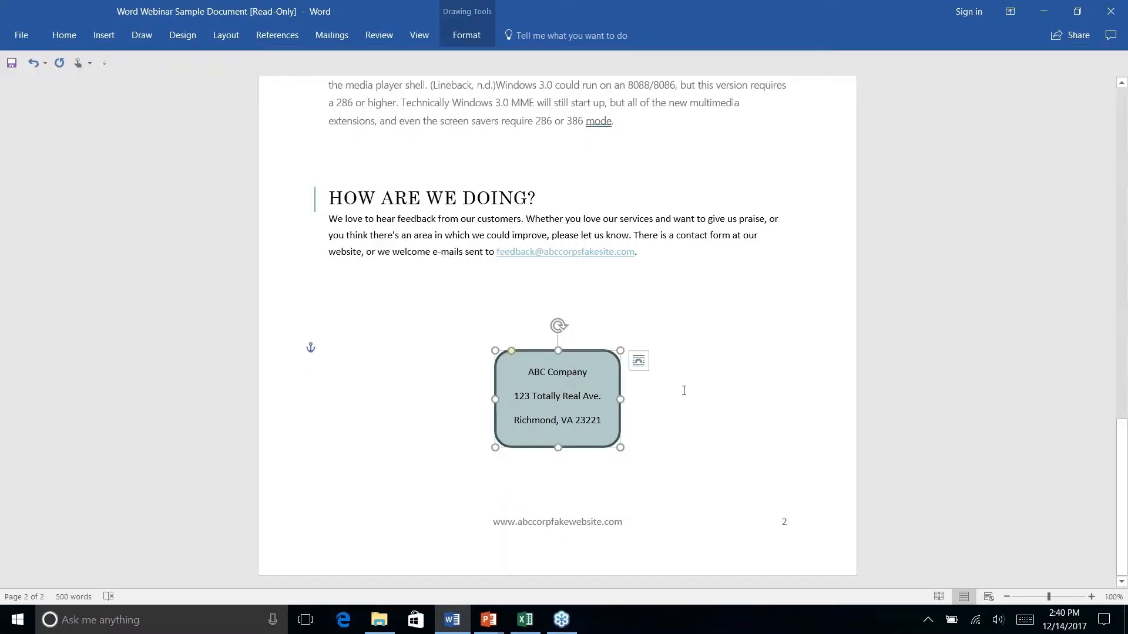
pyautogui.click(684, 390)
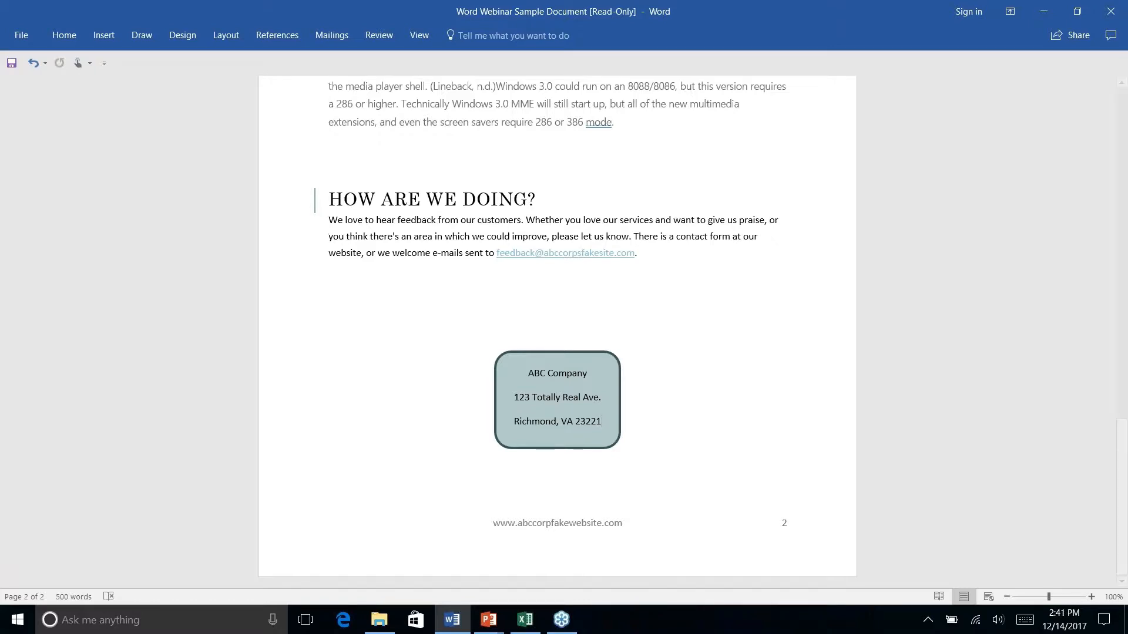
# Draw a rounded rectangle over the HISTORY LESSON heading
pyautogui.scroll(7, 557, 332)
pyautogui.scroll(2, 557, 332)
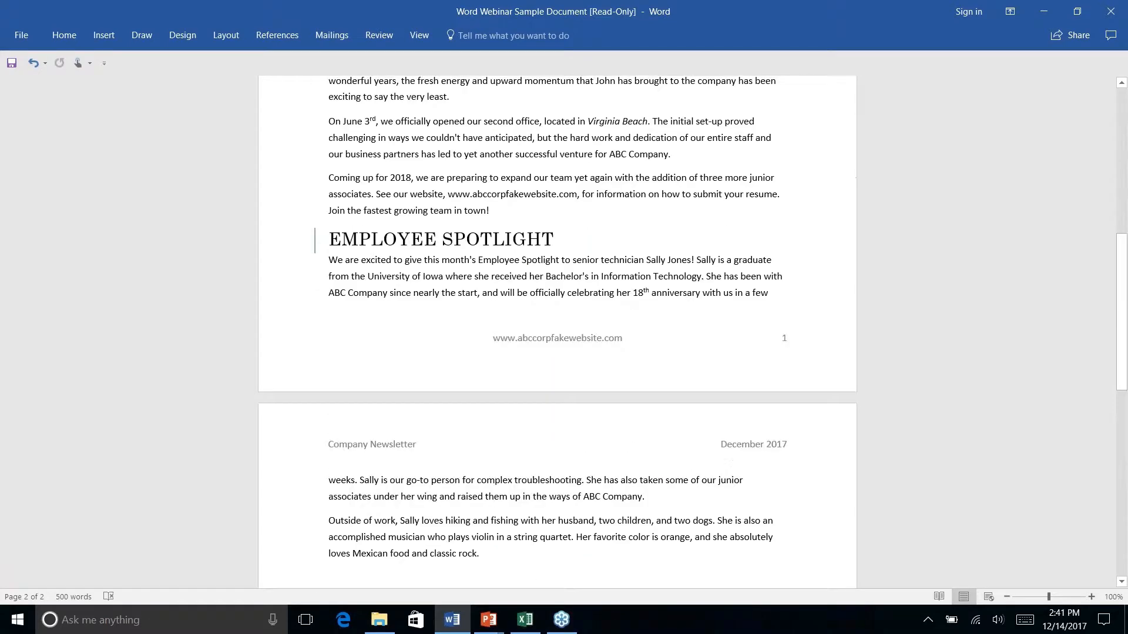
pyautogui.scroll(-3, 556, 332)
pyautogui.scroll(-2, 376, 241)
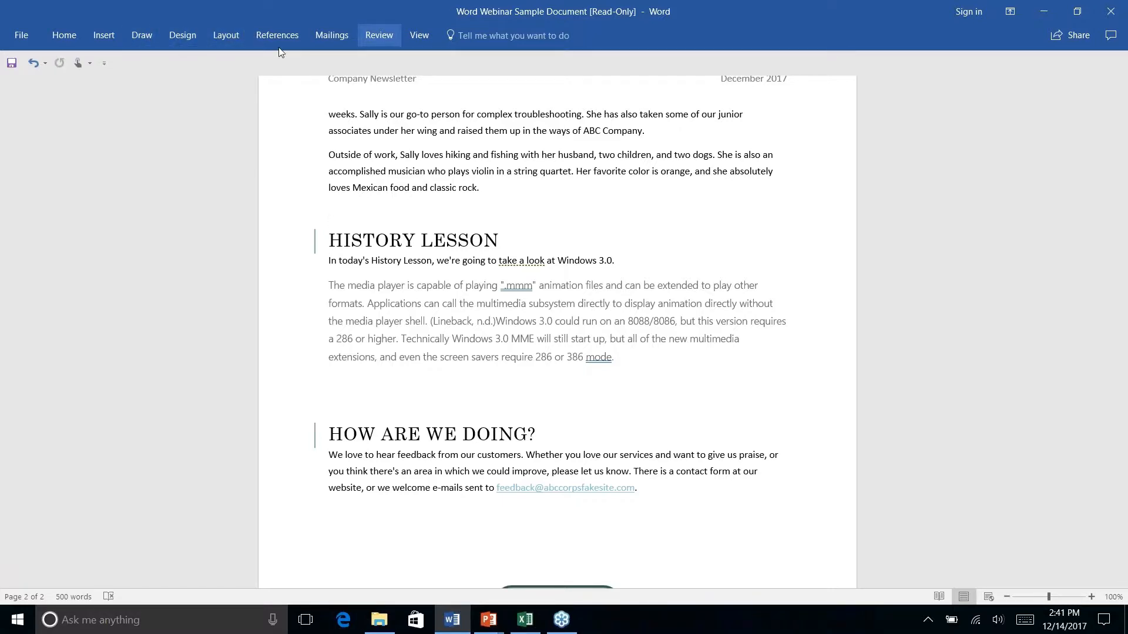
pyautogui.click(107, 37)
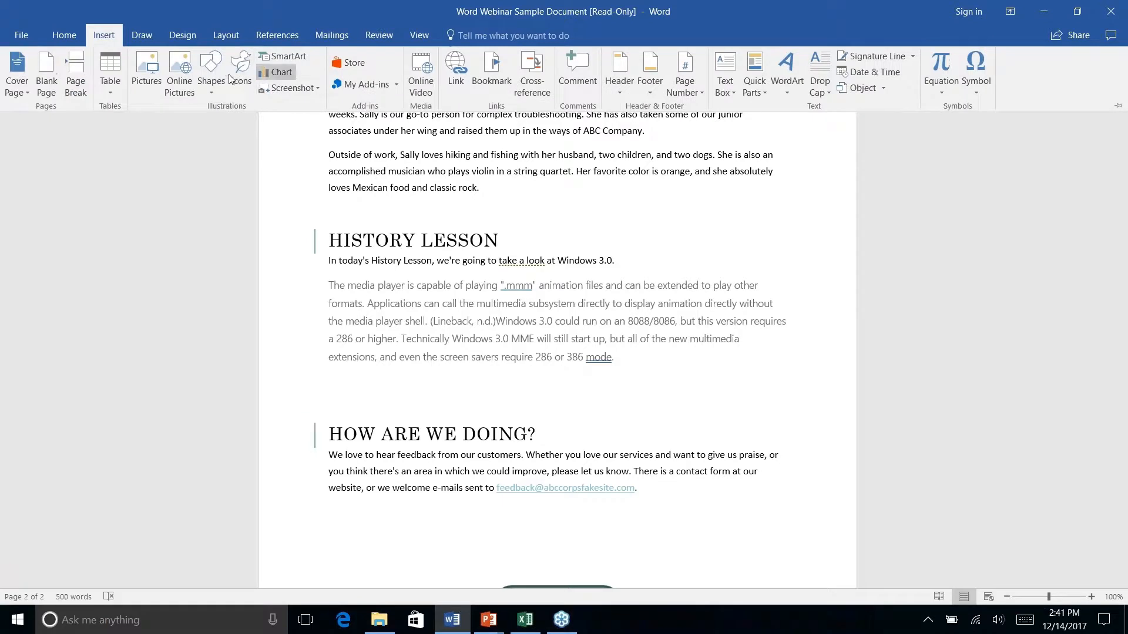
pyautogui.click(206, 91)
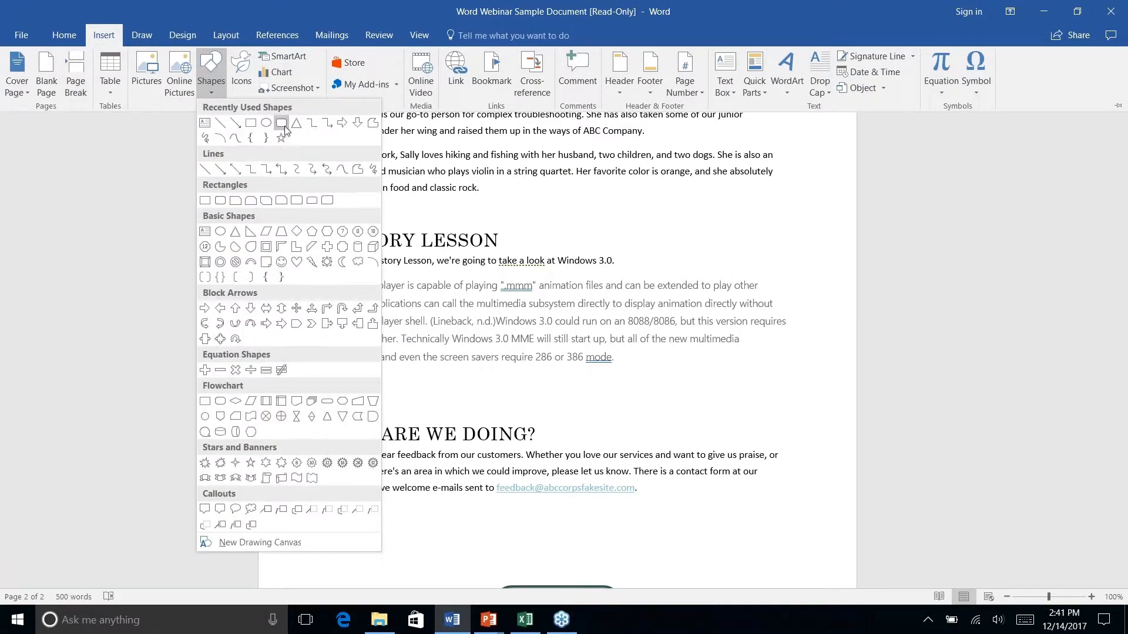
pyautogui.click(286, 130)
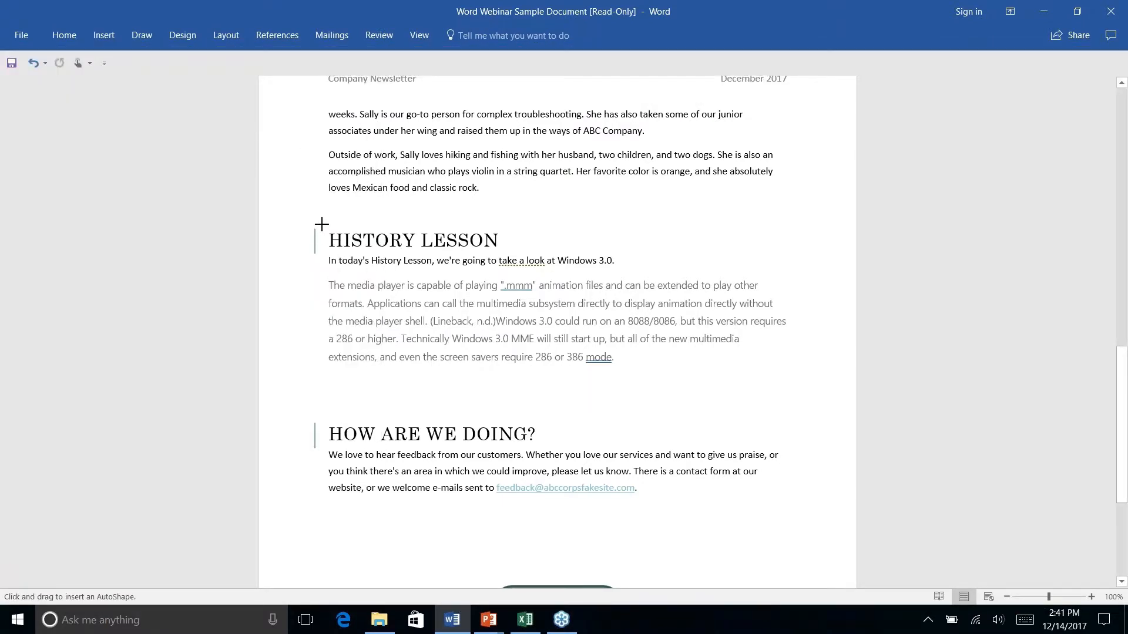
pyautogui.moveTo(323, 224)
pyautogui.mouseDown()
pyautogui.moveTo(571, 245)
pyautogui.moveTo(544, 255)
pyautogui.mouseUp()
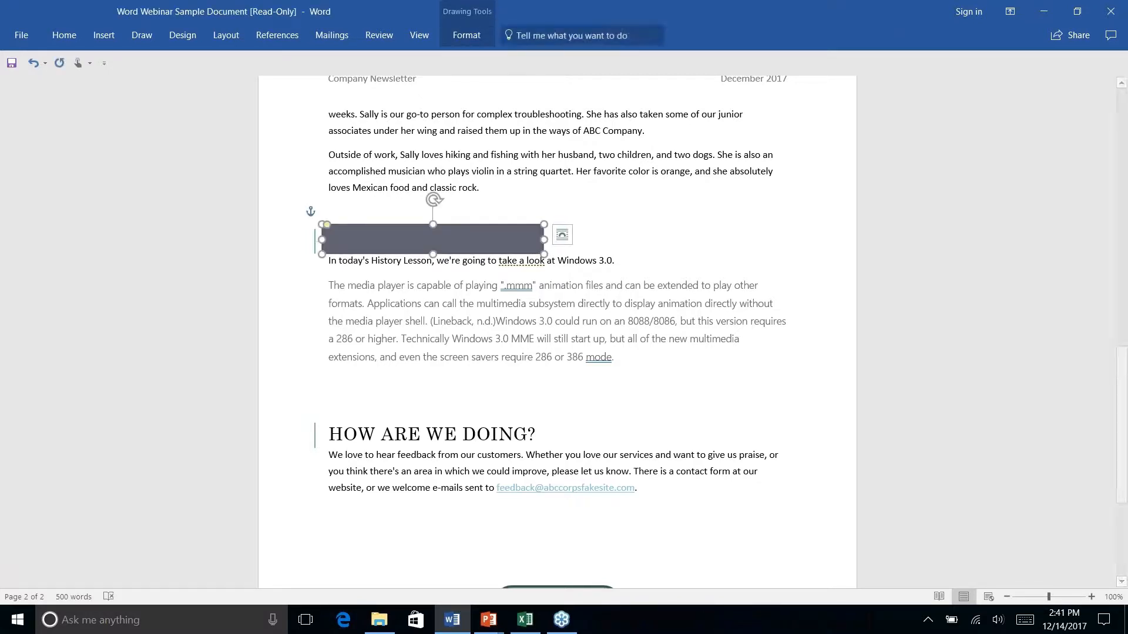
# Send the new box behind text so the HISTORY LESSON heading shows on top
pyautogui.click(447, 31)
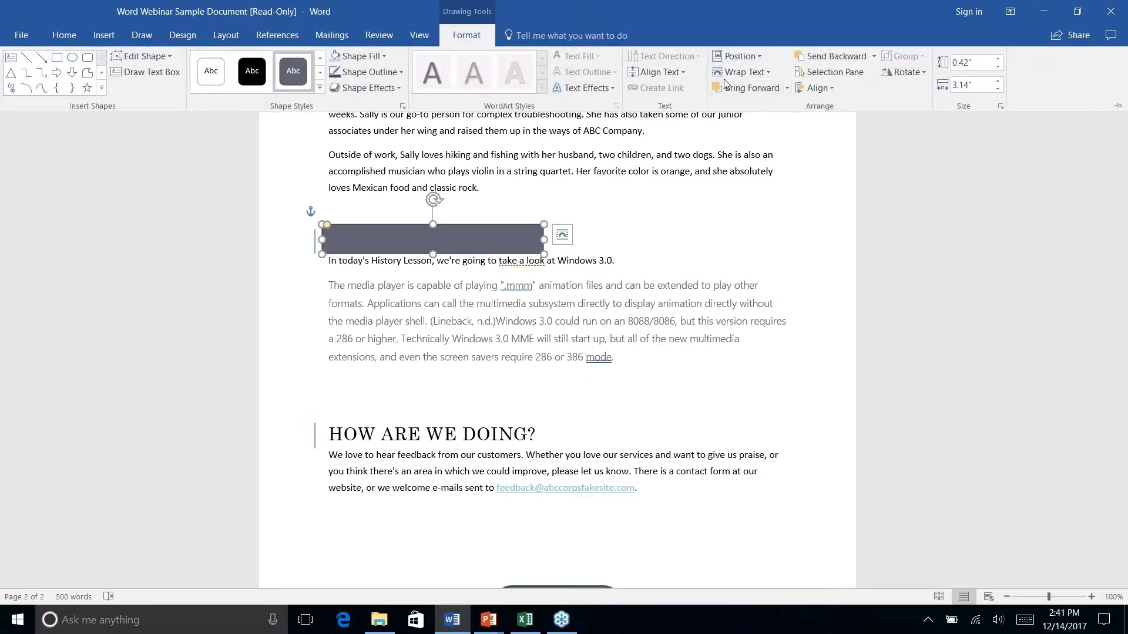
pyautogui.click(874, 57)
pyautogui.click(847, 111)
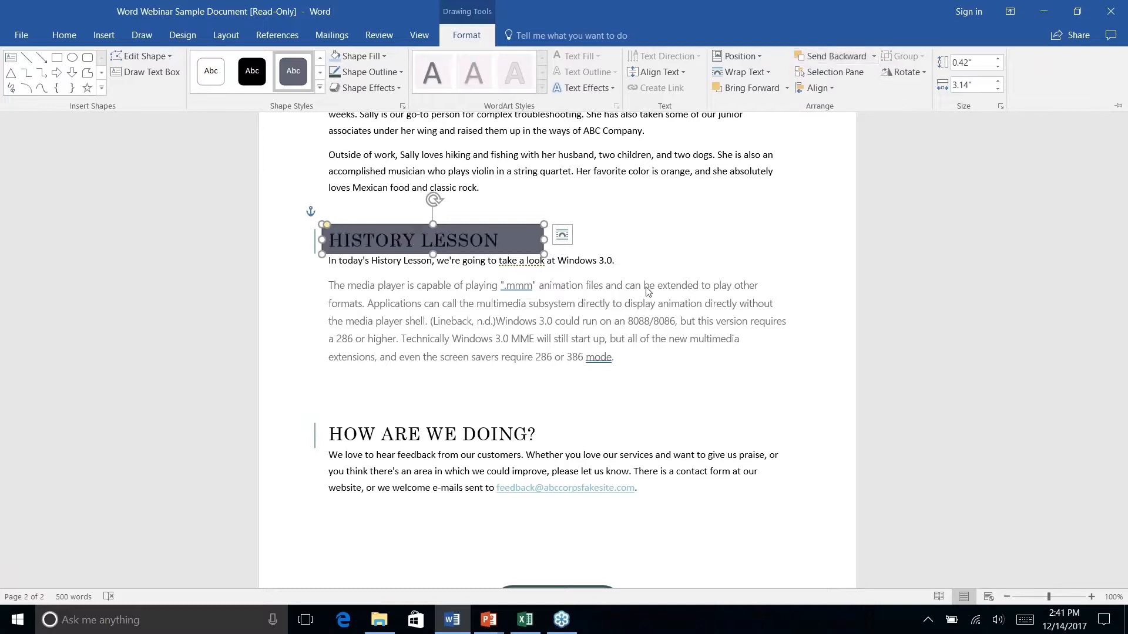
pyautogui.click(633, 232)
pyautogui.click(567, 211)
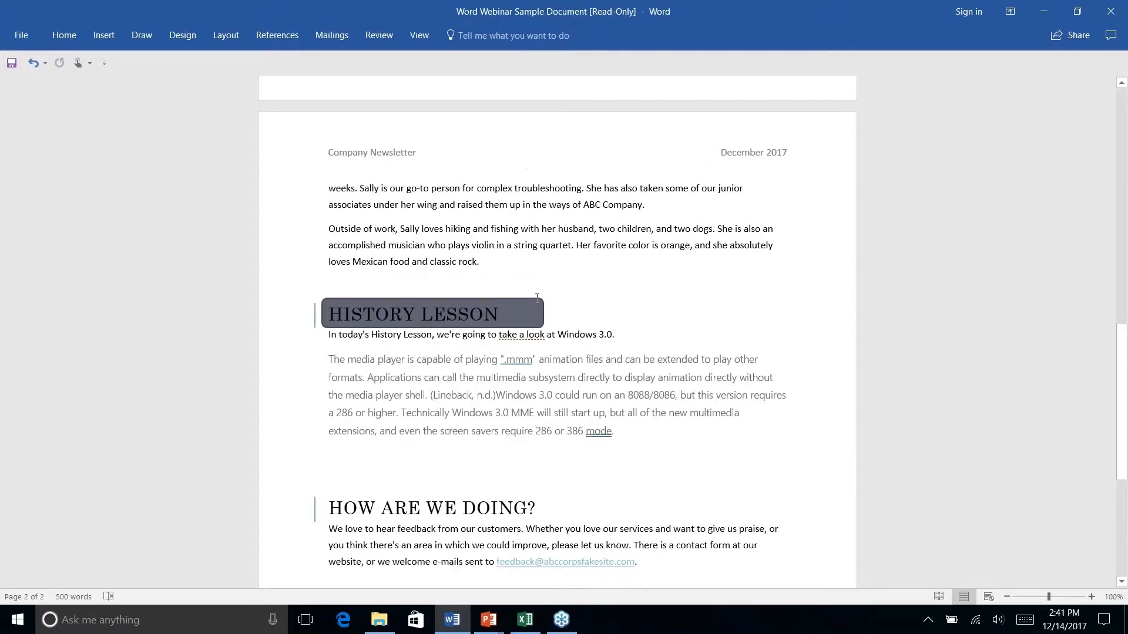
# Select the address box and try Format Painter, then cancel the copy
pyautogui.scroll(-4, 536, 298)
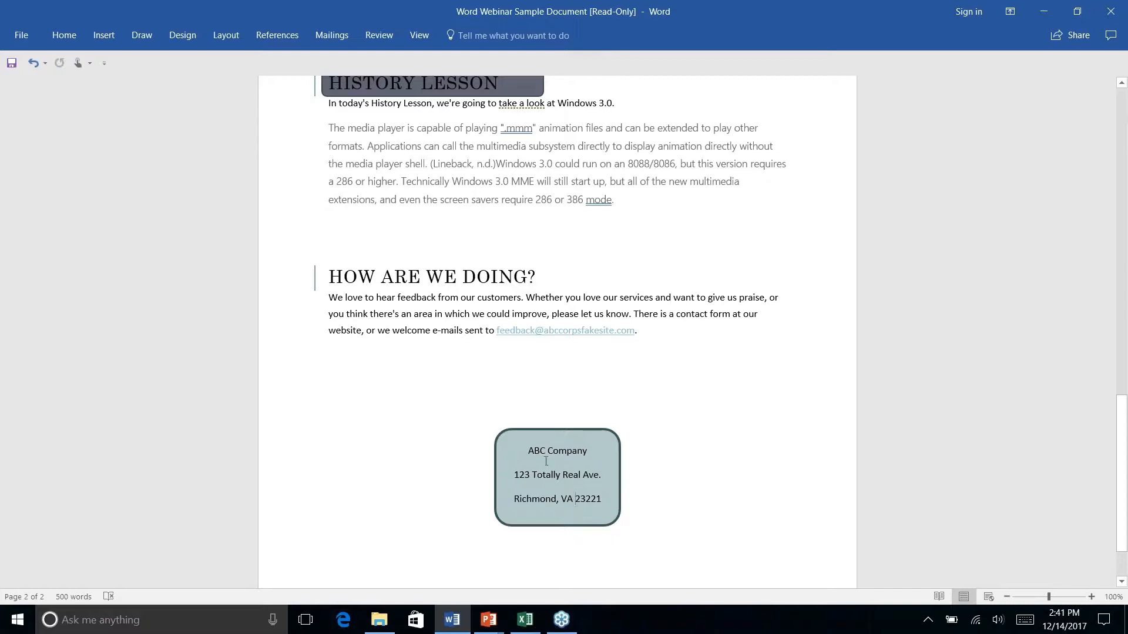
pyautogui.click(64, 37)
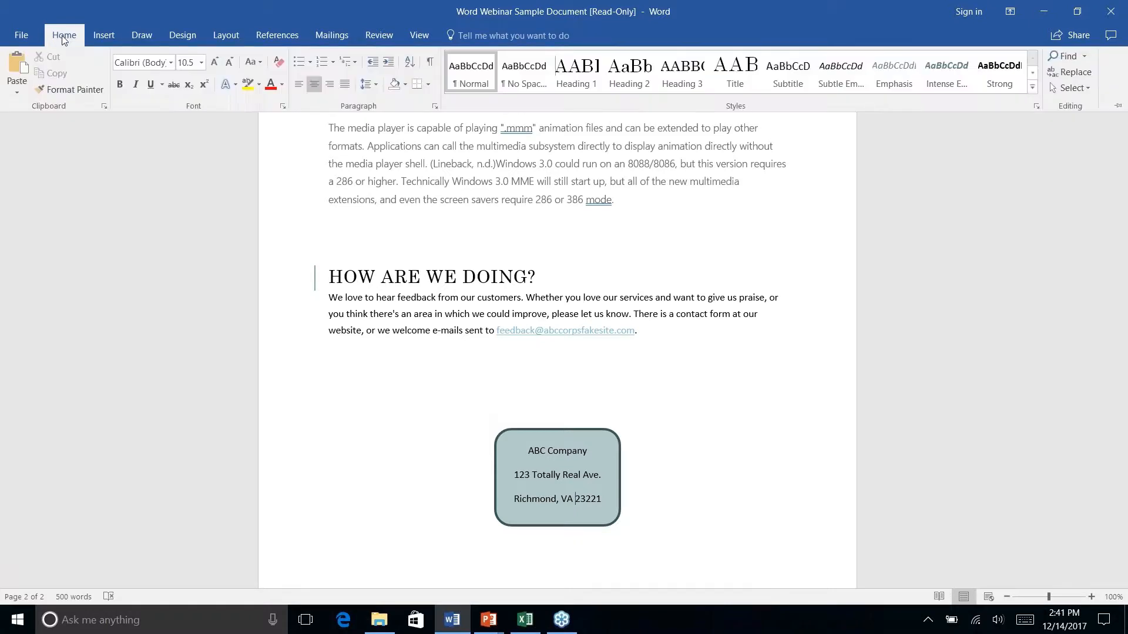
pyautogui.click(487, 486)
pyautogui.click(492, 444)
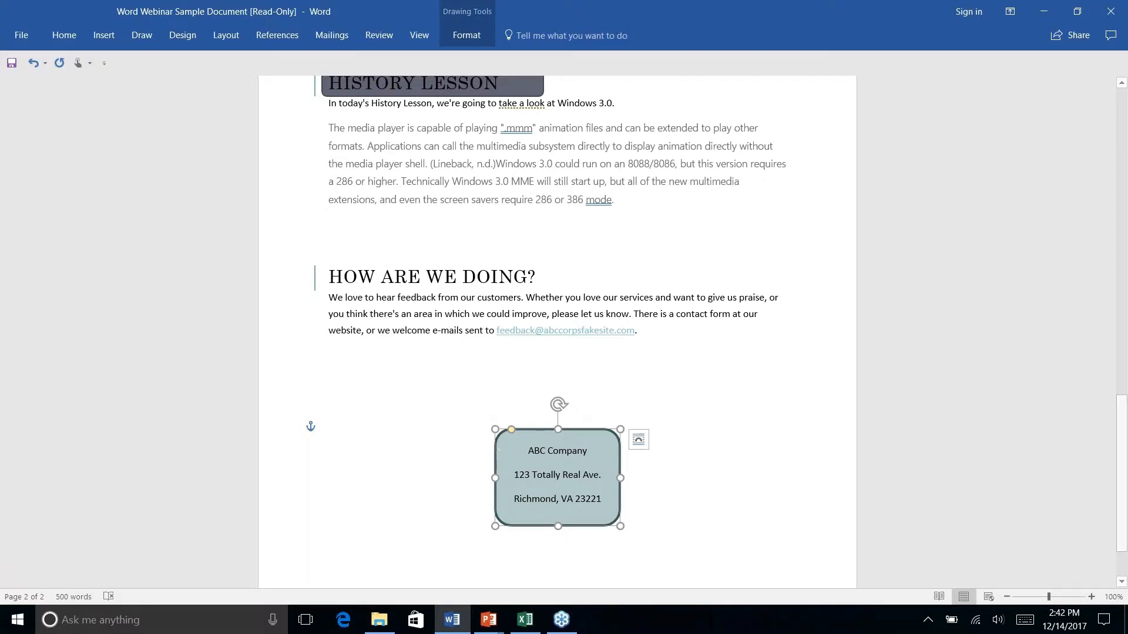
pyautogui.click(62, 41)
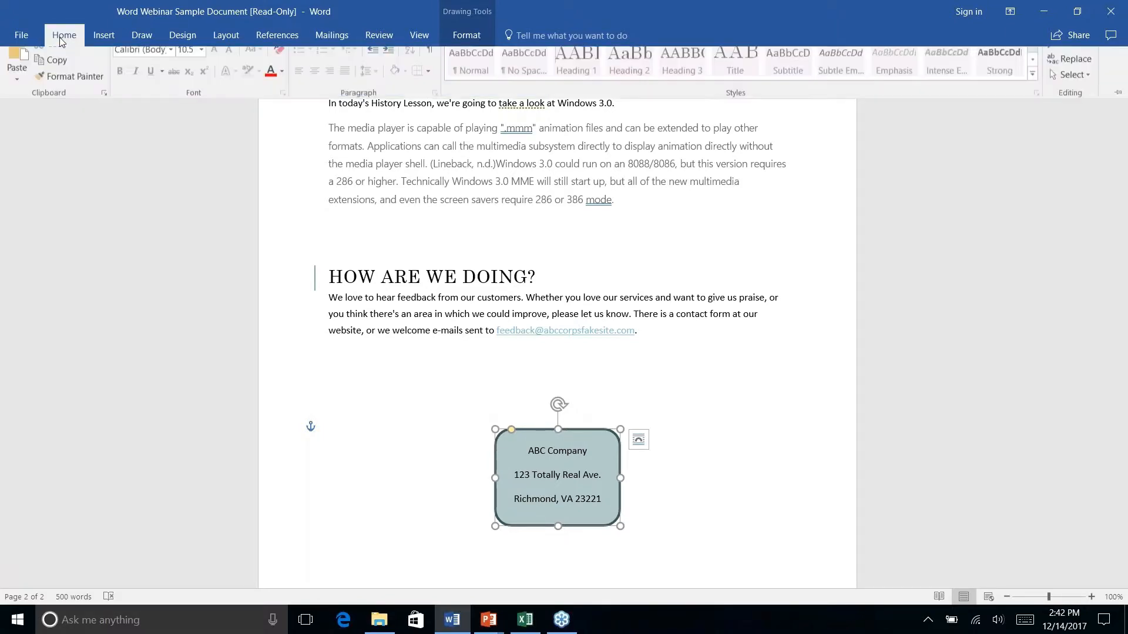
pyautogui.click(65, 90)
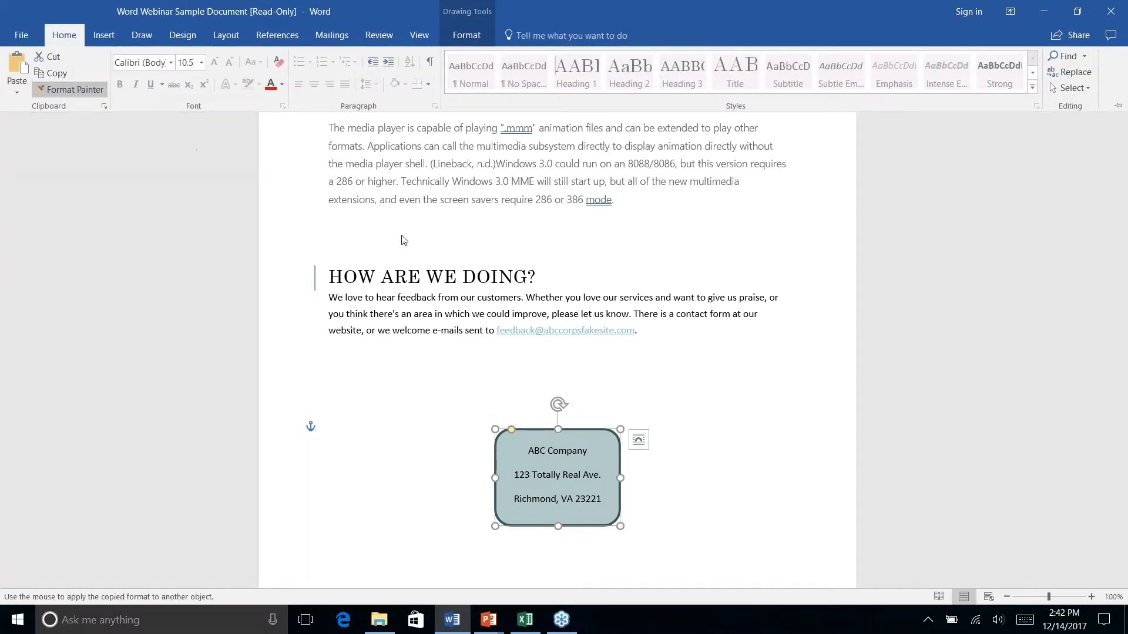
pyautogui.click(66, 90)
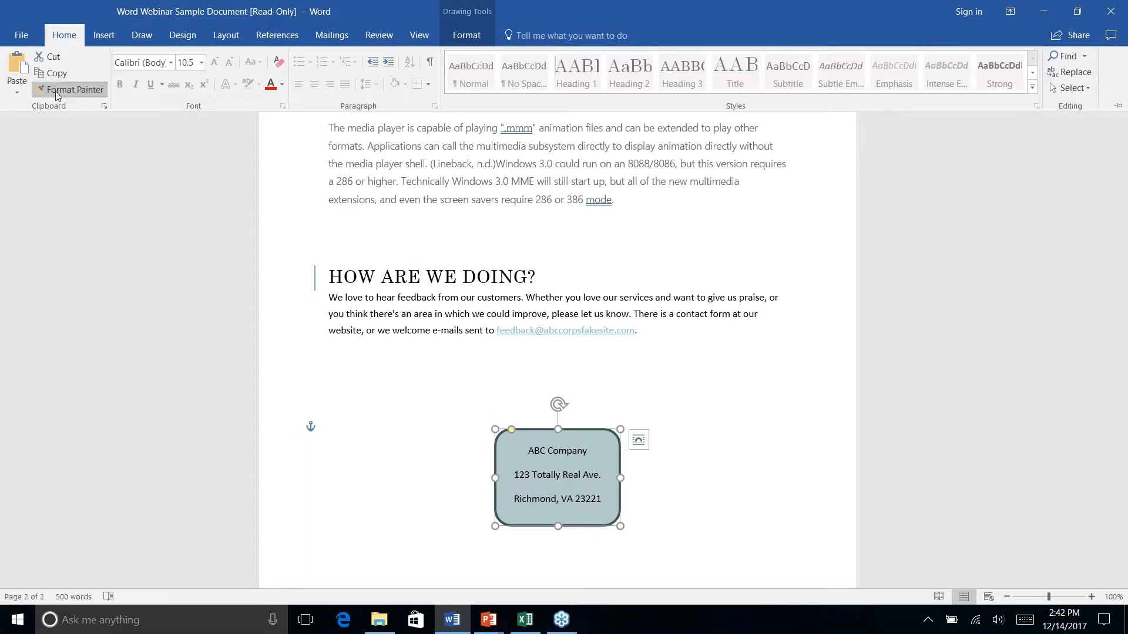
# Reselect the whole ABC Company address box and copy its formatting with Format Painter
pyautogui.click(445, 391)
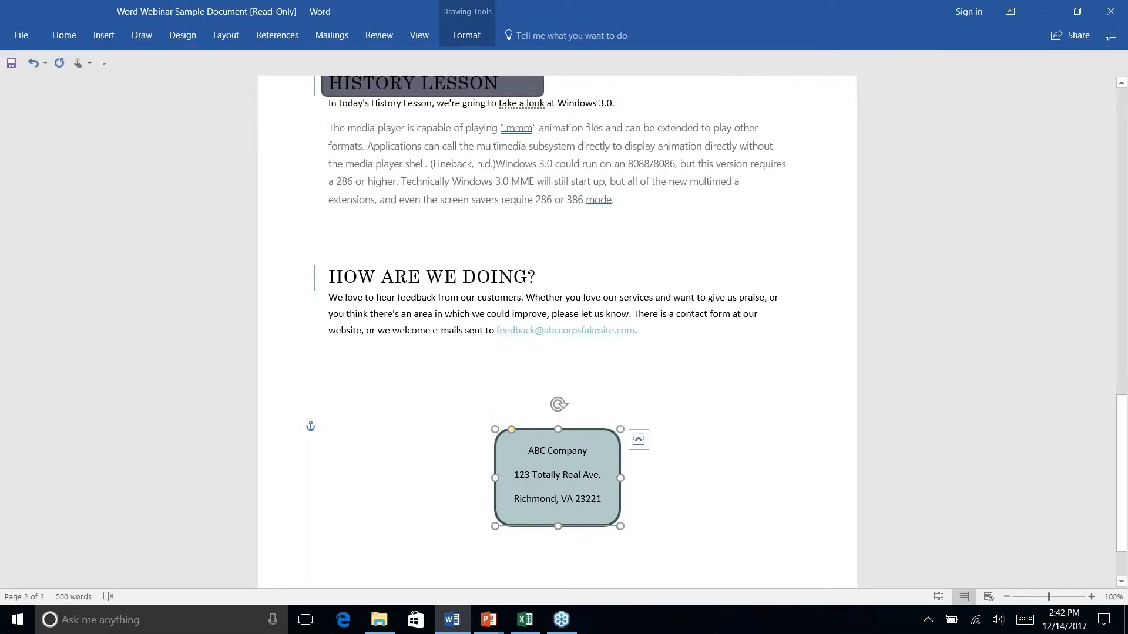
pyautogui.click(456, 451)
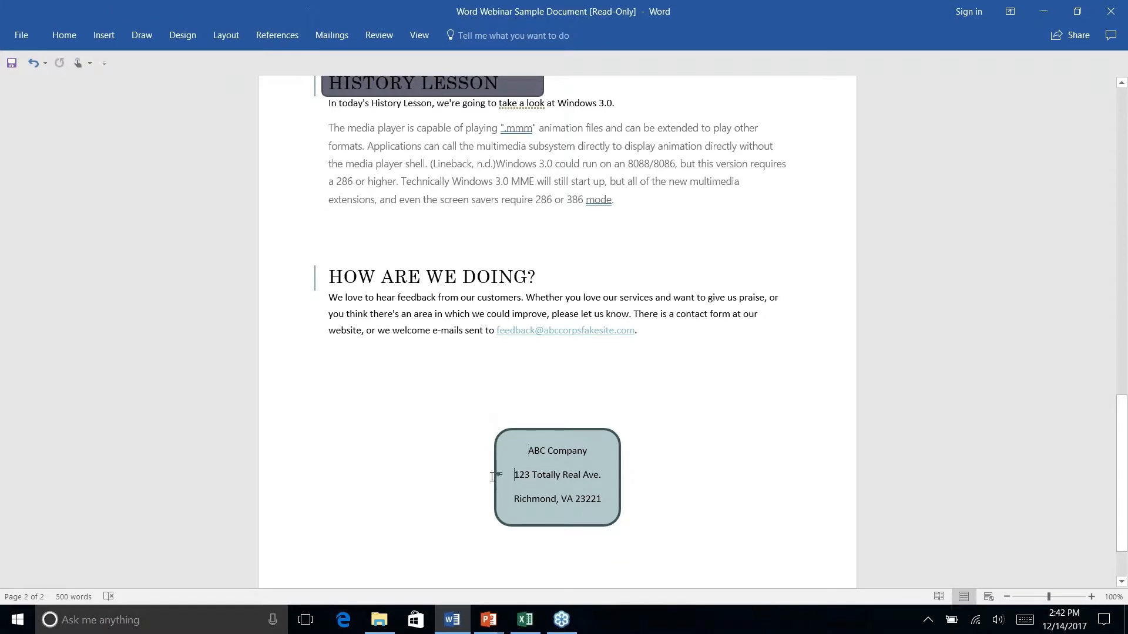
pyautogui.click(495, 440)
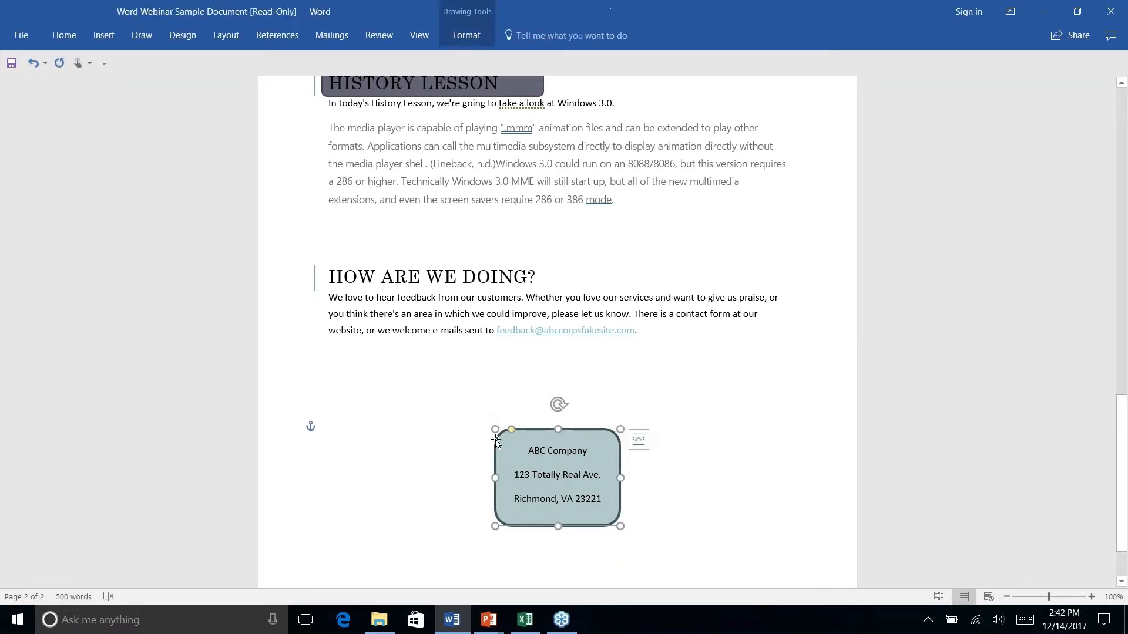
pyautogui.click(75, 37)
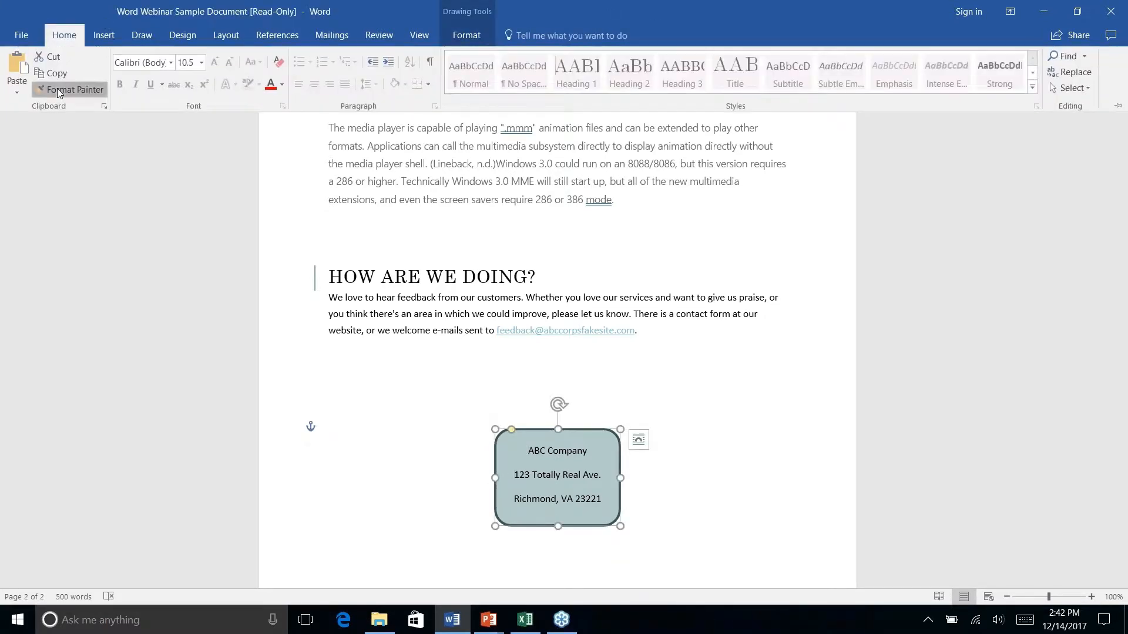
pyautogui.click(66, 91)
pyautogui.scroll(-3, 394, 266)
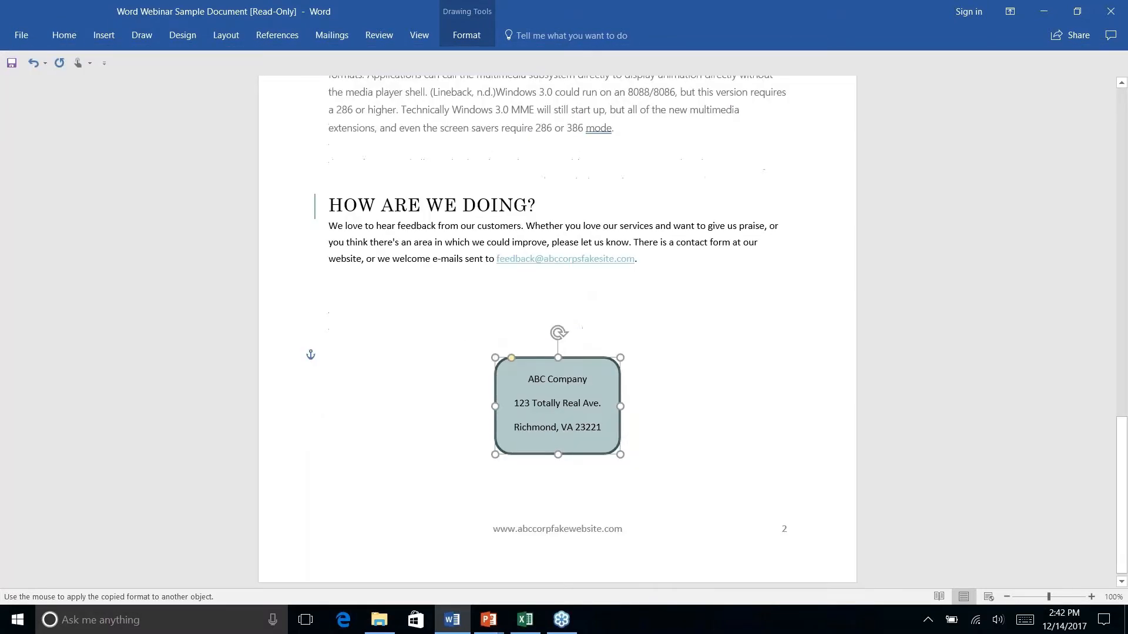
# Paint the address box's light teal fill and dark teal outline onto the HISTORY LESSON box
pyautogui.scroll(4, 395, 266)
pyautogui.scroll(4, 410, 254)
pyautogui.scroll(-1, 411, 254)
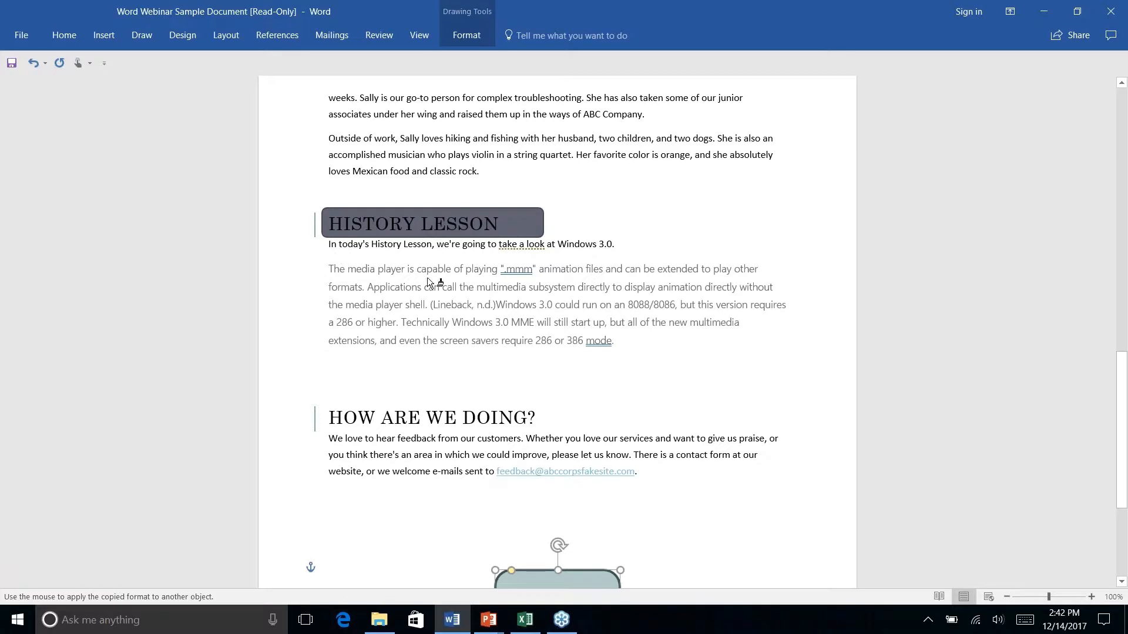
pyautogui.press('Escape')
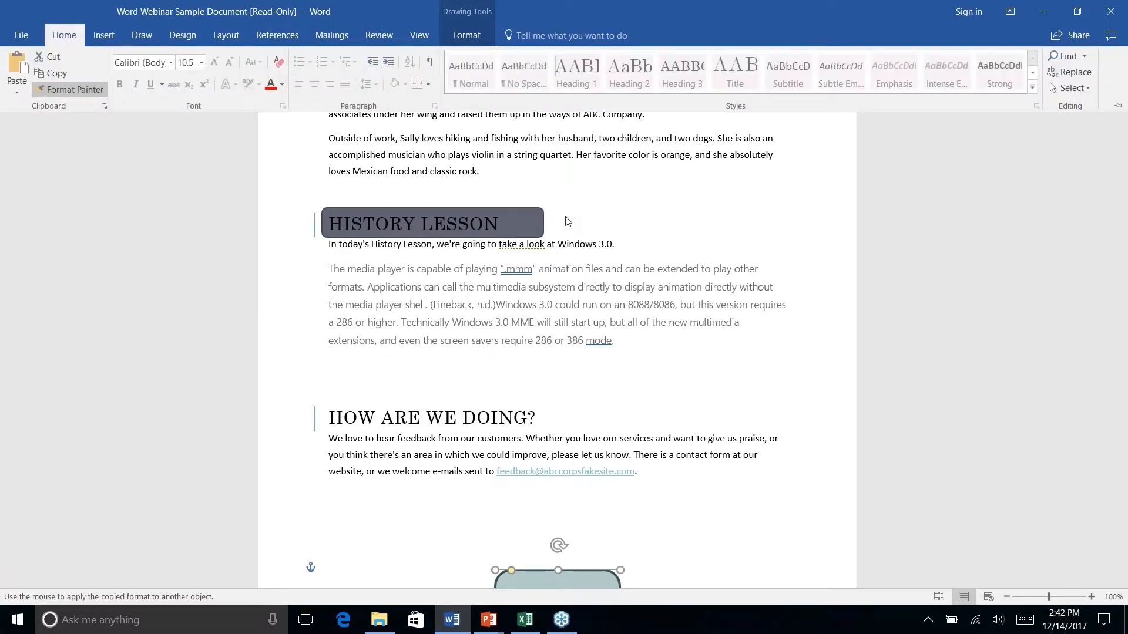
pyautogui.click(514, 218)
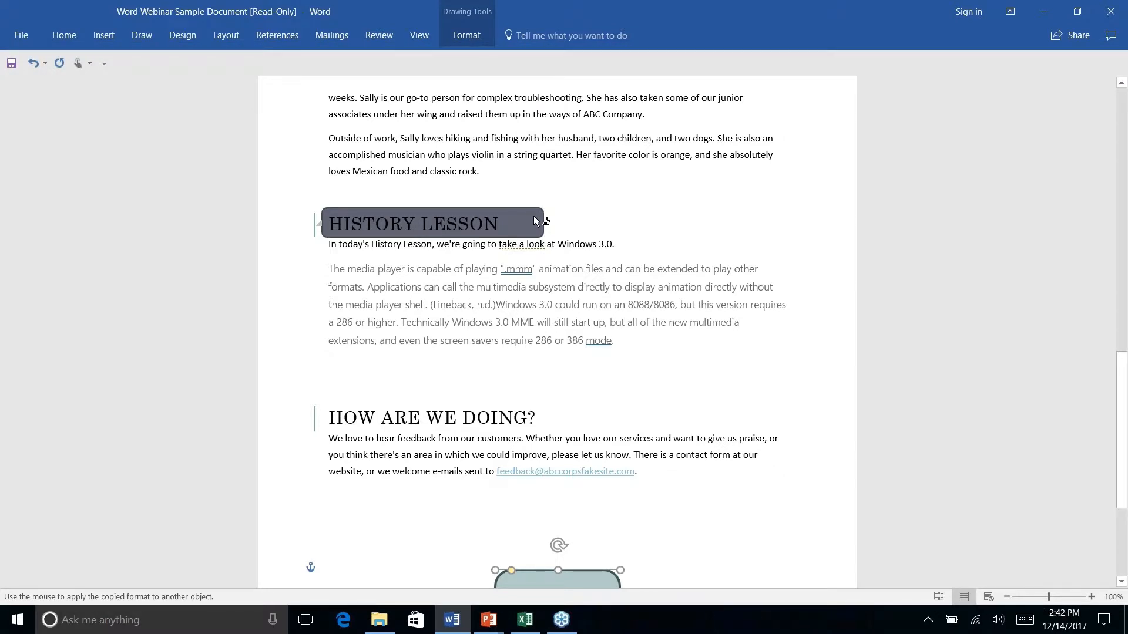
pyautogui.click(535, 222)
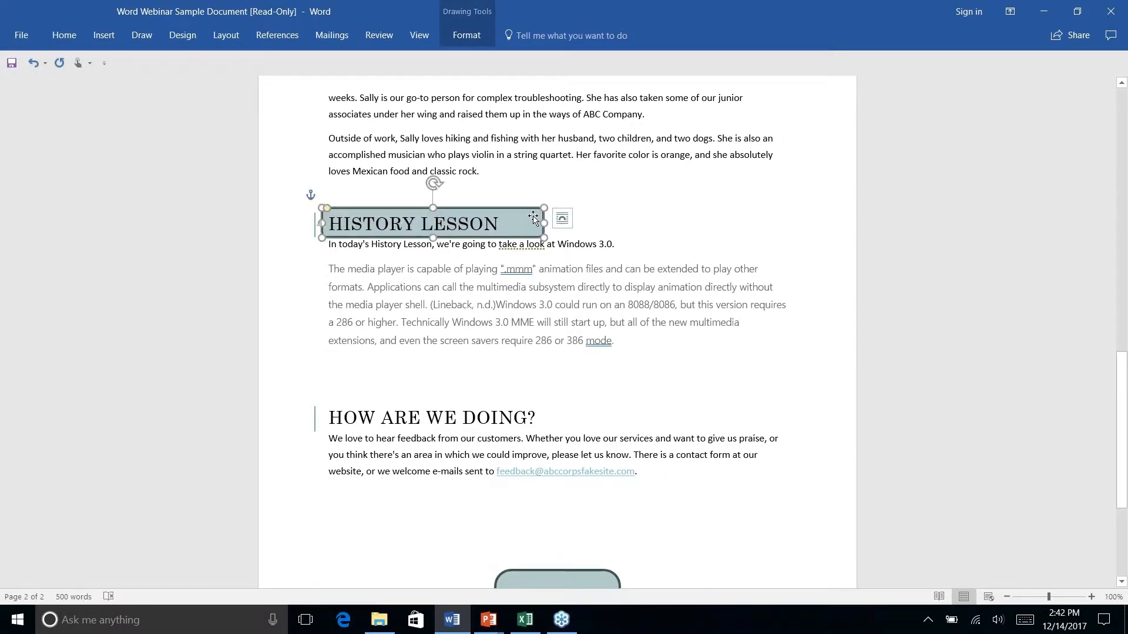
pyautogui.press('Escape')
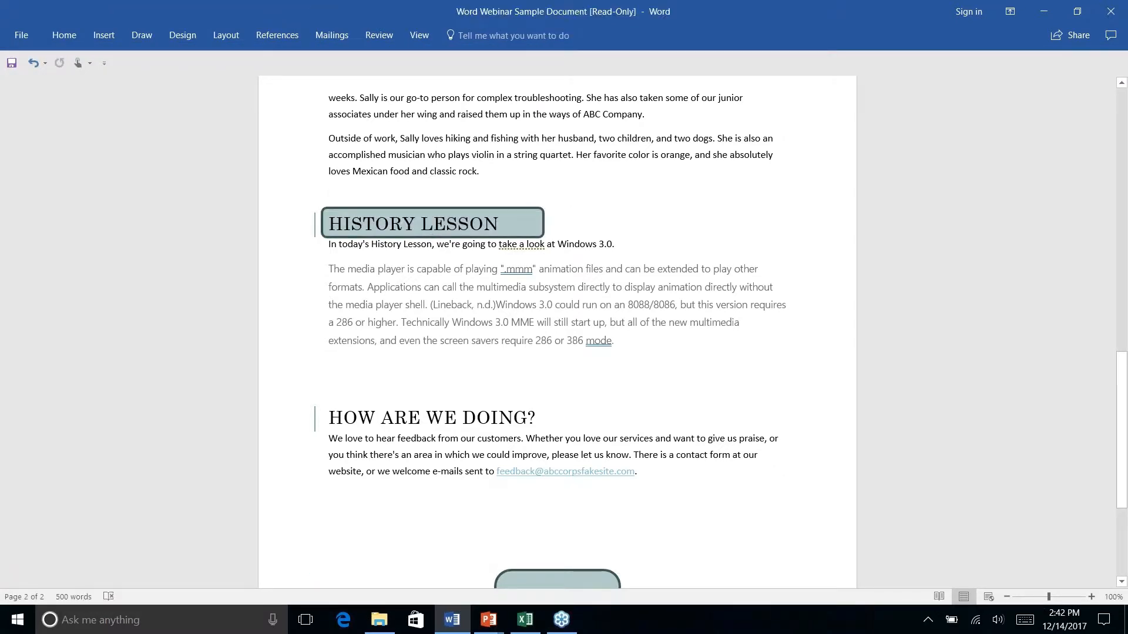
pyautogui.rightClick(633, 211)
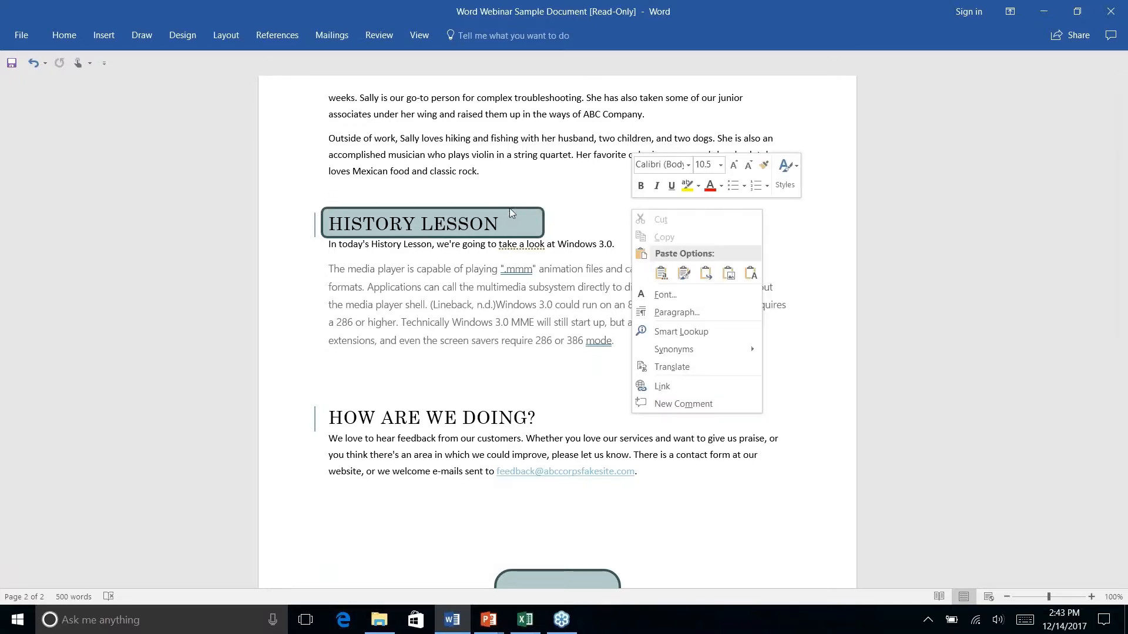
pyautogui.click(376, 532)
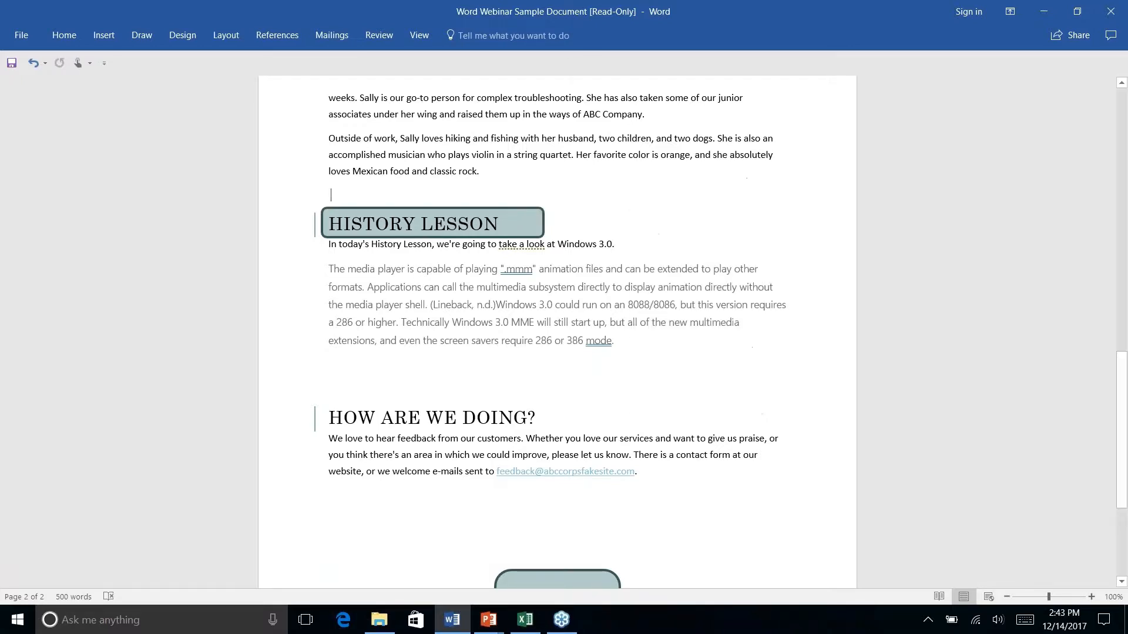
pyautogui.scroll(2, 375, 531)
pyautogui.scroll(-6, 556, 332)
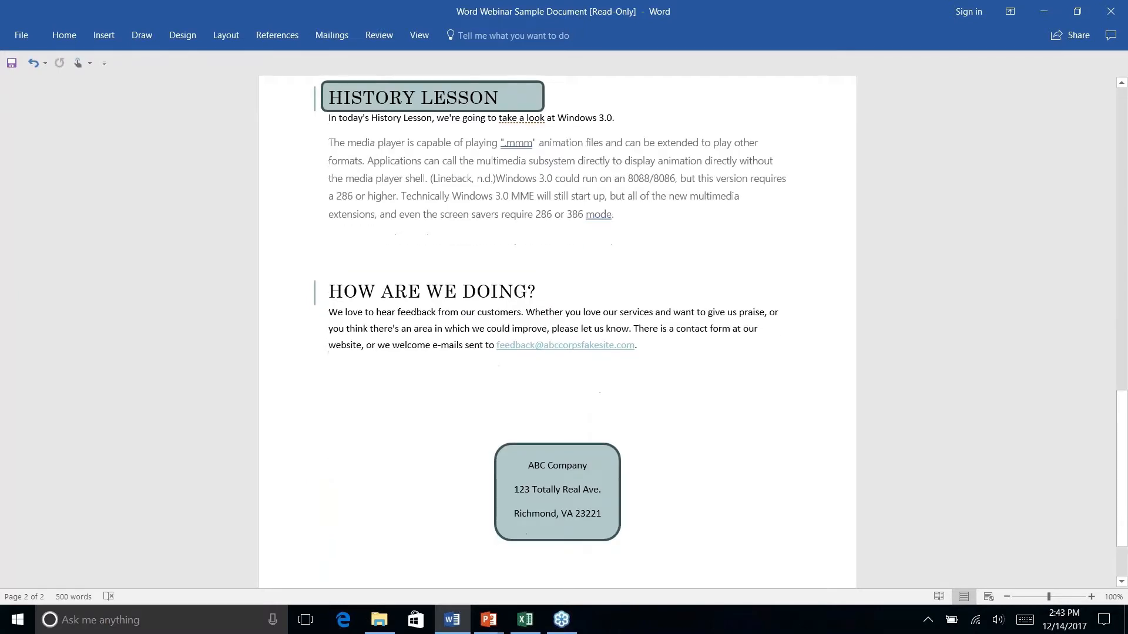
pyautogui.scroll(3, 557, 332)
pyautogui.scroll(-5, 557, 332)
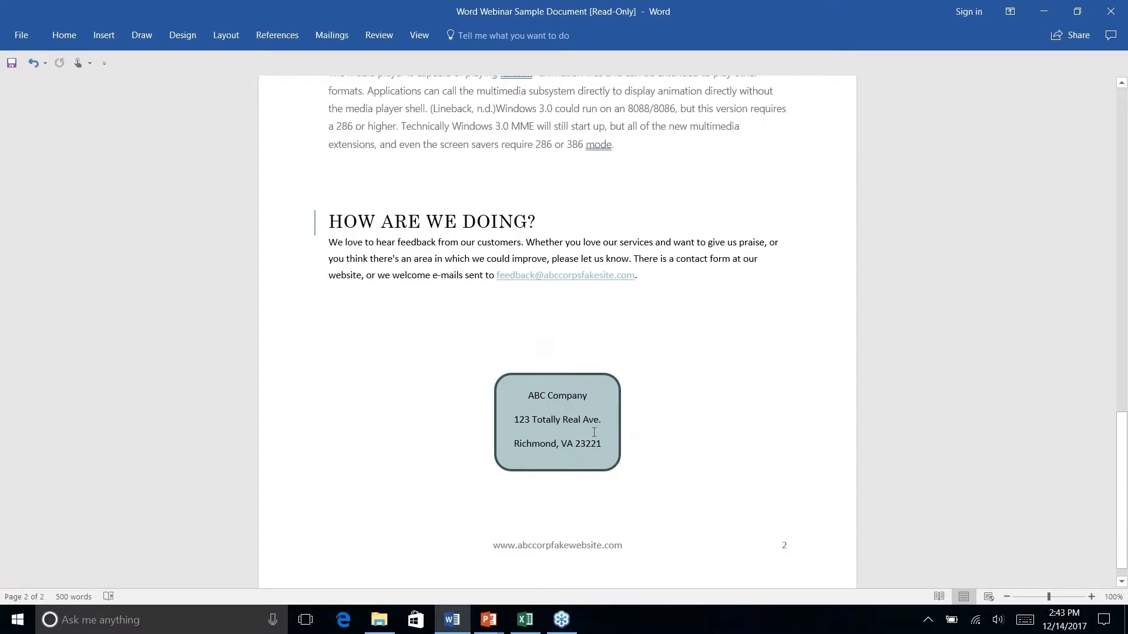
pyautogui.scroll(9, 594, 435)
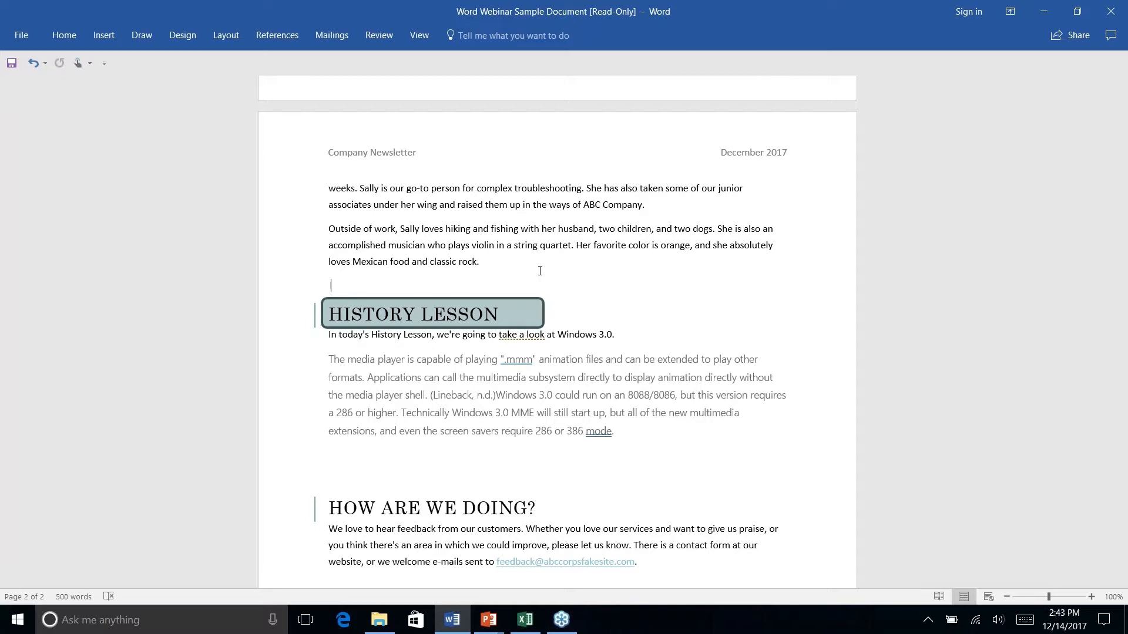
pyautogui.hotkey('alt', 'Tab')
pyautogui.press('Right')
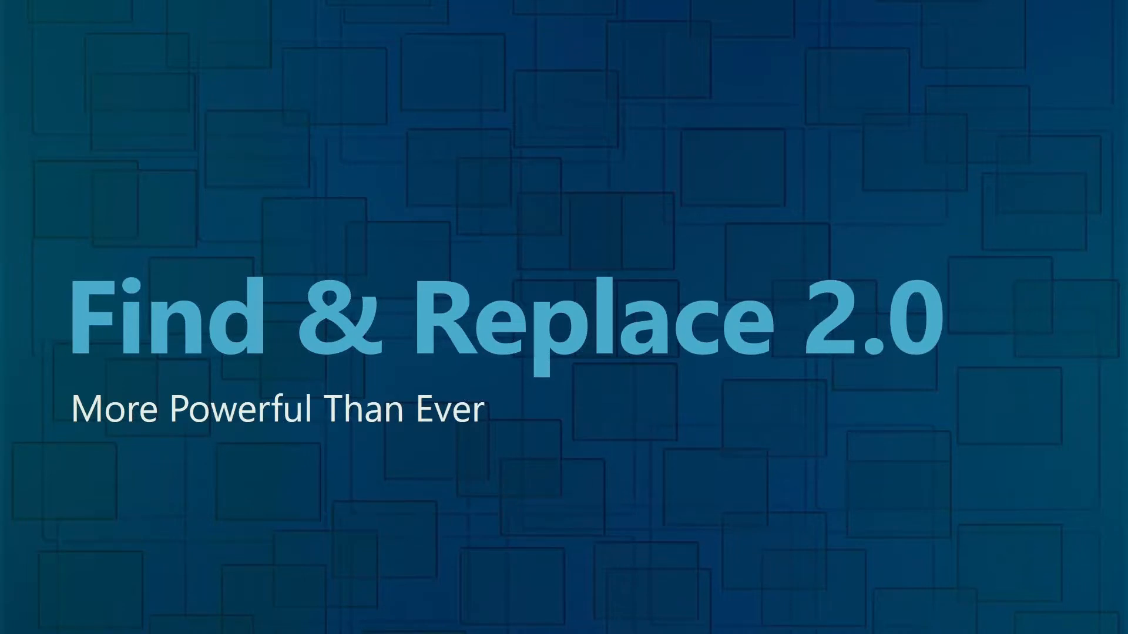
pyautogui.hotkey('alt', 'Tab')
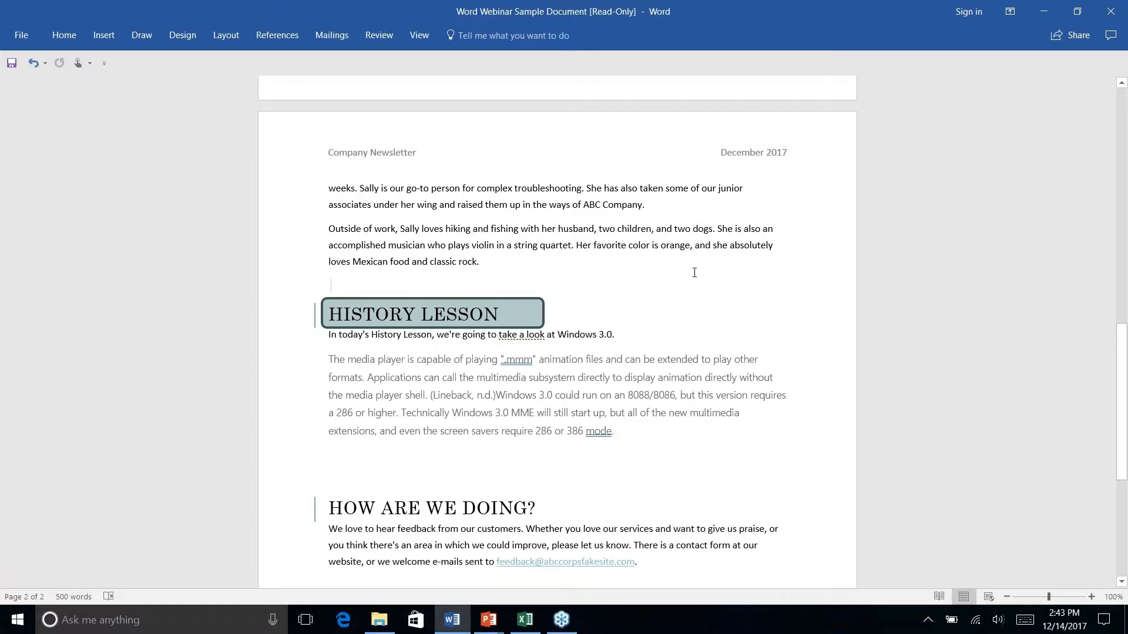
pyautogui.scroll(-5, 692, 271)
pyautogui.scroll(15, 692, 271)
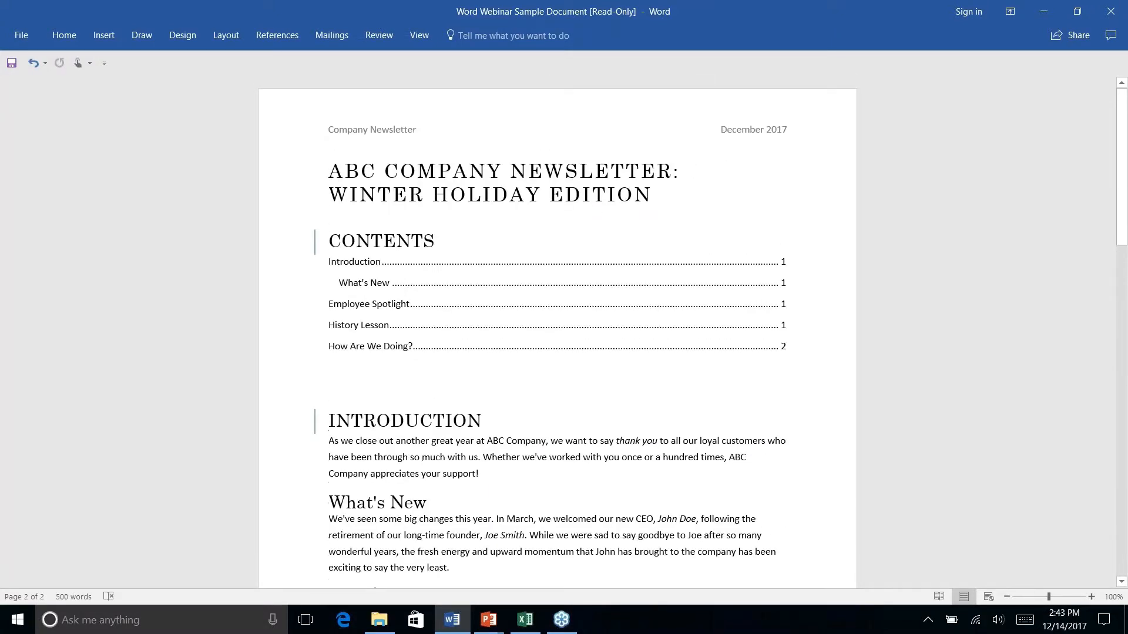
# Open the Find and Replace dialog via Replace in the Home tab's Editing group
pyautogui.scroll(-3, 613, 301)
pyautogui.scroll(-4, 614, 301)
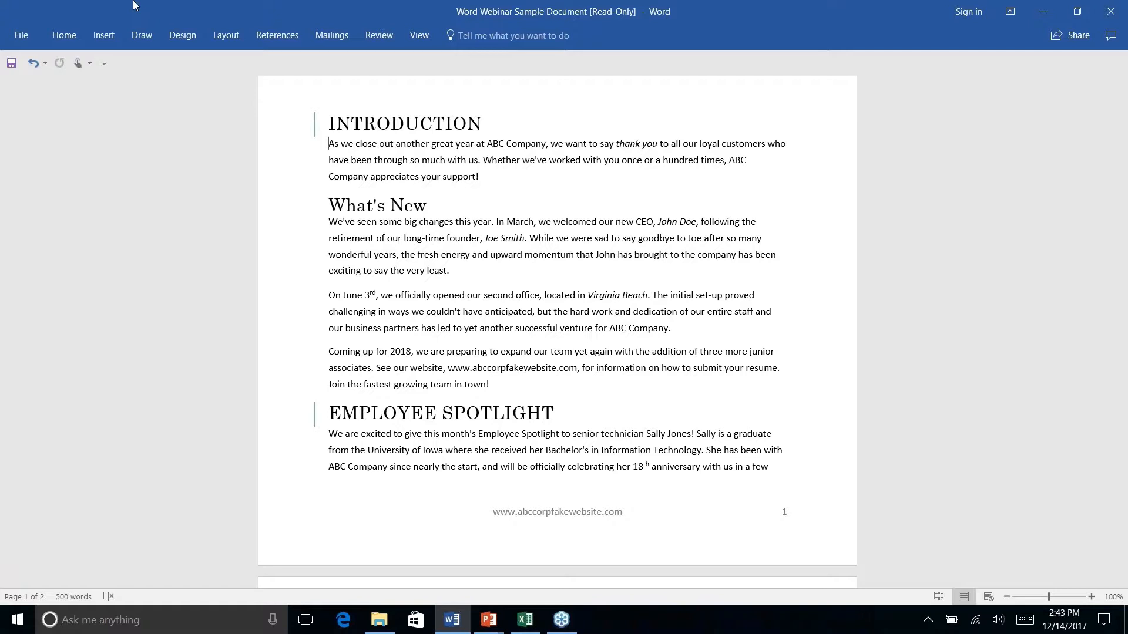
pyautogui.click(64, 34)
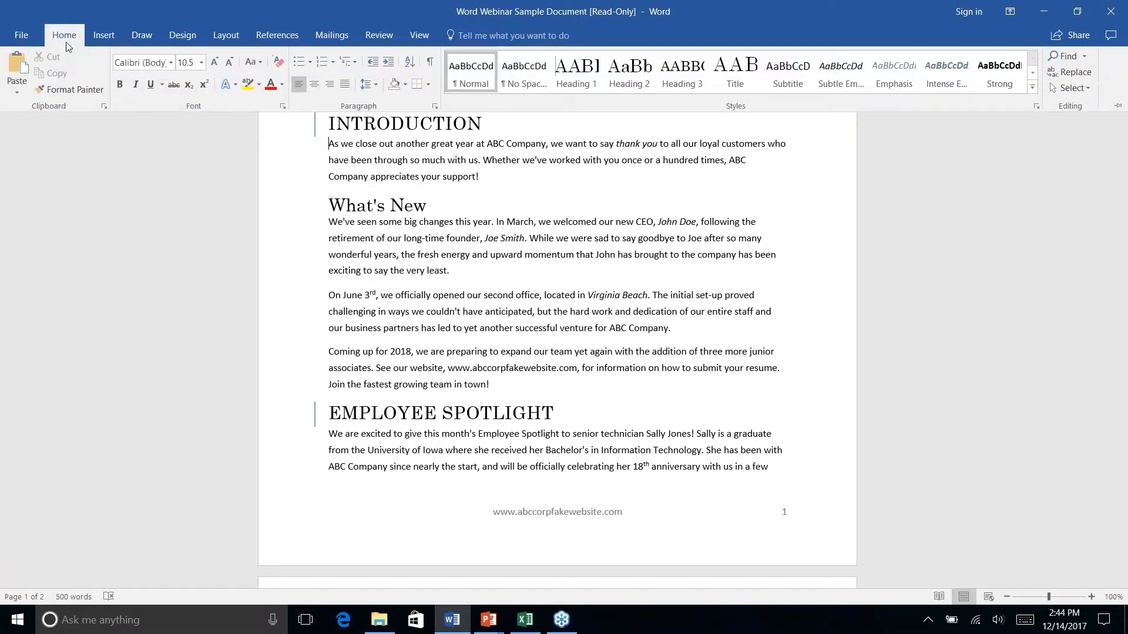
pyautogui.rightClick(1067, 76)
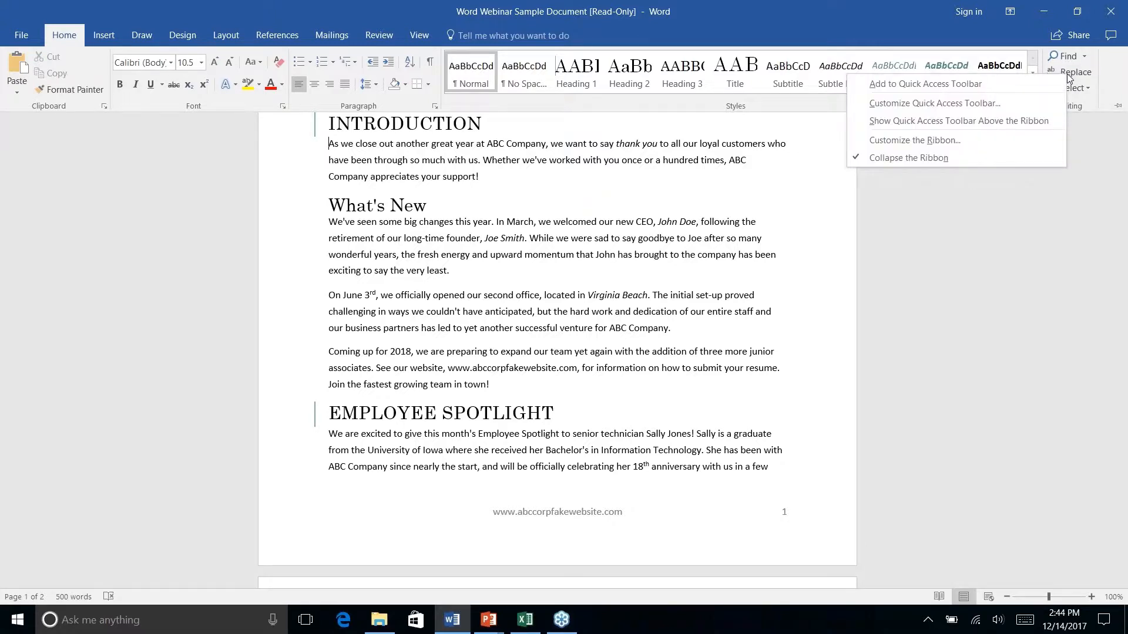
pyautogui.click(1074, 71)
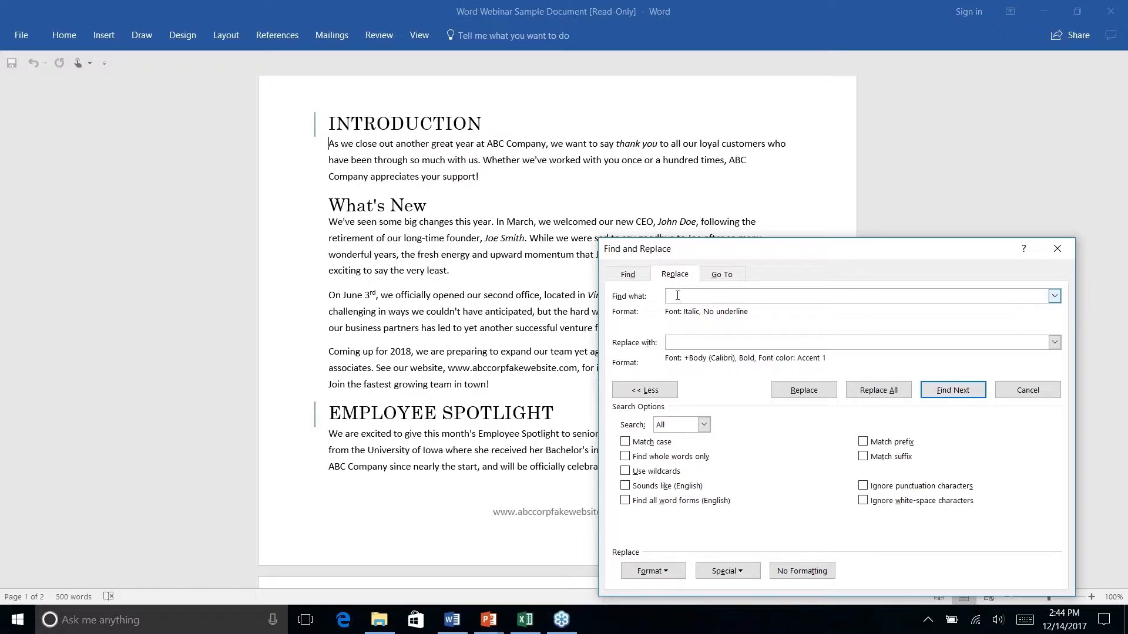
pyautogui.click(625, 274)
pyautogui.click(675, 275)
pyautogui.click(690, 296)
pyautogui.click(670, 572)
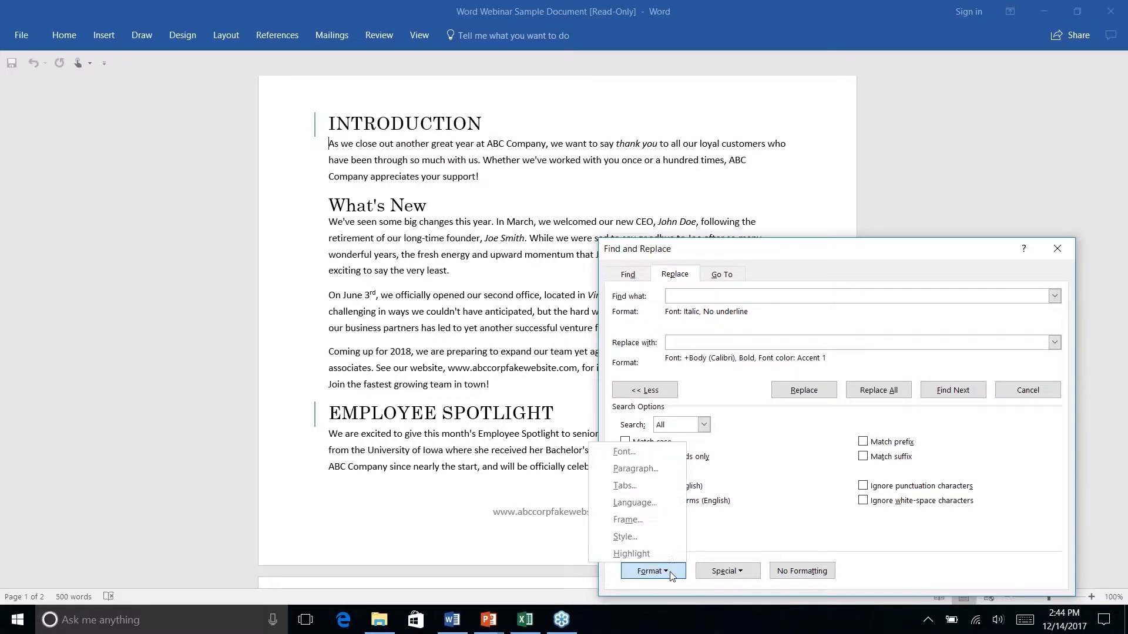
pyautogui.click(623, 452)
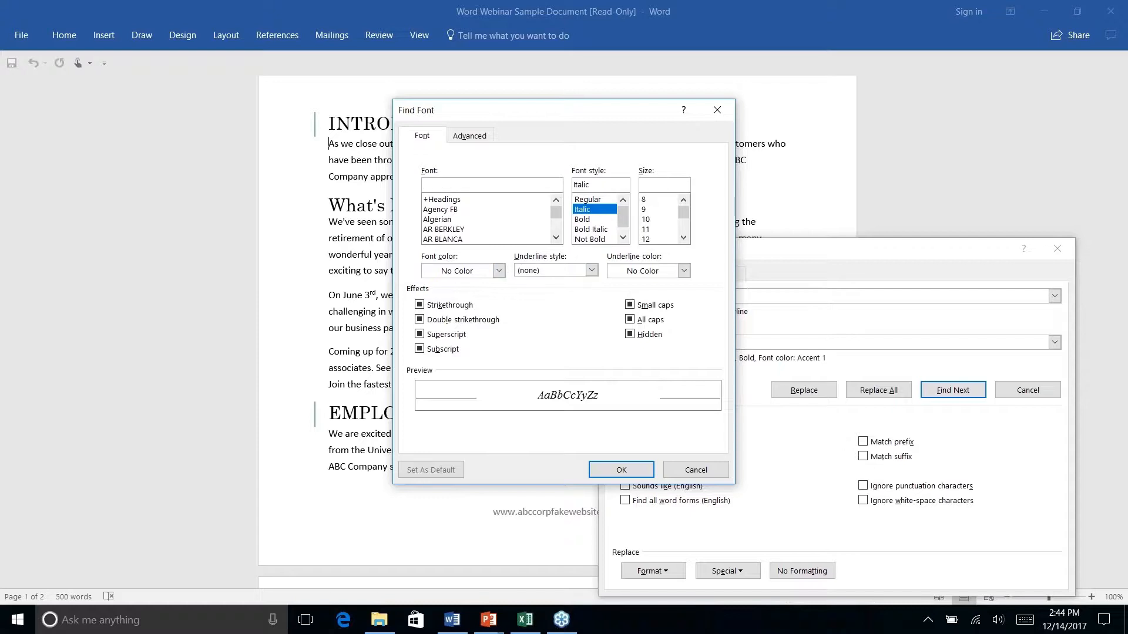
pyautogui.click(588, 210)
pyautogui.click(618, 471)
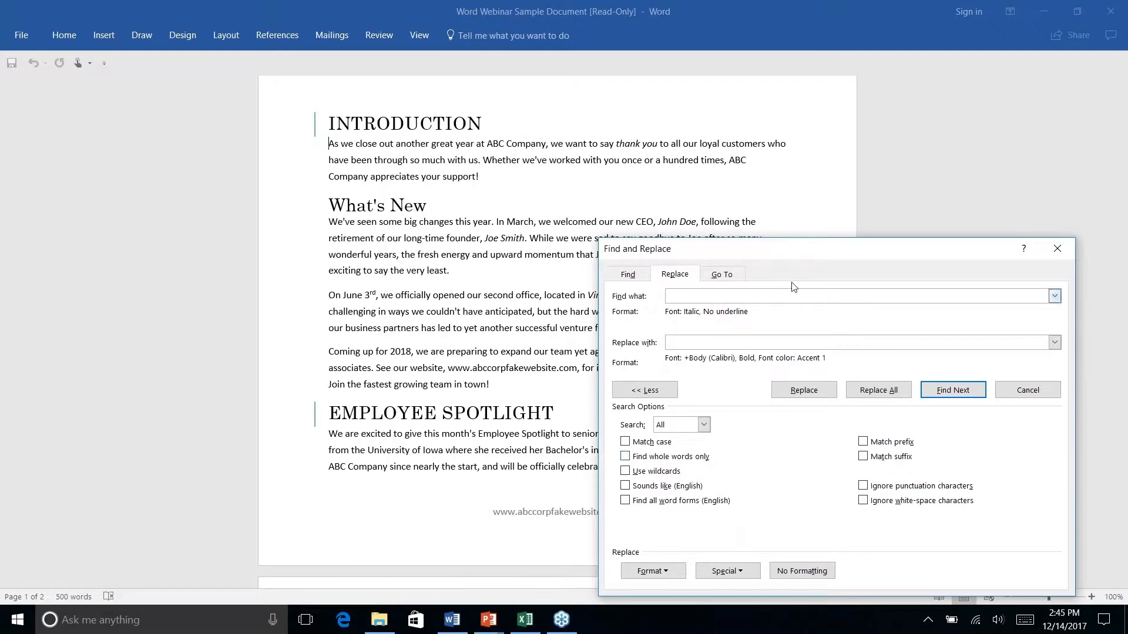
# Set the replacement text's font colour to teal Accent 2 in the Replace Font dialog
pyautogui.click(662, 297)
pyautogui.press('Tab')
pyautogui.click(651, 572)
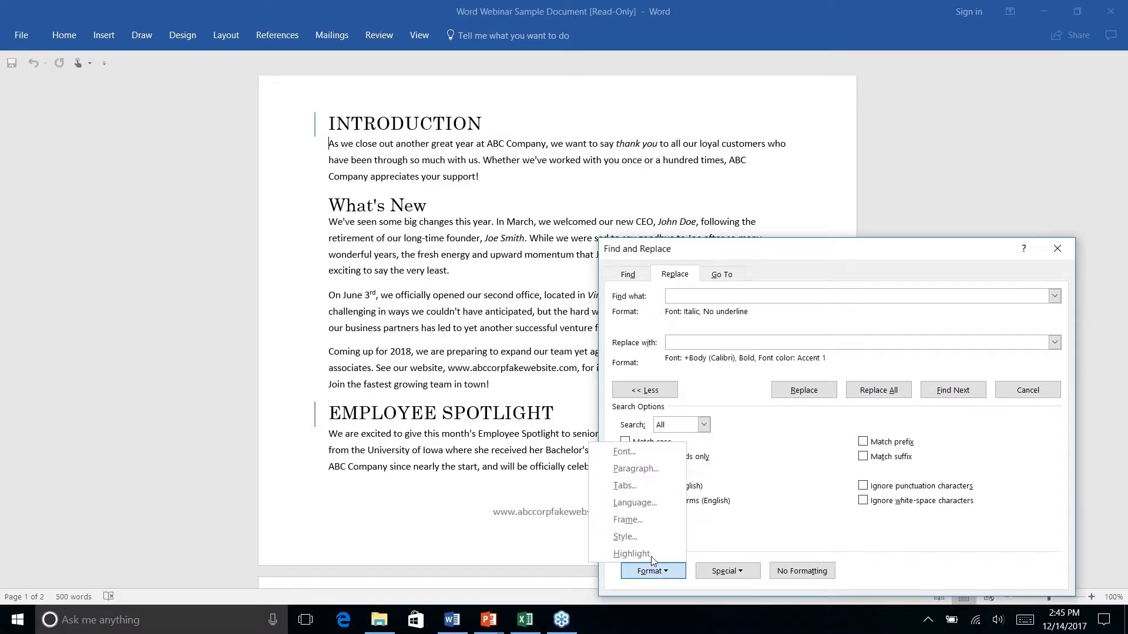
pyautogui.click(623, 452)
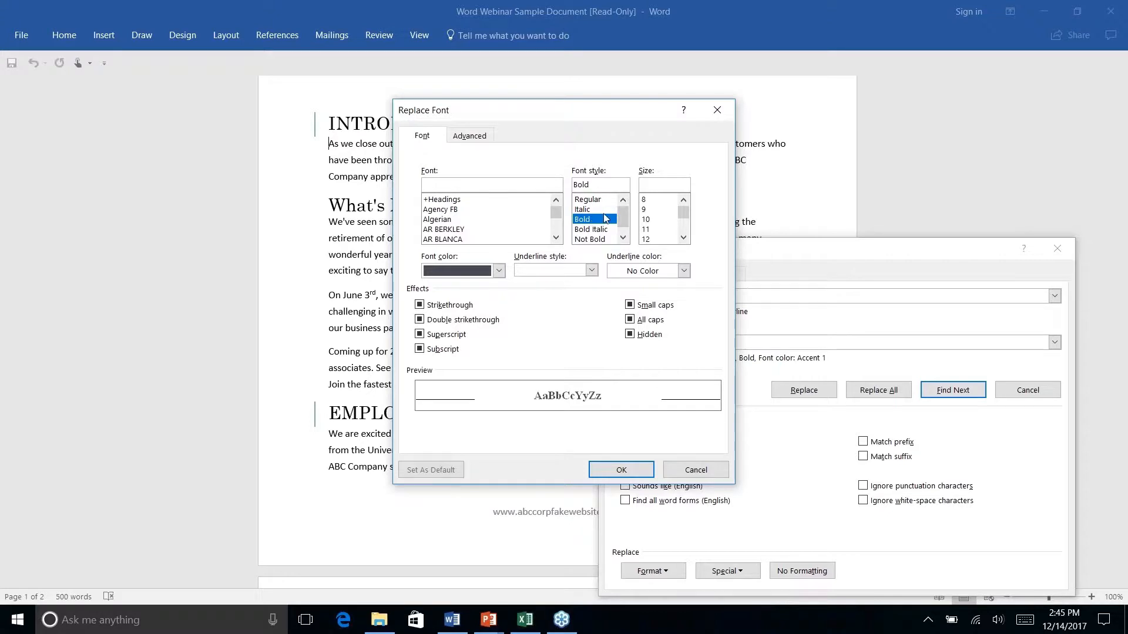
pyautogui.click(498, 270)
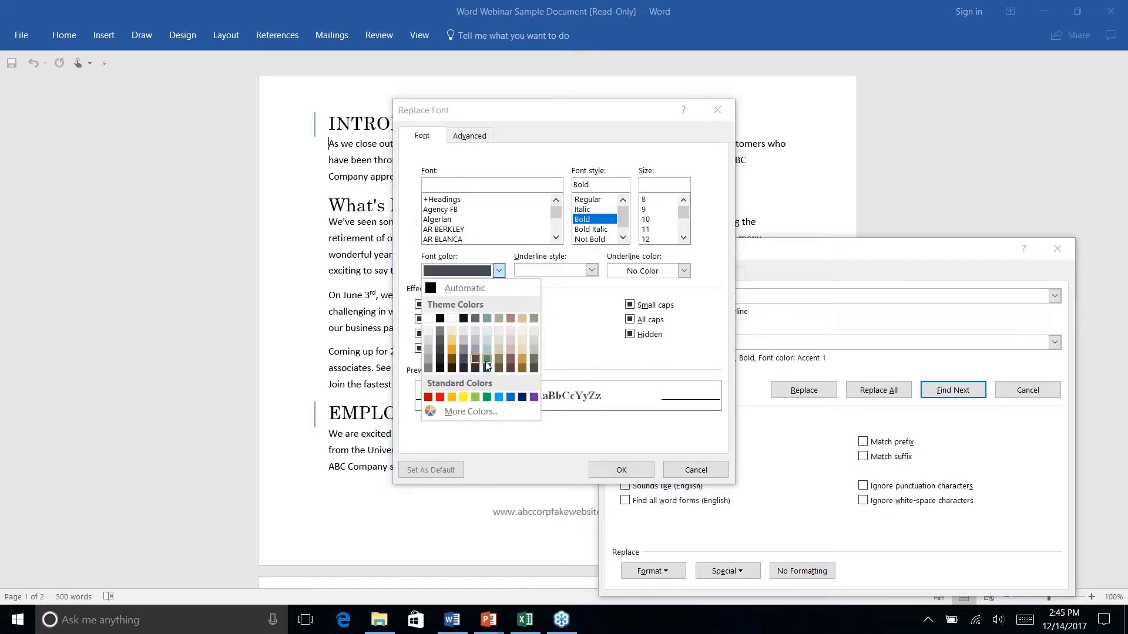
pyautogui.click(486, 353)
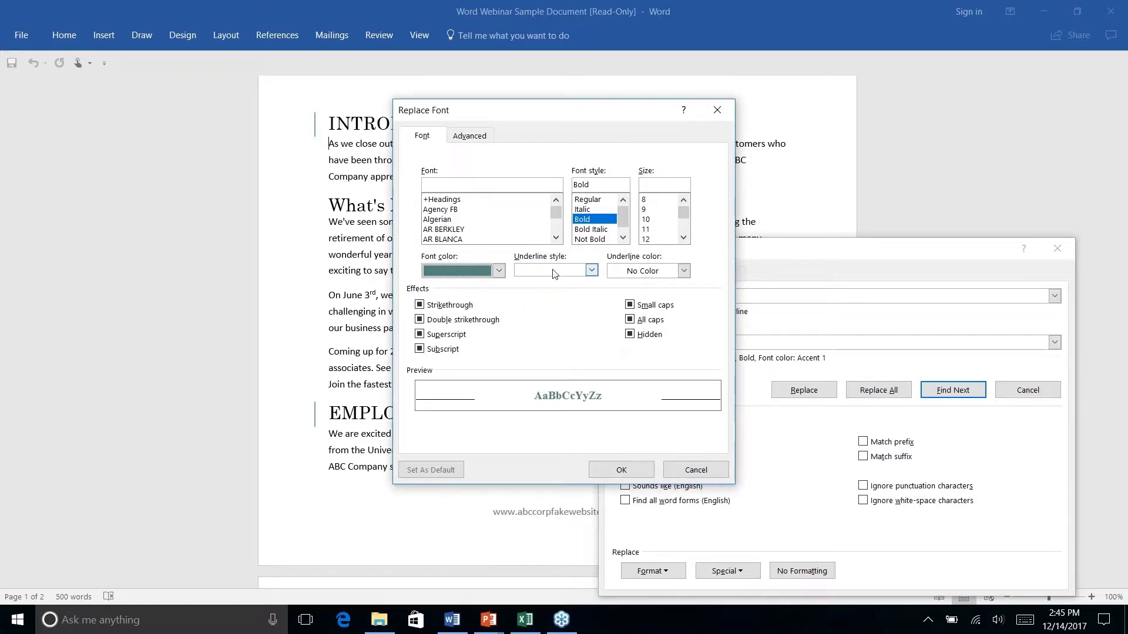
pyautogui.click(621, 474)
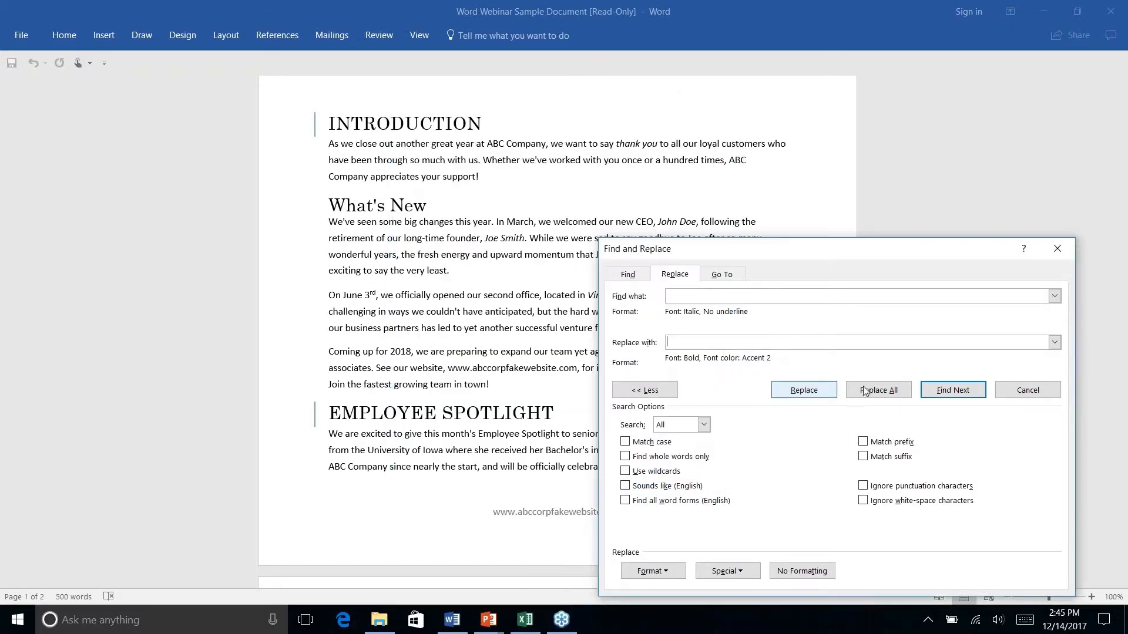
# Replace all four italic phrases with bold teal formatting and close Find and Replace
pyautogui.click(957, 394)
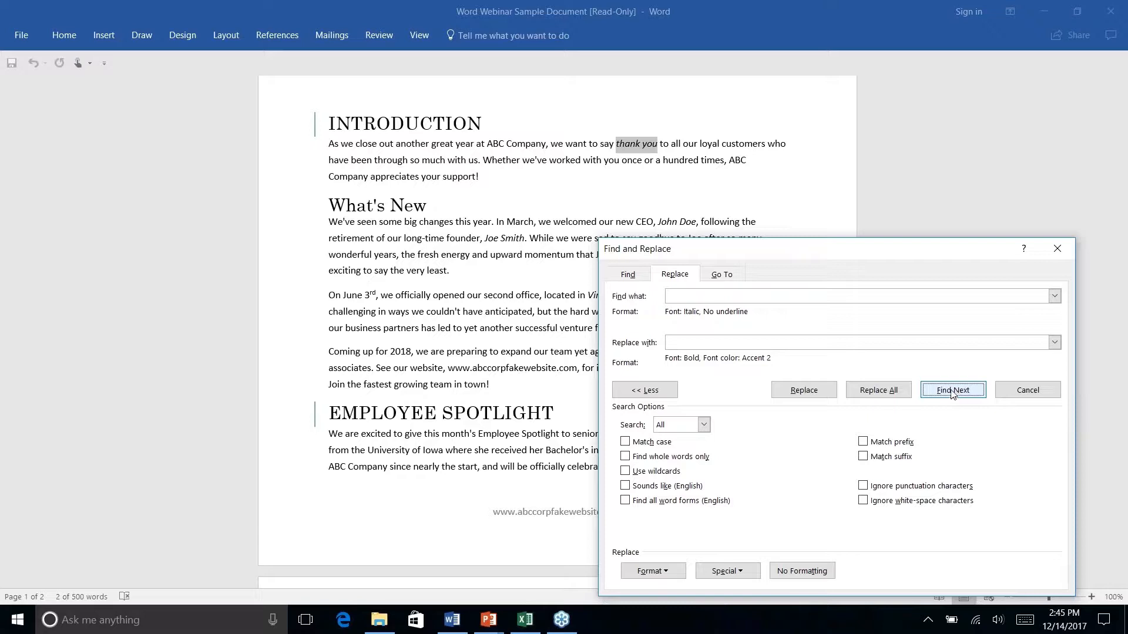
pyautogui.click(804, 391)
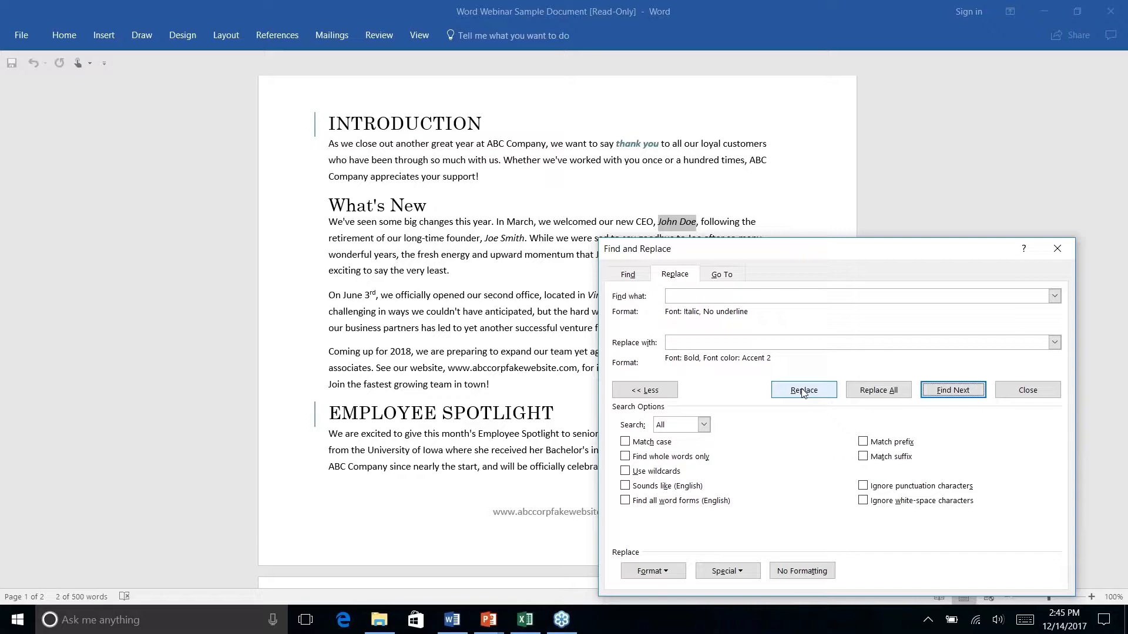
pyautogui.click(879, 391)
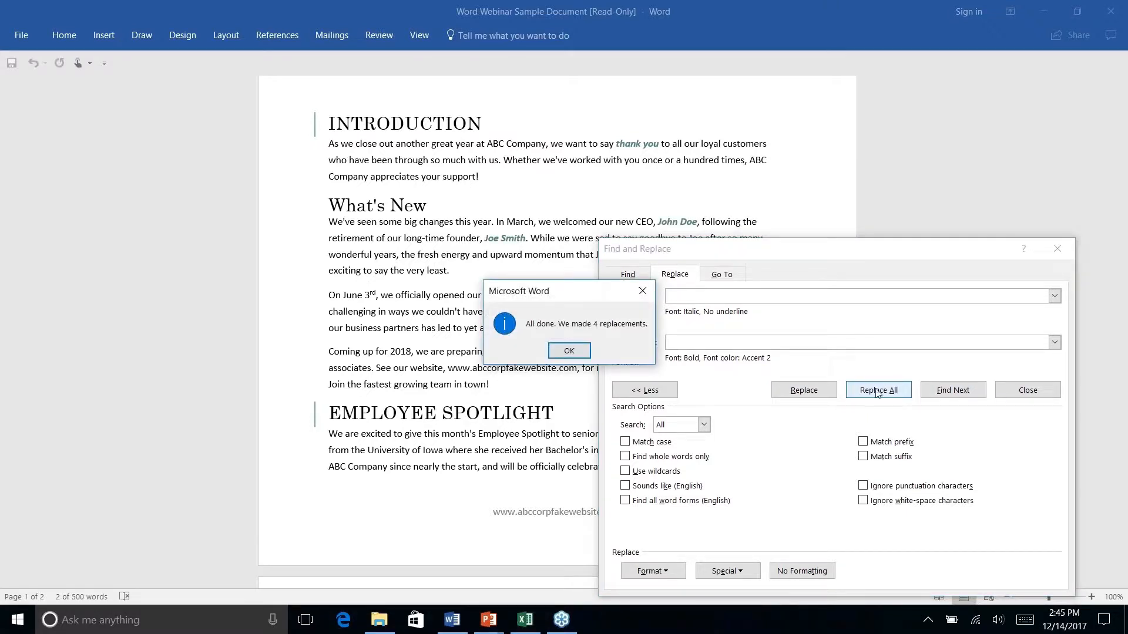
pyautogui.click(569, 351)
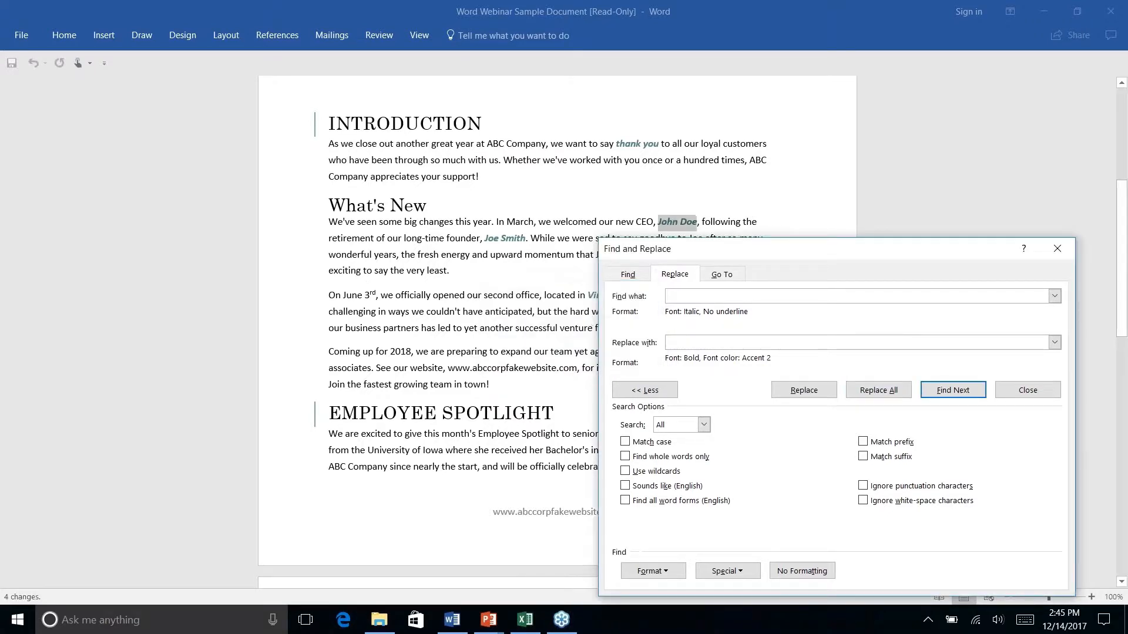
pyautogui.click(1057, 249)
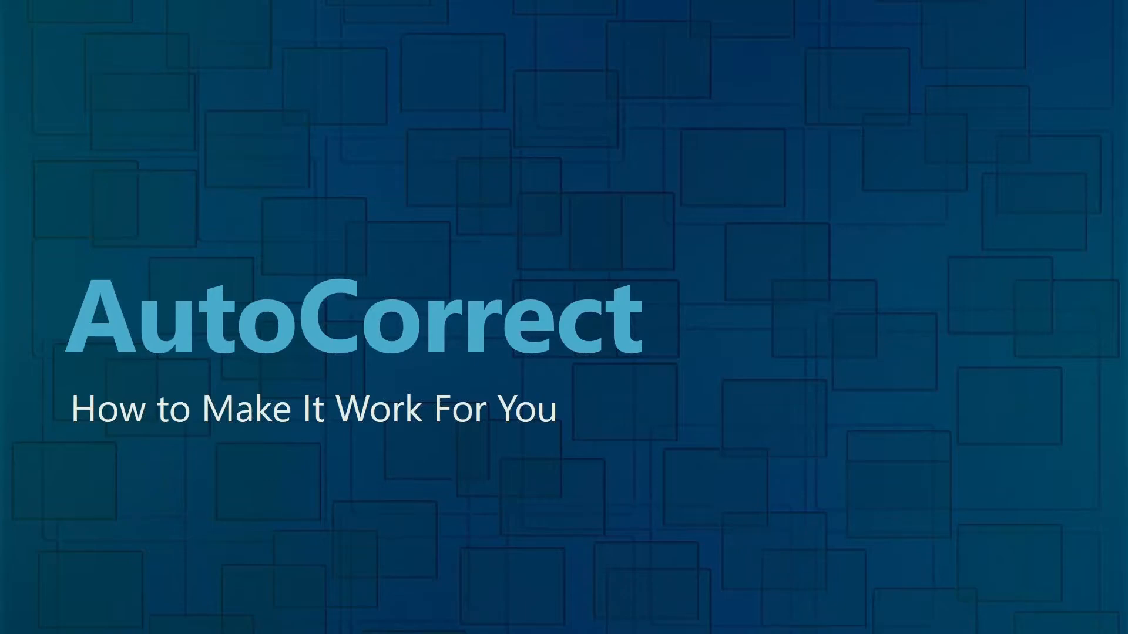
# Show the AutoCorrect title slide, then return to the newsletter document
pyautogui.hotkey('alt', 'Tab')
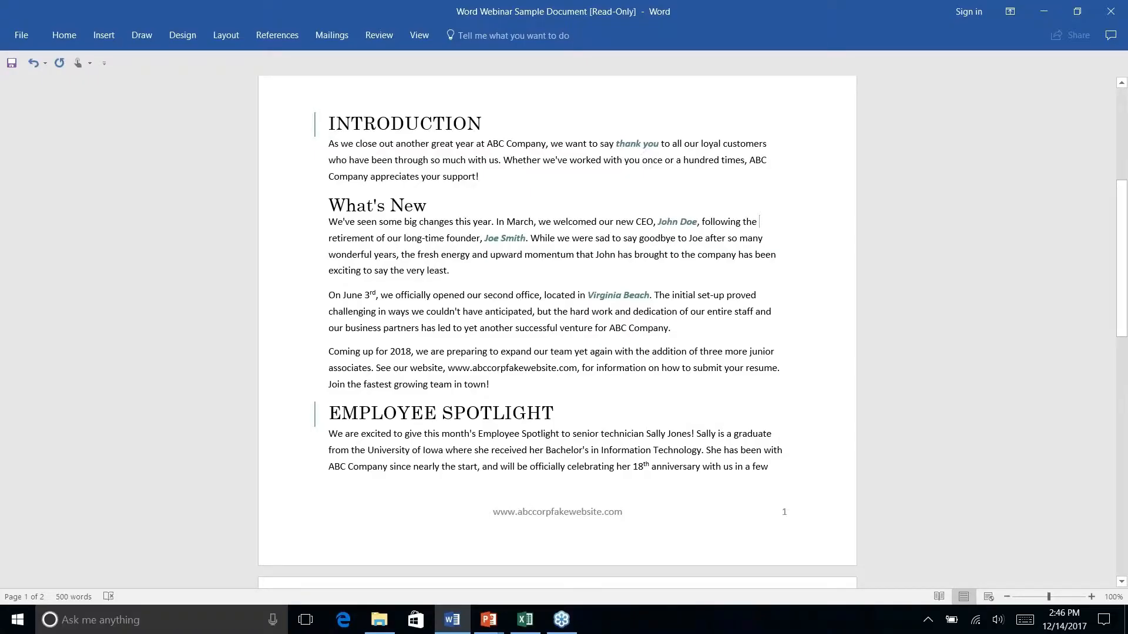
pyautogui.hotkey('alt', 'Tab')
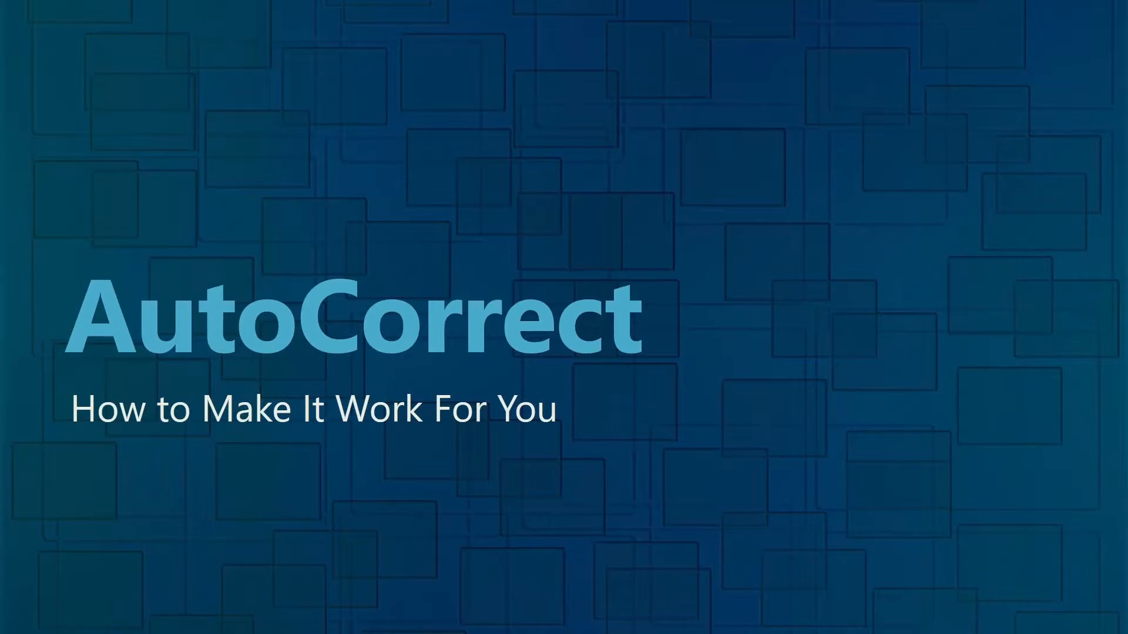
pyautogui.hotkey('alt', 'Tab')
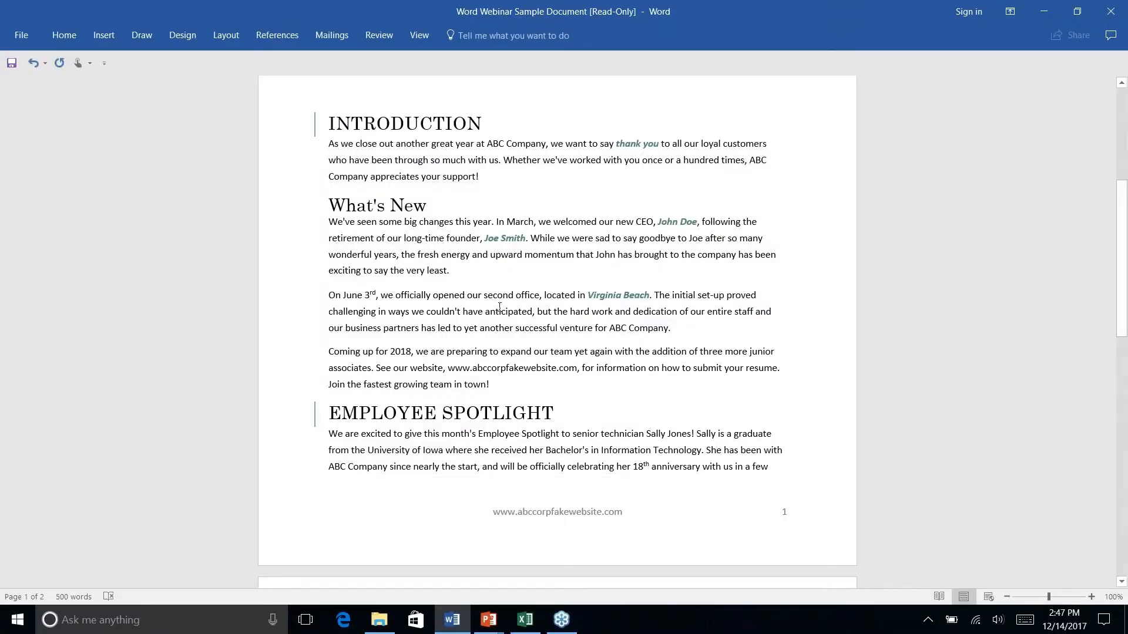
# Misspell 'anticipated' as 'anticiated' in the June 3rd paragraph and view its spelling suggestions
pyautogui.click(445, 296)
pyautogui.click(515, 312)
pyautogui.press('BackSpace')
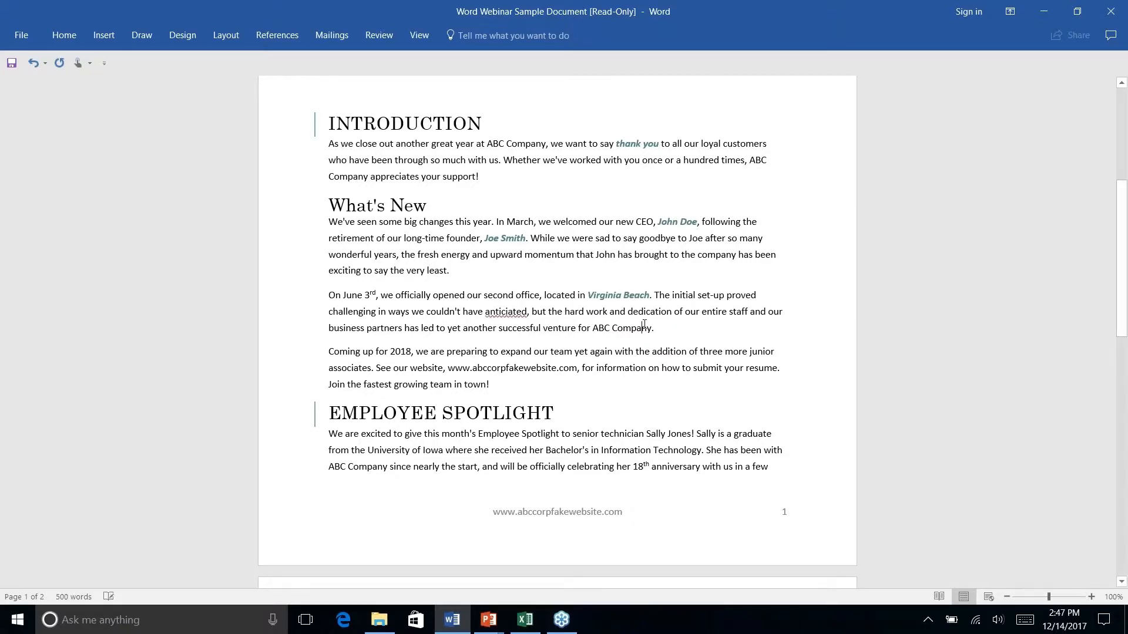
pyautogui.rightClick(508, 311)
pyautogui.moveTo(446, 328)
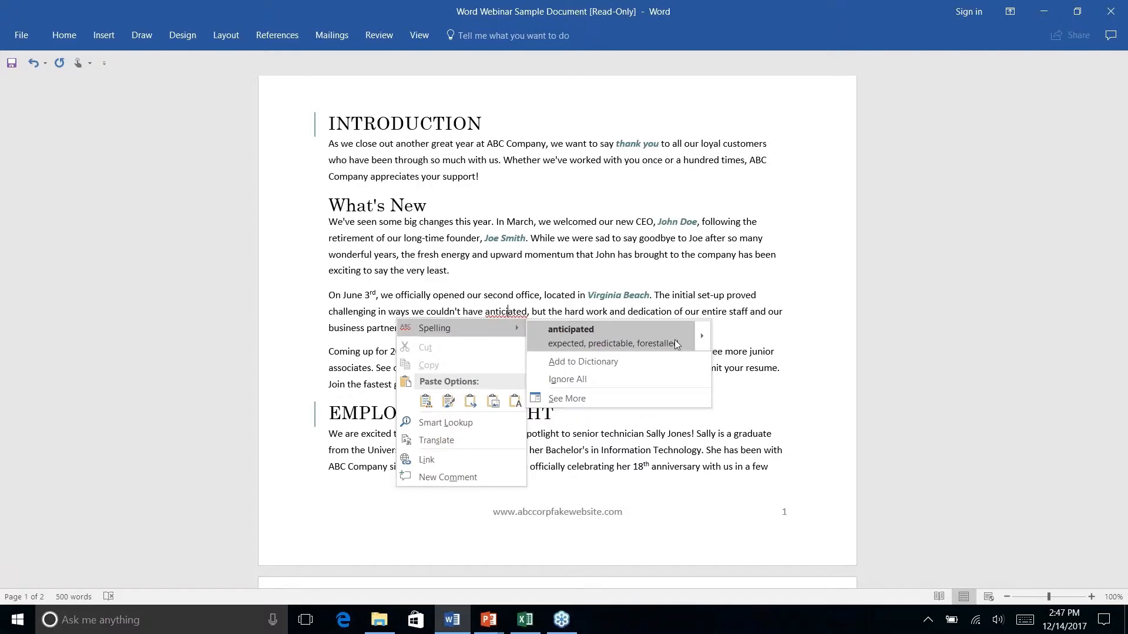
pyautogui.moveTo(702, 335)
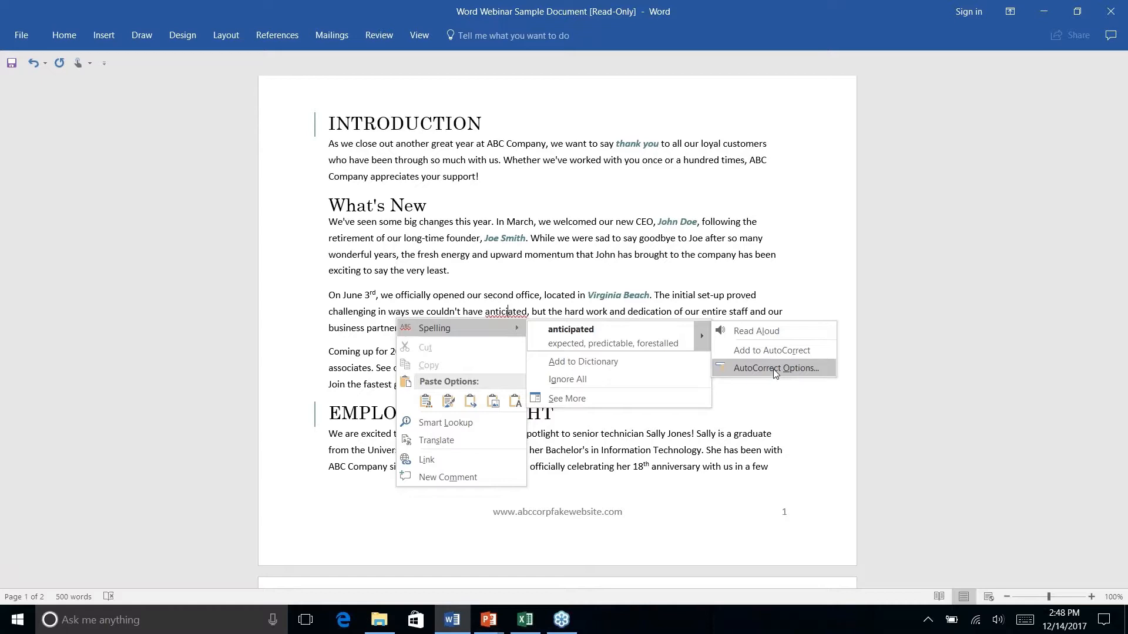
# Cancel the AutoCorrect Options dialog and show the newsletter's File Info page
pyautogui.click(775, 368)
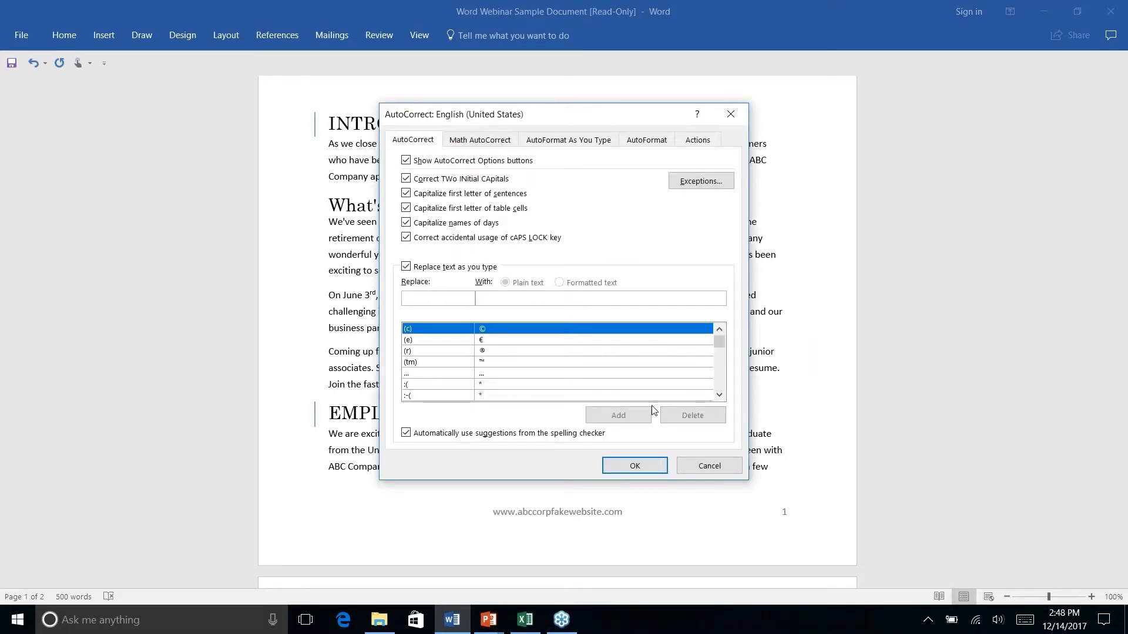
pyautogui.click(703, 468)
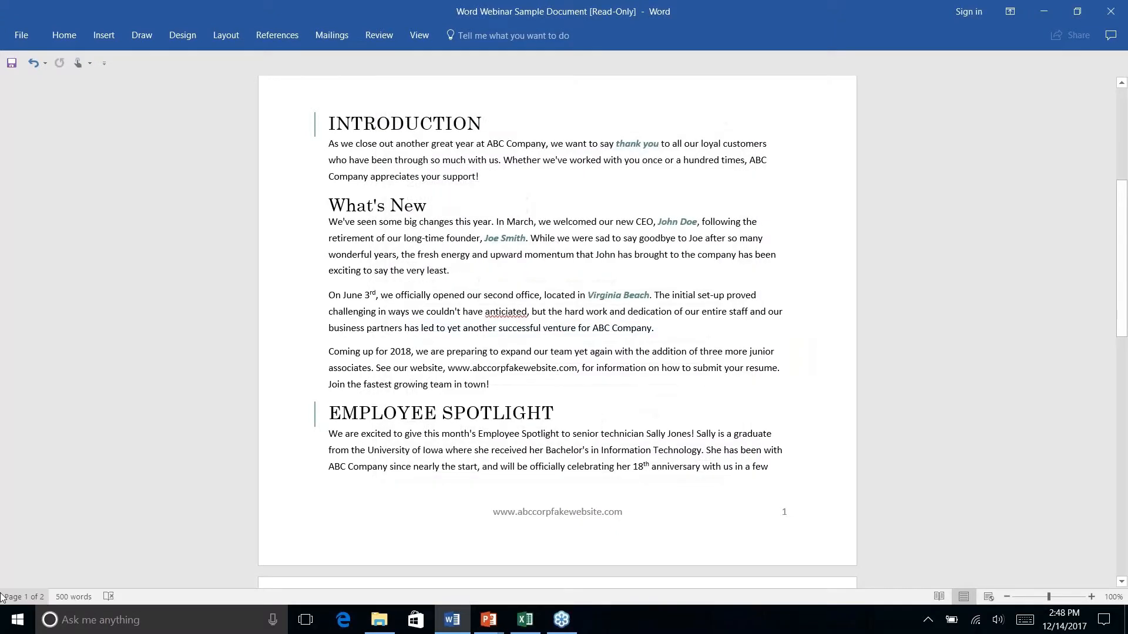
pyautogui.click(26, 36)
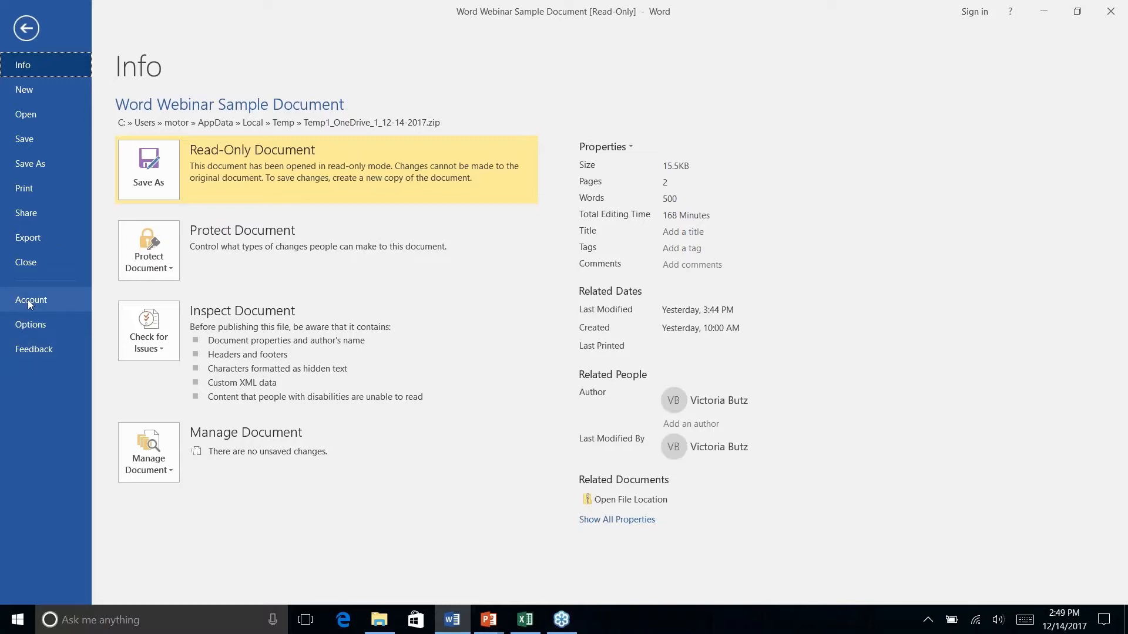
# Open AutoCorrect Options from Word Options > Proofing for English (United States)
pyautogui.click(34, 325)
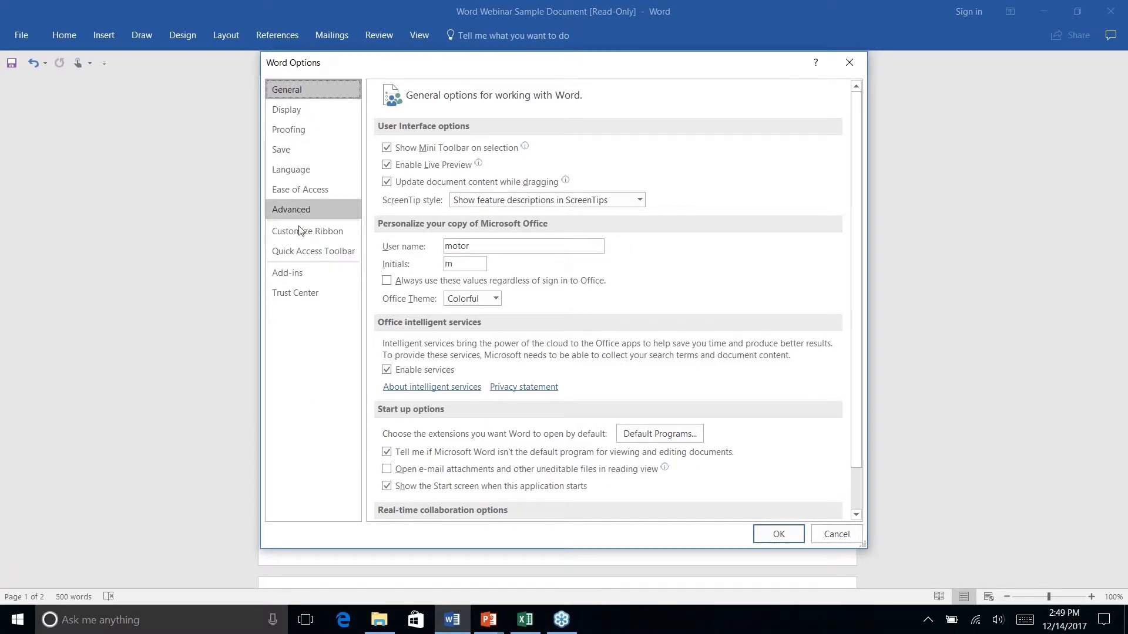
pyautogui.click(295, 134)
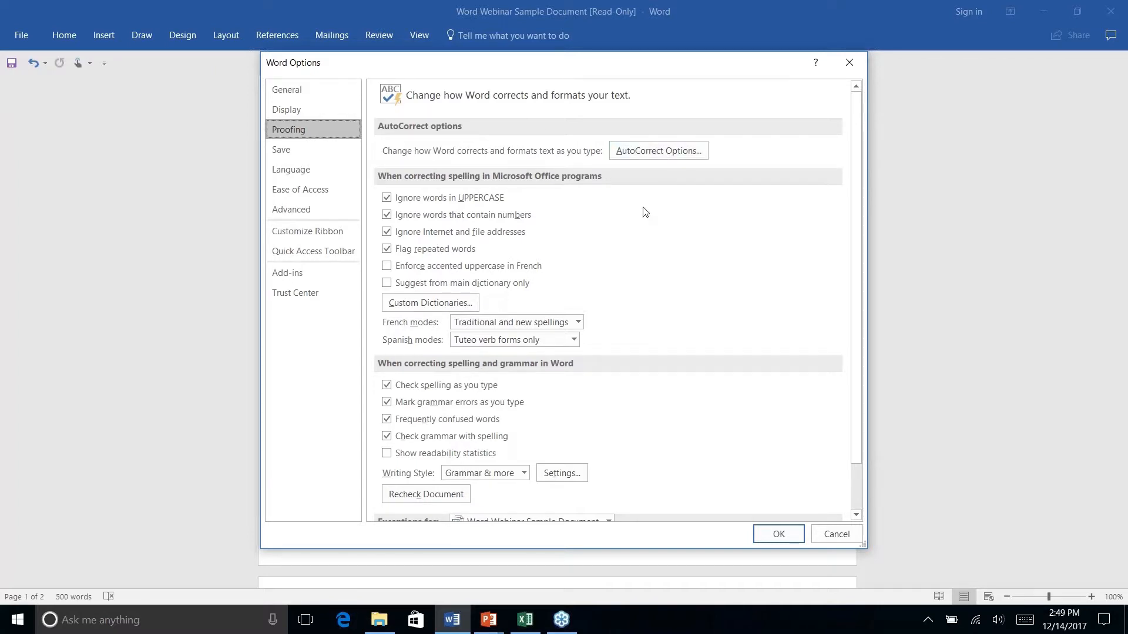
pyautogui.scroll(-2, 645, 212)
pyautogui.scroll(2, 646, 212)
pyautogui.scroll(-2, 610, 232)
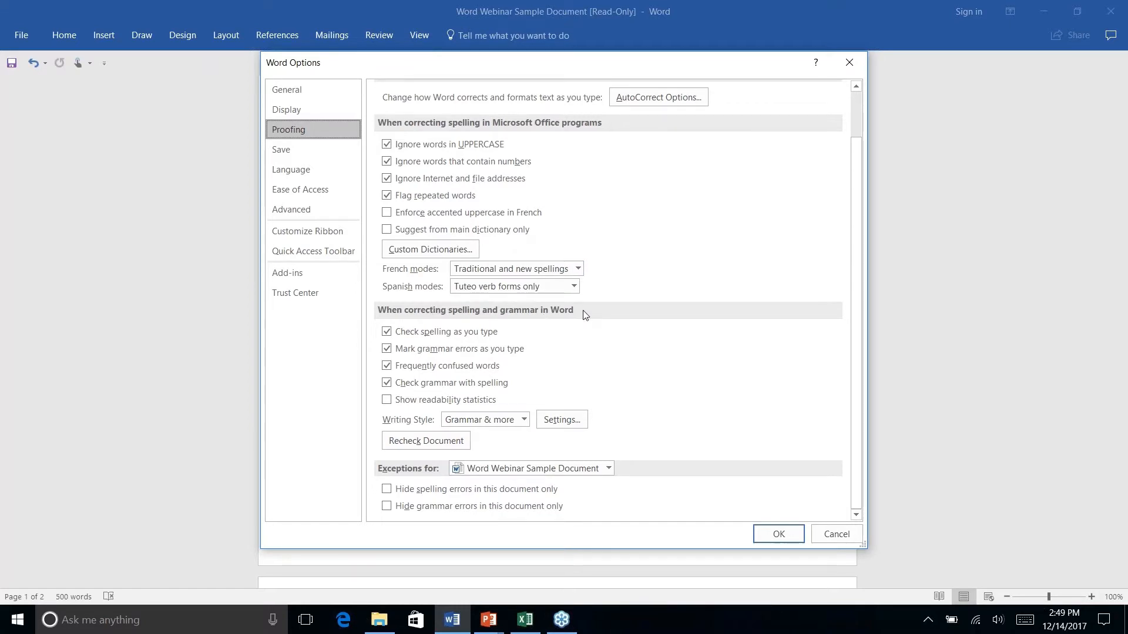
pyautogui.scroll(2, 585, 314)
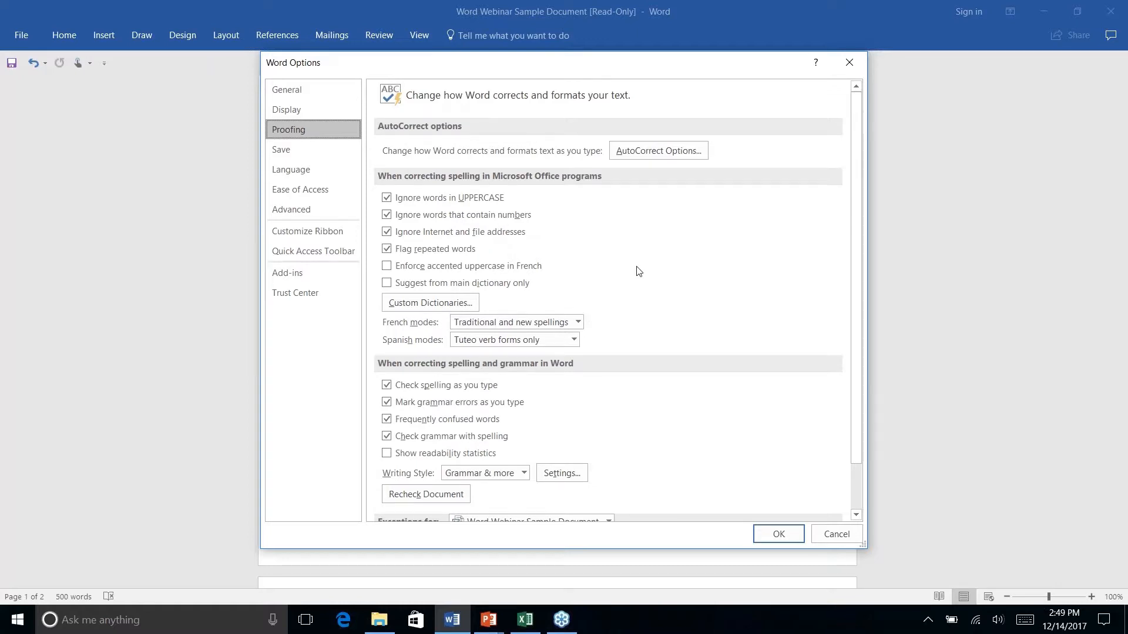
pyautogui.click(676, 151)
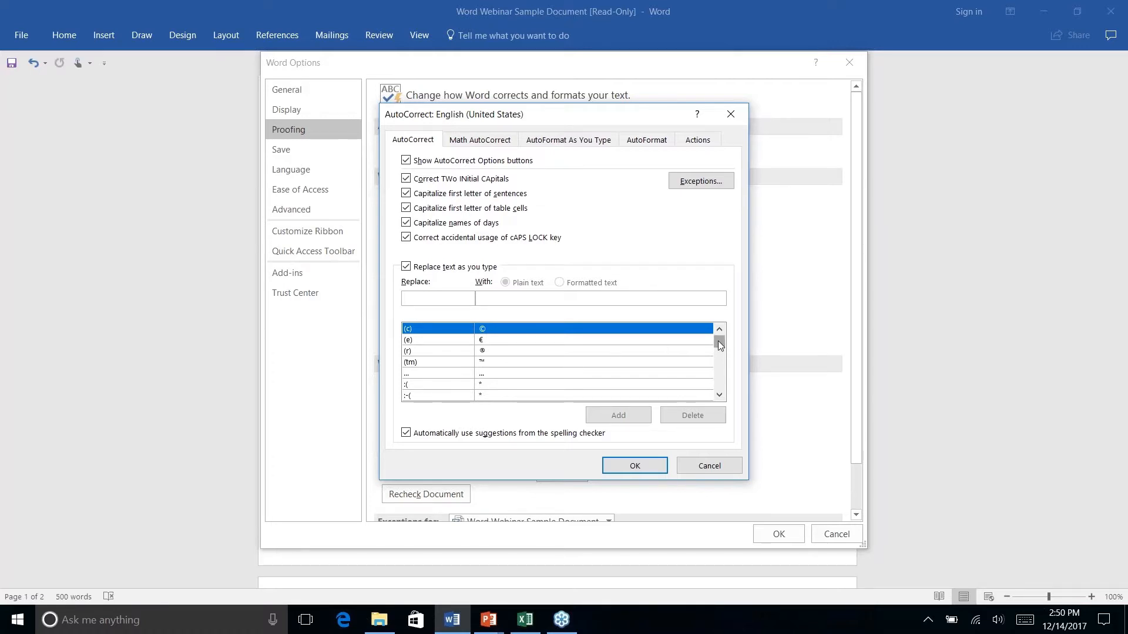
pyautogui.moveTo(720, 345); pyautogui.dragTo(720, 360)
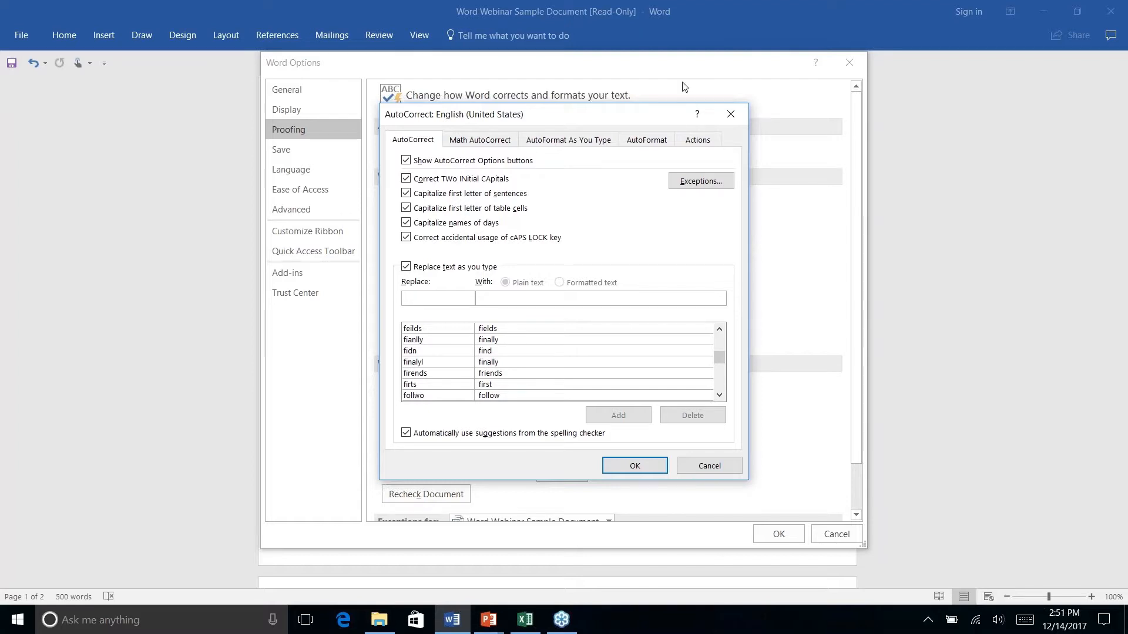
# Review the first-letter and initial-caps exceptions and AutoFormat As You Type settings, then cancel AutoCorrect
pyautogui.click(698, 181)
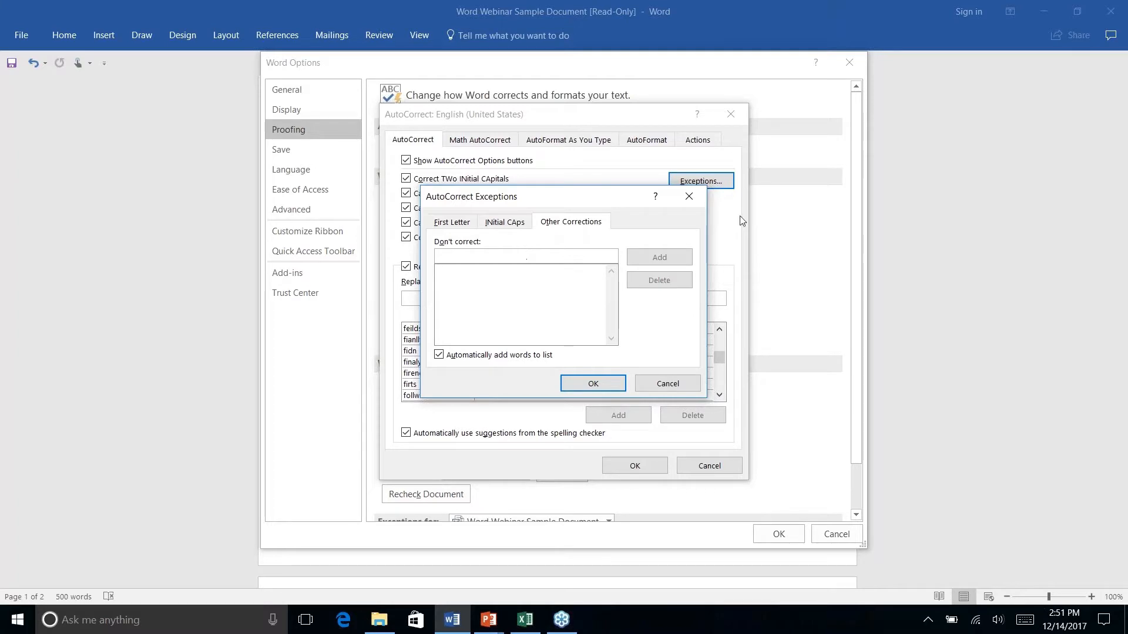
pyautogui.click(470, 226)
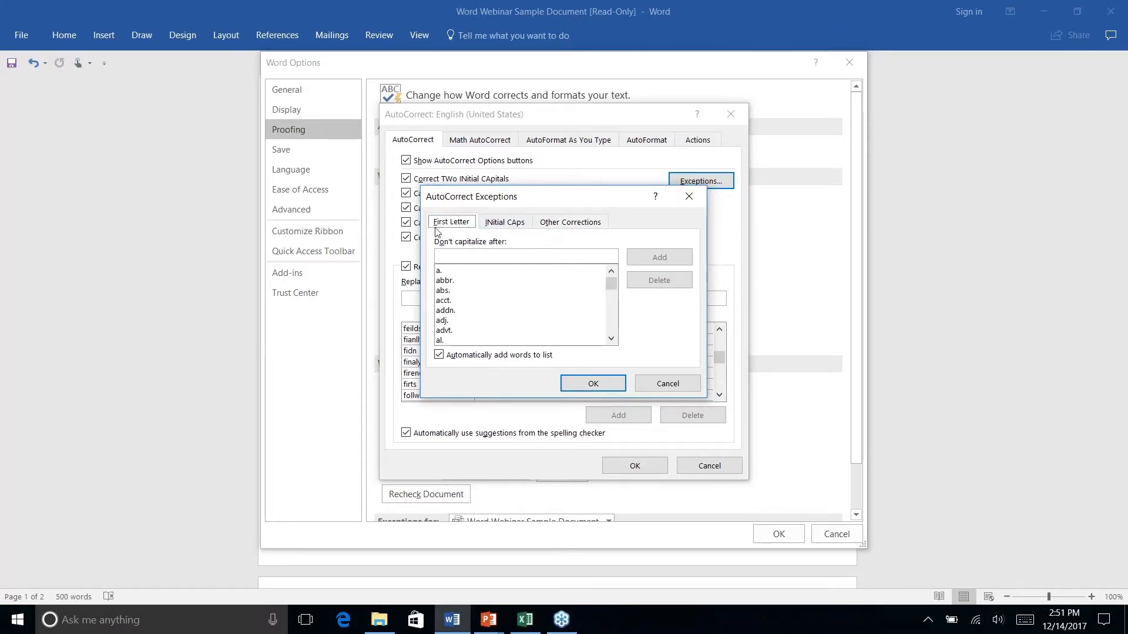
pyautogui.click(500, 225)
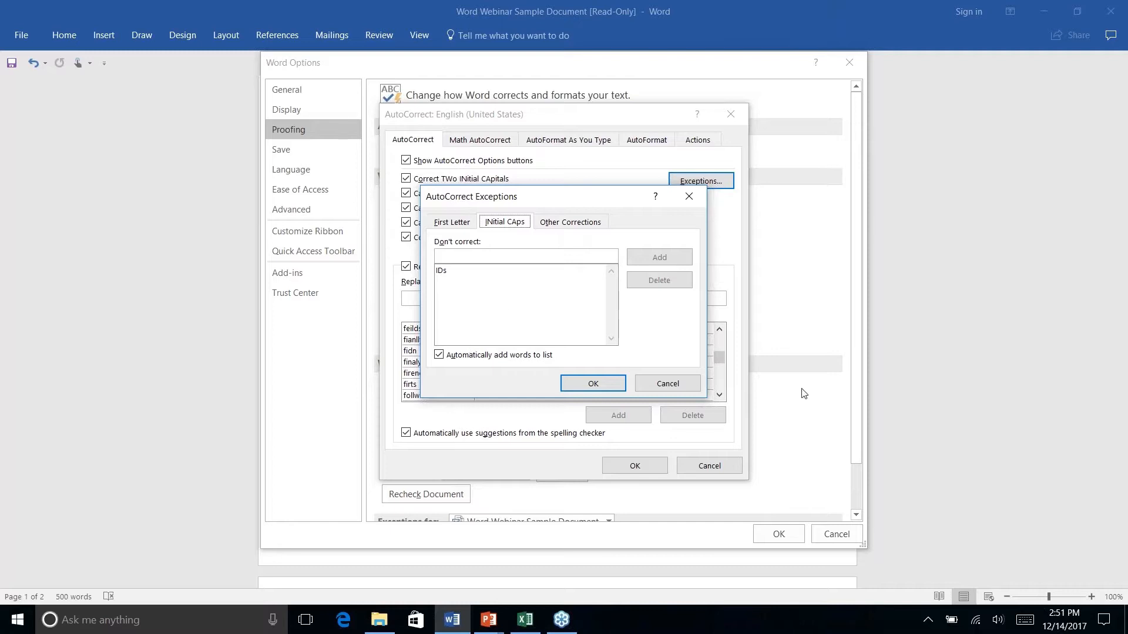
pyautogui.click(671, 384)
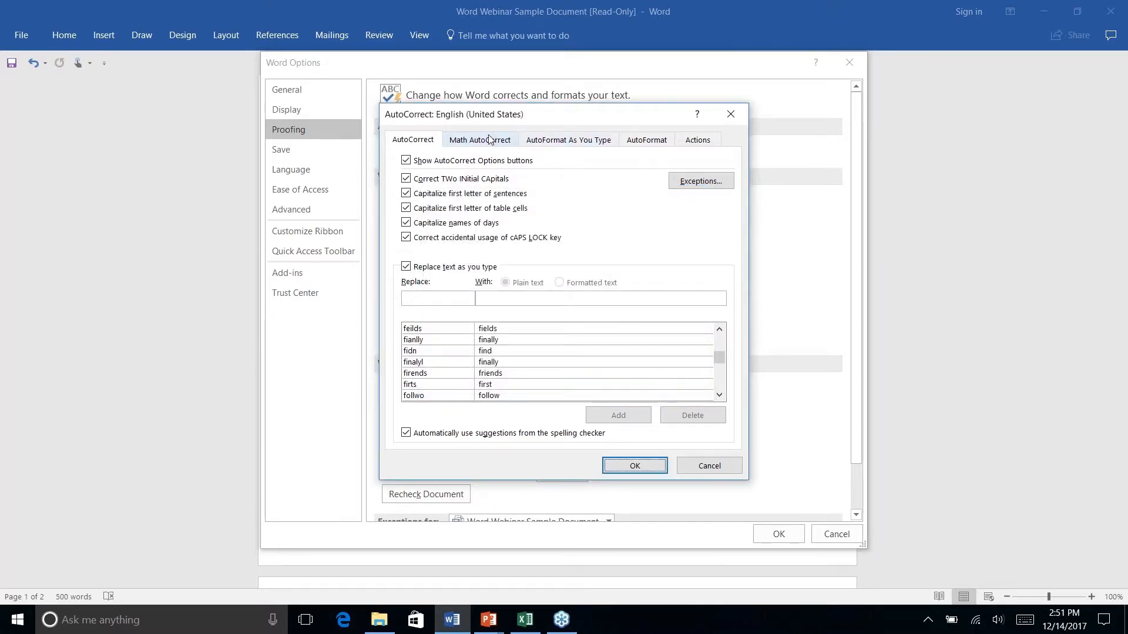
pyautogui.click(571, 142)
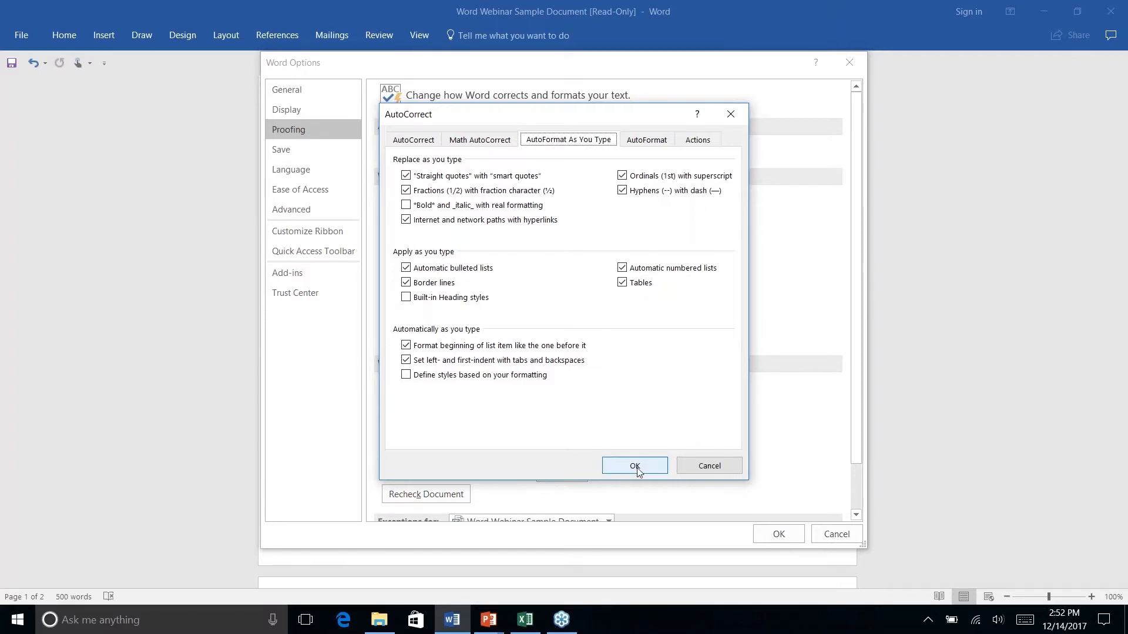
pyautogui.click(708, 467)
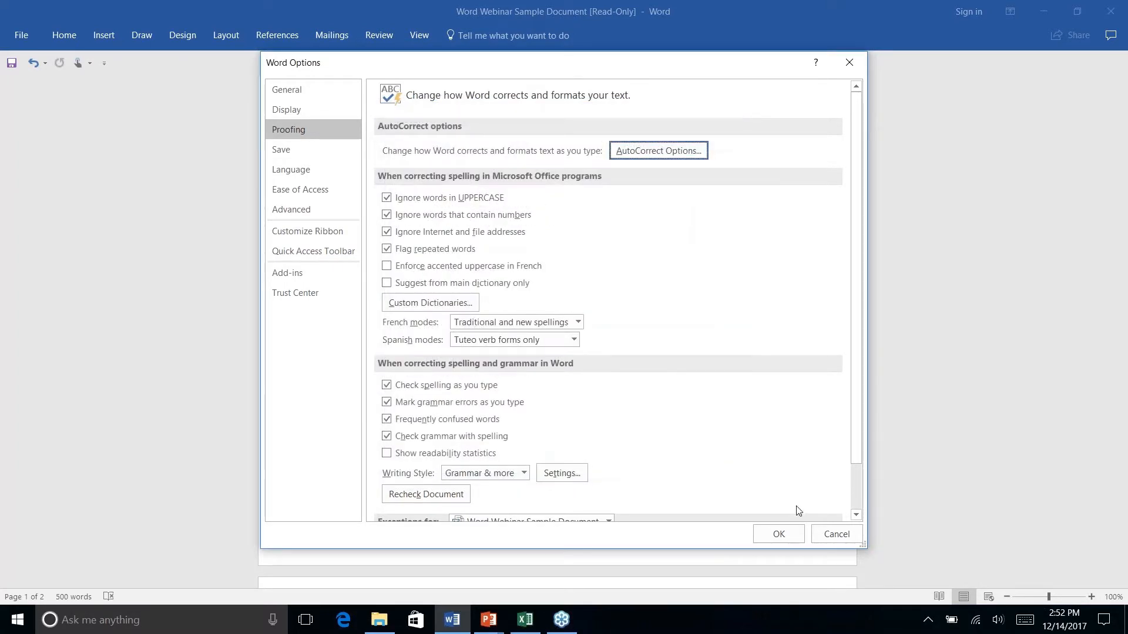
# Close Word Options unchanged and scroll to the How Are We Doing? section
pyautogui.click(831, 536)
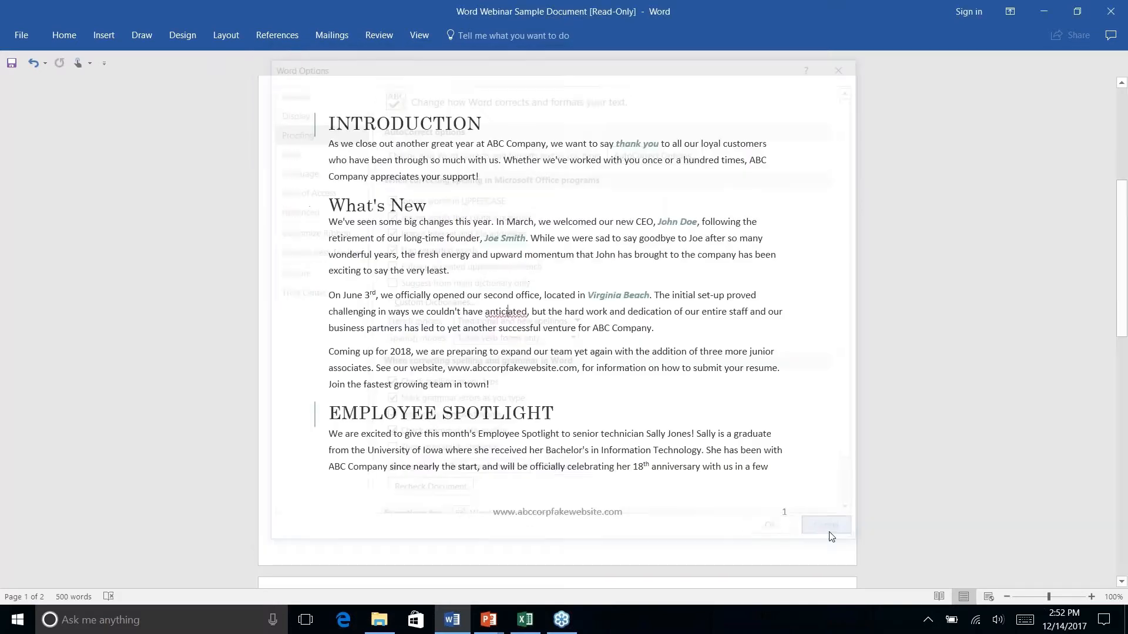
pyautogui.scroll(-12, 641, 379)
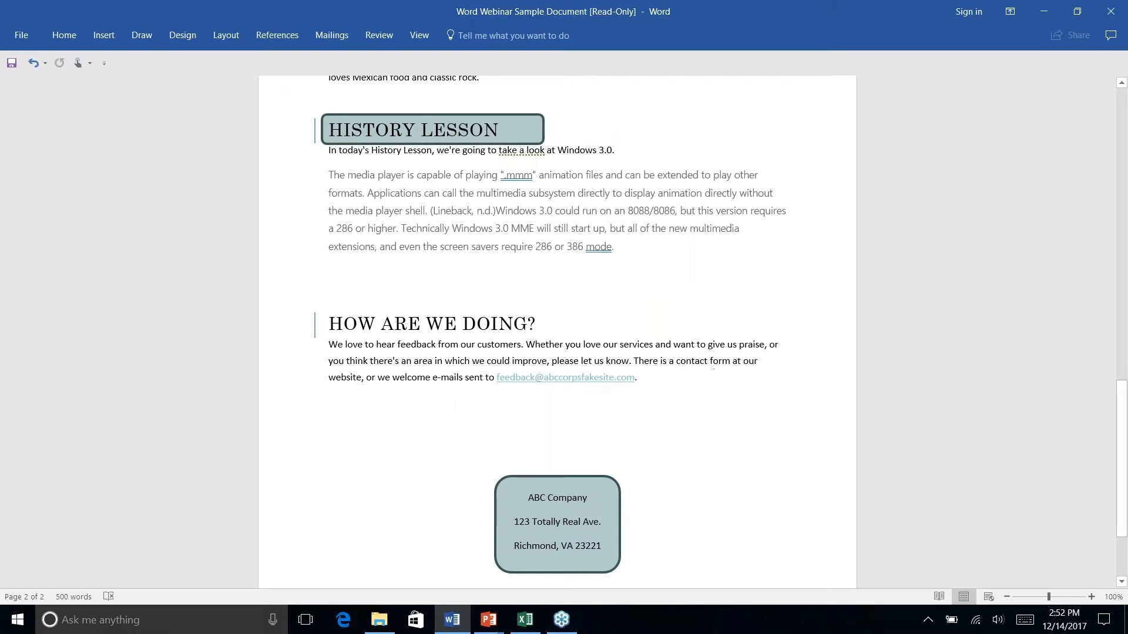
pyautogui.click(64, 35)
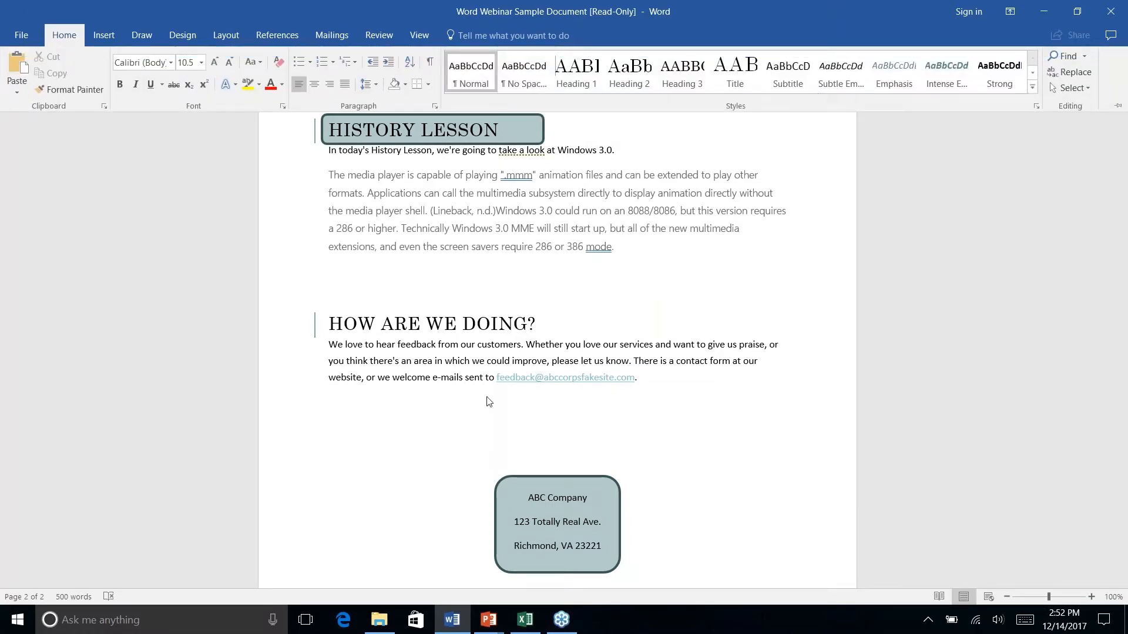
pyautogui.click(646, 381)
pyautogui.rightClick(646, 380)
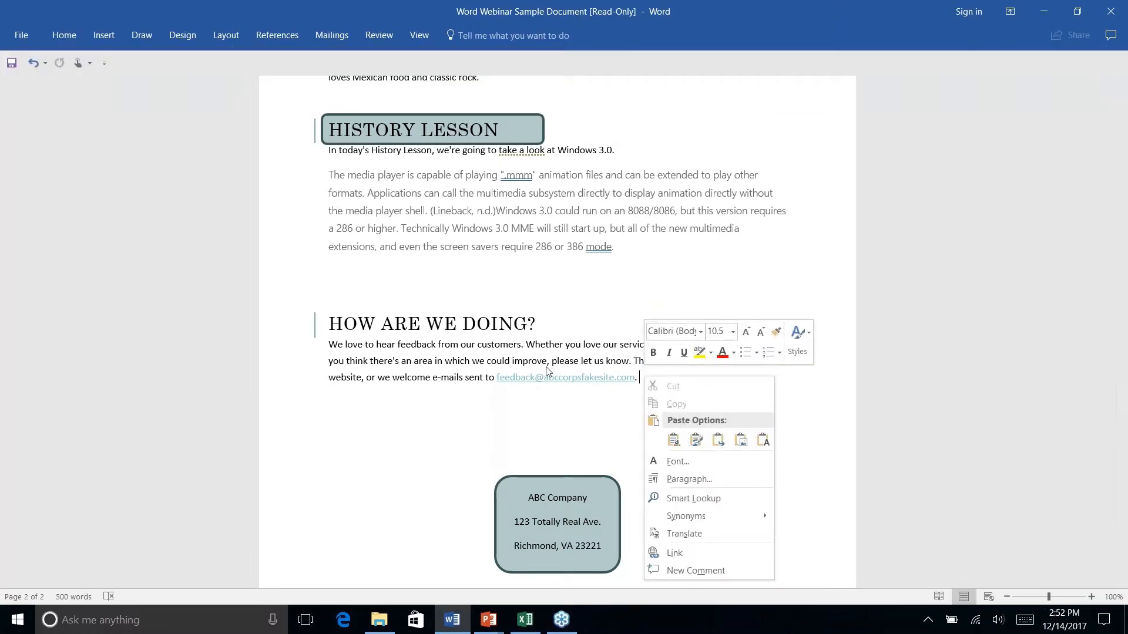
pyautogui.press('Escape')
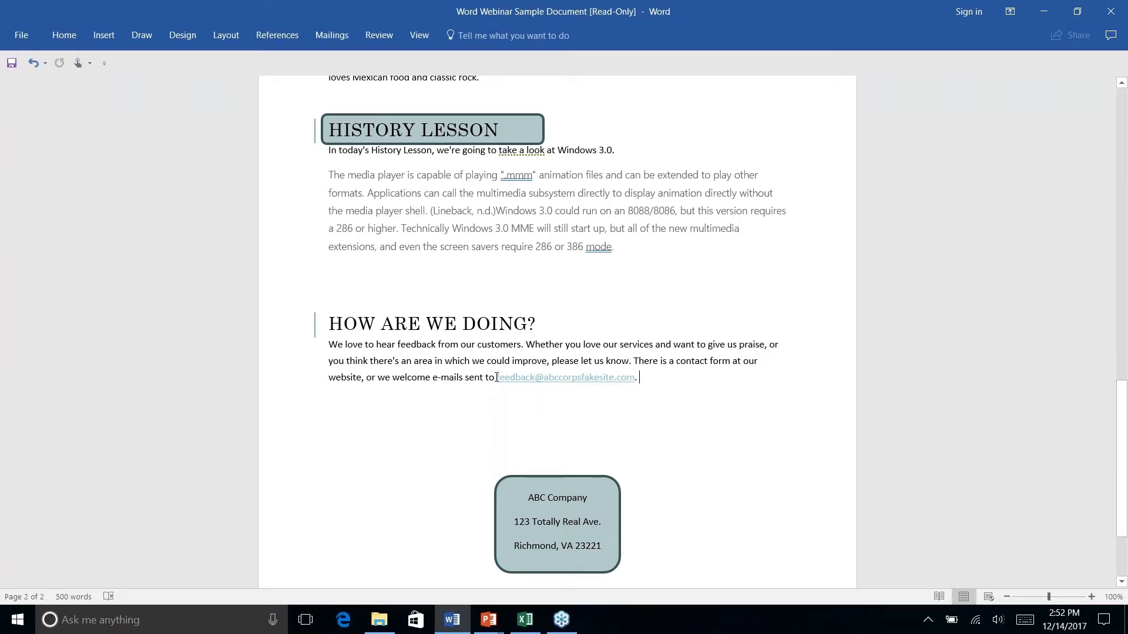
# Apply the Normal style to the feedback e-mail address so it becomes plain black text
pyautogui.moveTo(496, 378); pyautogui.dragTo(646, 378)
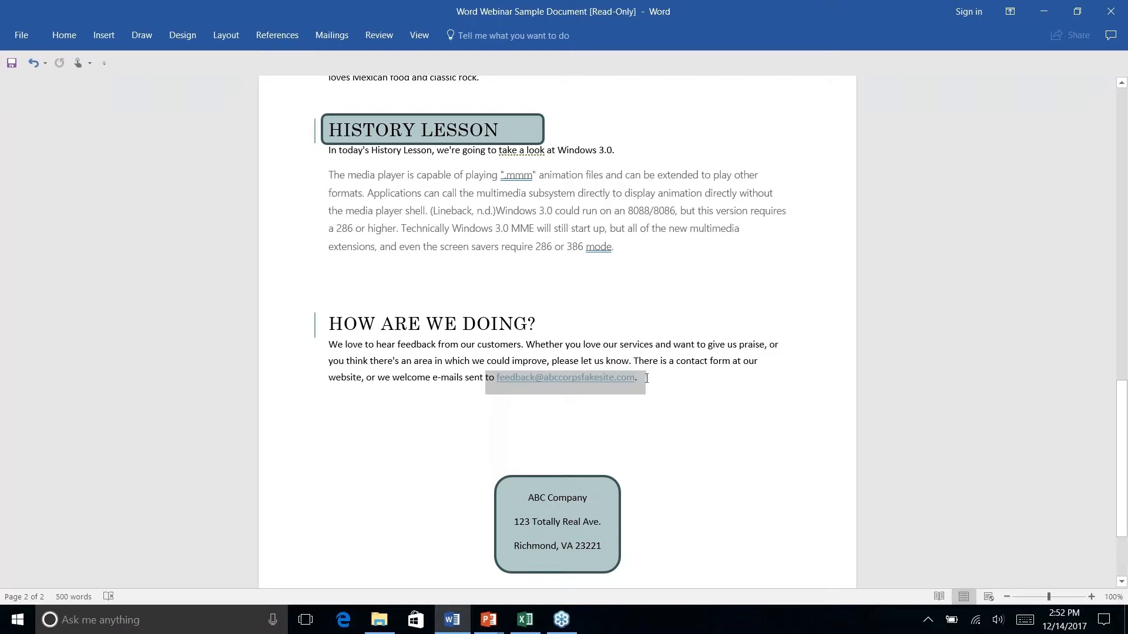
pyautogui.click(685, 394)
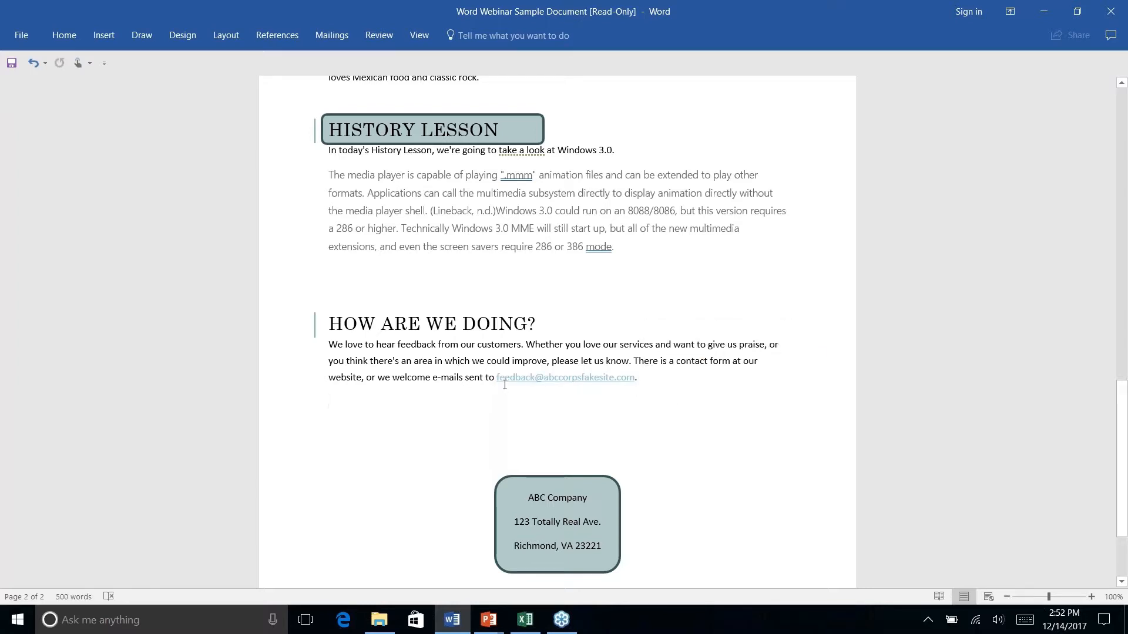
pyautogui.moveTo(497, 378); pyautogui.dragTo(642, 380)
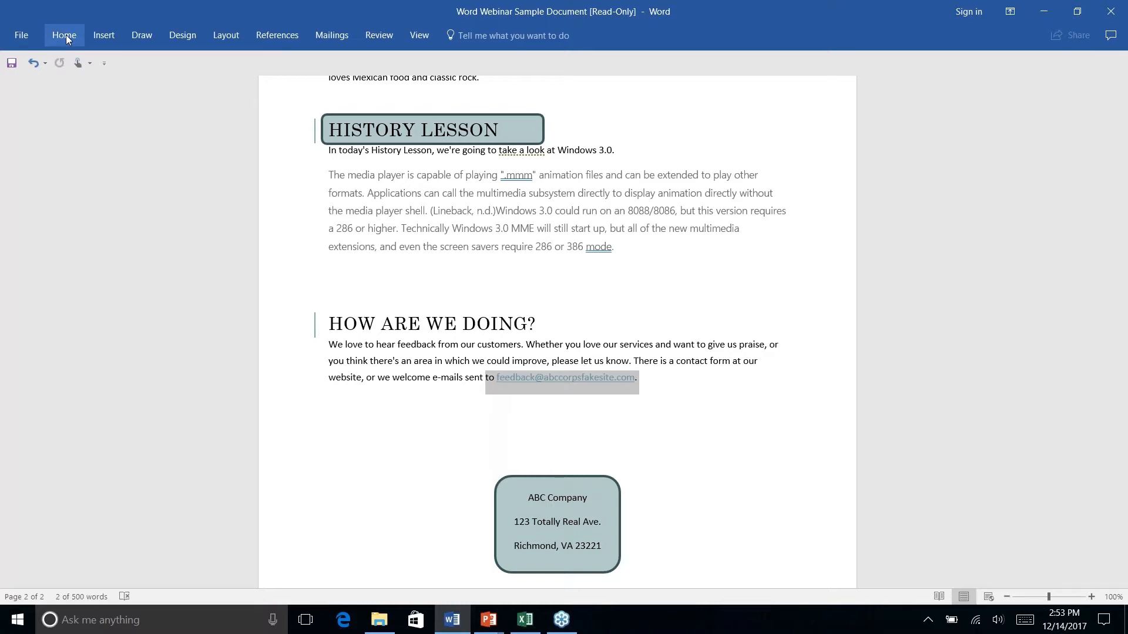
pyautogui.click(65, 35)
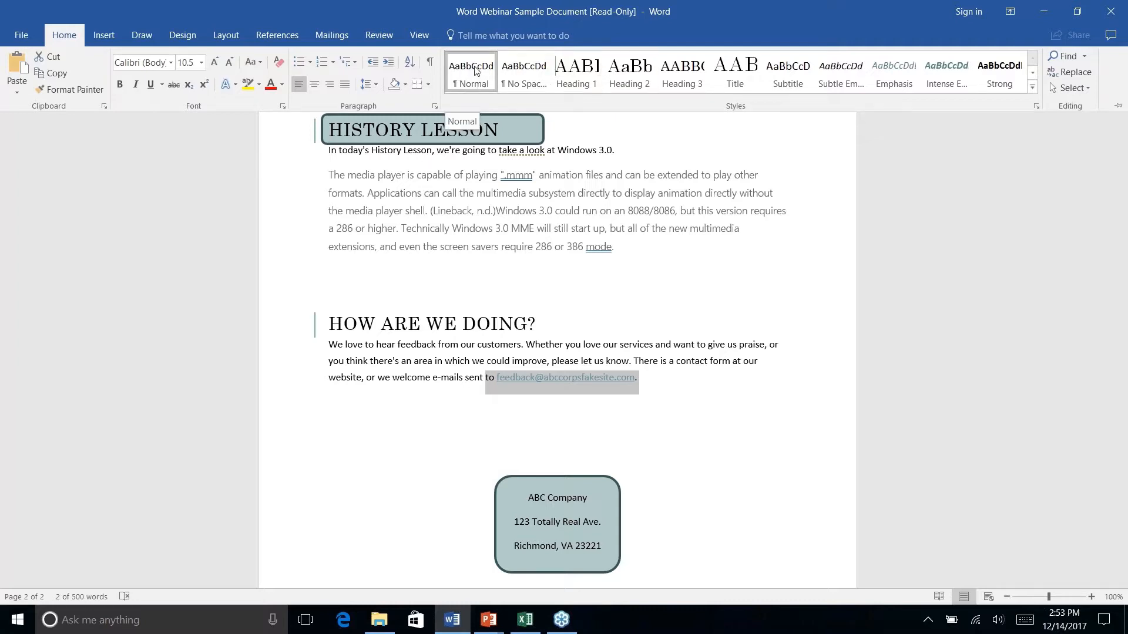
pyautogui.click(475, 71)
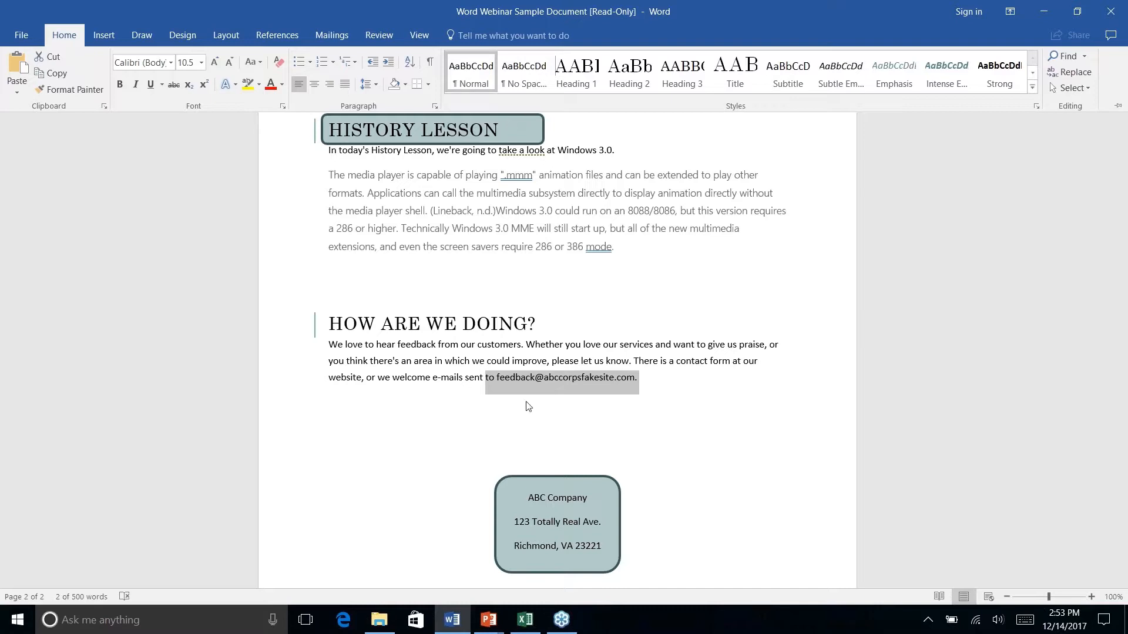
pyautogui.rightClick(655, 379)
pyautogui.click(584, 373)
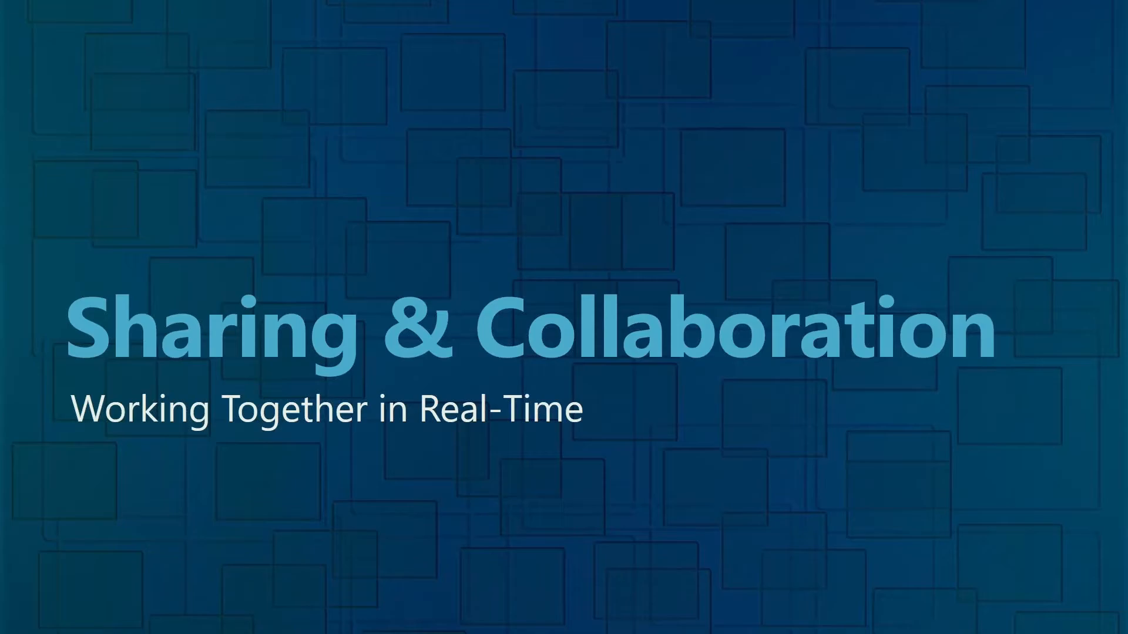
pyautogui.hotkey('alt', 'Tab')
pyautogui.scroll(-2, 557, 329)
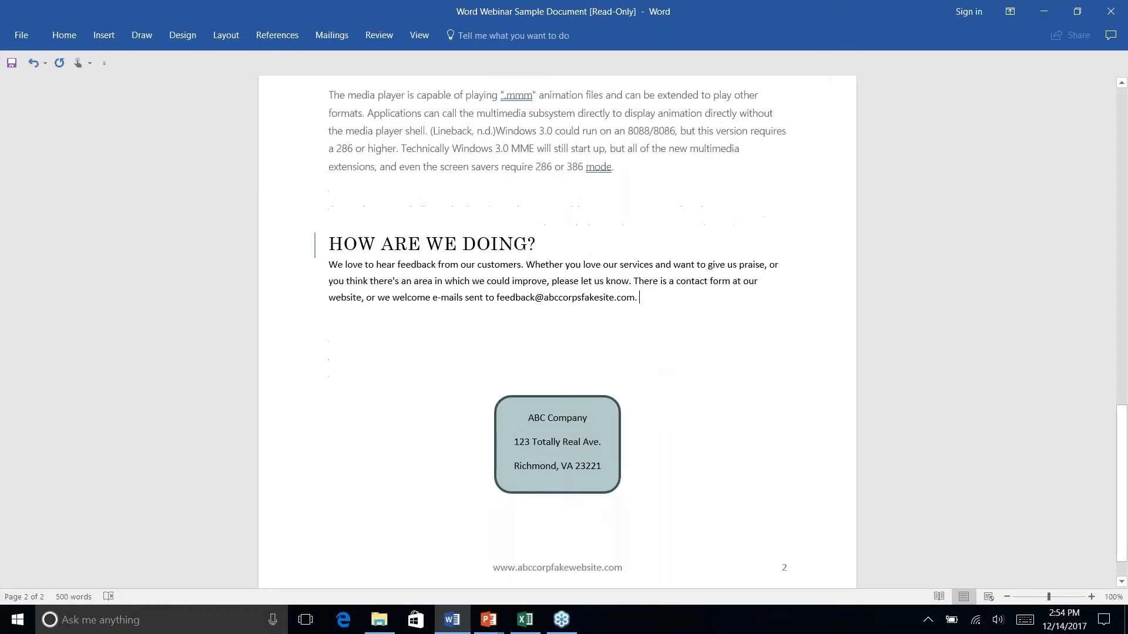
pyautogui.scroll(-1, 558, 329)
pyautogui.click(9, 34)
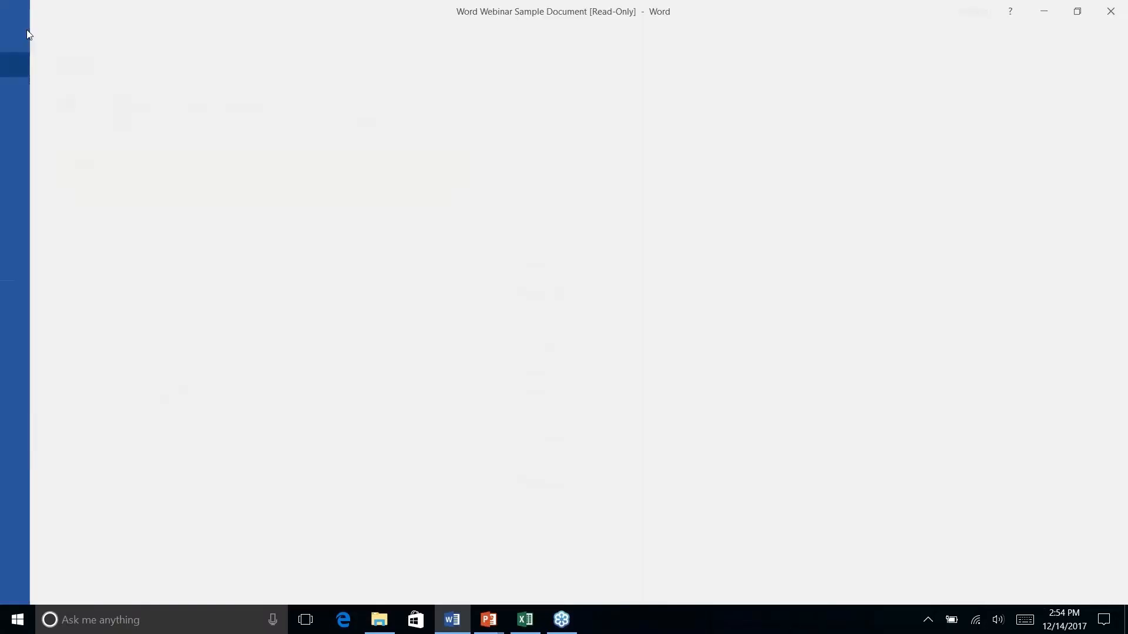
pyautogui.click(26, 33)
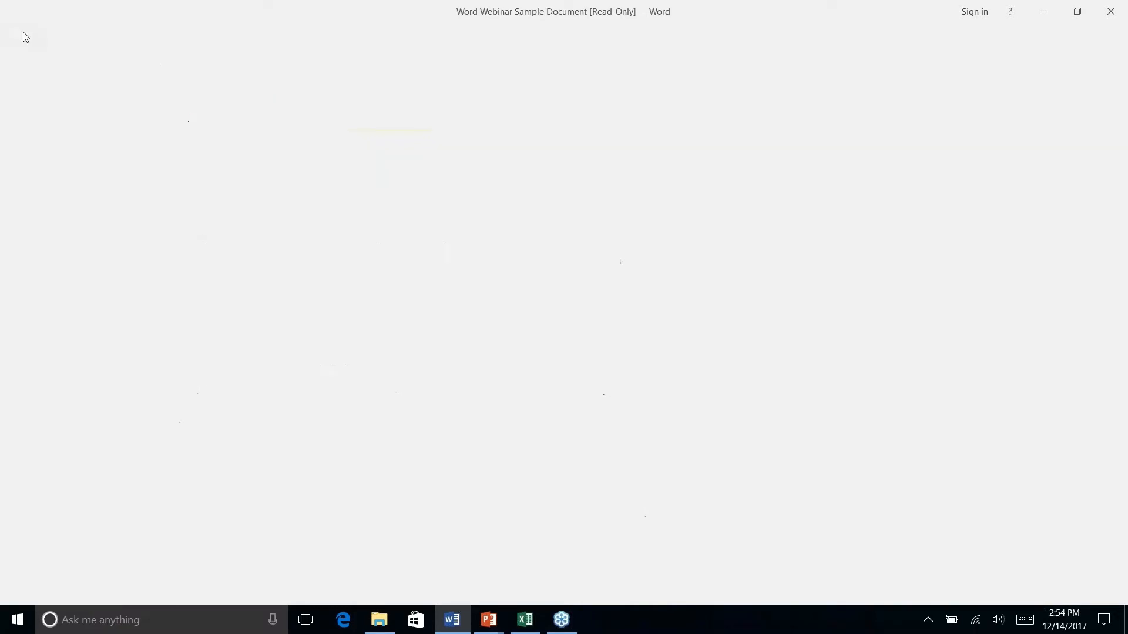
pyautogui.click(23, 39)
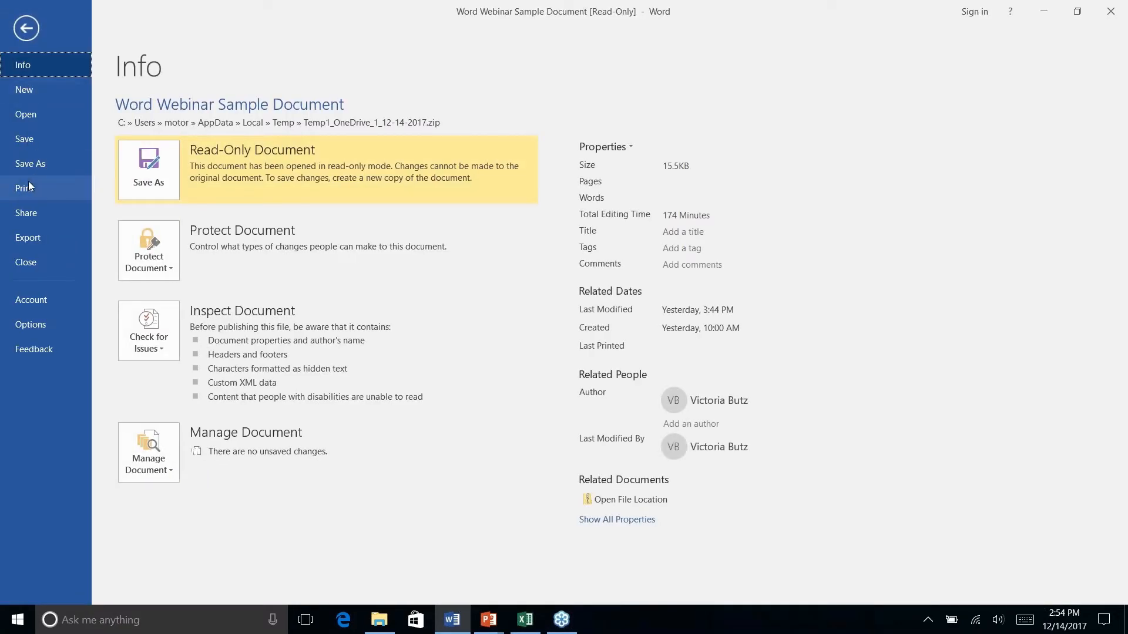
pyautogui.click(27, 140)
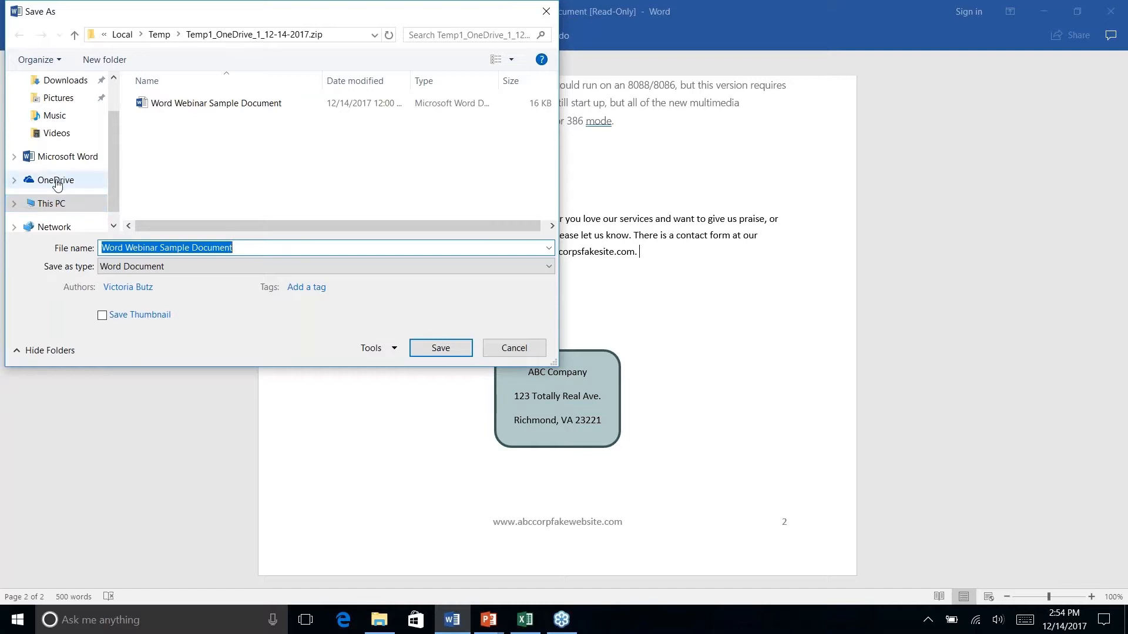
pyautogui.click(514, 347)
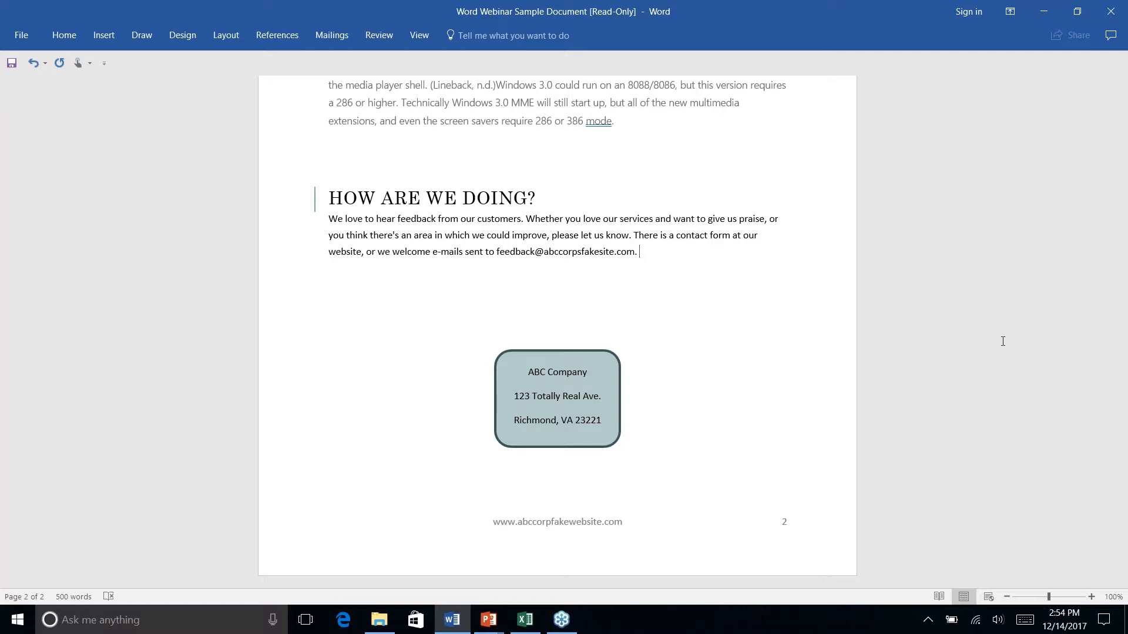
# Scroll up to the History Lesson section and switch to the Sharing & Collaboration slideshow
pyautogui.scroll(5, 1003, 341)
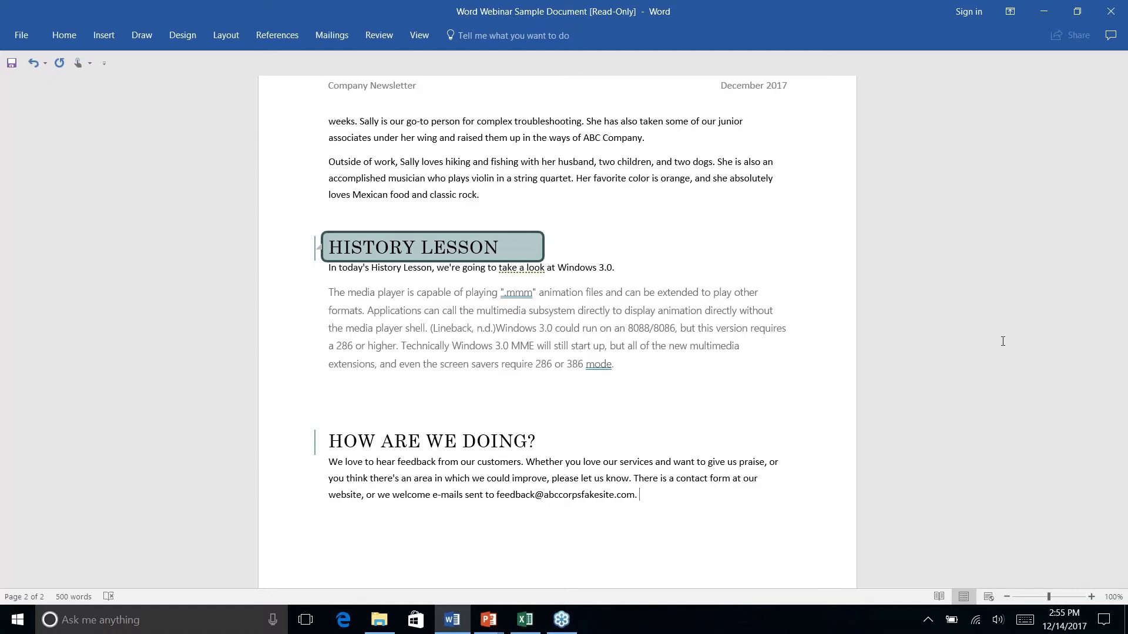
pyautogui.hotkey('alt', 'Tab')
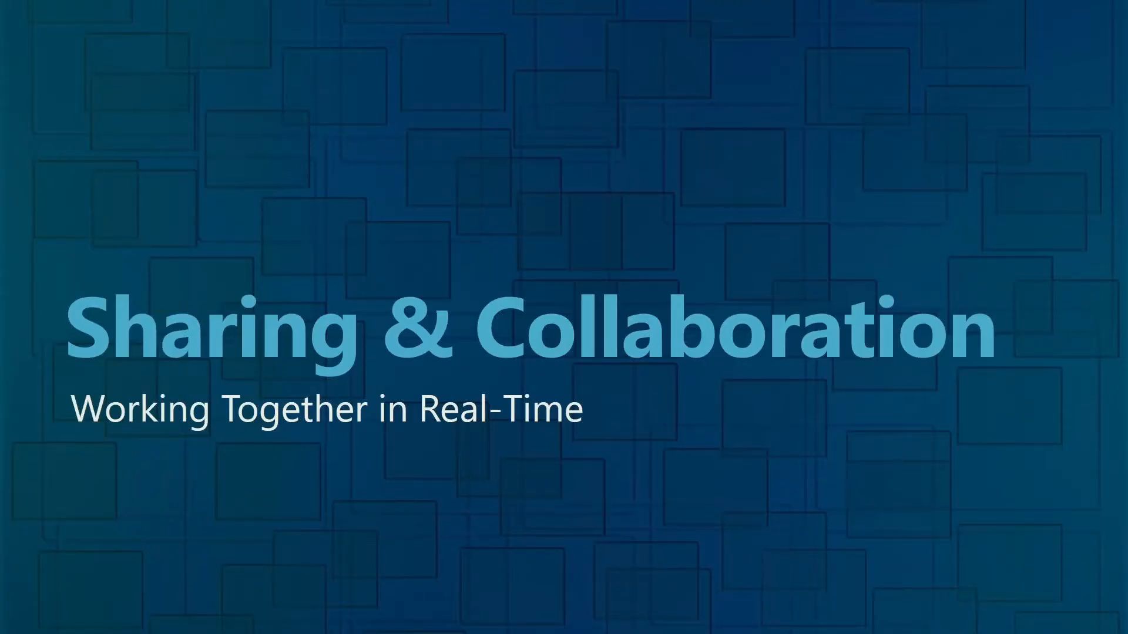
# Advance to the Bonus Tips slide and switch back to the Word newsletter
pyautogui.press('Right')
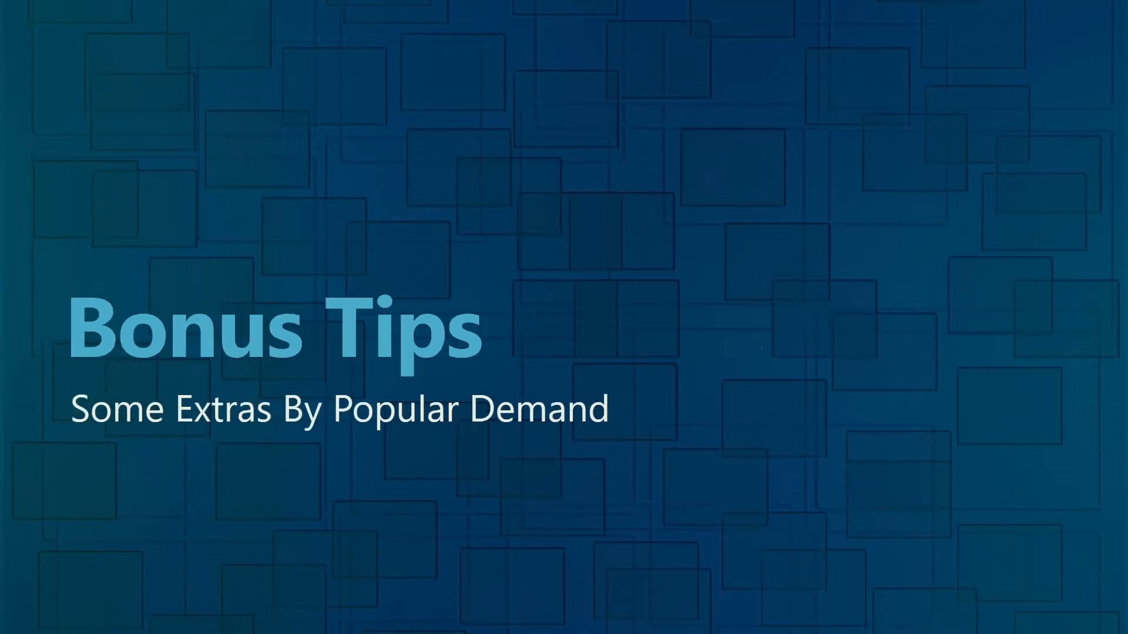
pyautogui.hotkey('alt', 'Tab')
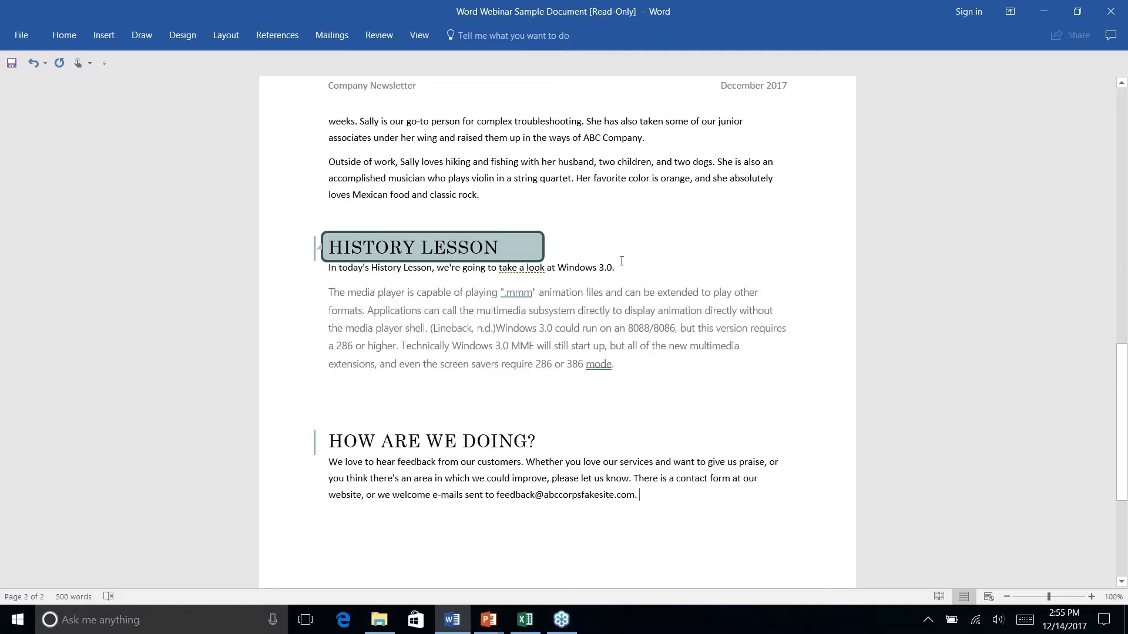
# Place the cursor after 'Join the fastest growing team in town!' in the What's New section
pyautogui.scroll(15, 622, 260)
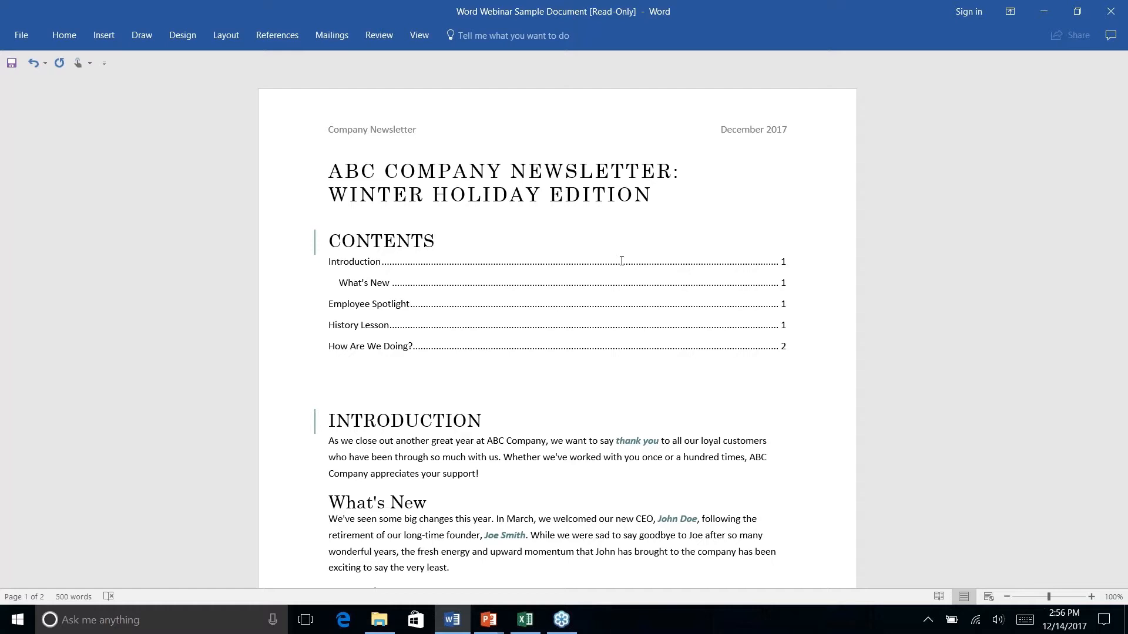
pyautogui.scroll(-10, 622, 261)
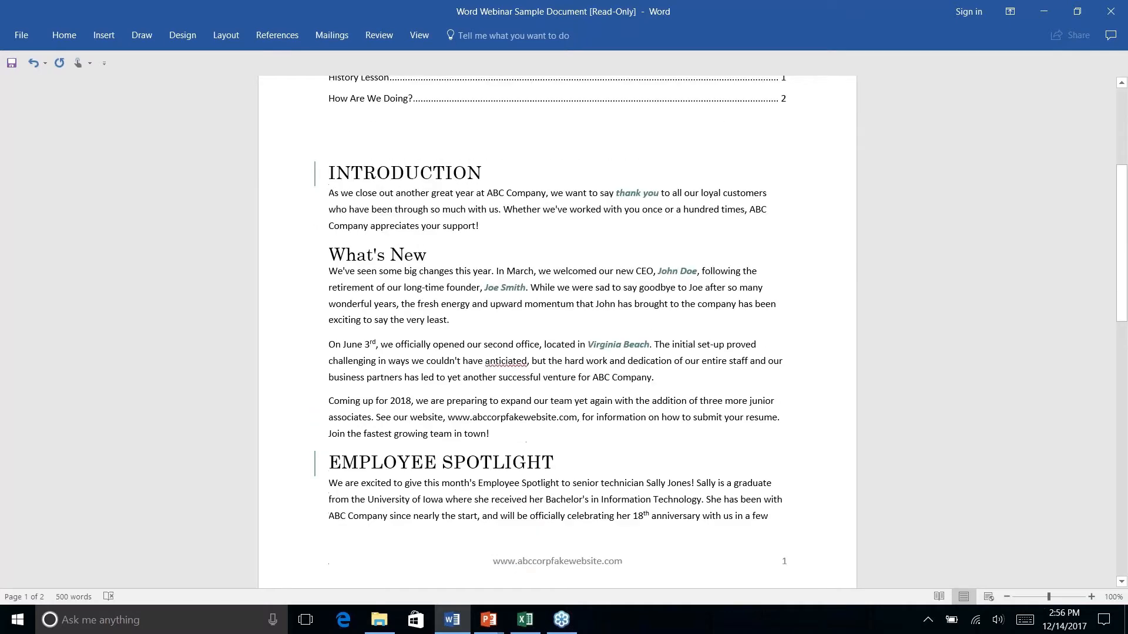
pyautogui.scroll(8, 622, 261)
pyautogui.scroll(2, 558, 331)
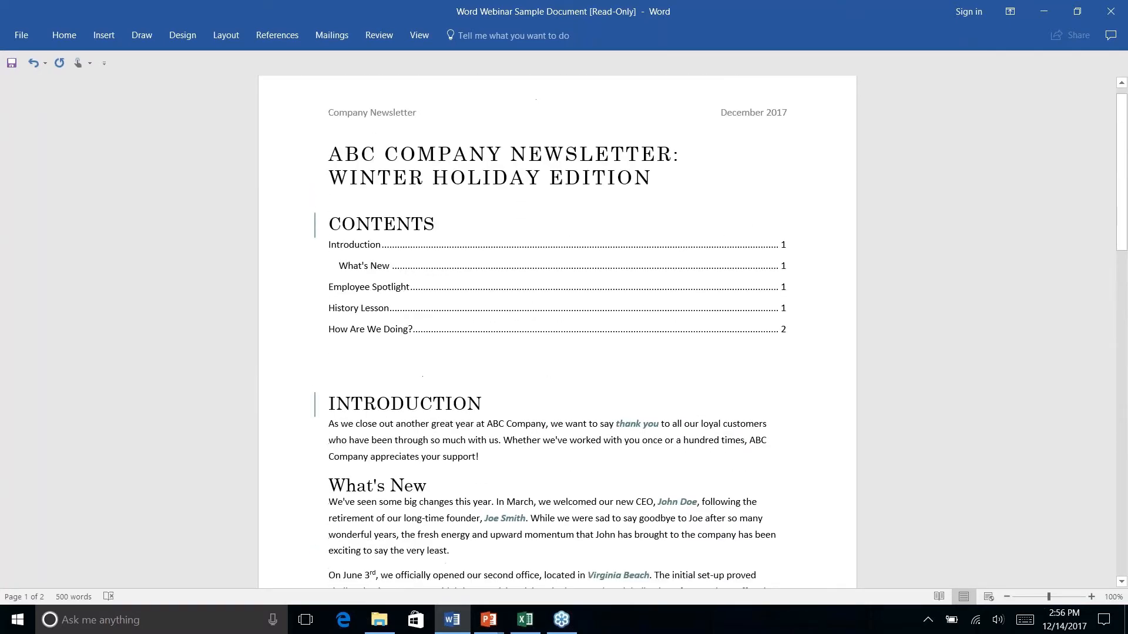
pyautogui.scroll(-3, 557, 332)
pyautogui.scroll(-5, 557, 332)
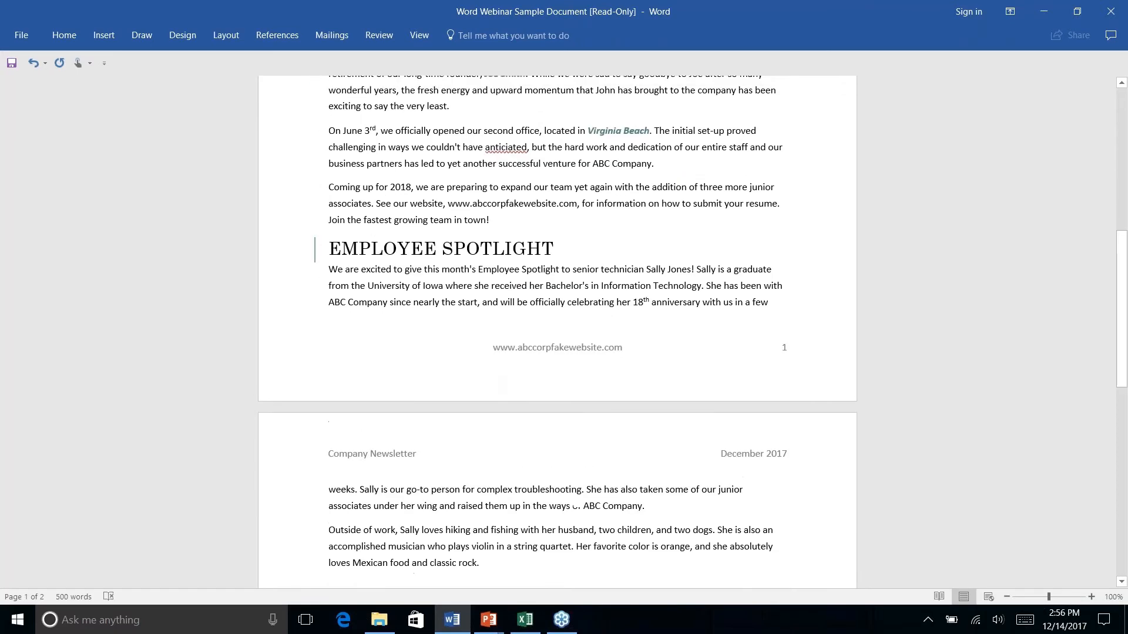
pyautogui.scroll(8, 557, 332)
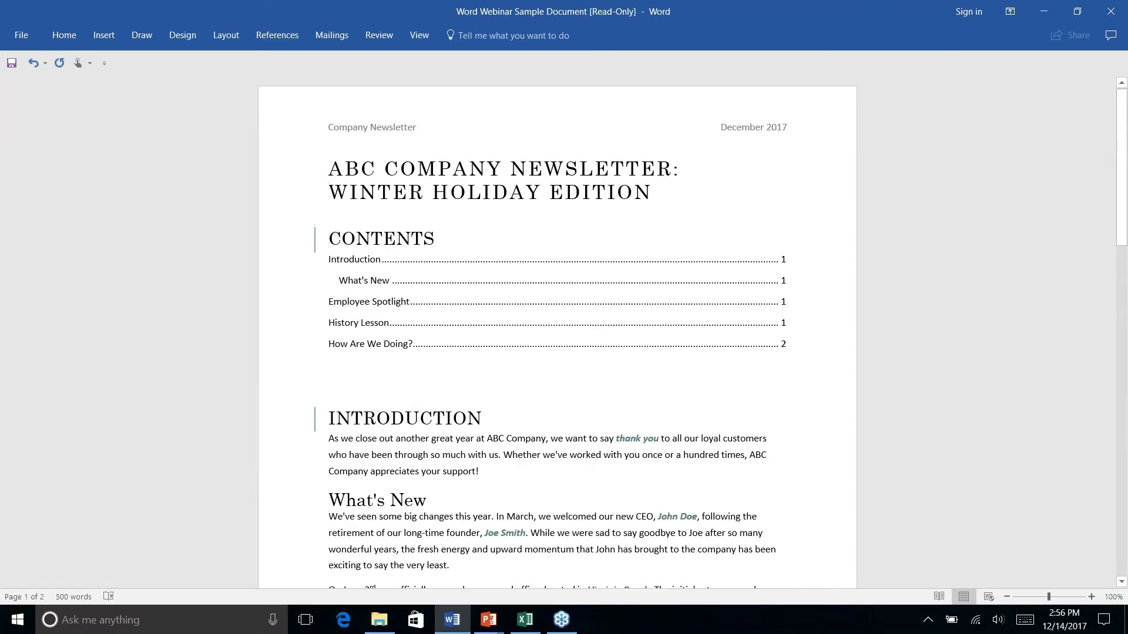
pyautogui.scroll(-5, 557, 332)
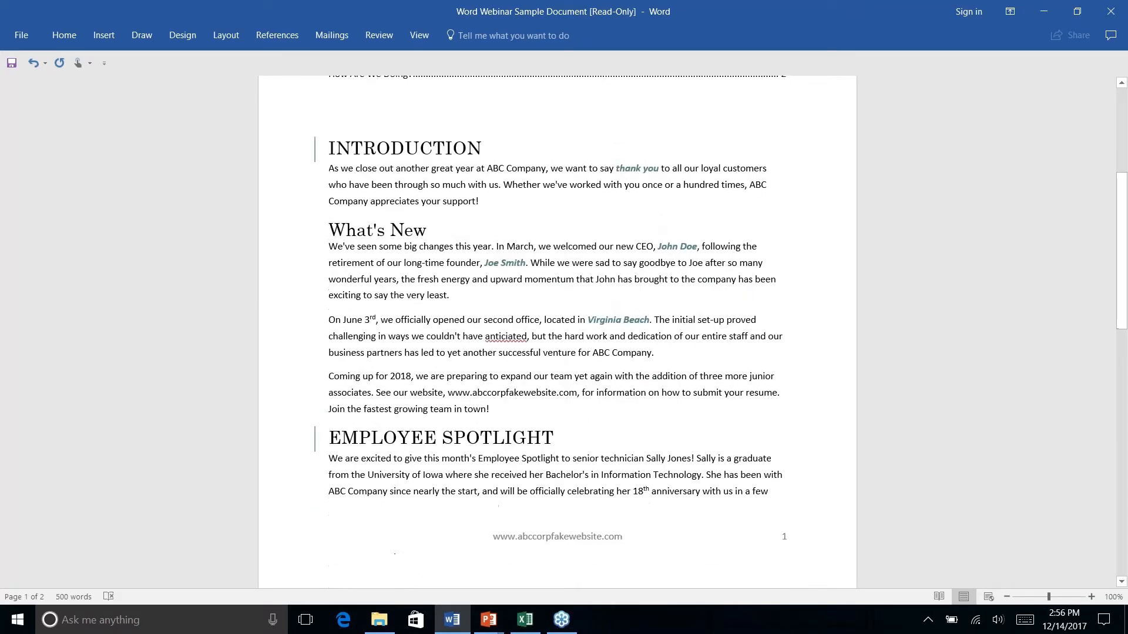
pyautogui.click(516, 409)
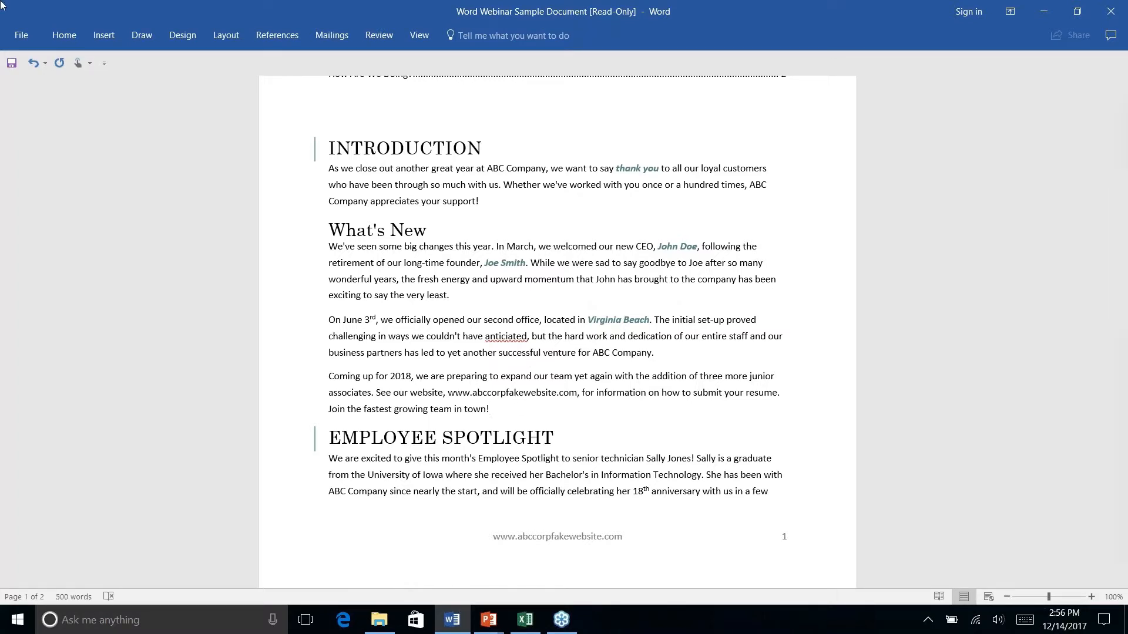
# Put the caret after 'in town!' at the end of What's New and open the Layout Breaks list
pyautogui.click(109, 37)
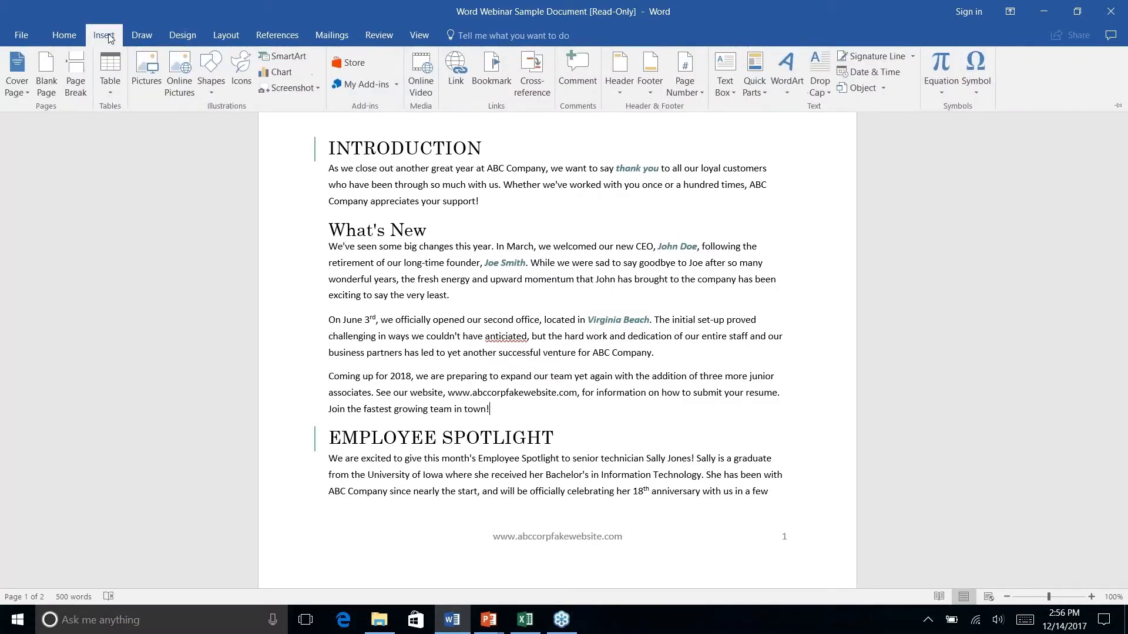
pyautogui.click(141, 36)
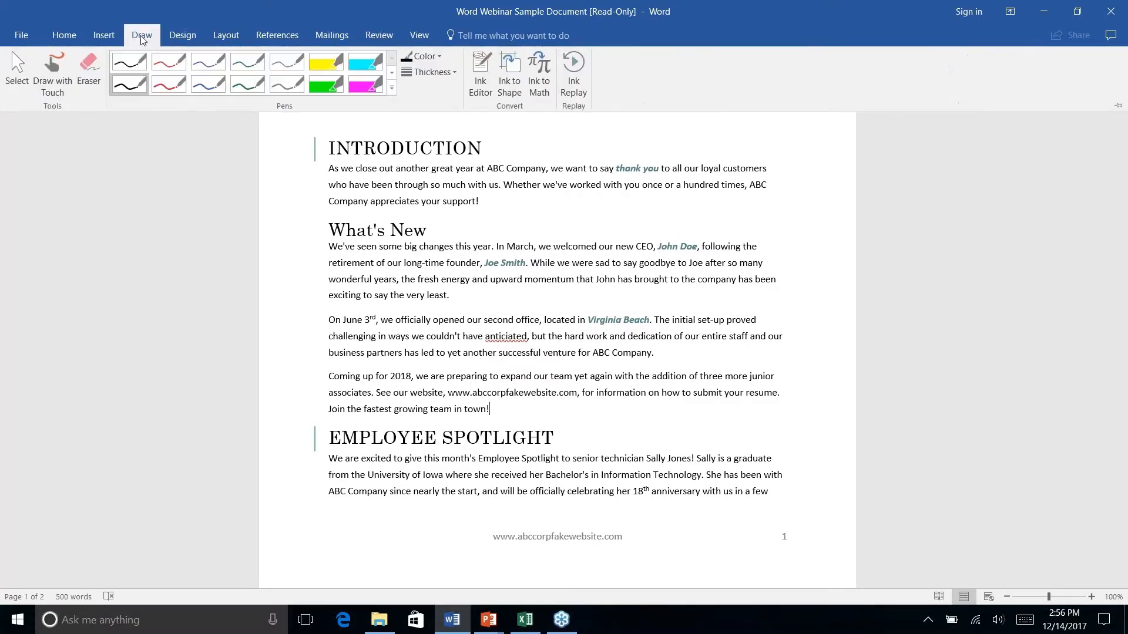
pyautogui.click(185, 36)
pyautogui.click(226, 37)
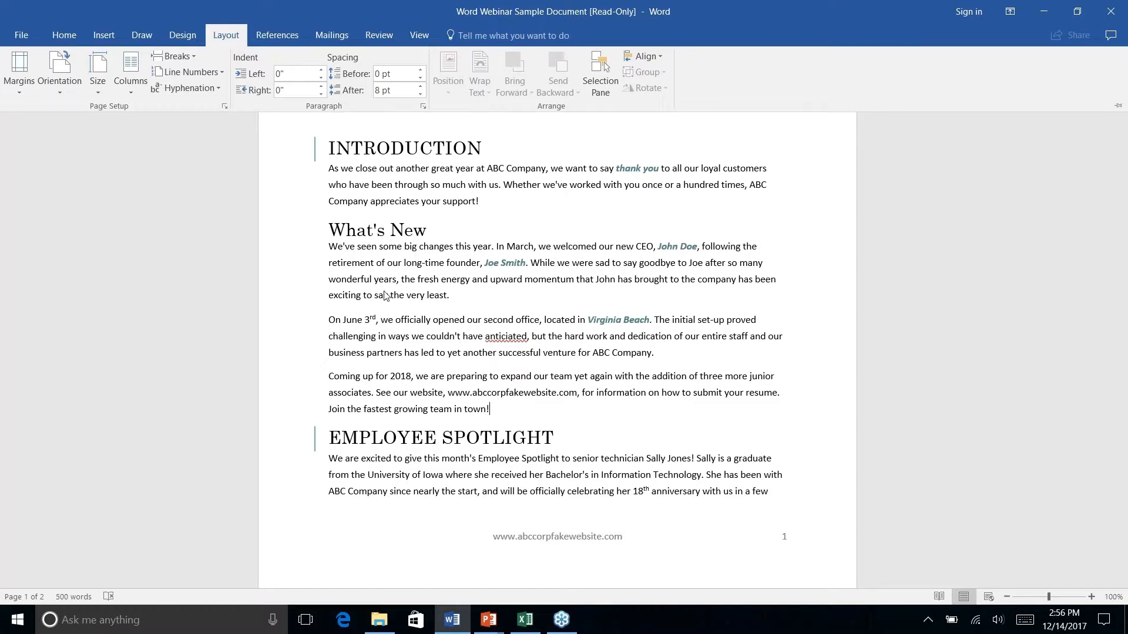
pyautogui.click(495, 410)
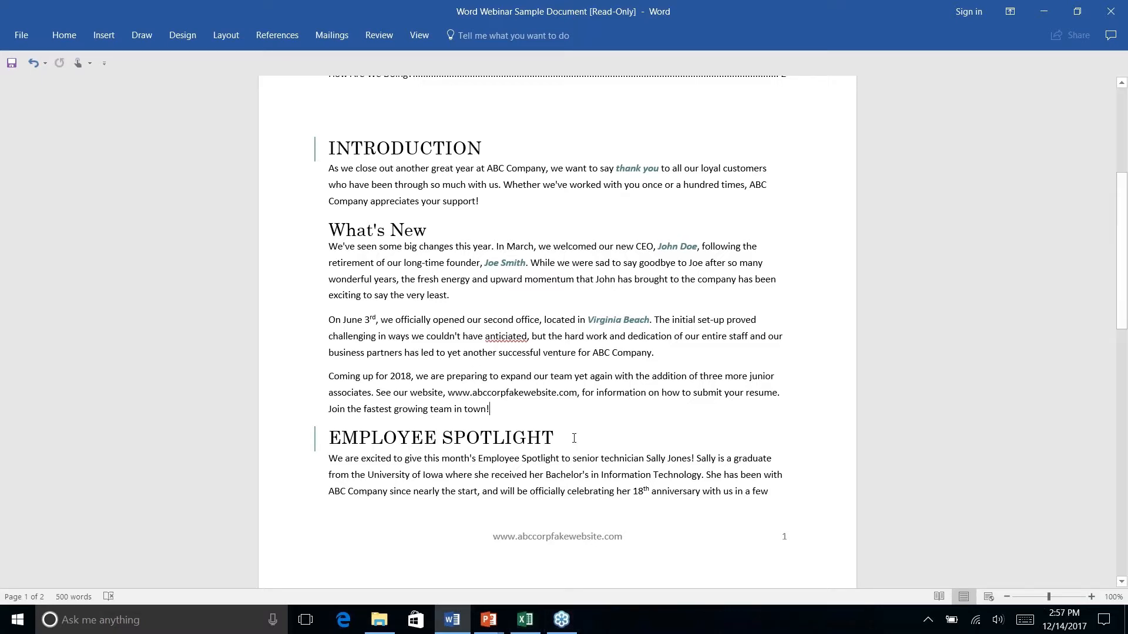
pyautogui.scroll(2, 572, 438)
pyautogui.scroll(-4, 572, 438)
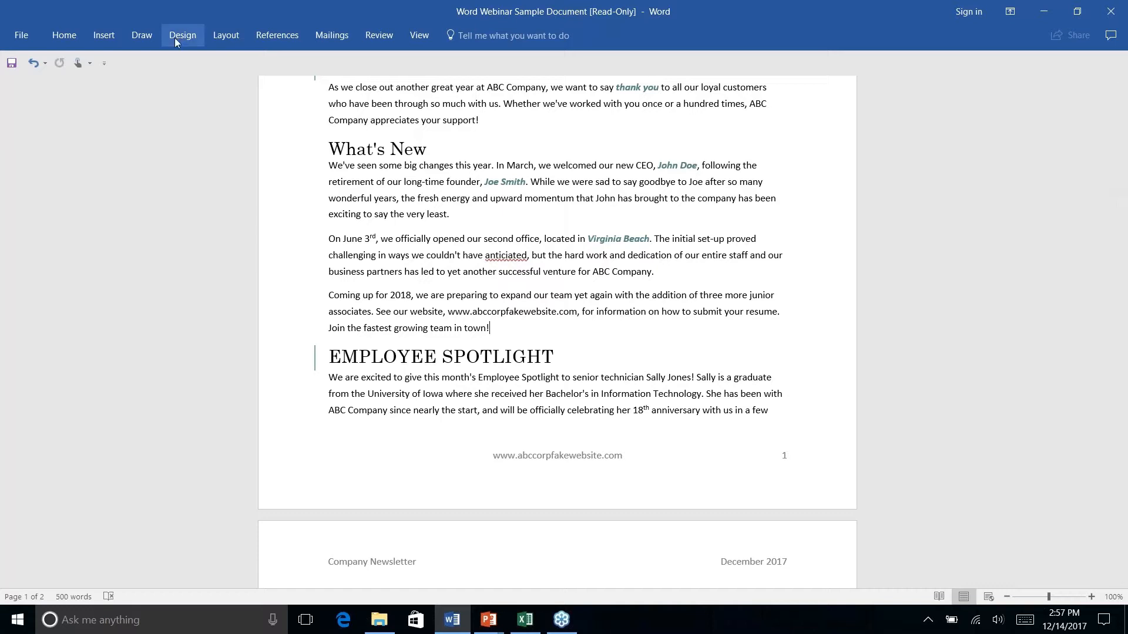
pyautogui.click(235, 41)
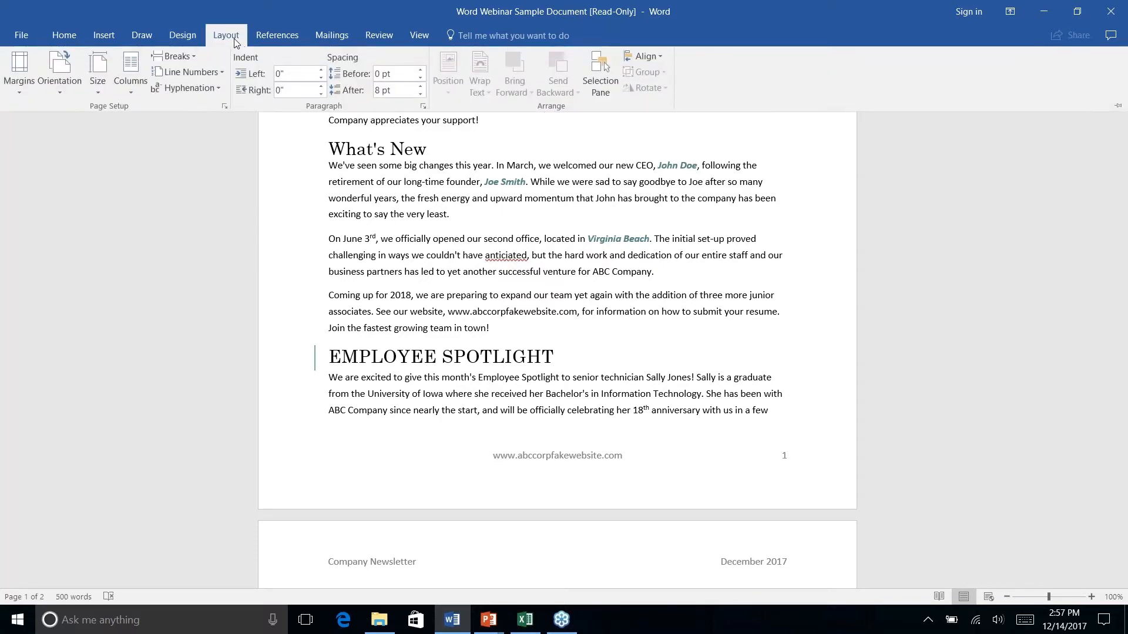
pyautogui.click(196, 59)
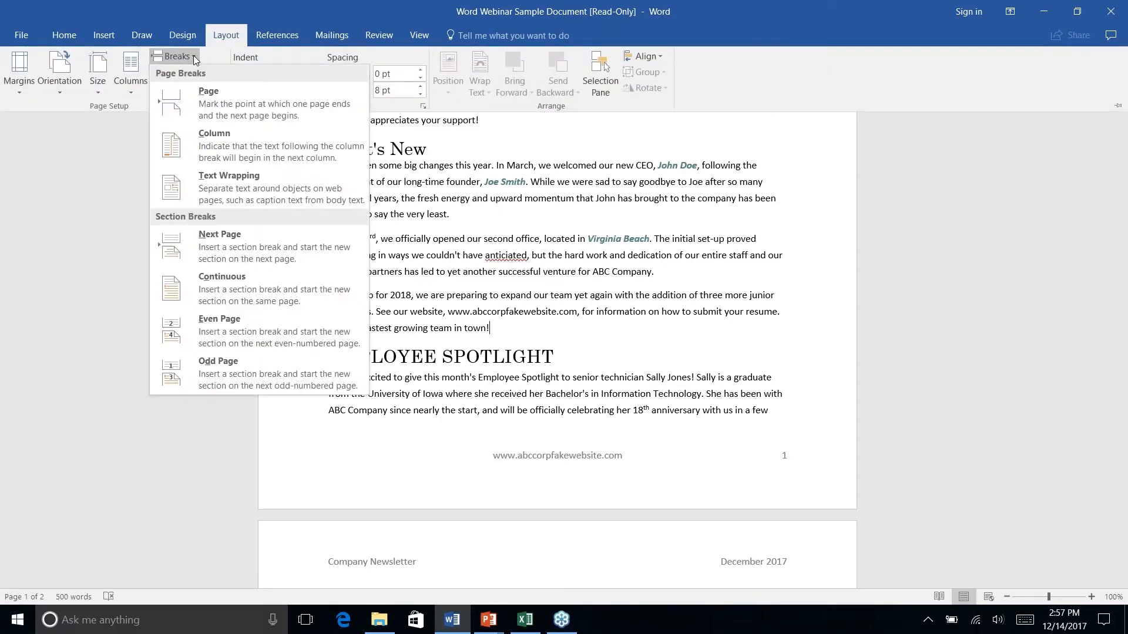
# Insert a Next Page section break so Employee Spotlight starts at the top of page 2
pyautogui.click(232, 251)
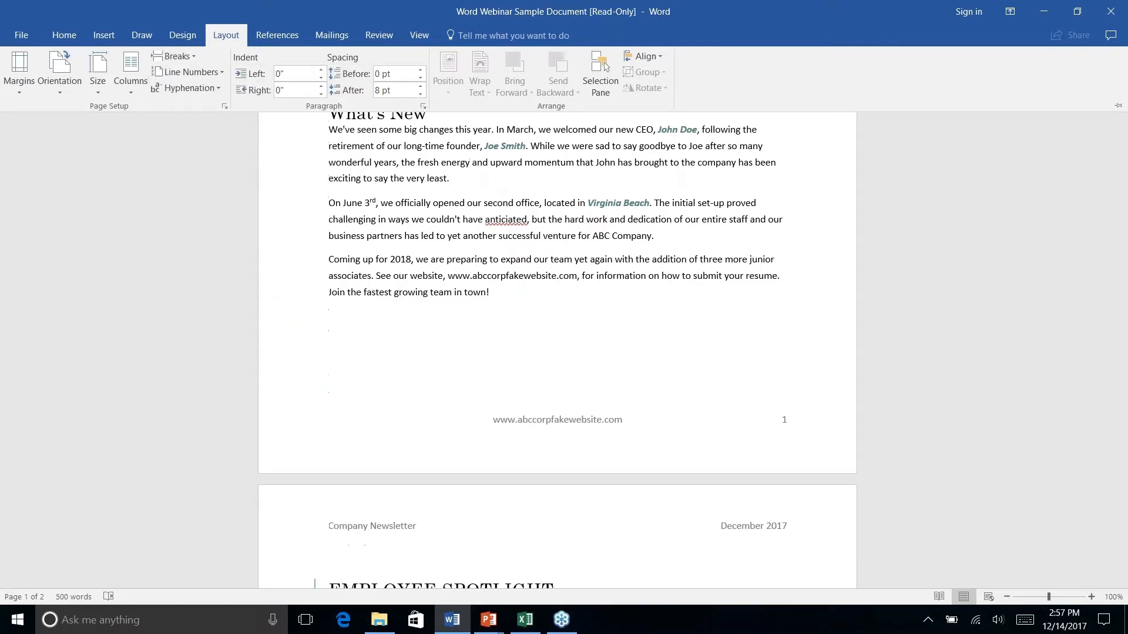
pyautogui.scroll(3, 654, 418)
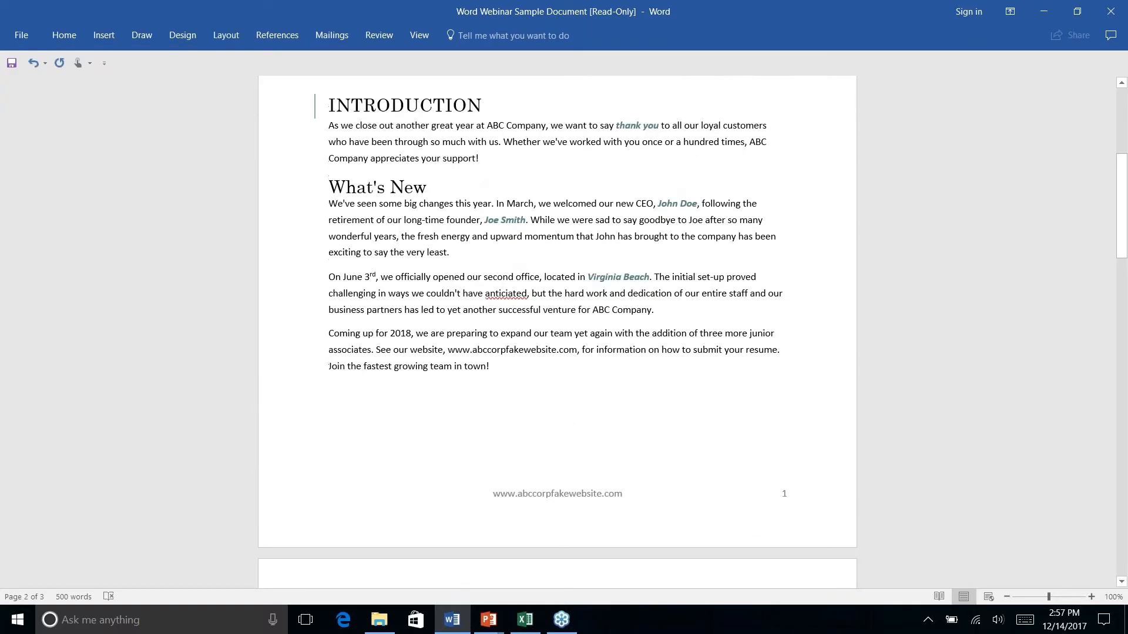
pyautogui.scroll(-13, 654, 418)
pyautogui.scroll(-3, 557, 331)
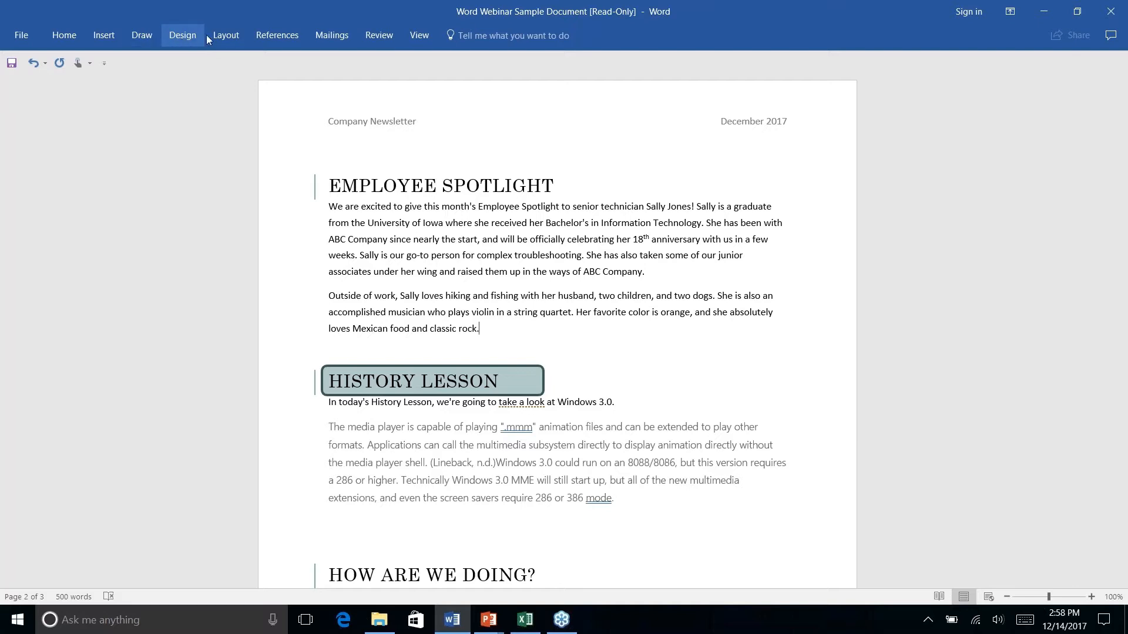
# Add a Continuous section break after 'classic rock.' to close the Employee Spotlight section
pyautogui.click(221, 36)
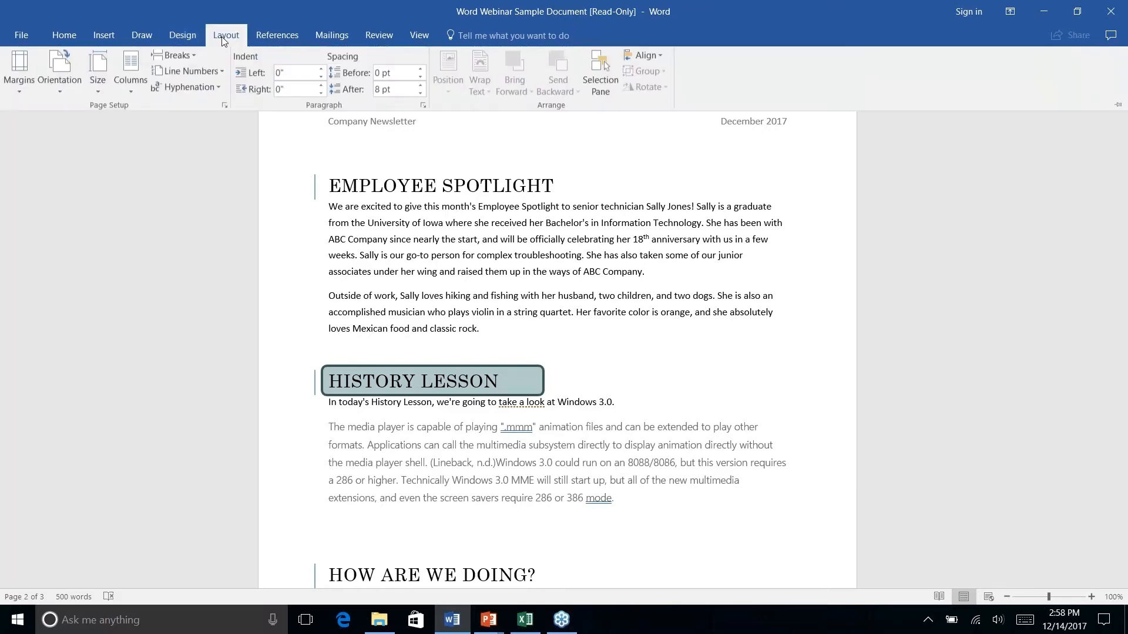
pyautogui.click(194, 56)
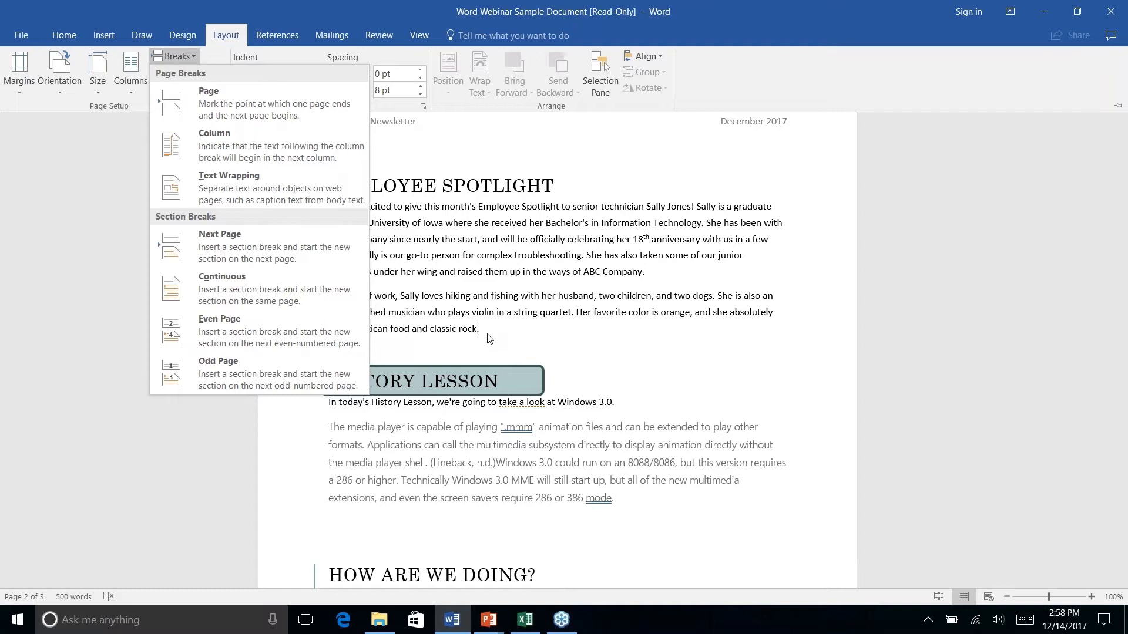
pyautogui.click(238, 292)
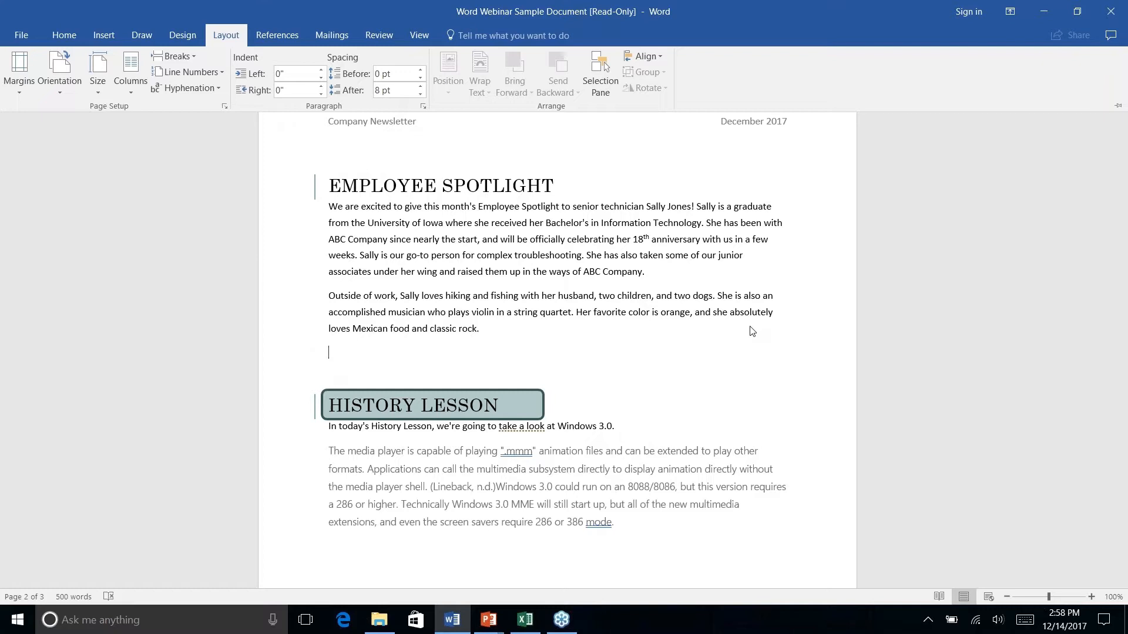
pyautogui.scroll(-2, 752, 331)
pyautogui.scroll(4, 752, 331)
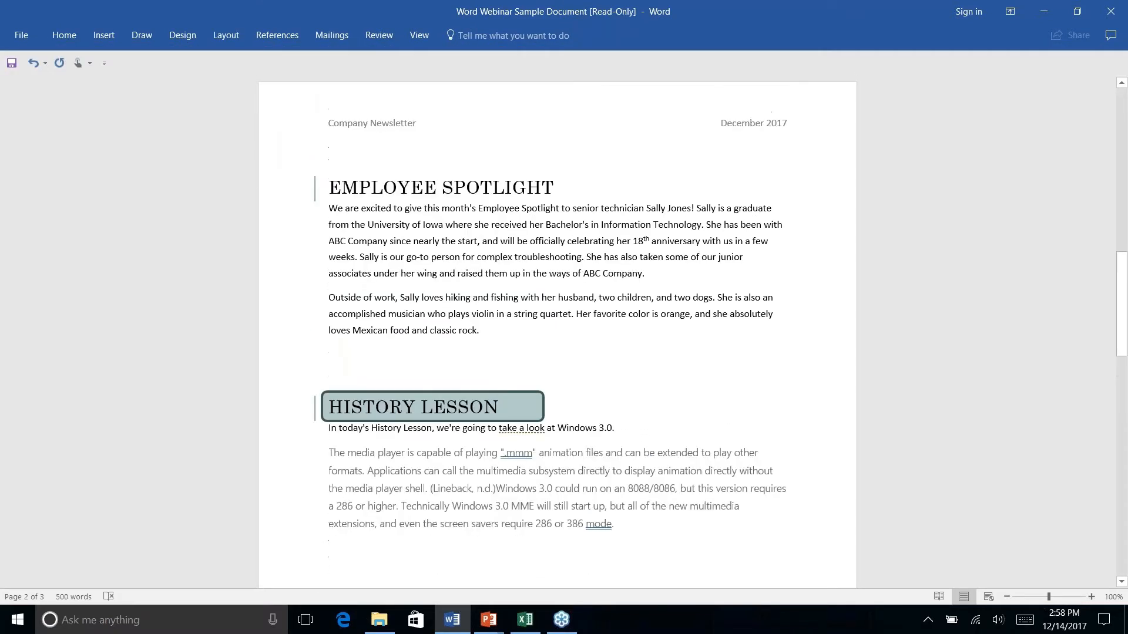
pyautogui.scroll(-1, 355, 219)
pyautogui.rightClick(417, 308)
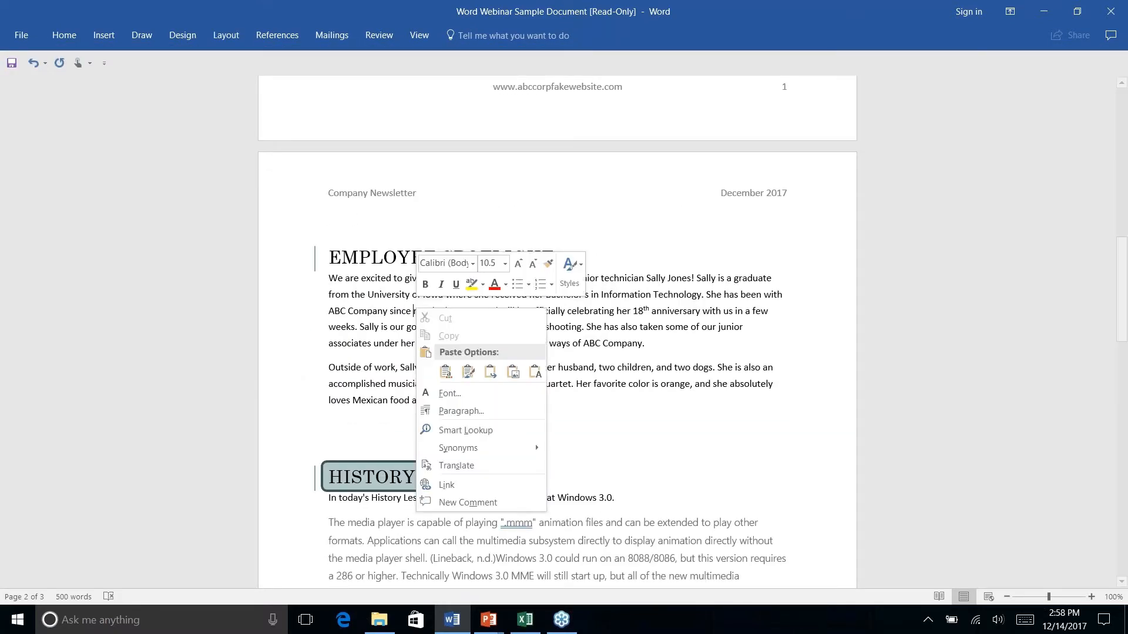
pyautogui.press('Escape')
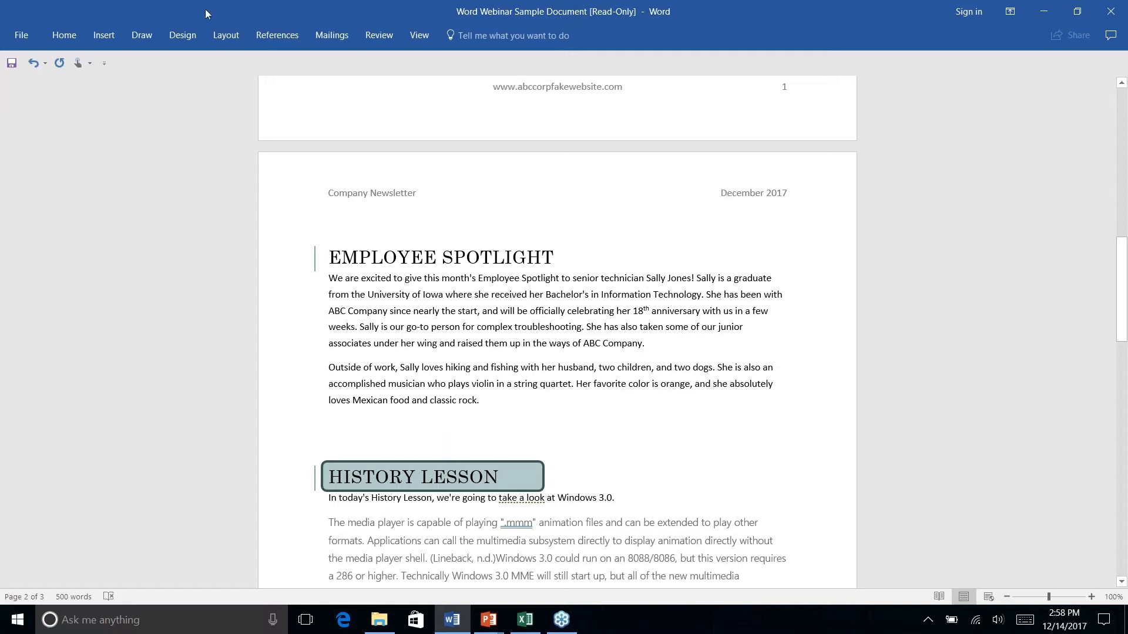
pyautogui.click(229, 36)
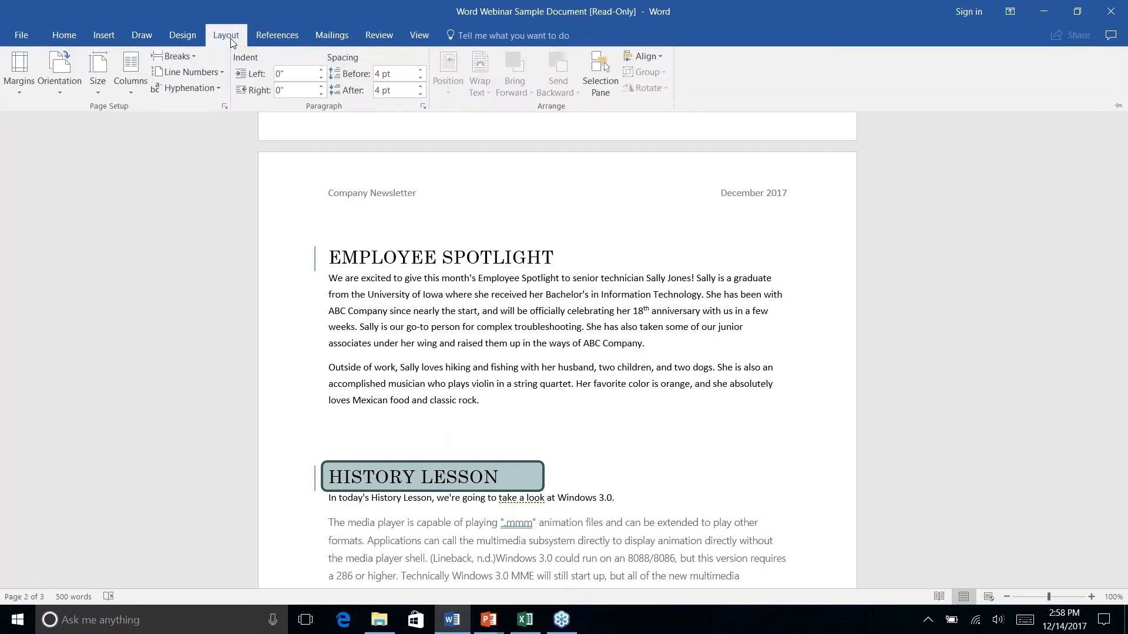
pyautogui.click(129, 93)
pyautogui.click(152, 147)
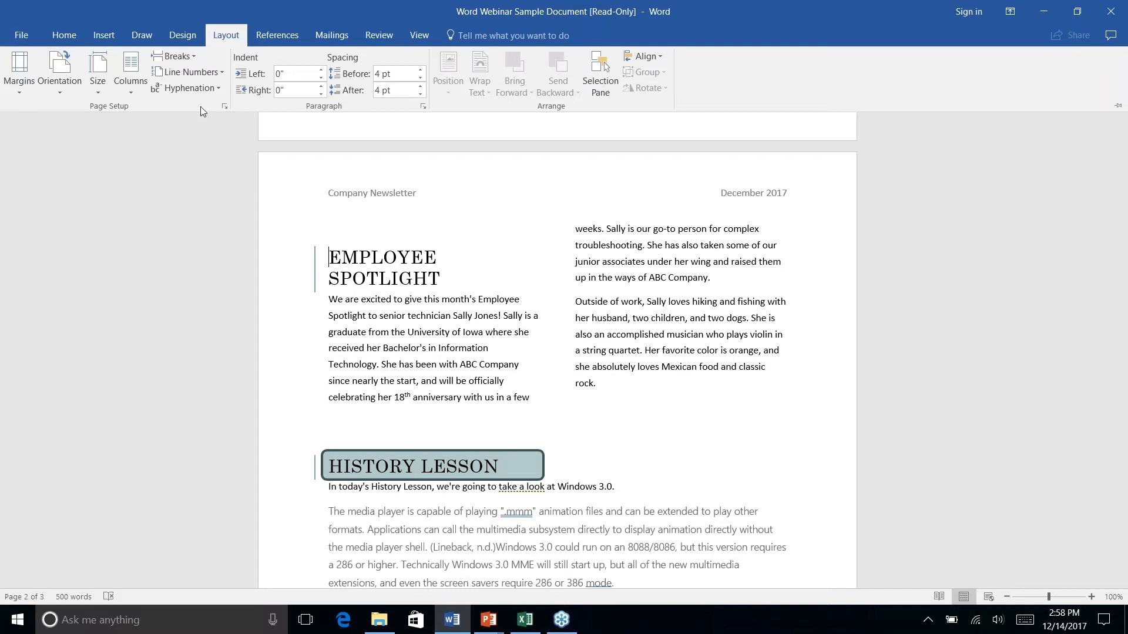
pyautogui.hotkey('ctrl', 'z')
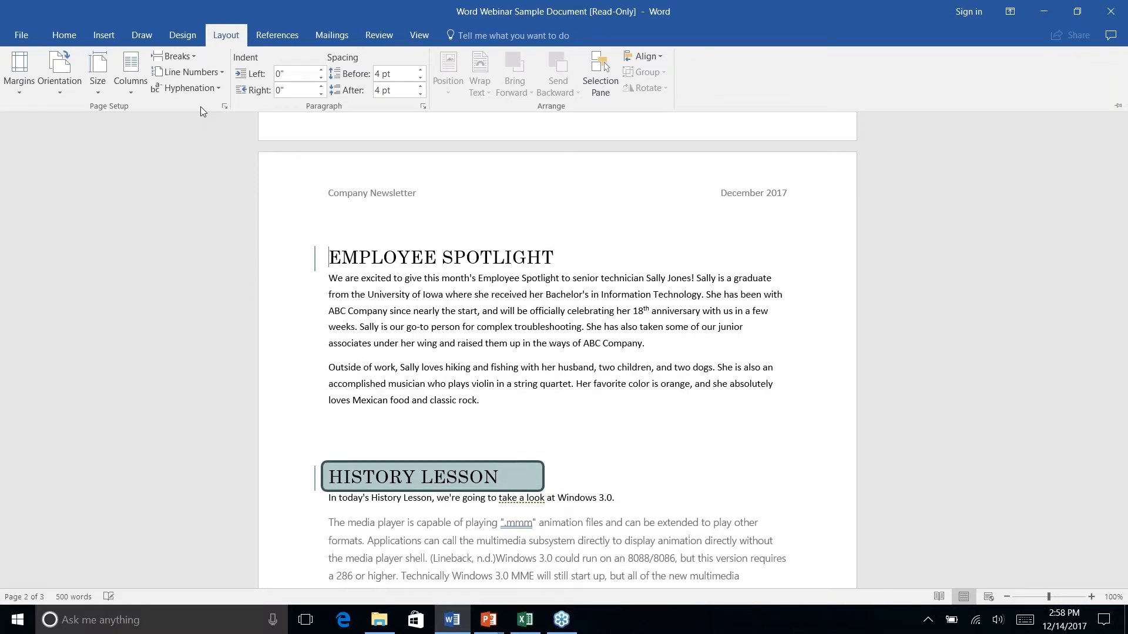
pyautogui.click(371, 270)
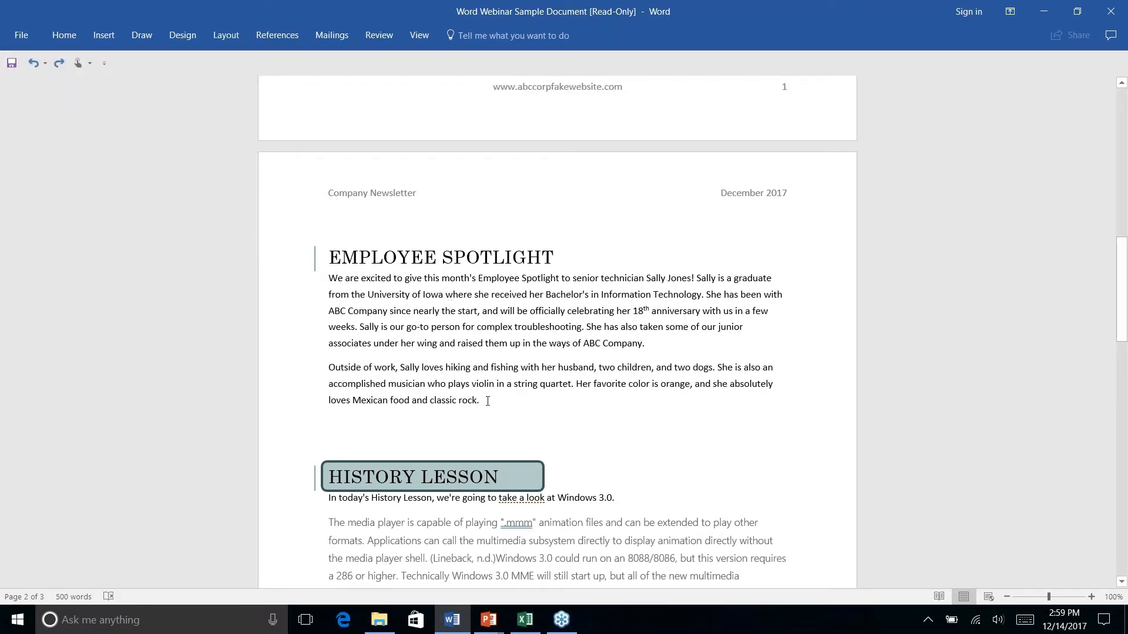
# Select both Employee Spotlight paragraphs and lay them out in two columns
pyautogui.moveTo(486, 399); pyautogui.dragTo(327, 277)
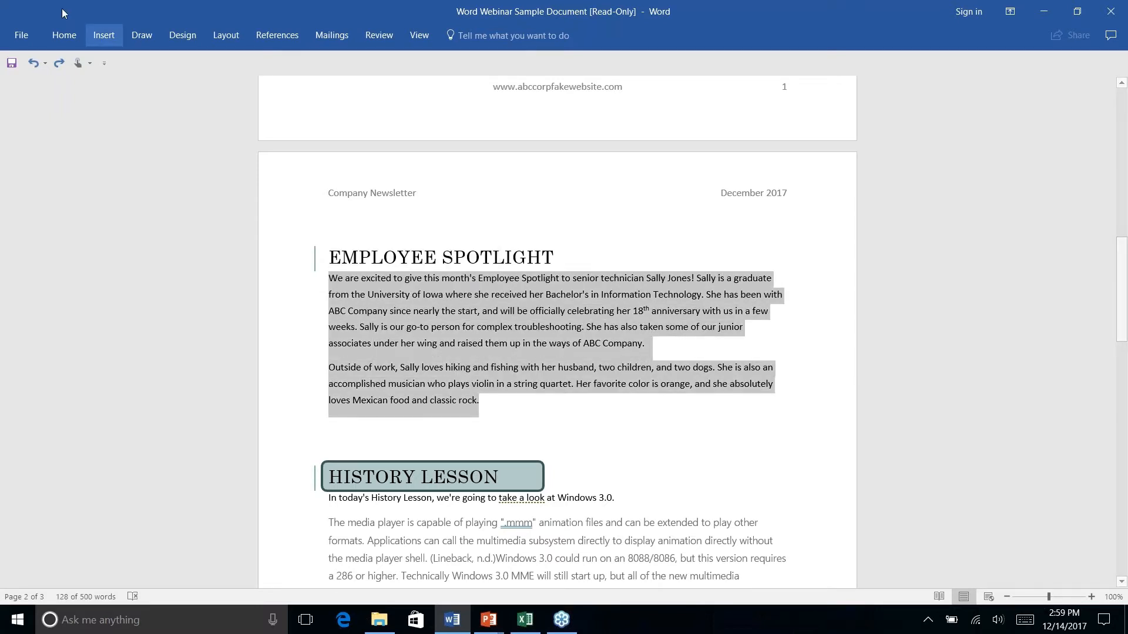
pyautogui.click(226, 37)
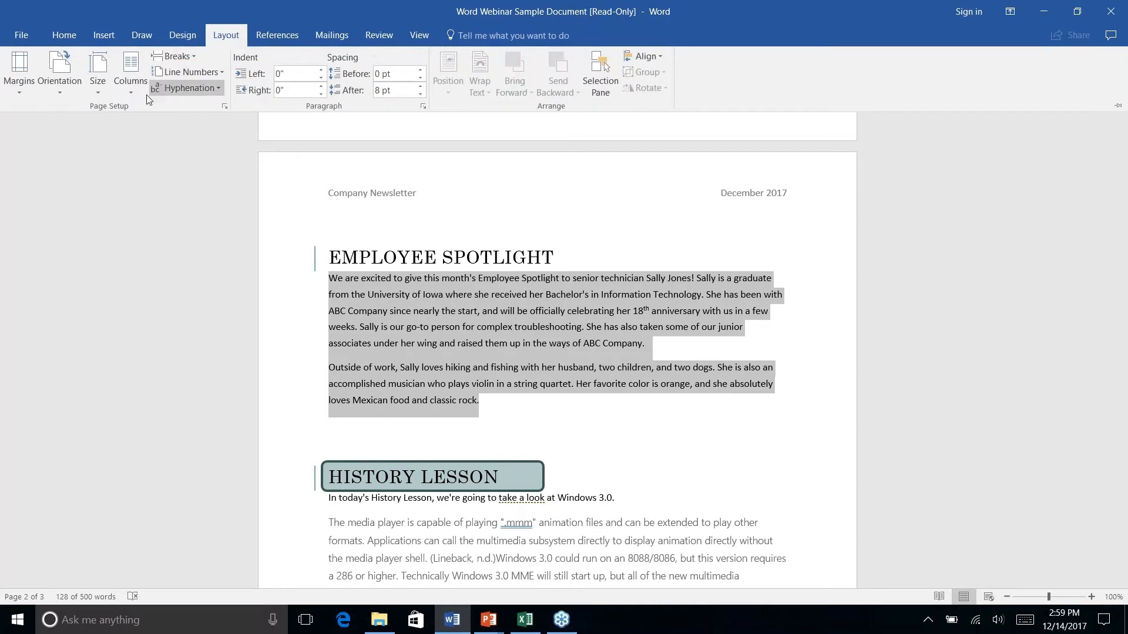
pyautogui.click(133, 92)
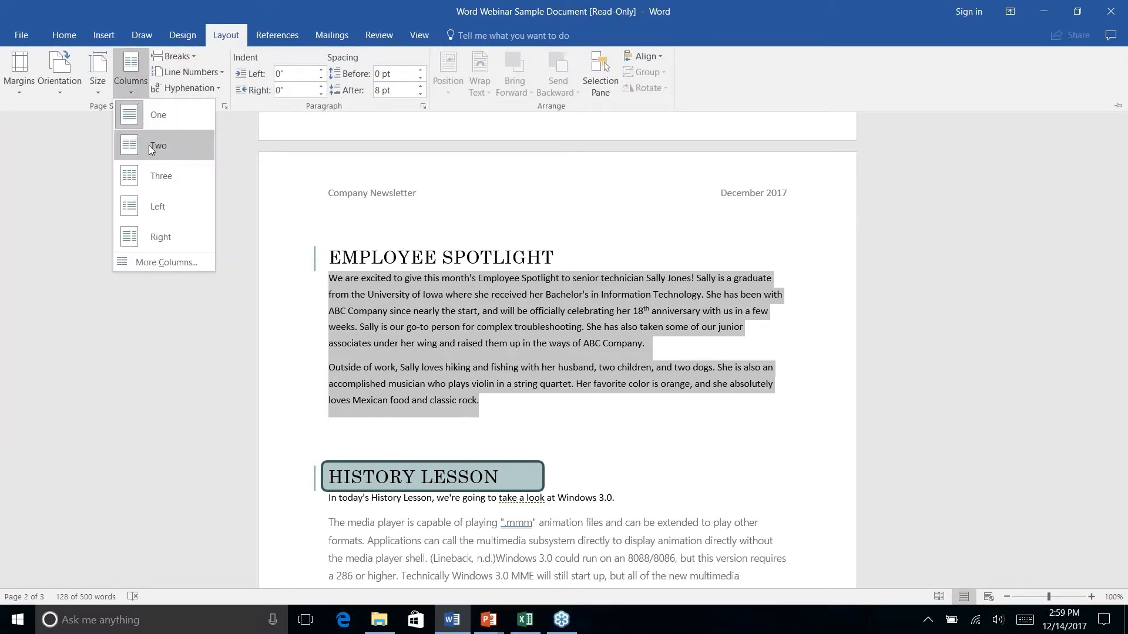
pyautogui.click(150, 146)
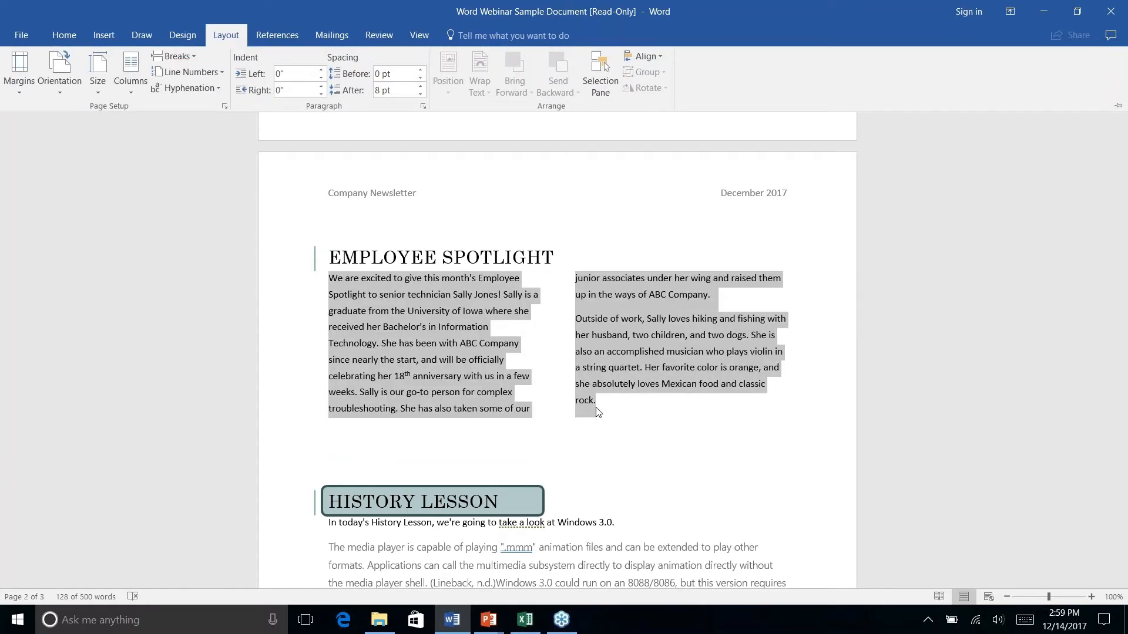
pyautogui.hotkey('ctrl', 'F1')
pyautogui.click(642, 371)
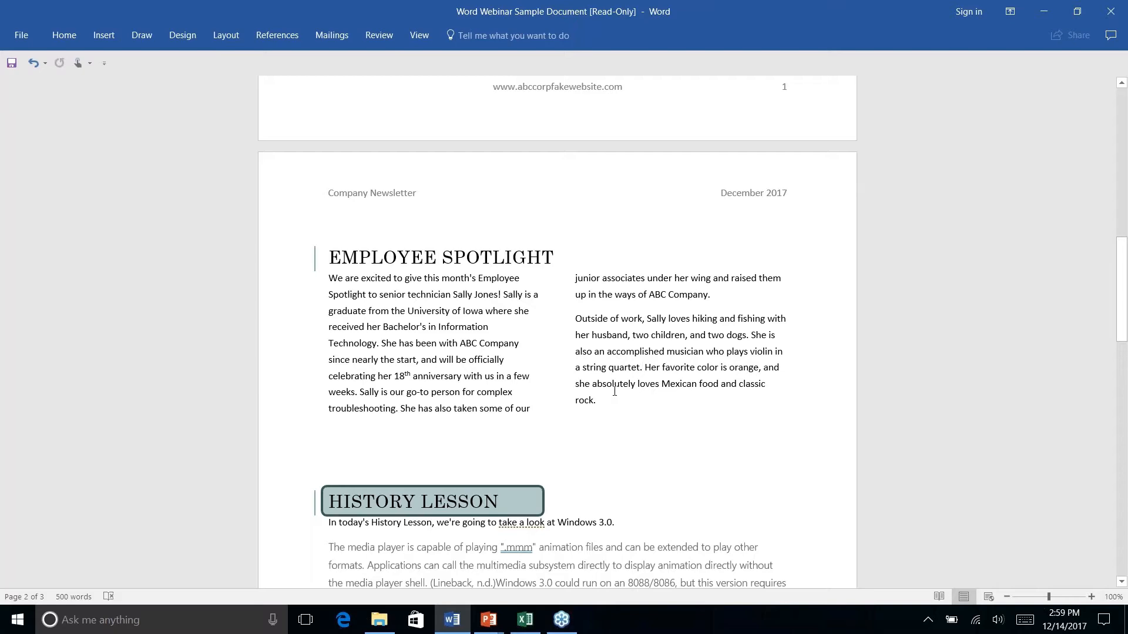
# Drag the ABC Company address shape from the bottom of page 2 onto the top of page 3
pyautogui.scroll(-8, 614, 391)
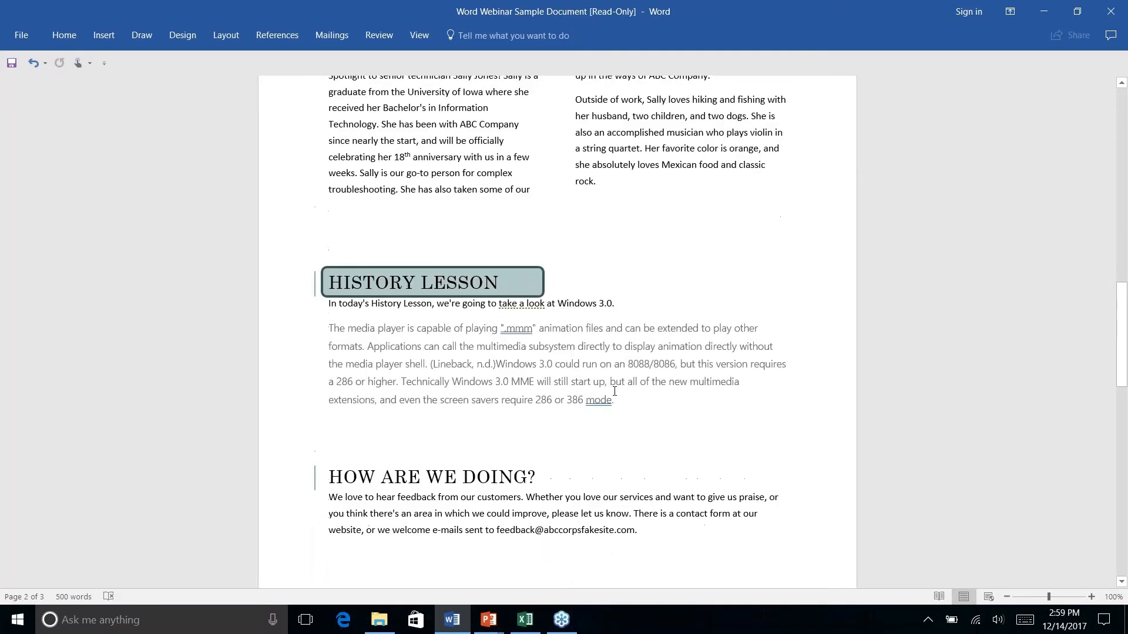
pyautogui.scroll(-3, 534, 390)
pyautogui.scroll(4, 533, 390)
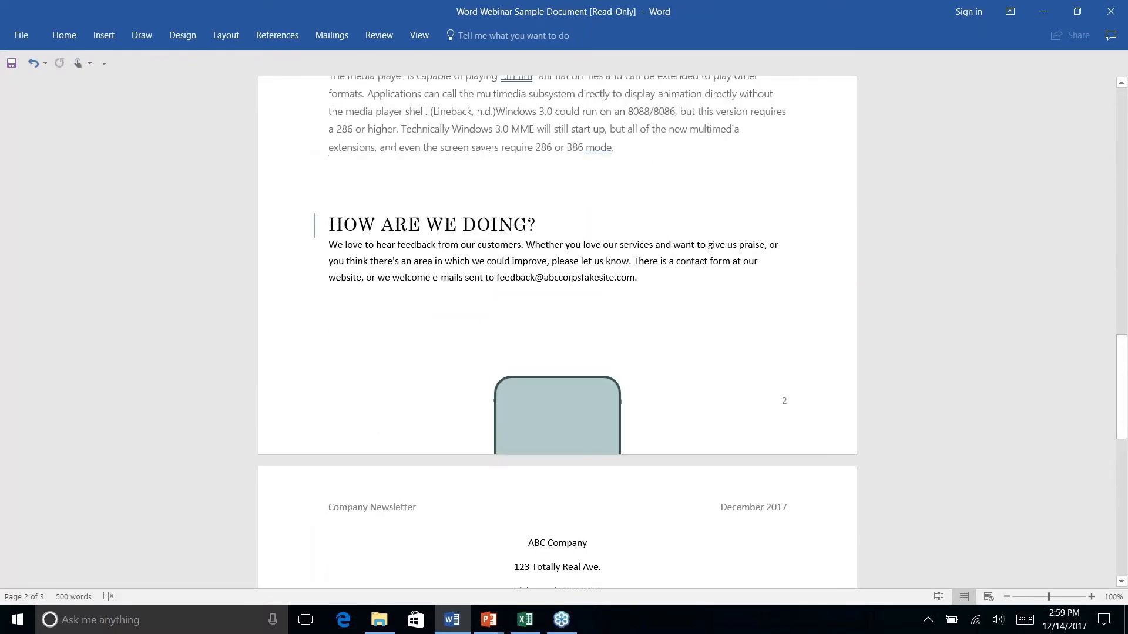
pyautogui.click(534, 390)
pyautogui.moveTo(594, 415)
pyautogui.mouseDown()
pyautogui.moveTo(572, 569)
pyautogui.moveTo(590, 569)
pyautogui.mouseUp()
# Centre the address shape horizontally under the header on page 3 and deselect it
pyautogui.scroll(-8, 607, 526)
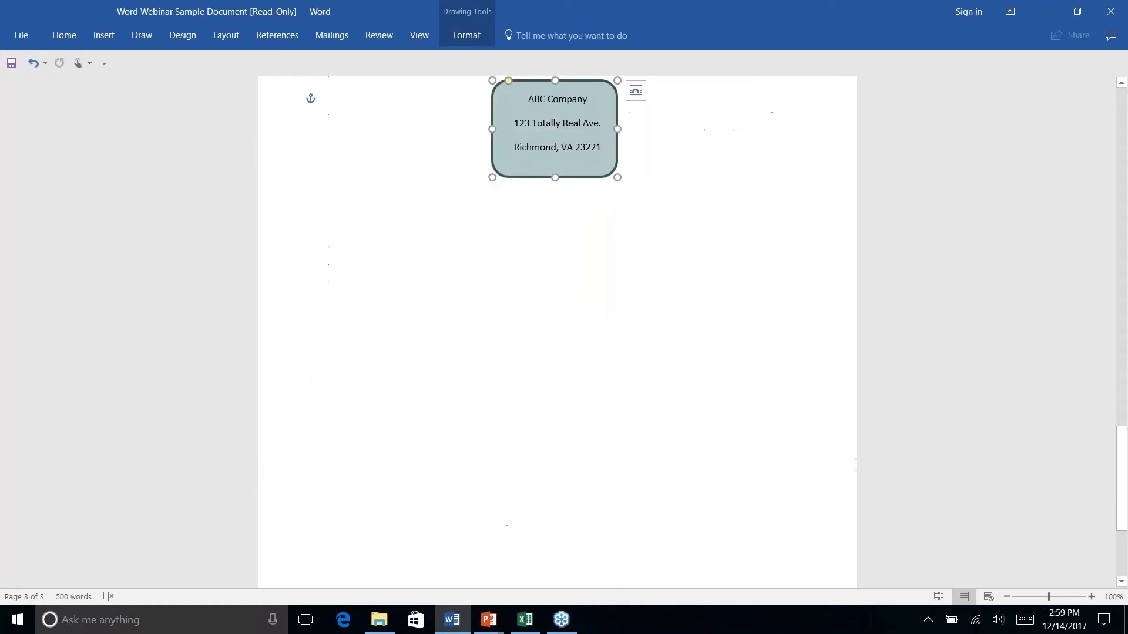
pyautogui.scroll(8, 607, 525)
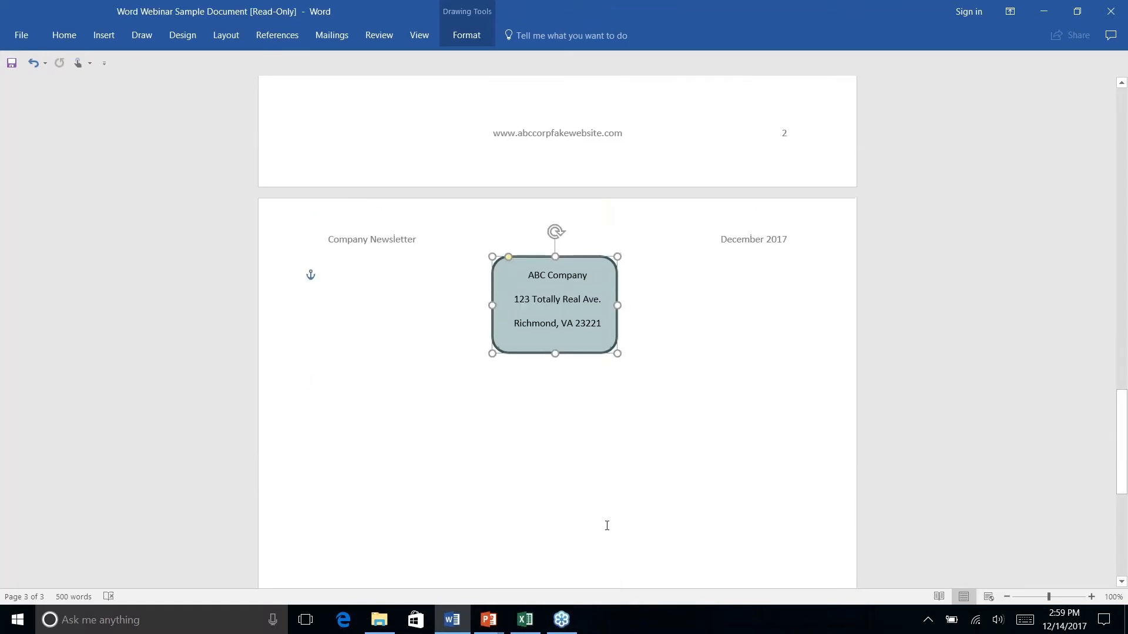
pyautogui.scroll(-3, 681, 407)
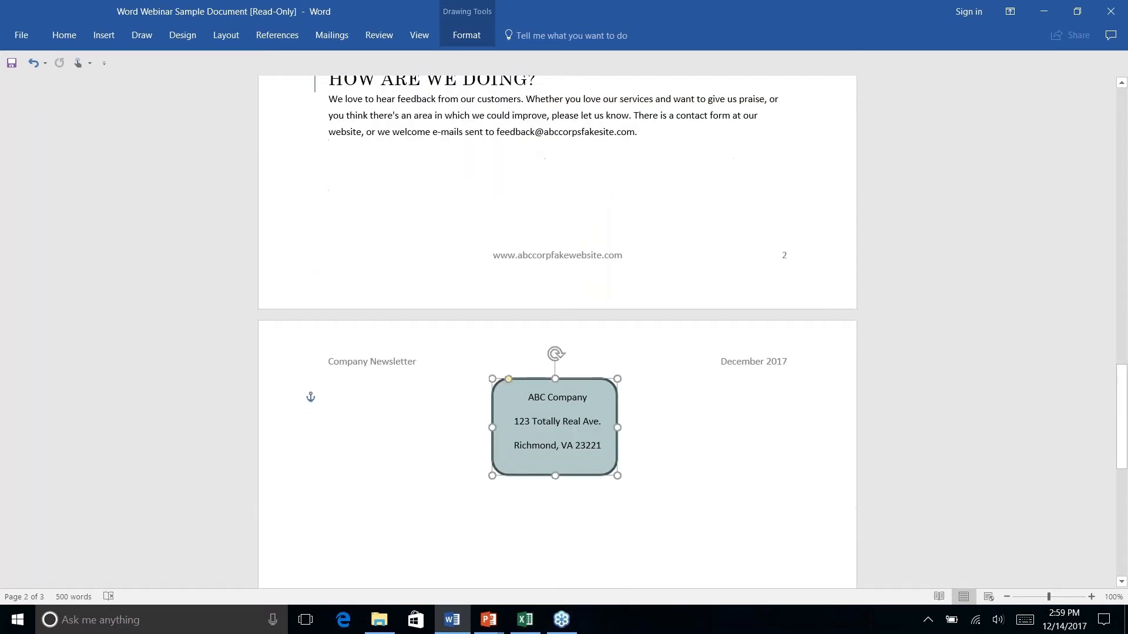
pyautogui.click(681, 408)
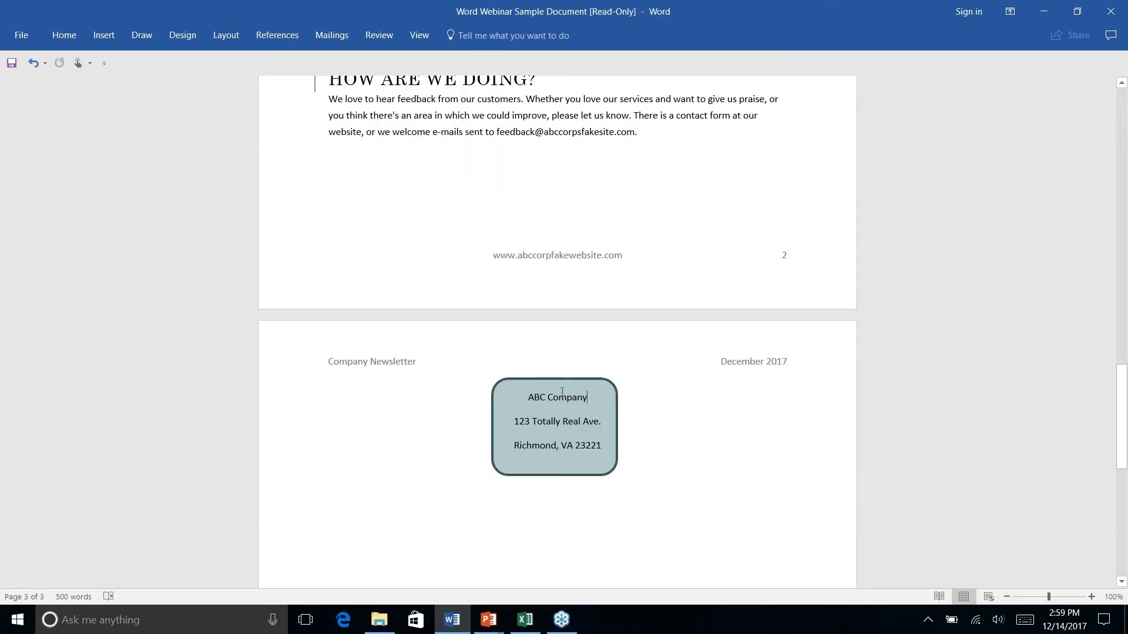
pyautogui.moveTo(608, 385); pyautogui.dragTo(611, 383)
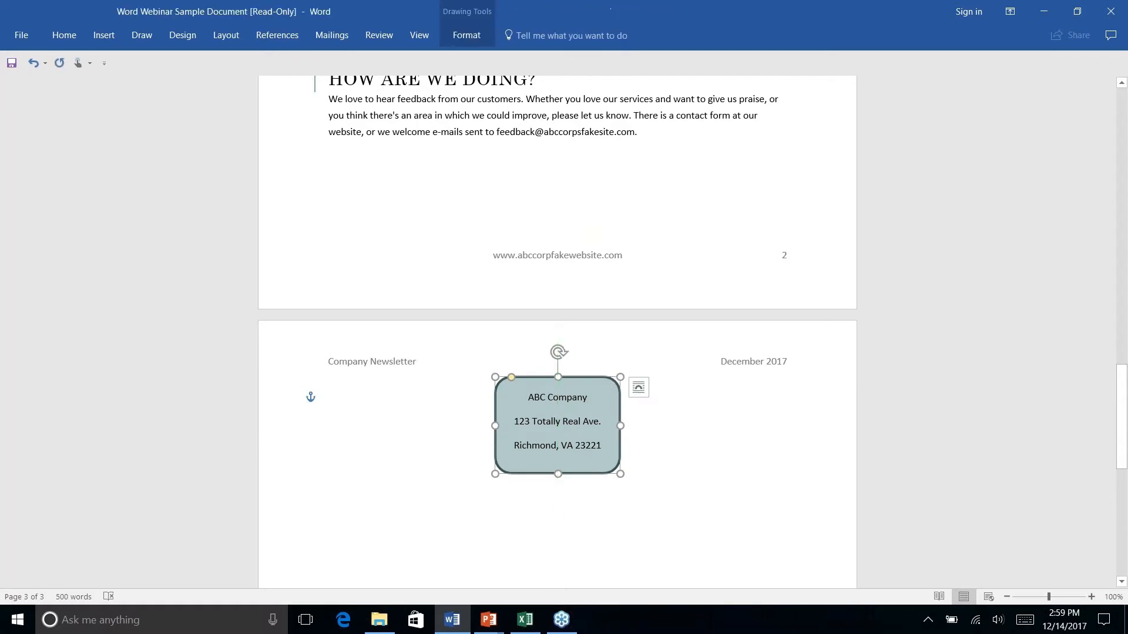
pyautogui.click(487, 361)
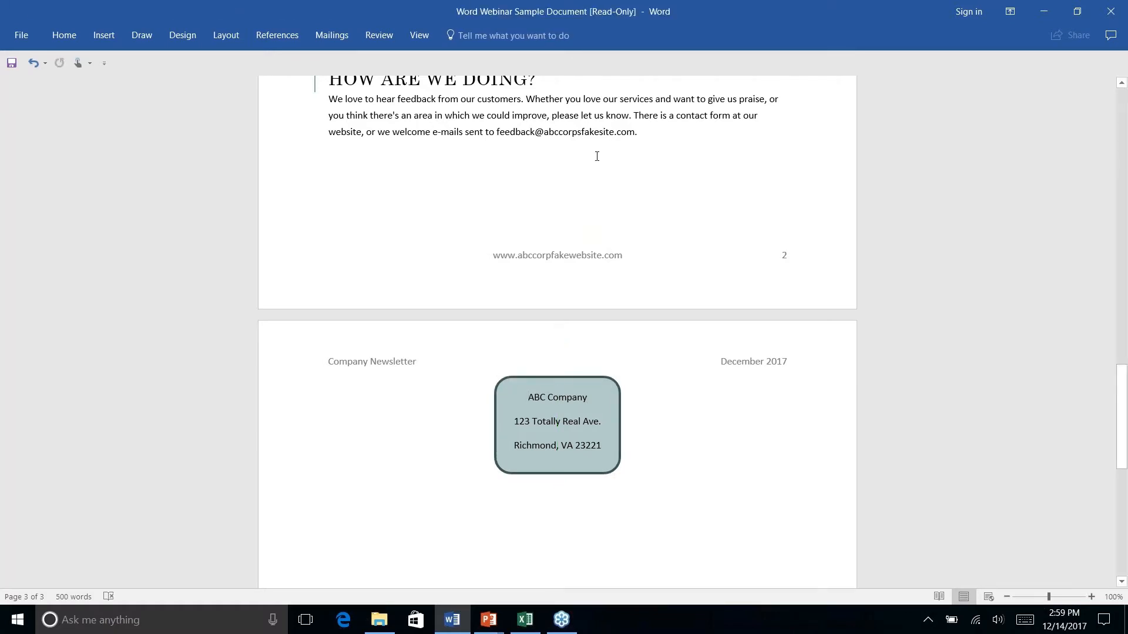
pyautogui.click(659, 140)
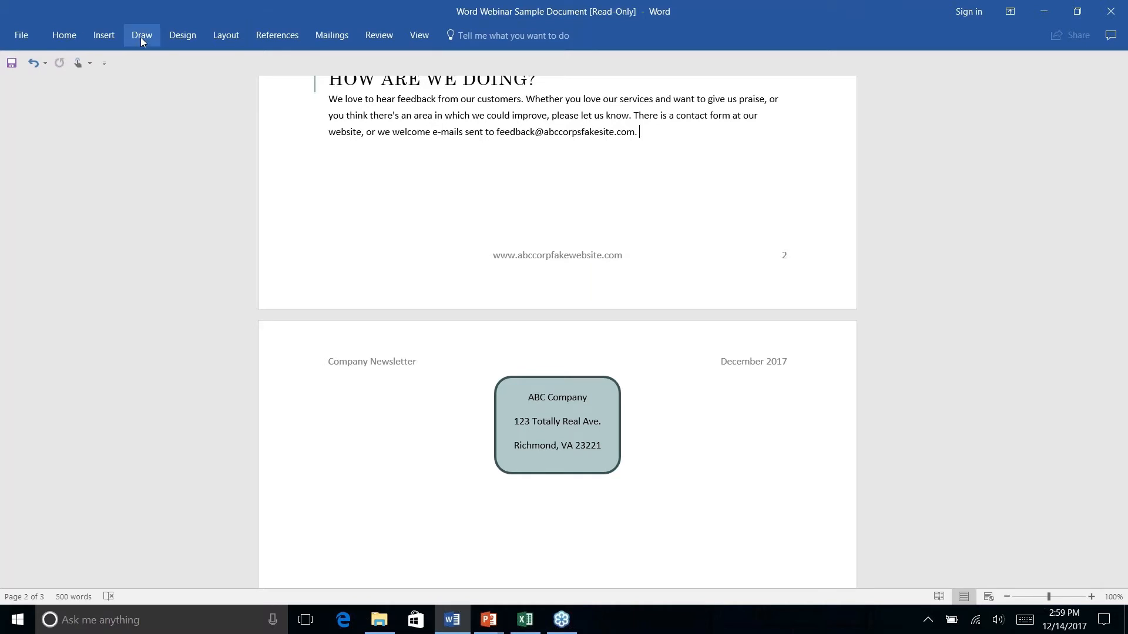
# Insert a Page break after the feedback paragraph, leaving an empty line above the address box
pyautogui.click(103, 36)
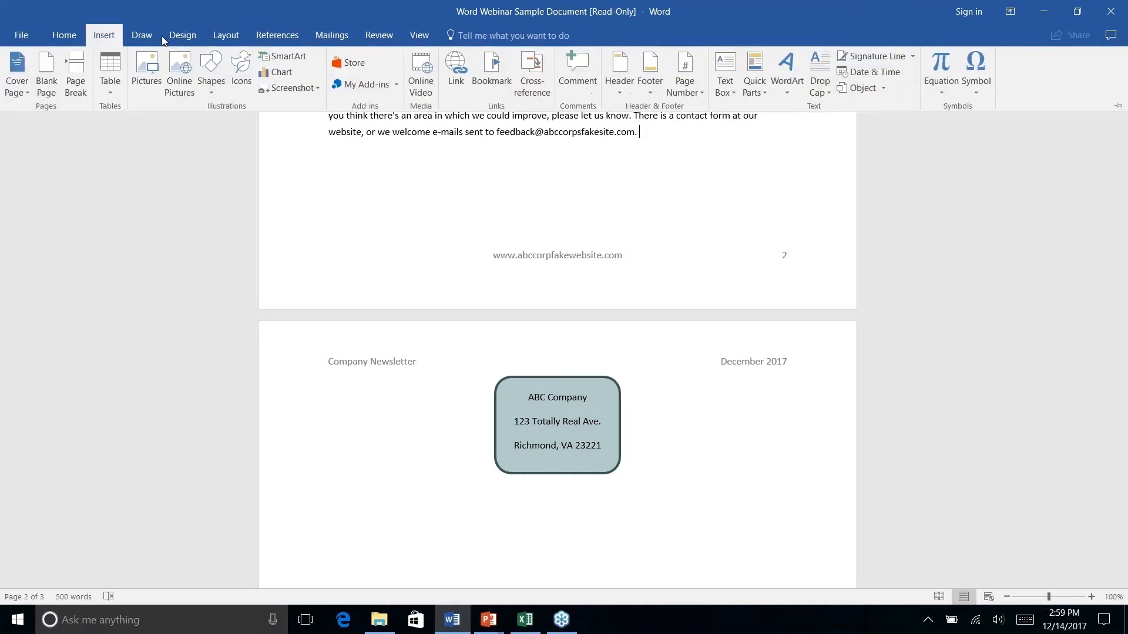
pyautogui.click(227, 36)
pyautogui.click(194, 57)
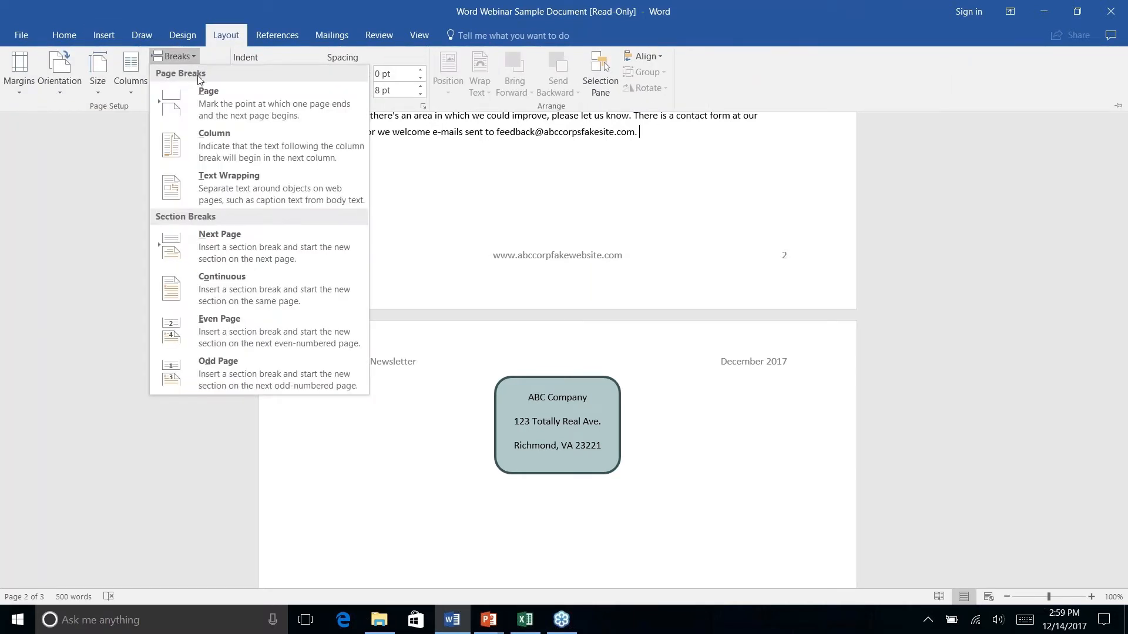
pyautogui.click(214, 110)
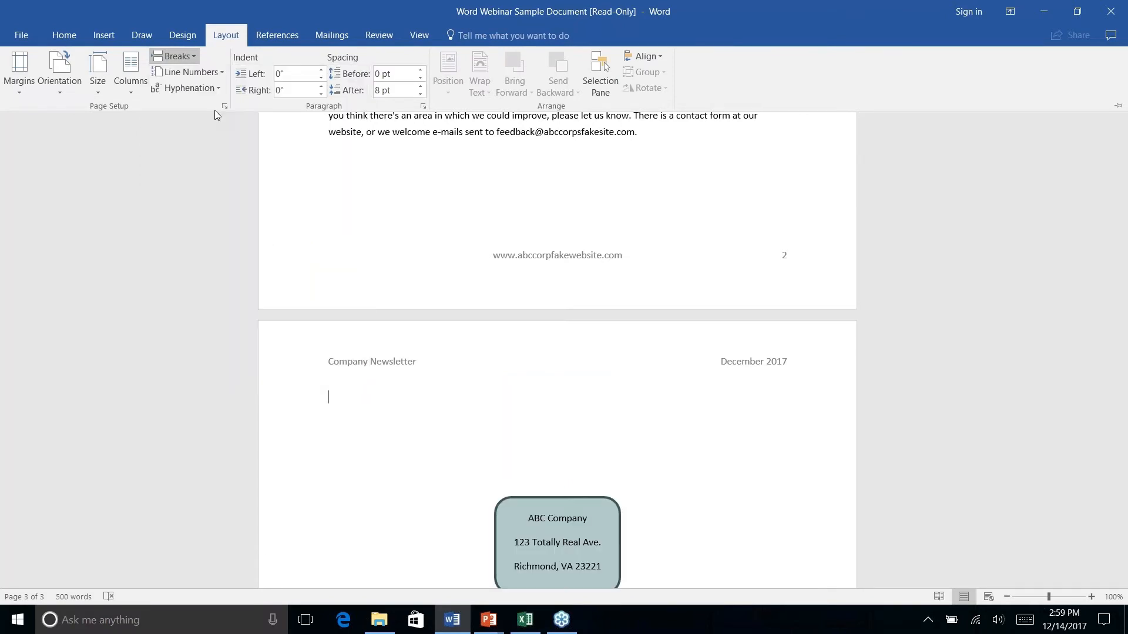
pyautogui.click(692, 434)
pyautogui.scroll(7, 693, 434)
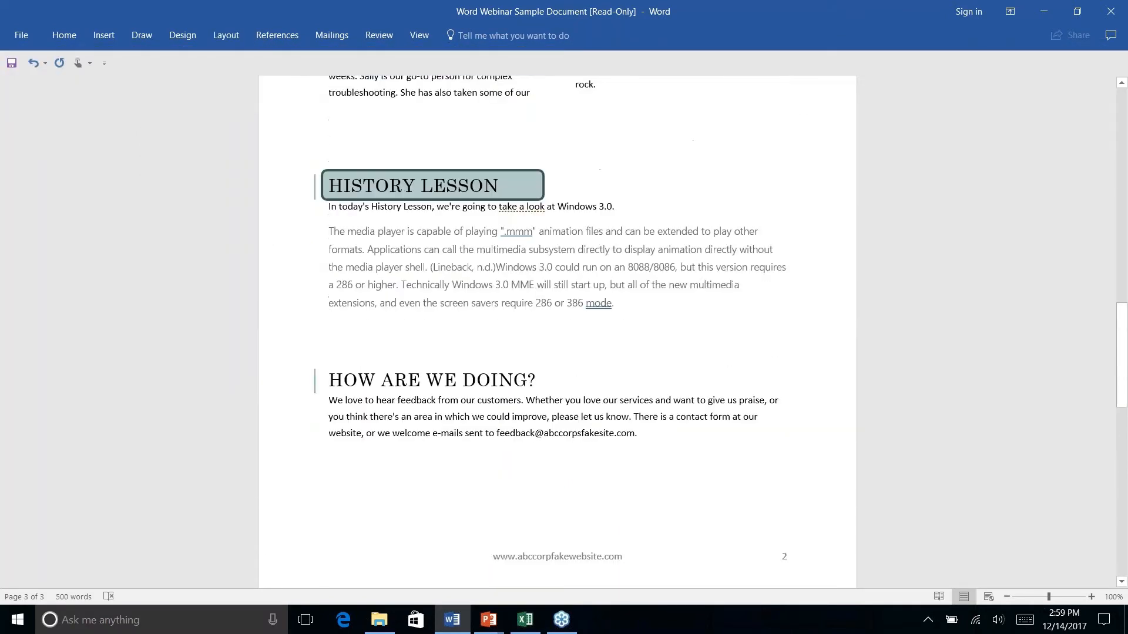
pyautogui.scroll(-15, 556, 329)
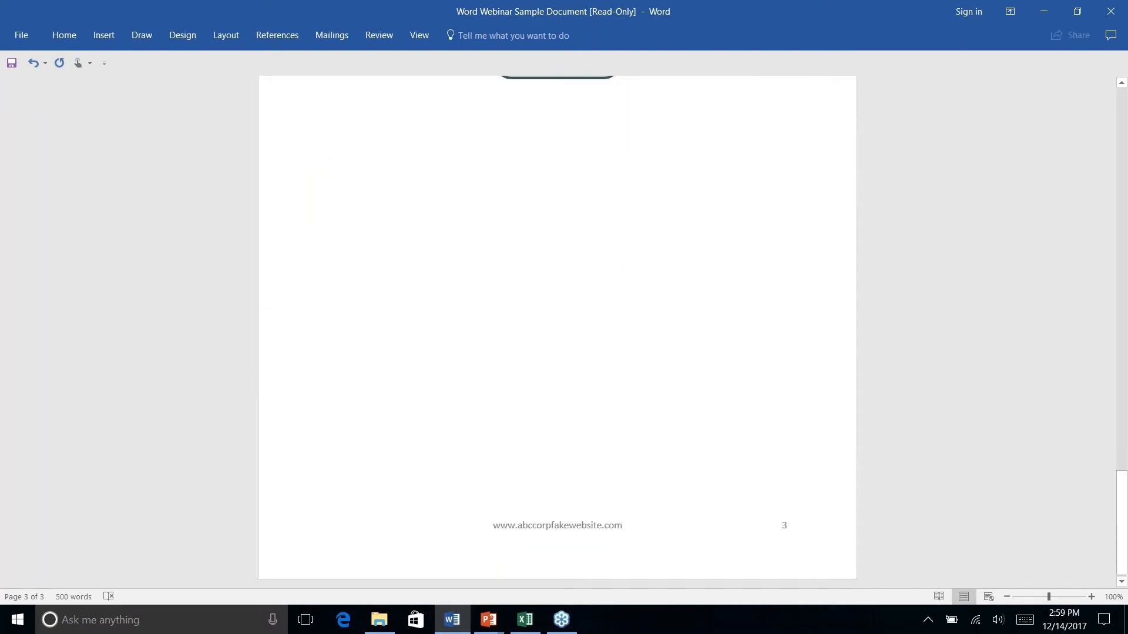
pyautogui.scroll(12, 556, 329)
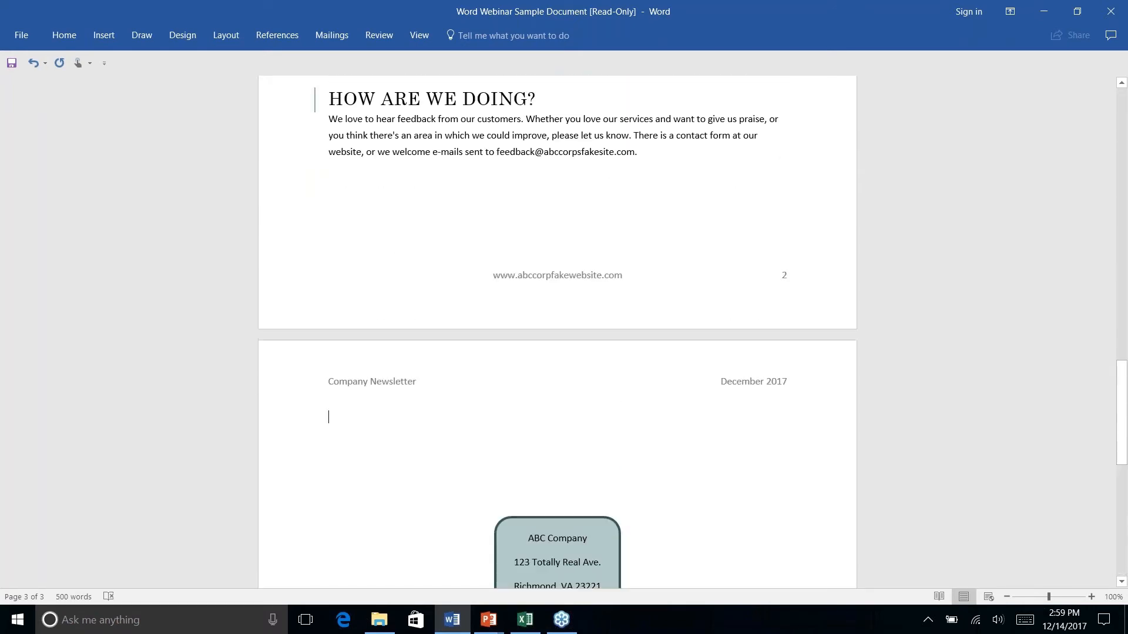
pyautogui.scroll(20, 557, 332)
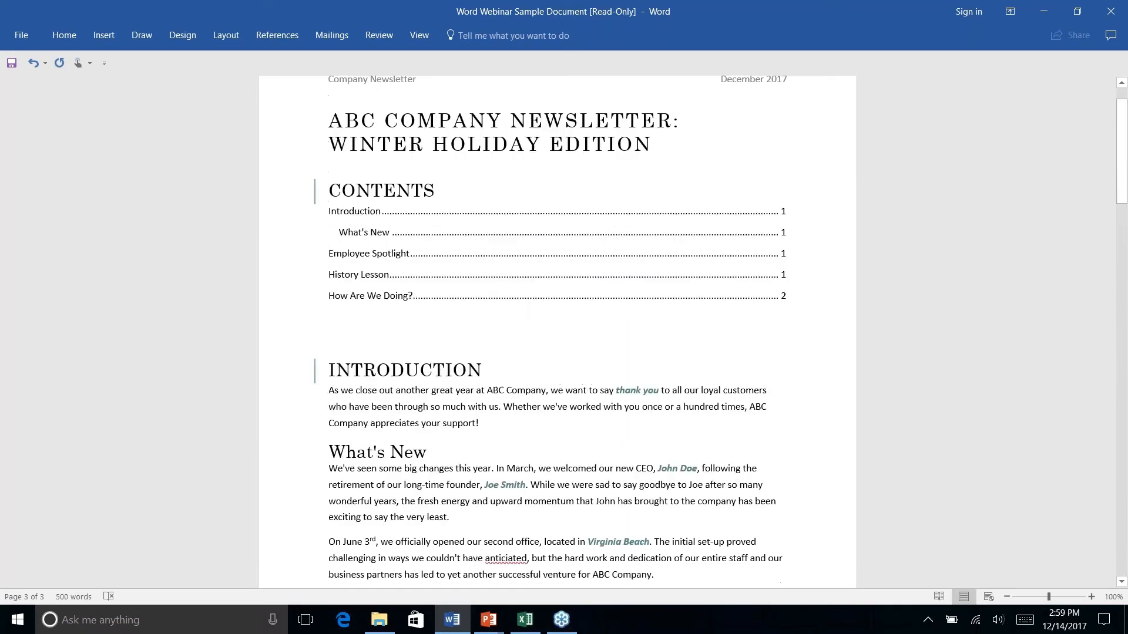
pyautogui.scroll(-20, 557, 332)
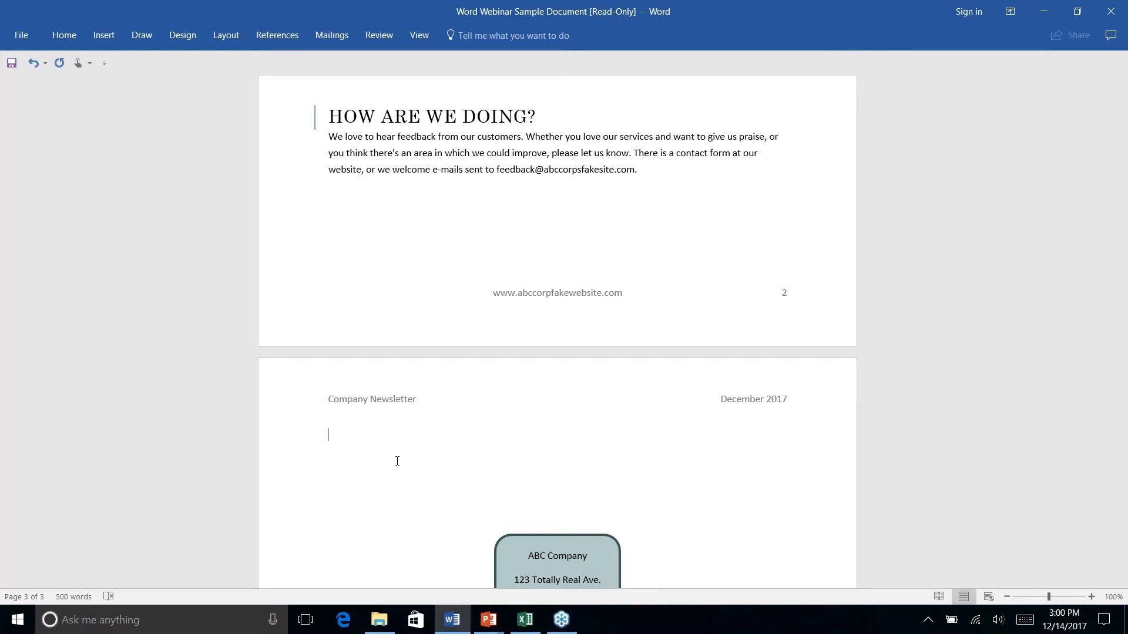
pyautogui.write('Name: ____________________')
pyautogui.click(374, 435)
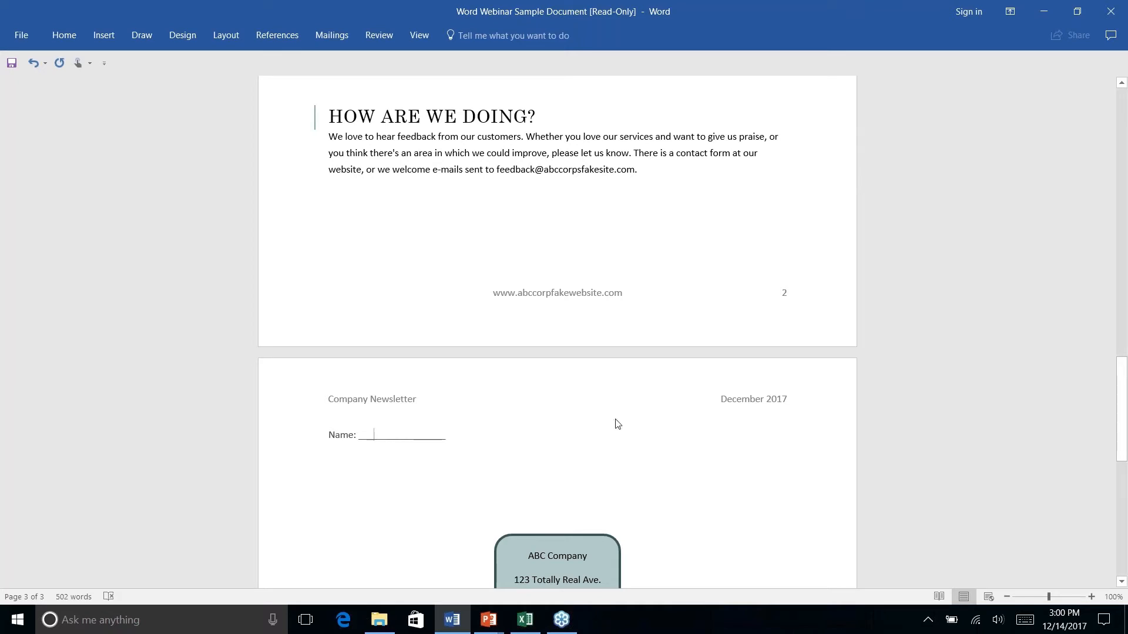
pyautogui.write('M Name')
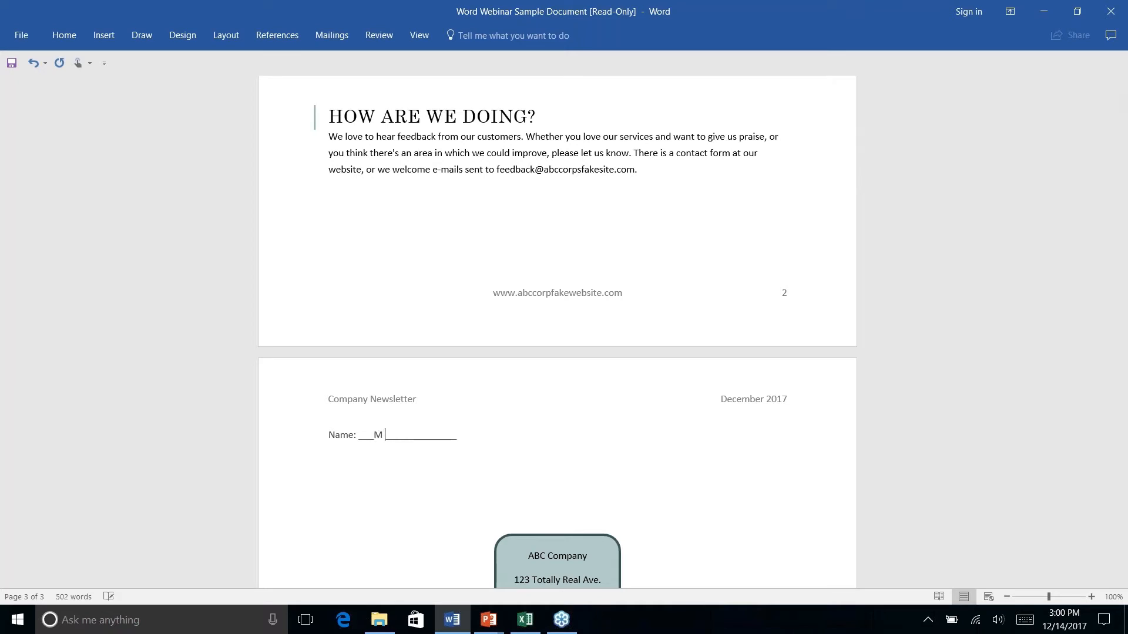
pyautogui.press('BackSpace')
pyautogui.press('BackSpace')
pyautogui.press('BackSpace')
pyautogui.press('BackSpace')
pyautogui.press('BackSpace')
pyautogui.press('BackSpace')
pyautogui.click(465, 437)
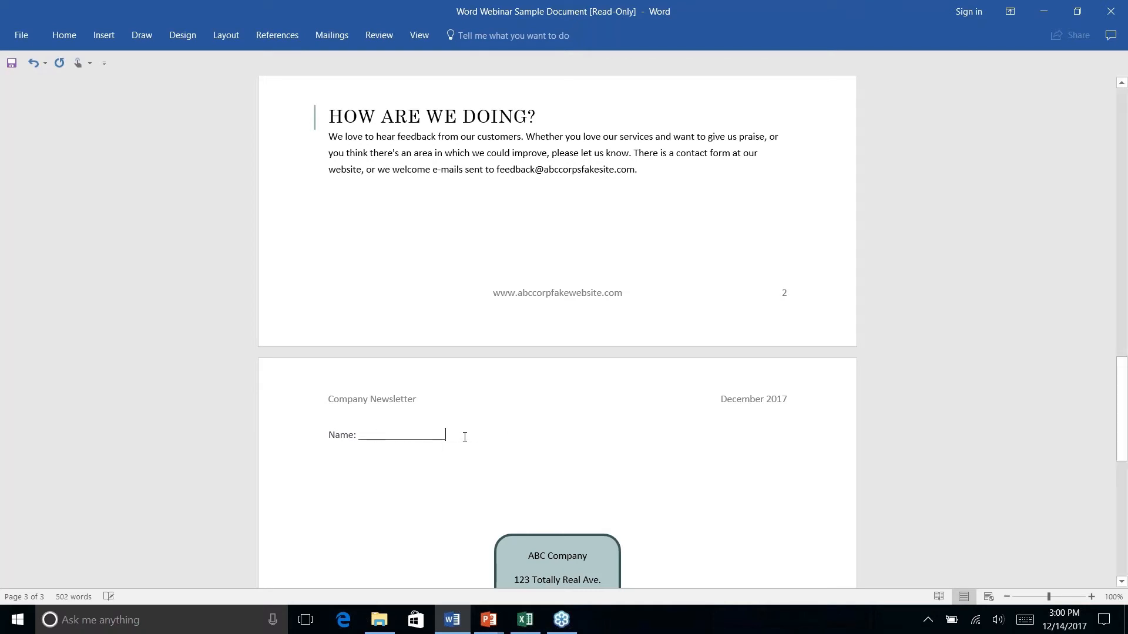
pyautogui.press('BackSpace')
pyautogui.press('BackSpace')
pyautogui.press('BackSpace')
pyautogui.press('BackSpace')
pyautogui.press('BackSpace')
pyautogui.press('BackSpace')
pyautogui.press('BackSpace')
pyautogui.press('BackSpace')
pyautogui.press('BackSpace')
pyautogui.press('BackSpace')
pyautogui.press('BackSpace')
pyautogui.press('BackSpace')
pyautogui.press('BackSpace')
pyautogui.press('BackSpace')
pyautogui.press('BackSpace')
pyautogui.press('BackSpace')
pyautogui.press('BackSpace')
pyautogui.press('BackSpace')
pyautogui.press('BackSpace')
pyautogui.press('BackSpace')
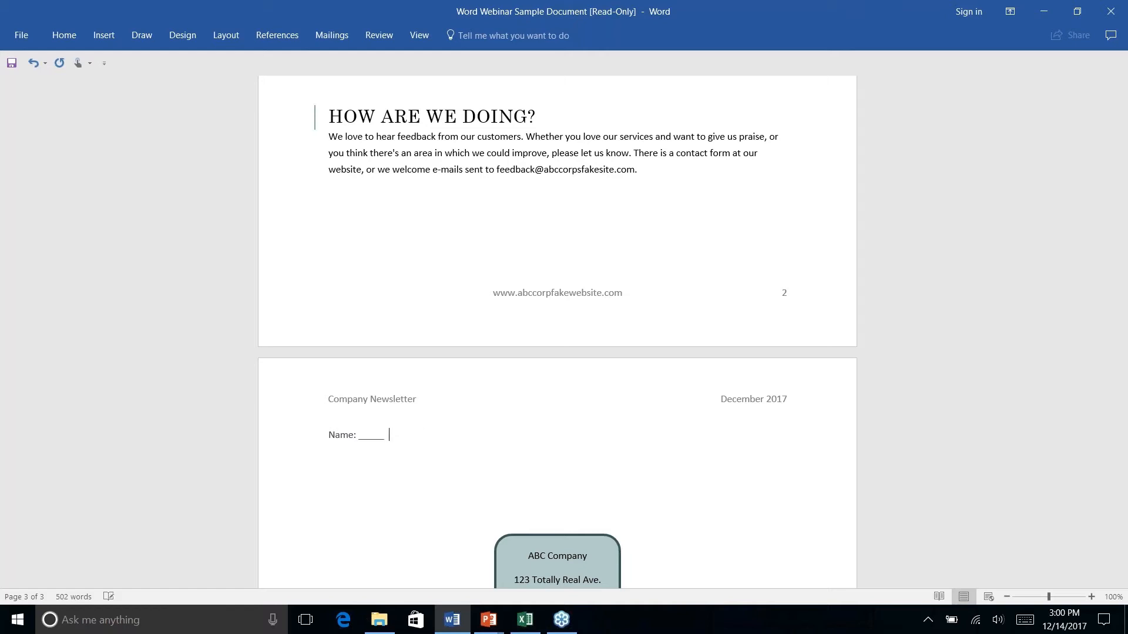
pyautogui.write('---')
pyautogui.press('Return')
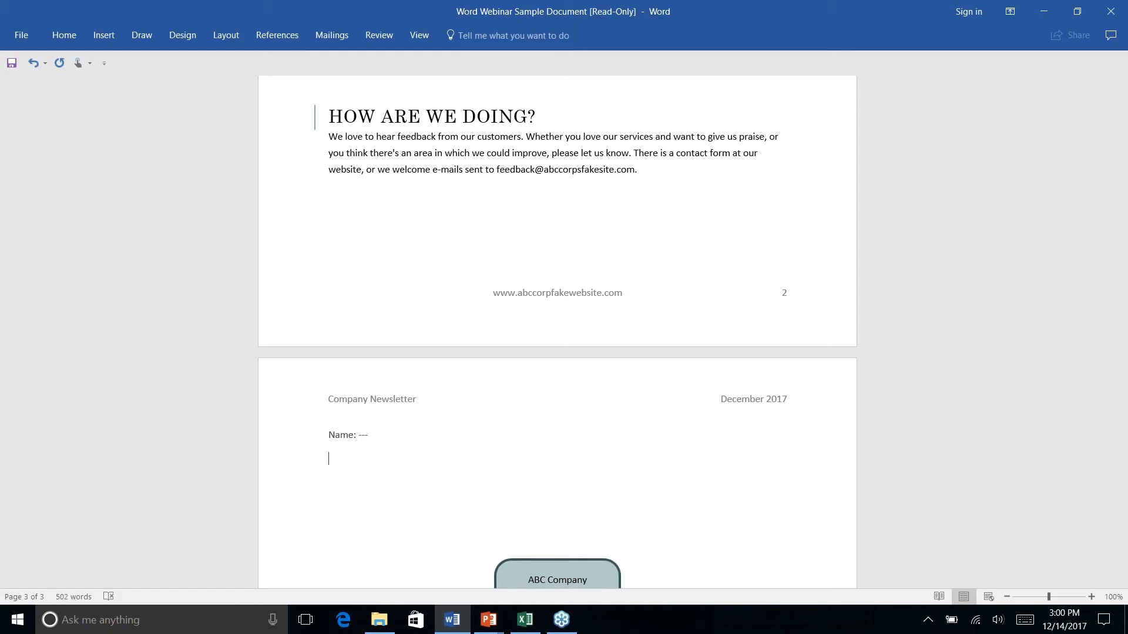
pyautogui.press('BackSpace')
pyautogui.press('BackSpace')
pyautogui.press('BackSpace')
pyautogui.press('BackSpace')
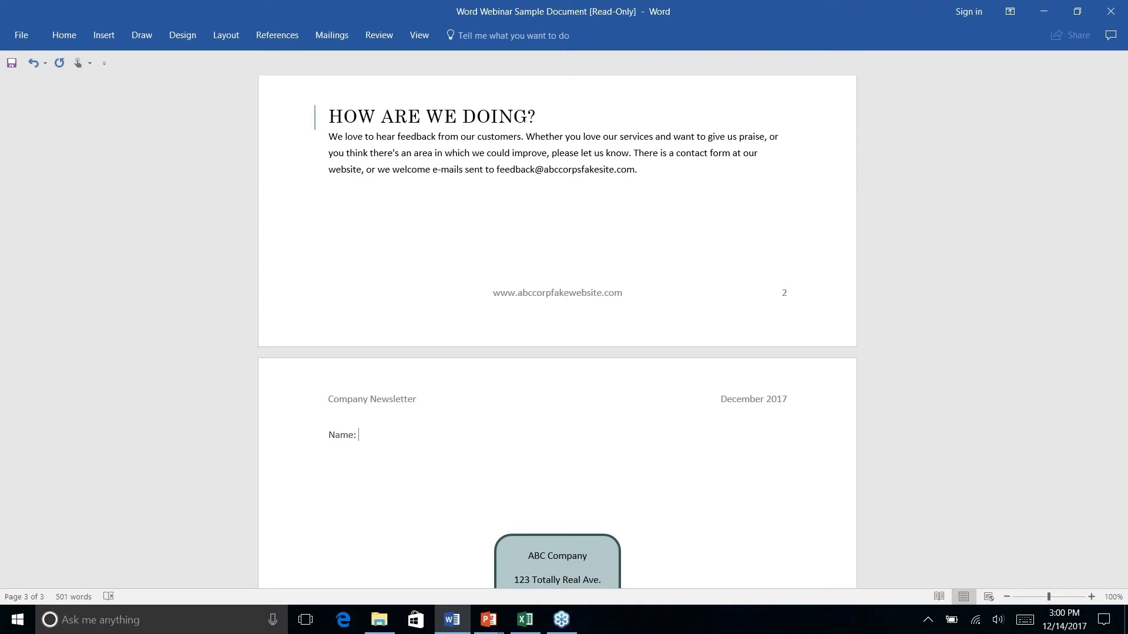
pyautogui.write('---')
pyautogui.press('Return')
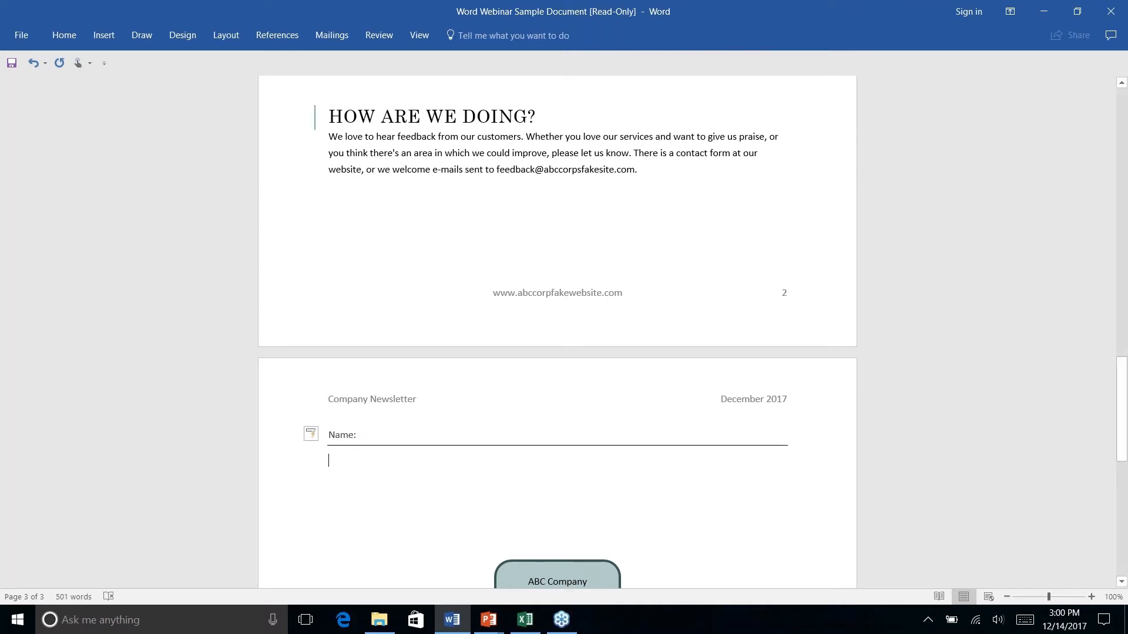
pyautogui.click(383, 438)
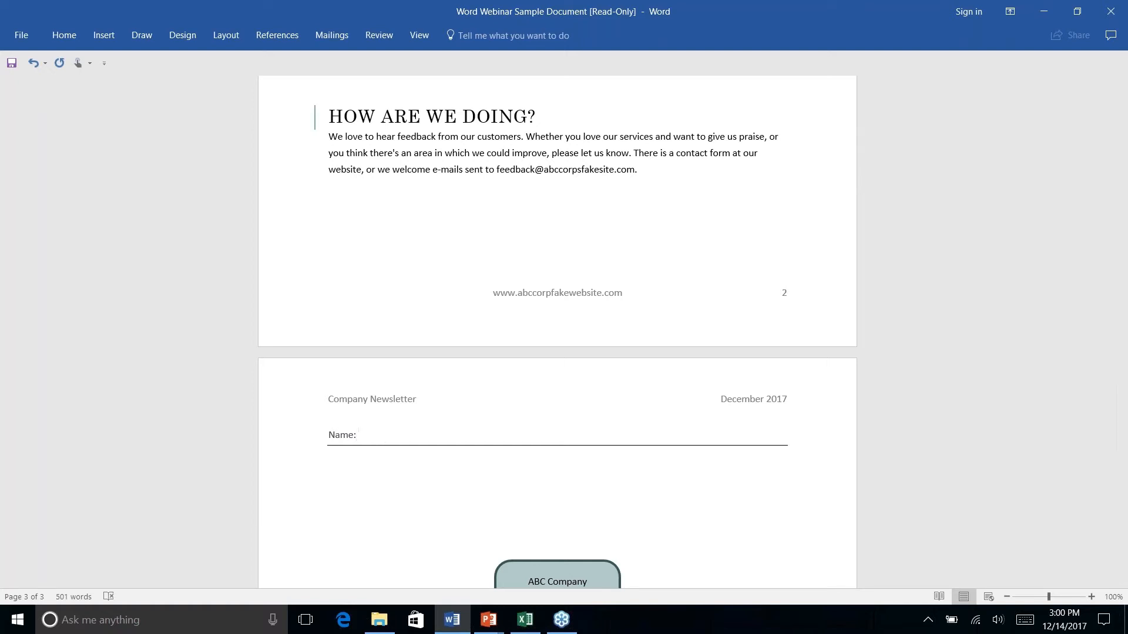
pyautogui.write('N')
pyautogui.press('BackSpace')
pyautogui.write('My Names')
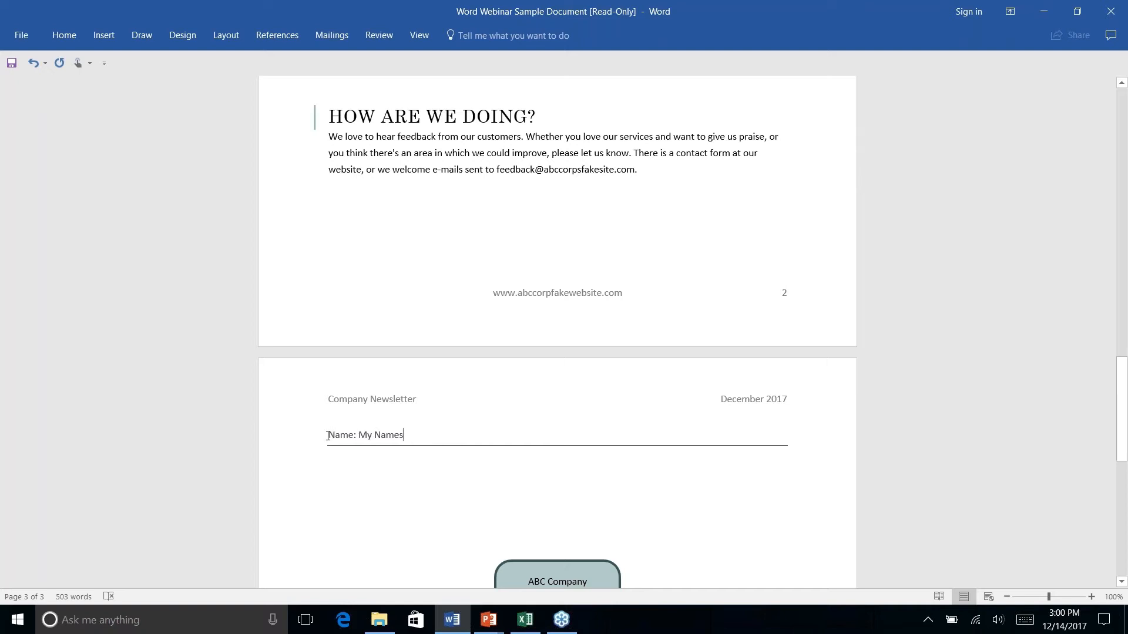
pyautogui.moveTo(328, 435); pyautogui.dragTo(398, 465)
pyautogui.press('Delete')
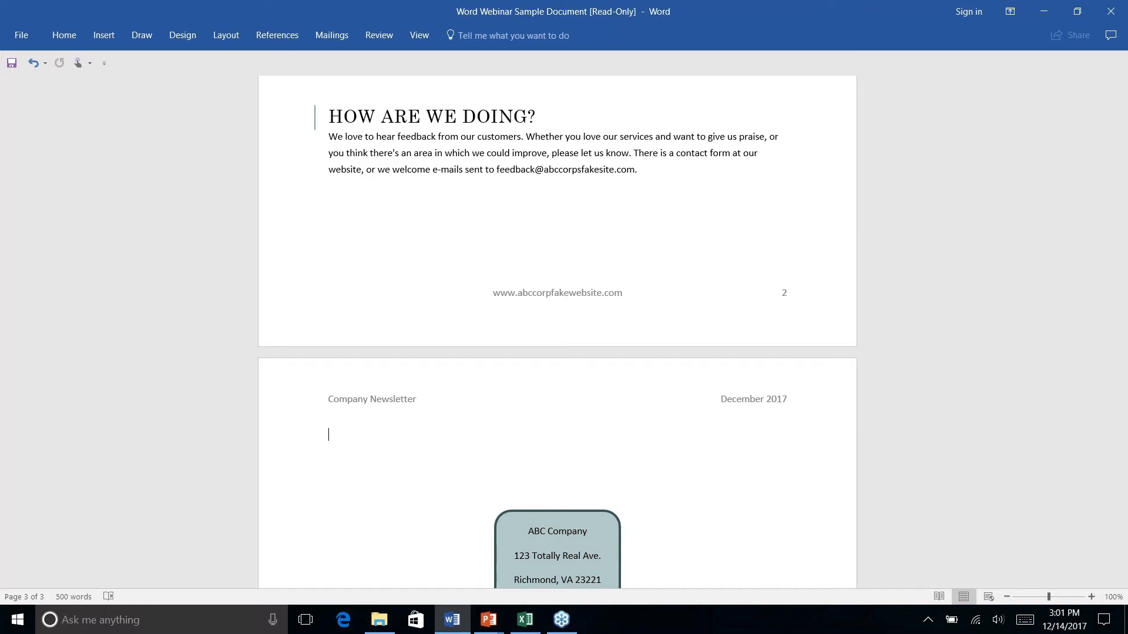
# With the caret before the newsletter title, launch the Step-by-Step Mail Merge Wizard
pyautogui.scroll(-10, 557, 332)
pyautogui.scroll(20, 557, 332)
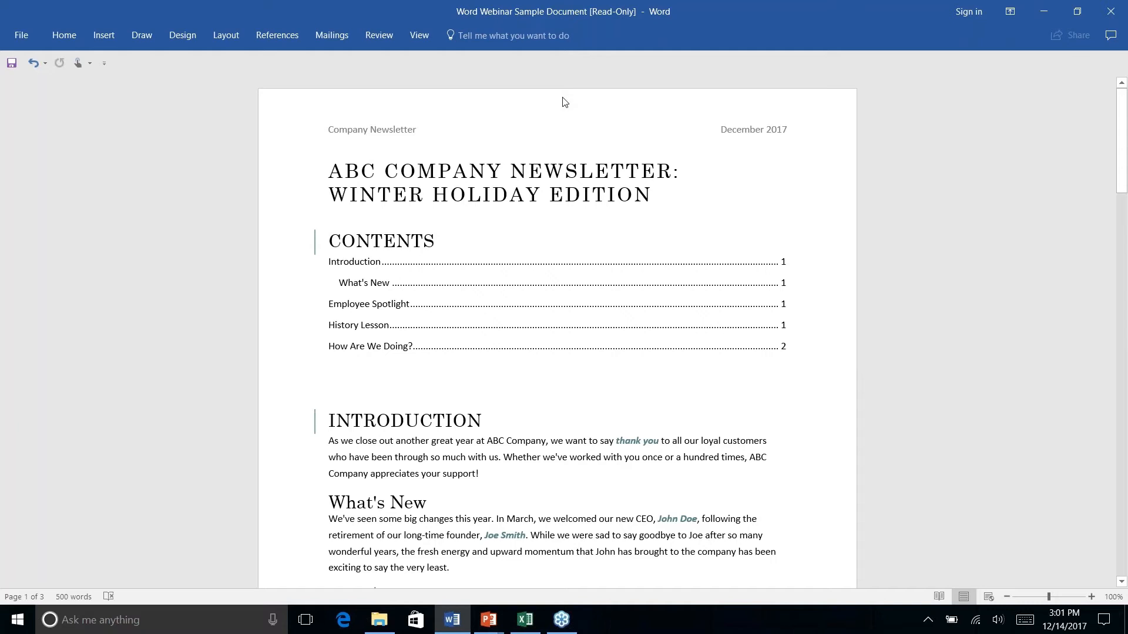
pyautogui.click(329, 173)
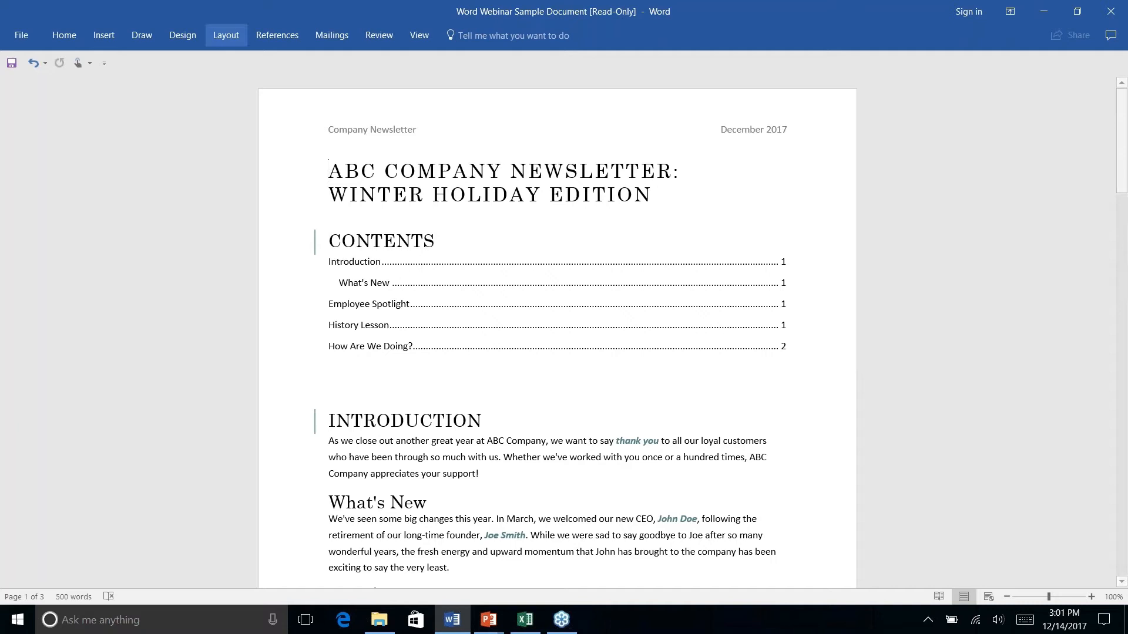
pyautogui.click(281, 37)
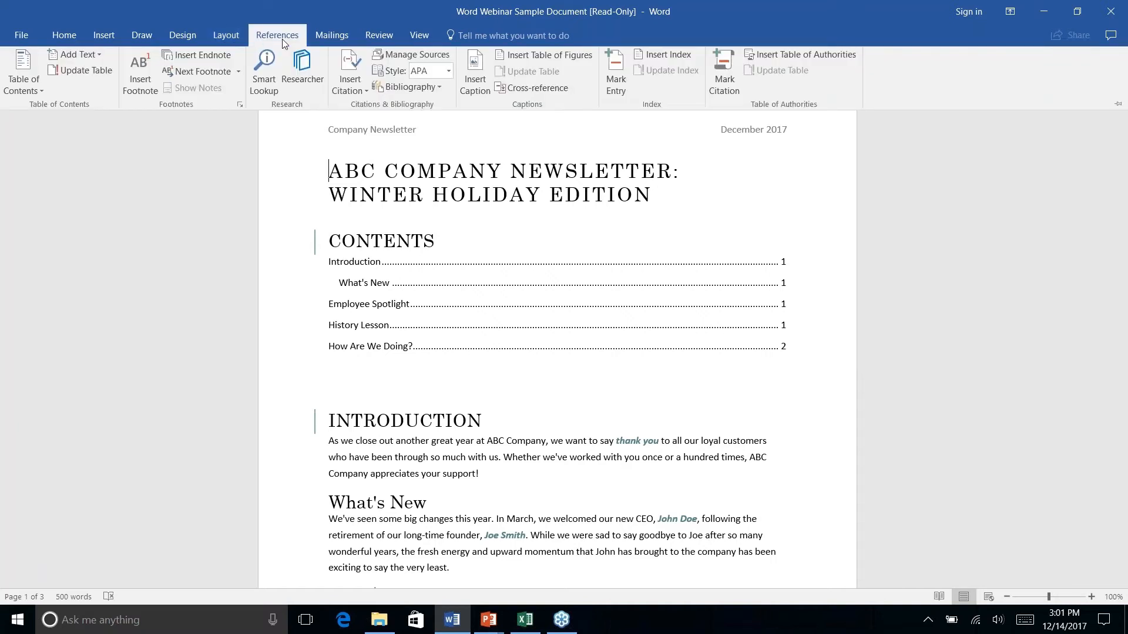
pyautogui.click(334, 37)
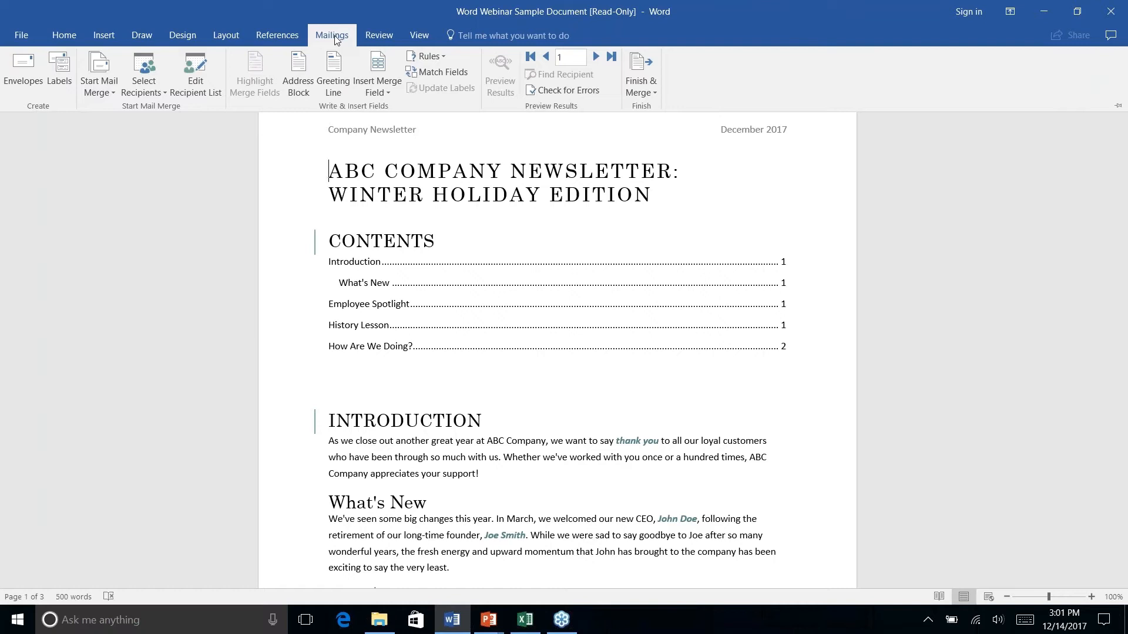
pyautogui.click(109, 95)
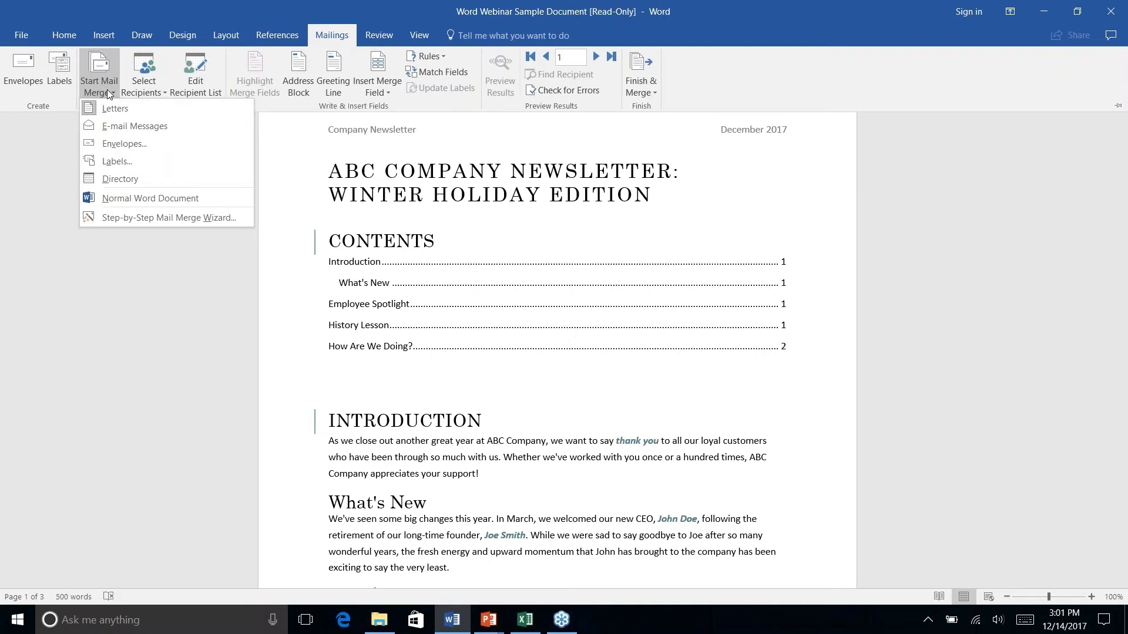
pyautogui.click(113, 217)
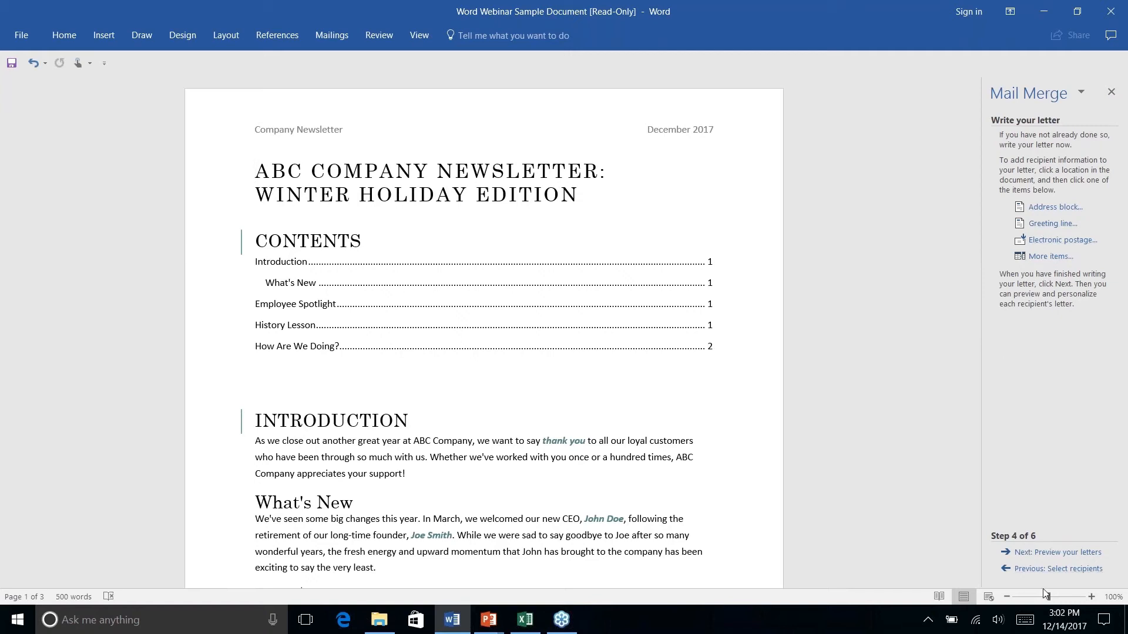
# Step the wizard back to the start, keeping Letters and the current document as the starting document
pyautogui.click(1036, 571)
pyautogui.click(1035, 570)
pyautogui.click(1035, 570)
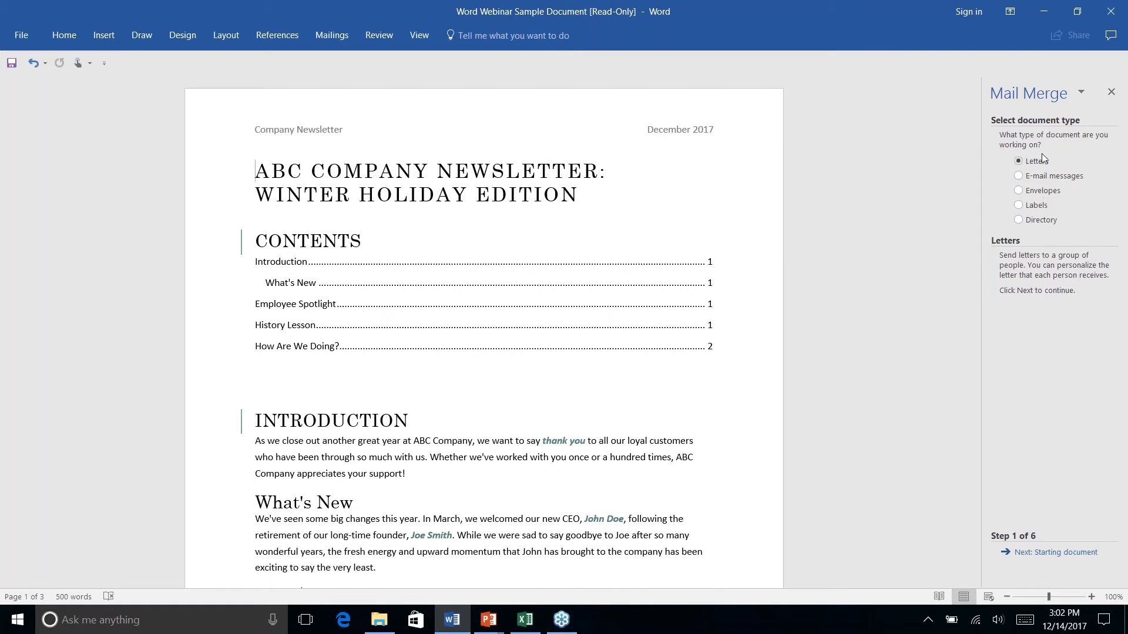
pyautogui.click(1056, 553)
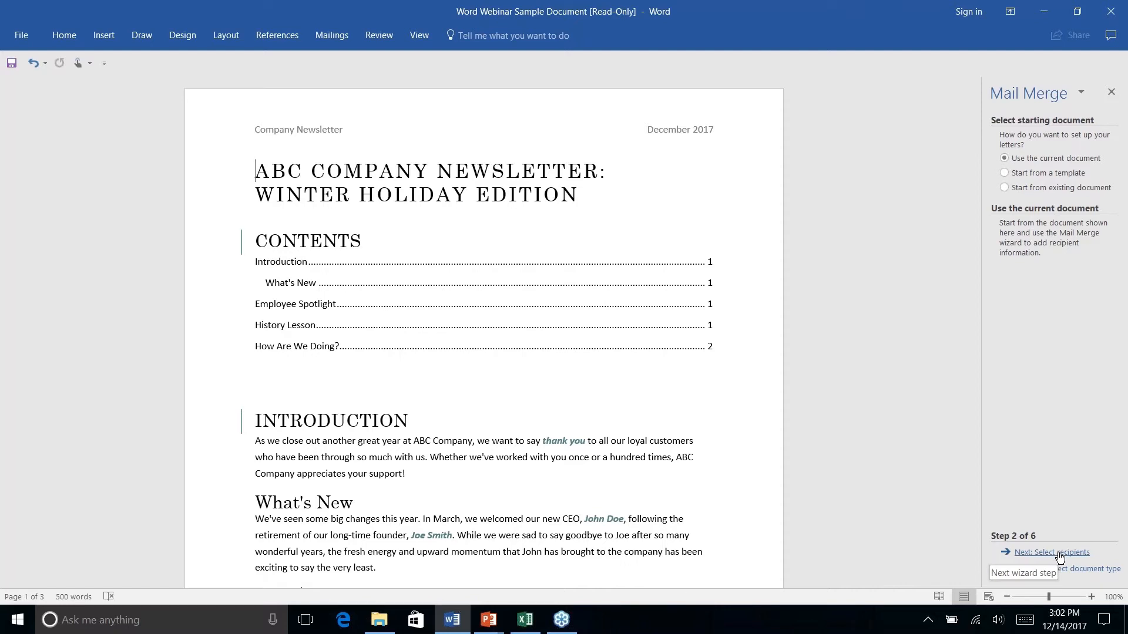
pyautogui.click(1059, 554)
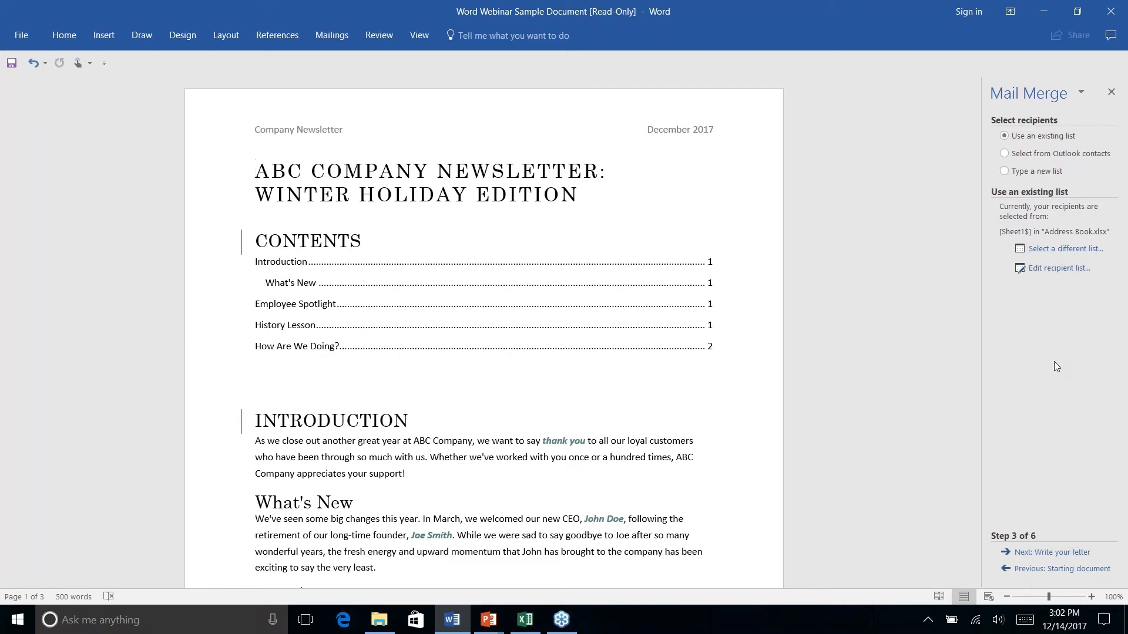
# Use the Sheet1$ table of Documents' Address Book workbook as the recipient list, keeping all entries
pyautogui.click(1046, 250)
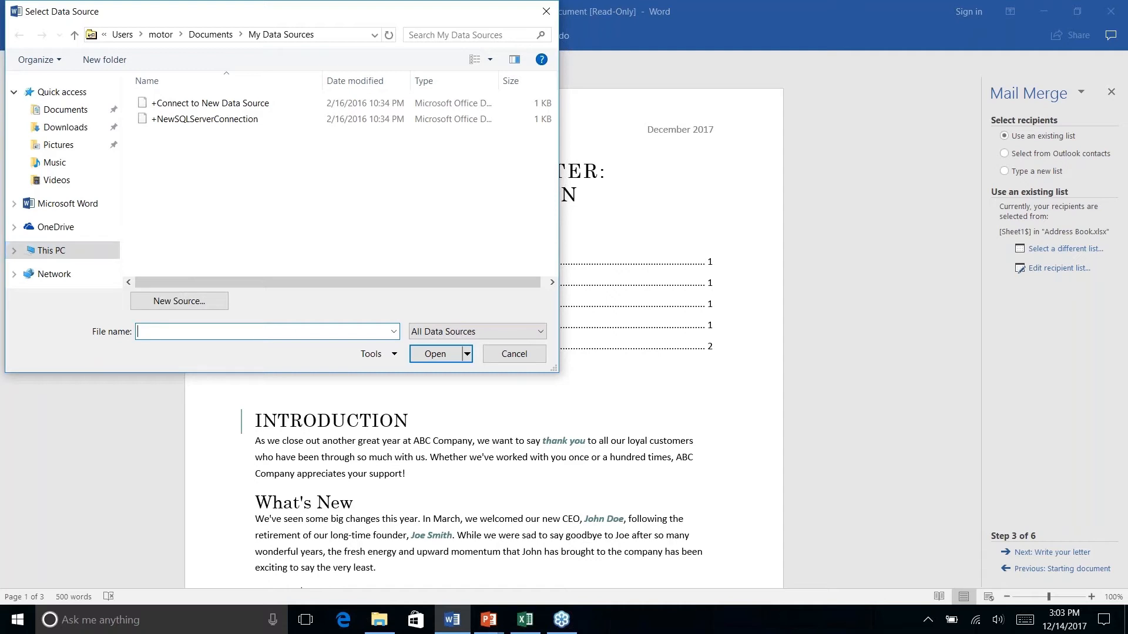
pyautogui.click(62, 110)
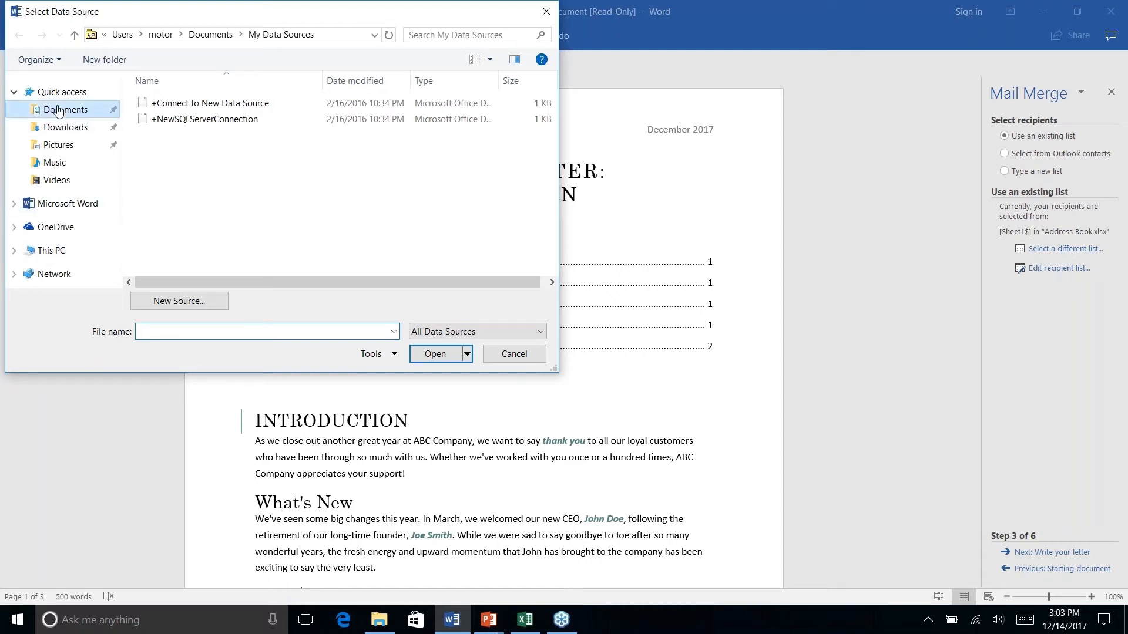
pyautogui.click(167, 137)
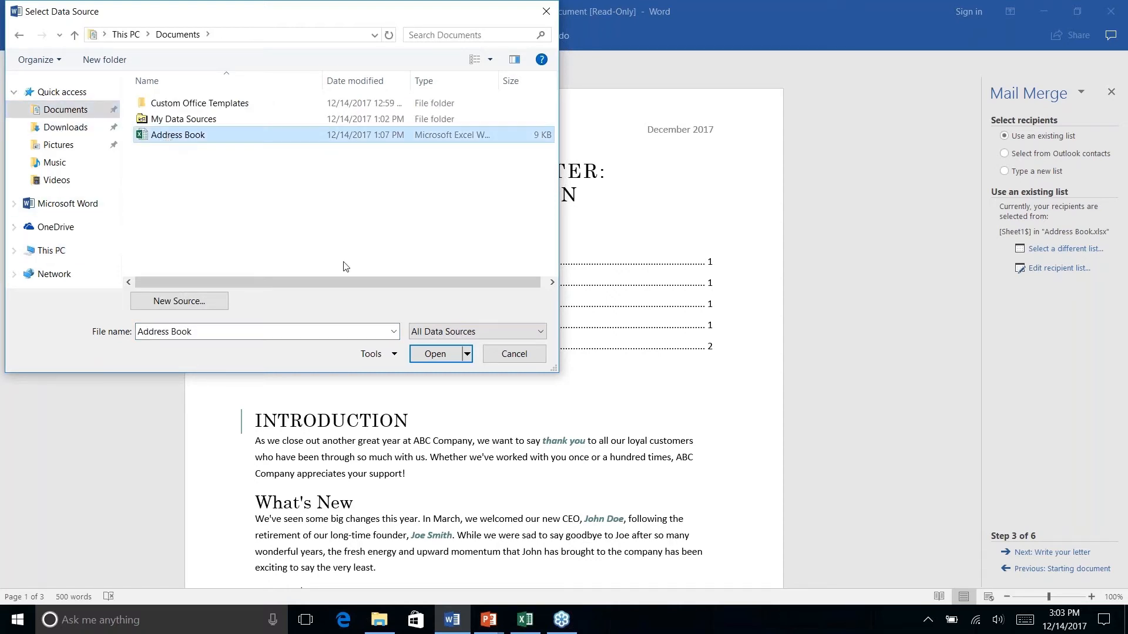
pyautogui.click(436, 354)
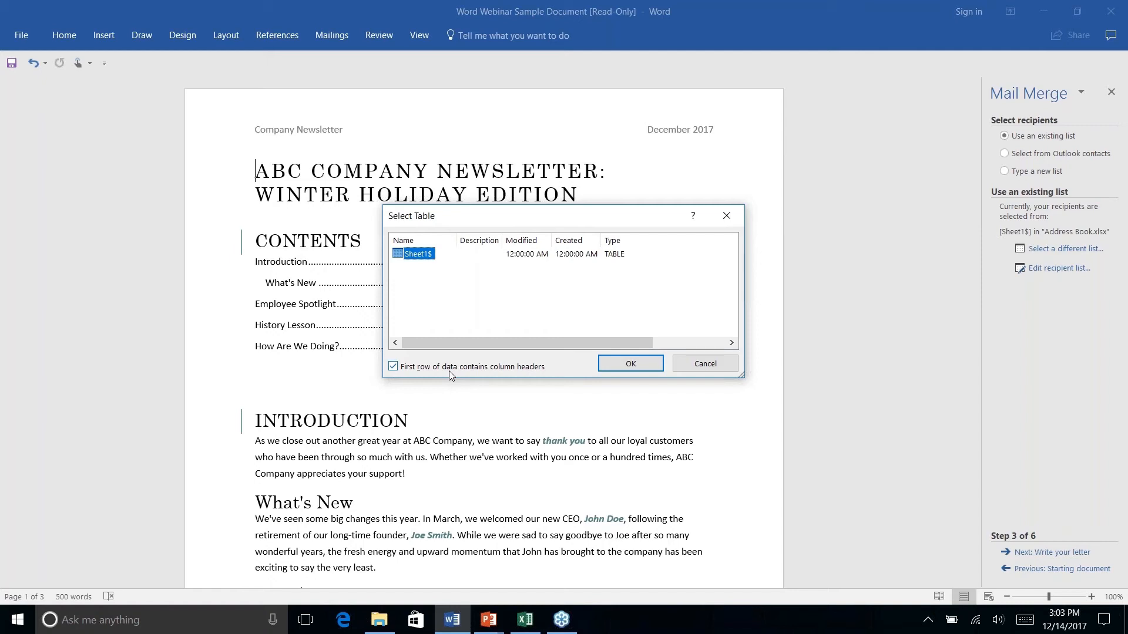
pyautogui.click(621, 364)
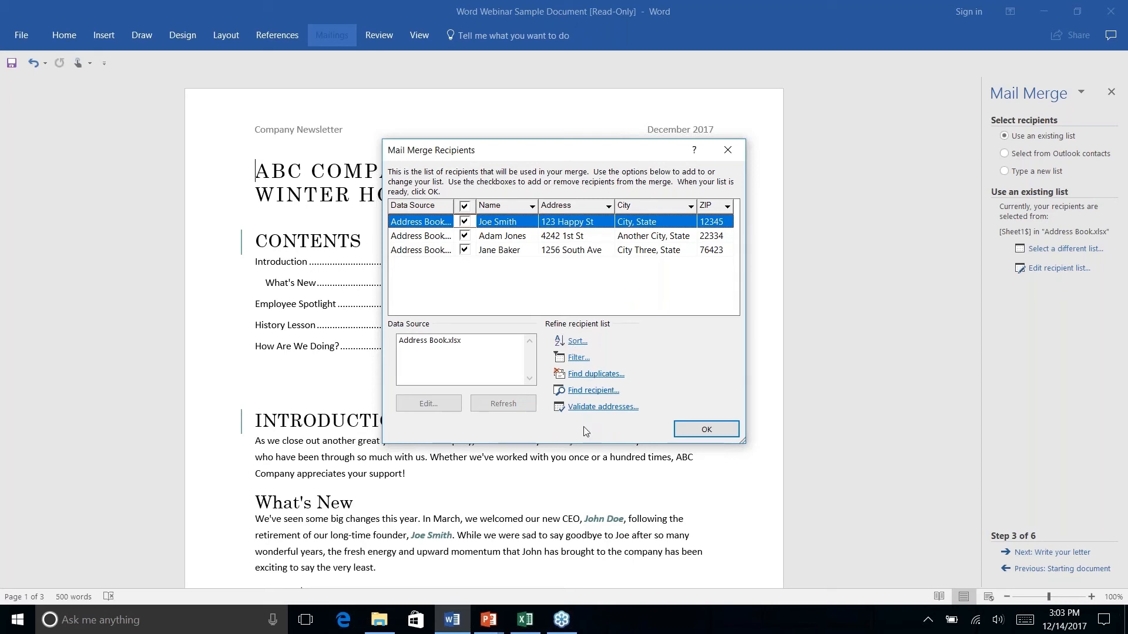
pyautogui.click(708, 431)
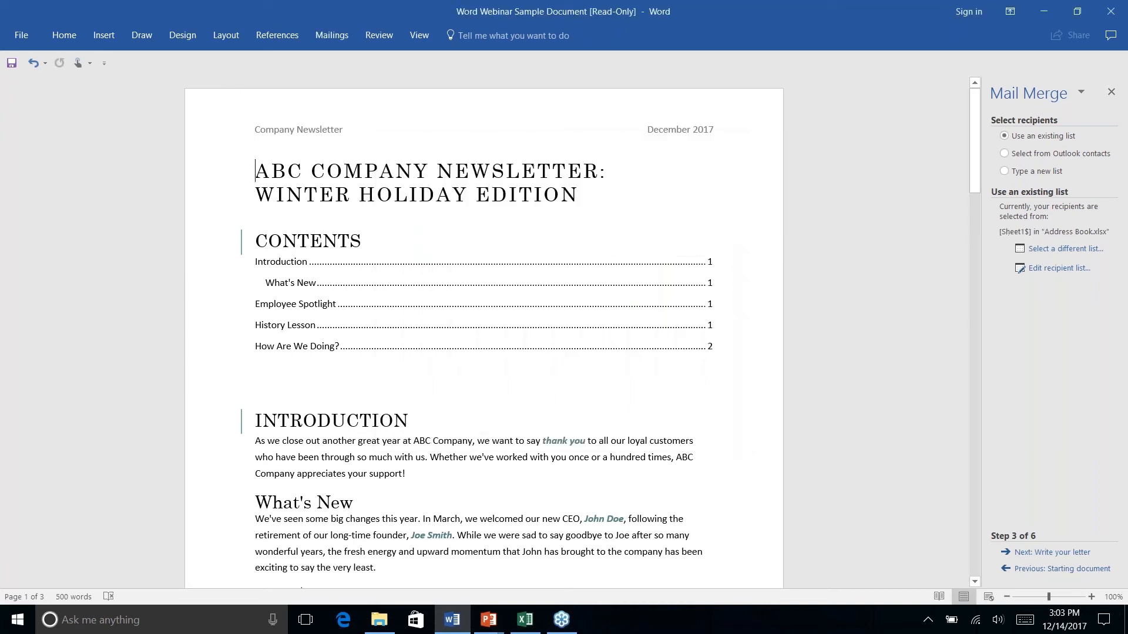
# Insert an «ADDRESSBLOCK» field with the default settings at the top of the letter
pyautogui.click(1041, 554)
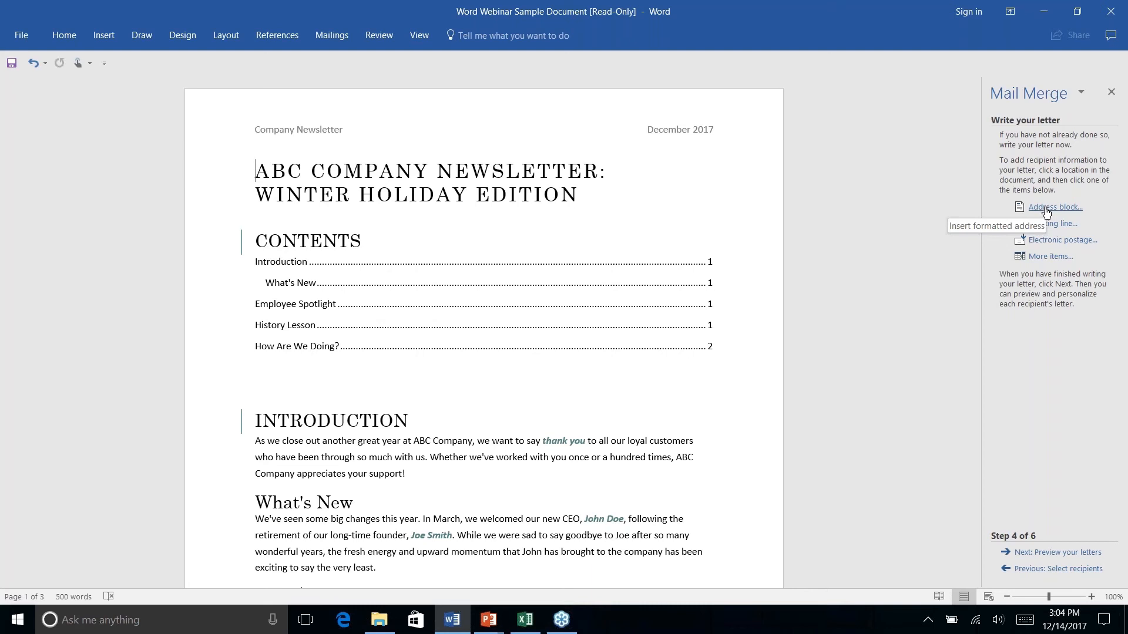
pyautogui.click(1046, 209)
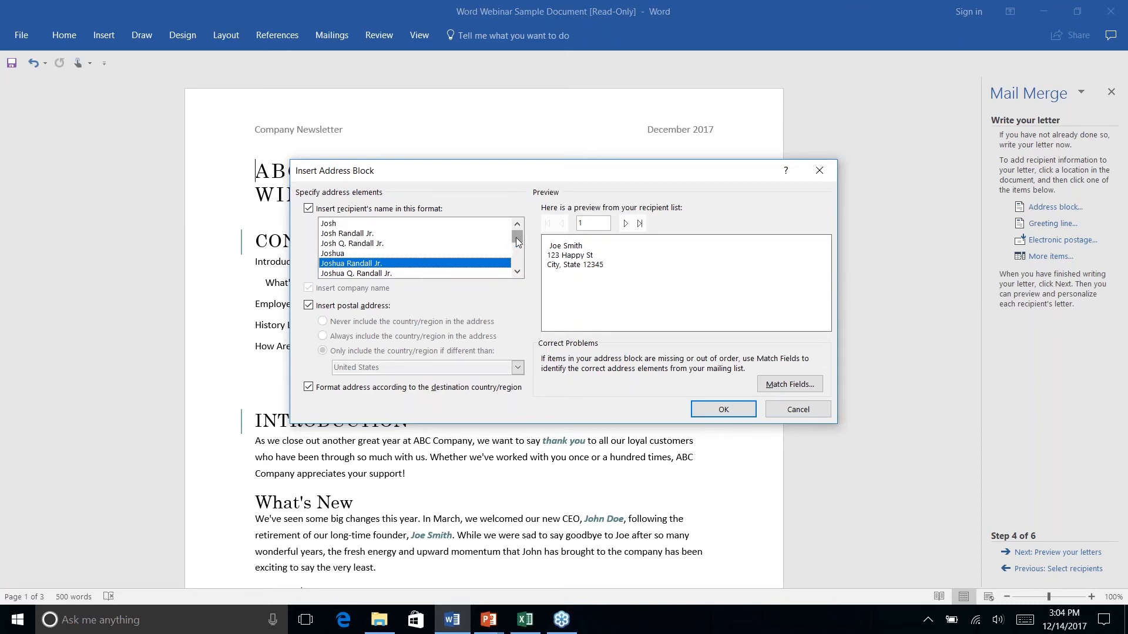
pyautogui.moveTo(516, 238)
pyautogui.mouseDown()
pyautogui.moveTo(516, 259)
pyautogui.moveTo(513, 239)
pyautogui.mouseUp()
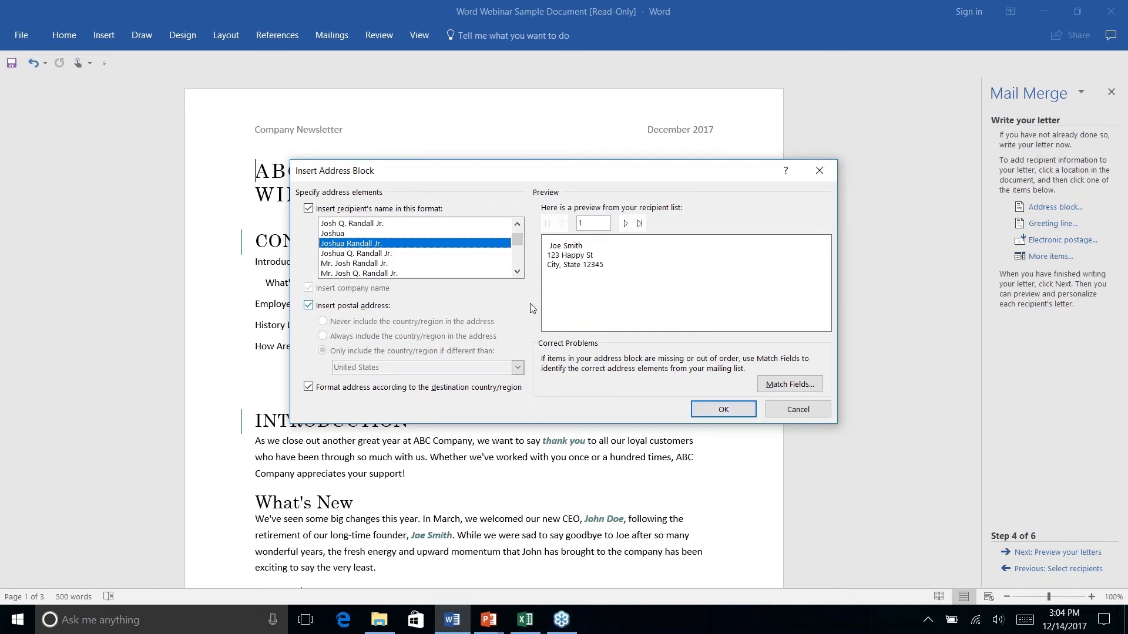
pyautogui.click(723, 411)
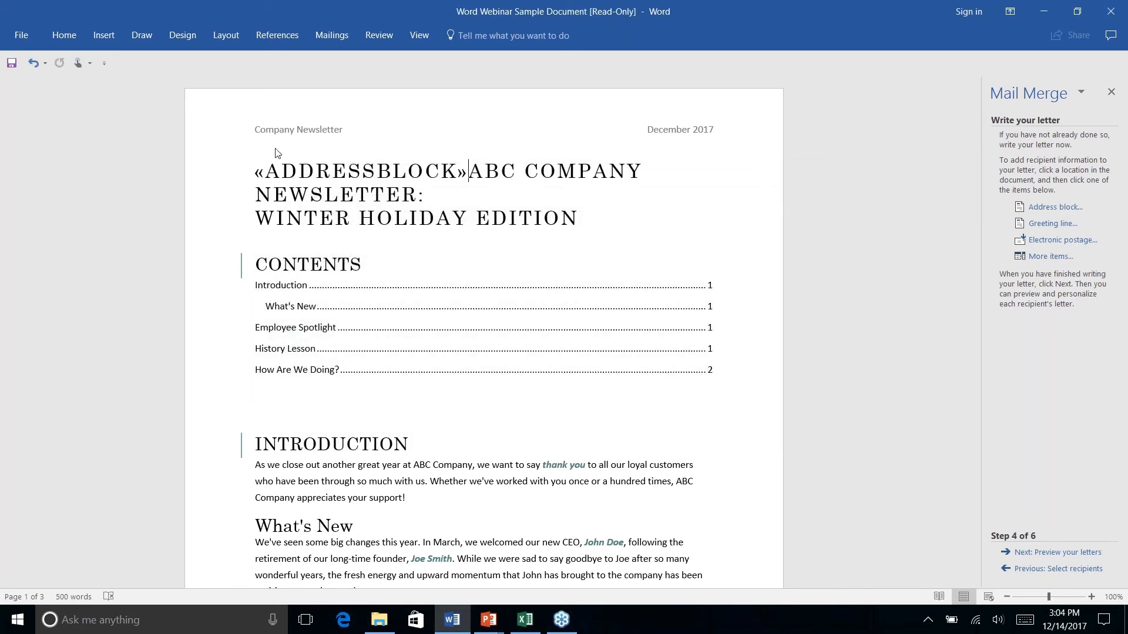
# Break the line after «ADDRESSBLOCK» so the ABC Company Newsletter title sits below it
pyautogui.moveTo(463, 171); pyautogui.dragTo(255, 171)
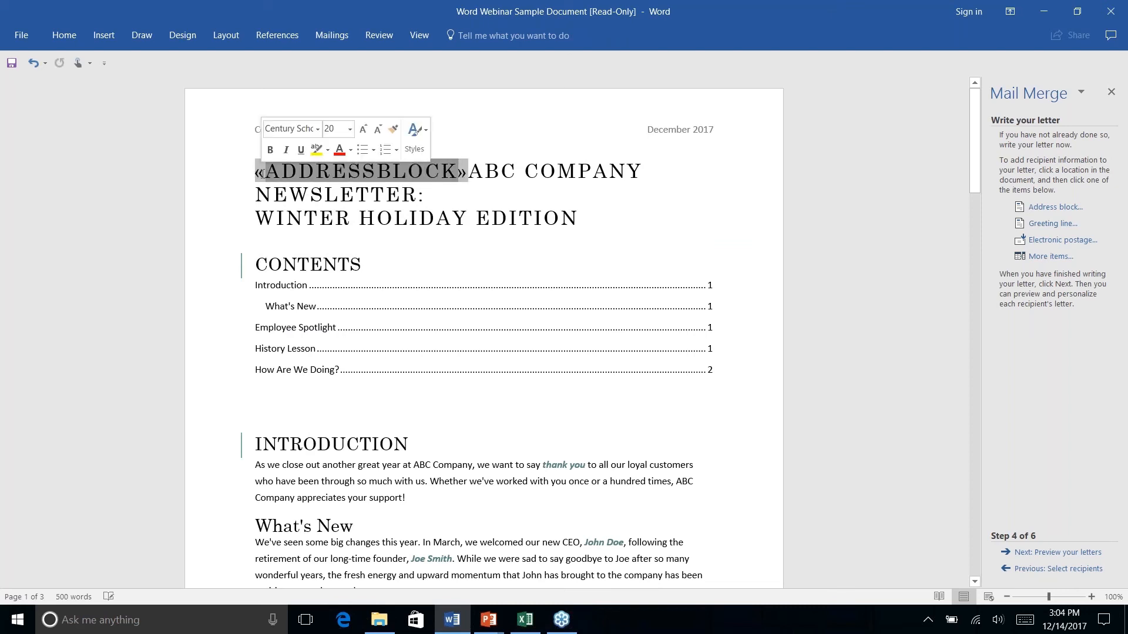
pyautogui.click(442, 173)
pyautogui.click(468, 171)
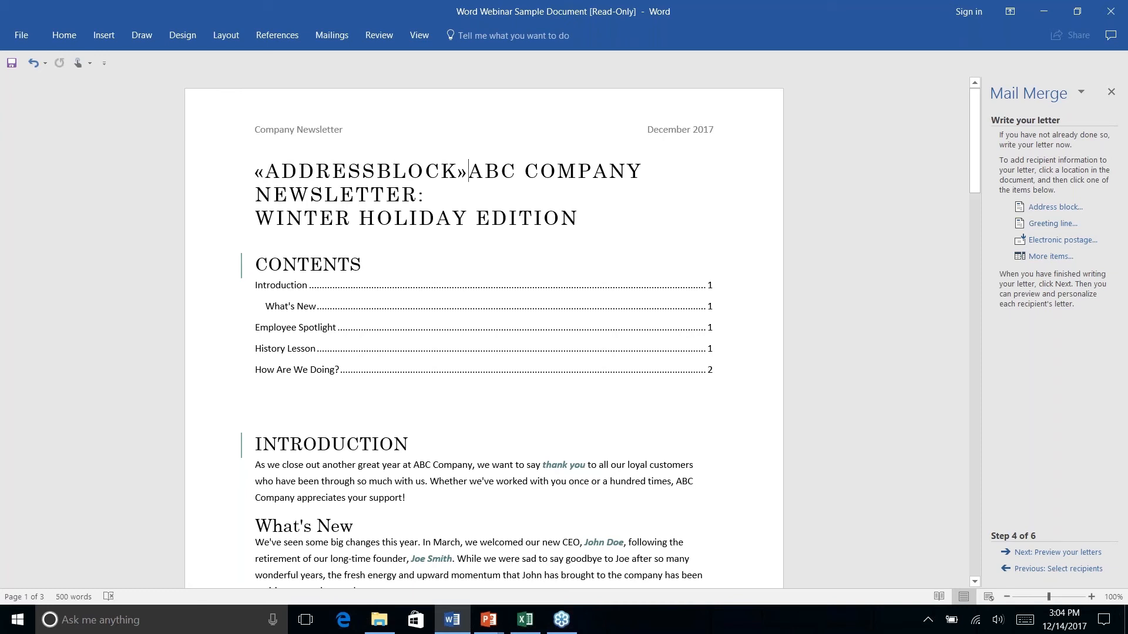
pyautogui.press('Return')
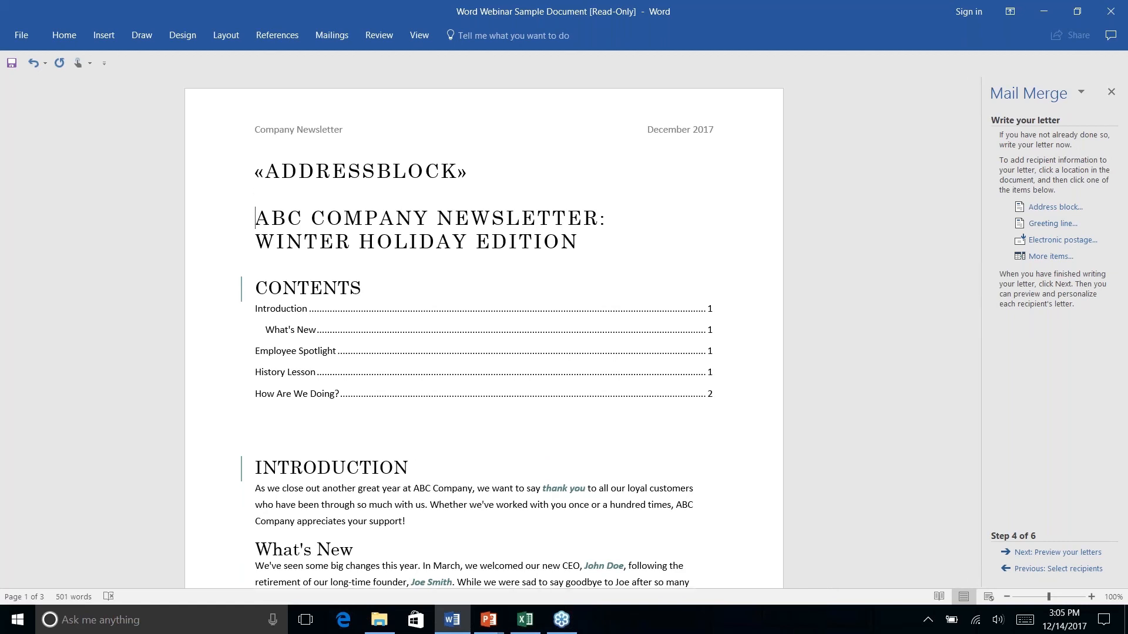
# Preview the merged address block, finish the merge, then show PowerPoint's 'Thanks for Watching!' slide
pyautogui.click(1063, 553)
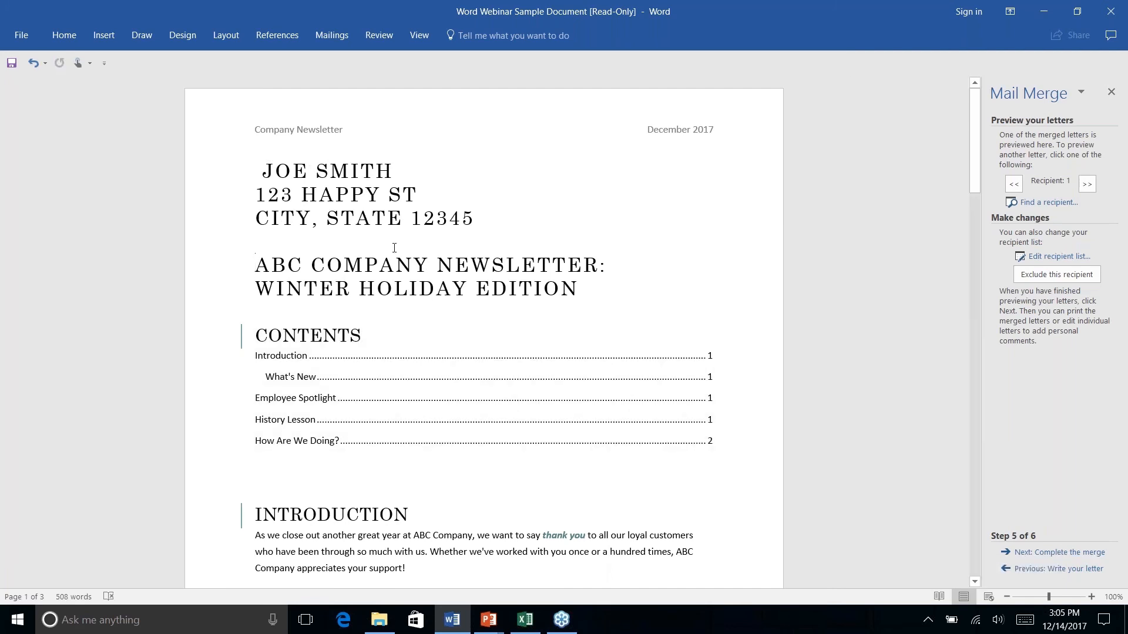
pyautogui.click(426, 197)
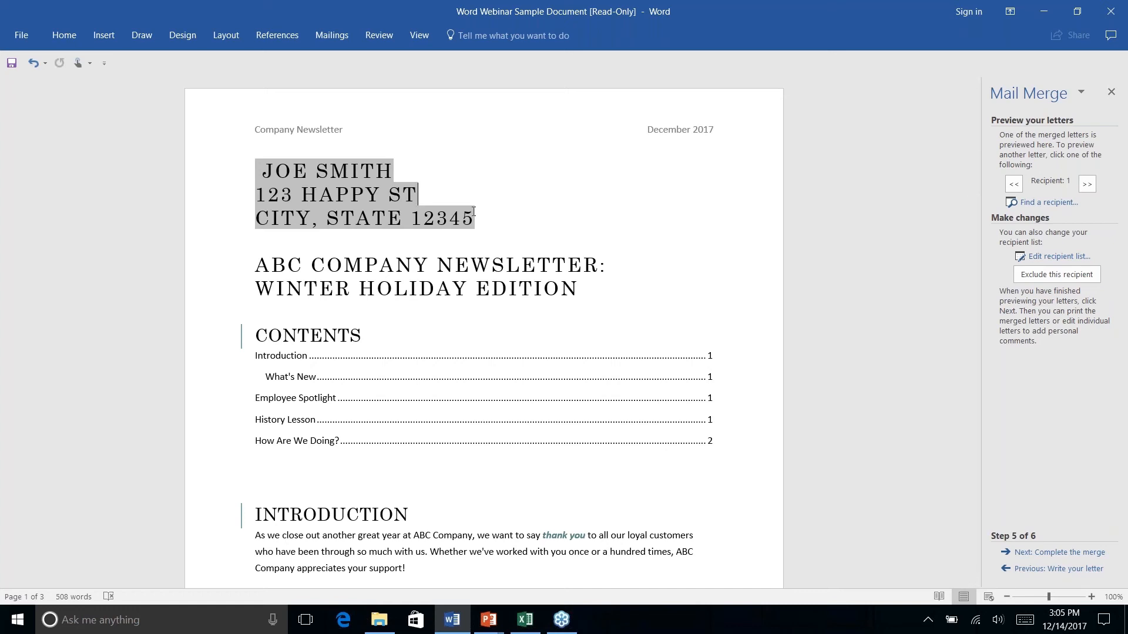
pyautogui.click(1057, 552)
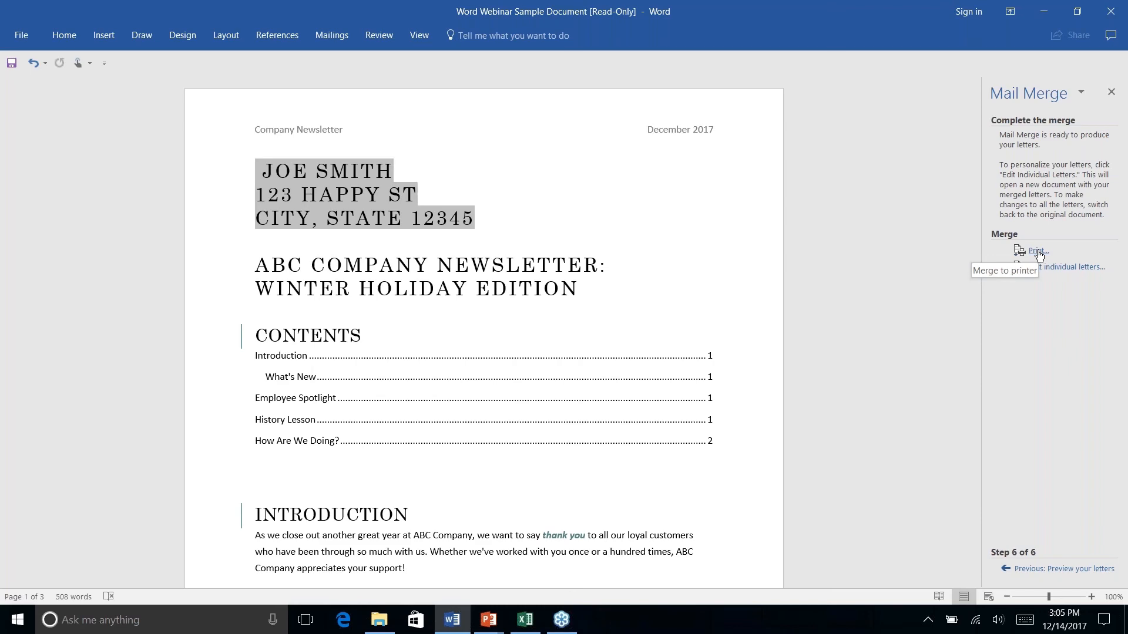
pyautogui.hotkey('alt', 'Tab')
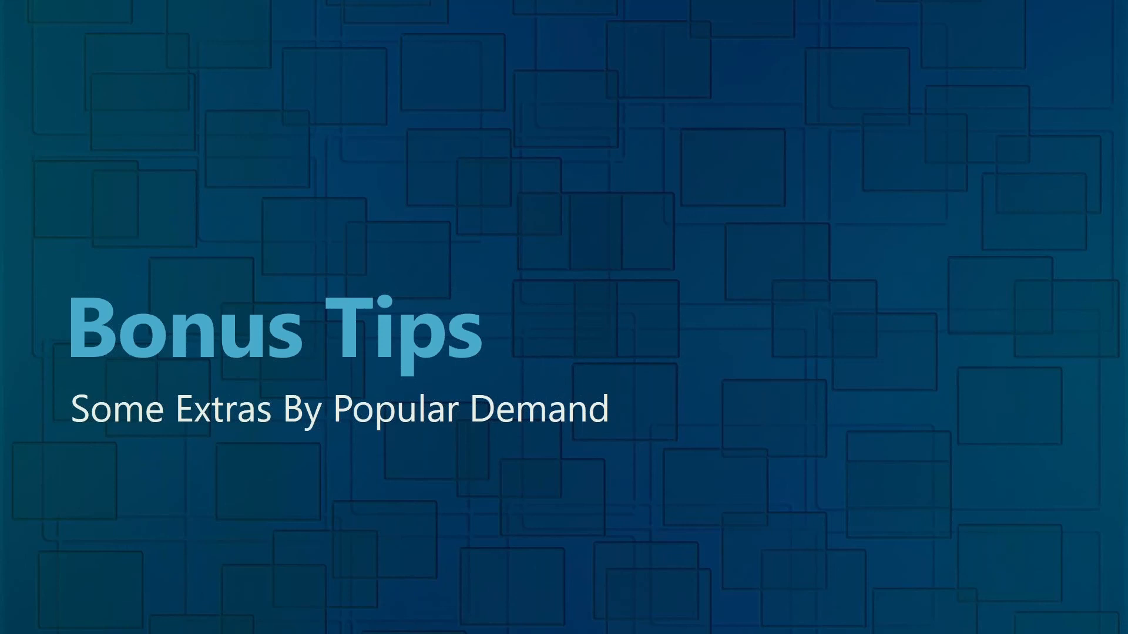
pyautogui.press('Right')
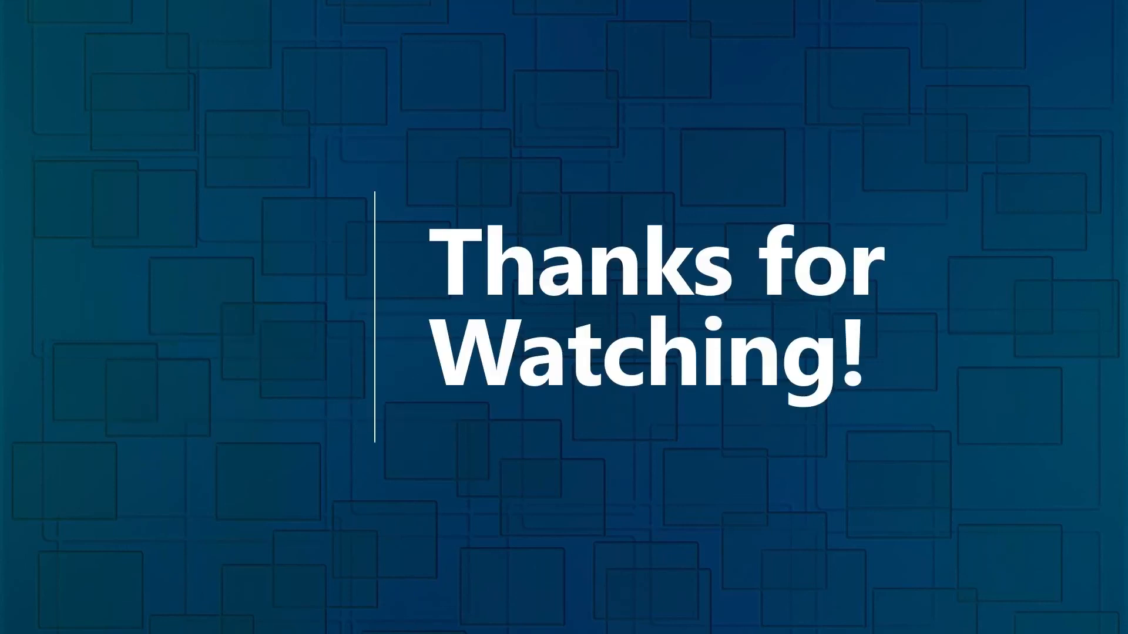